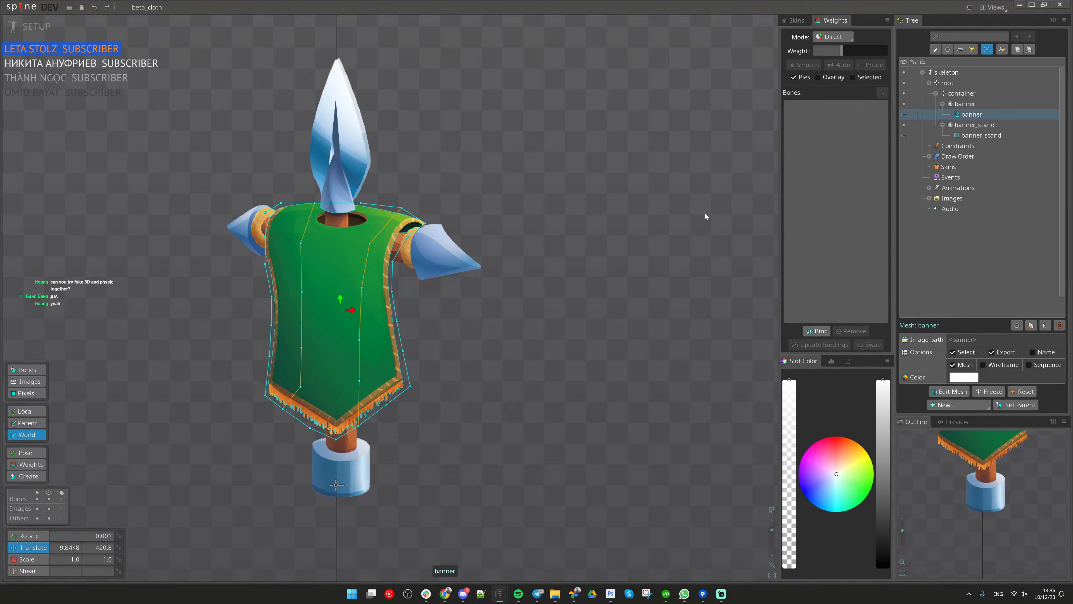
scroll(633, 233, down, 2)
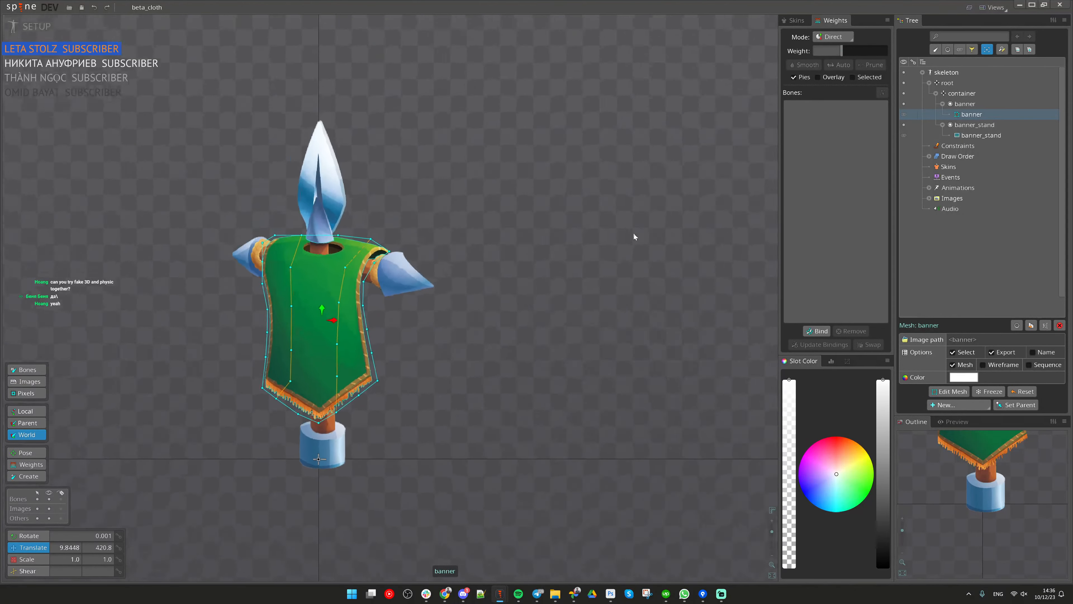
click(534, 258)
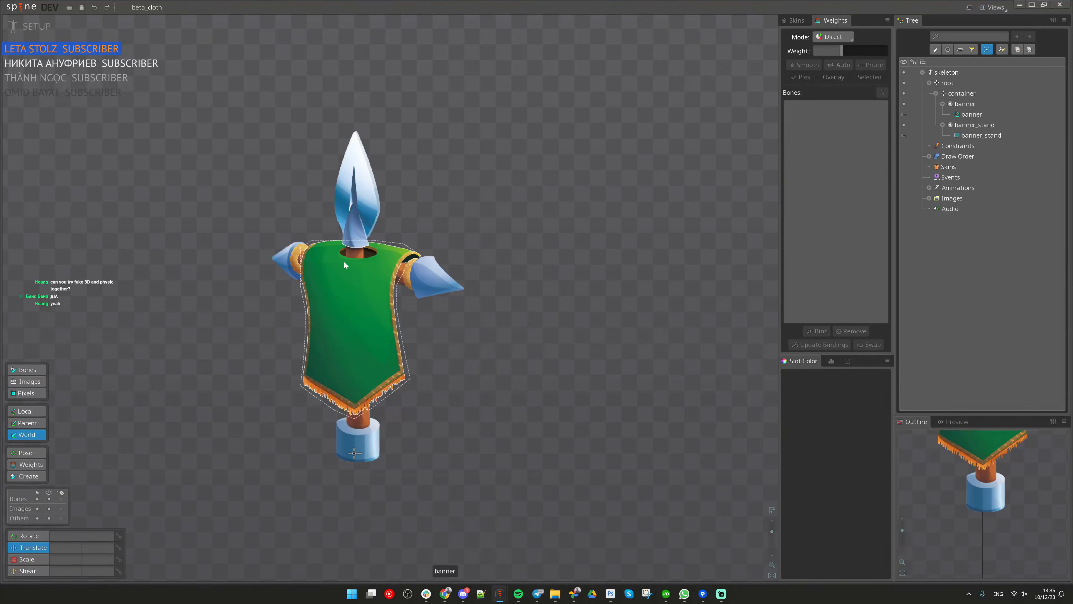
scroll(393, 332, up, 1)
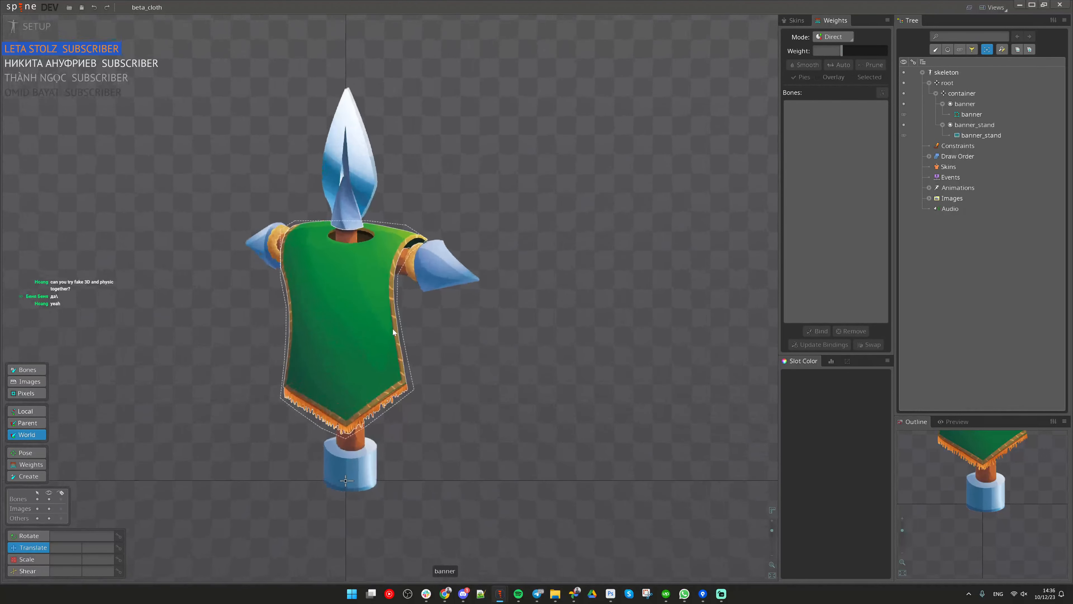
drag(442, 339, 459, 348)
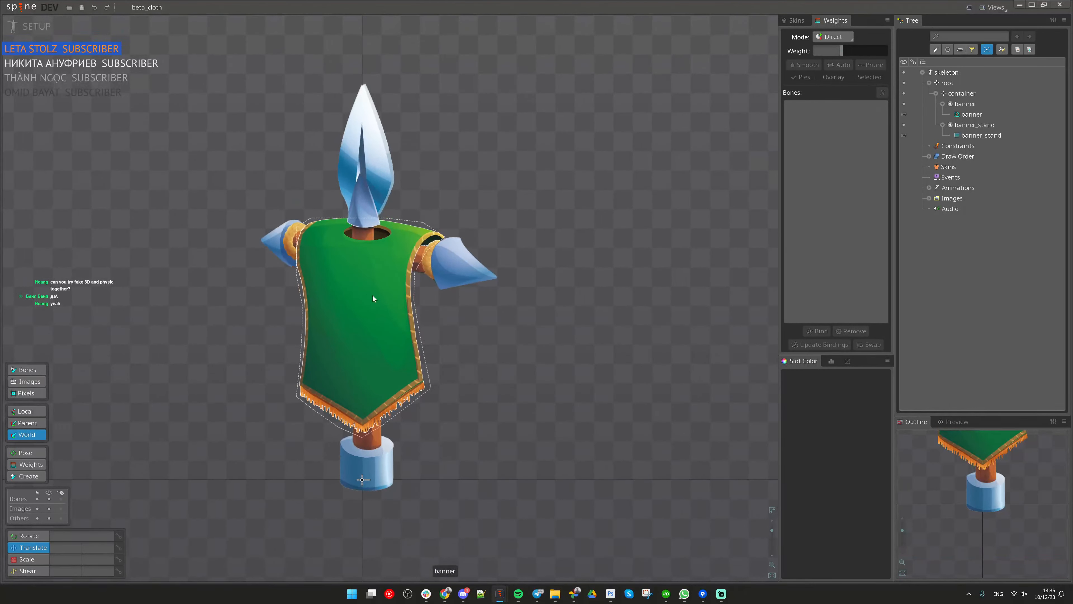
click(371, 278)
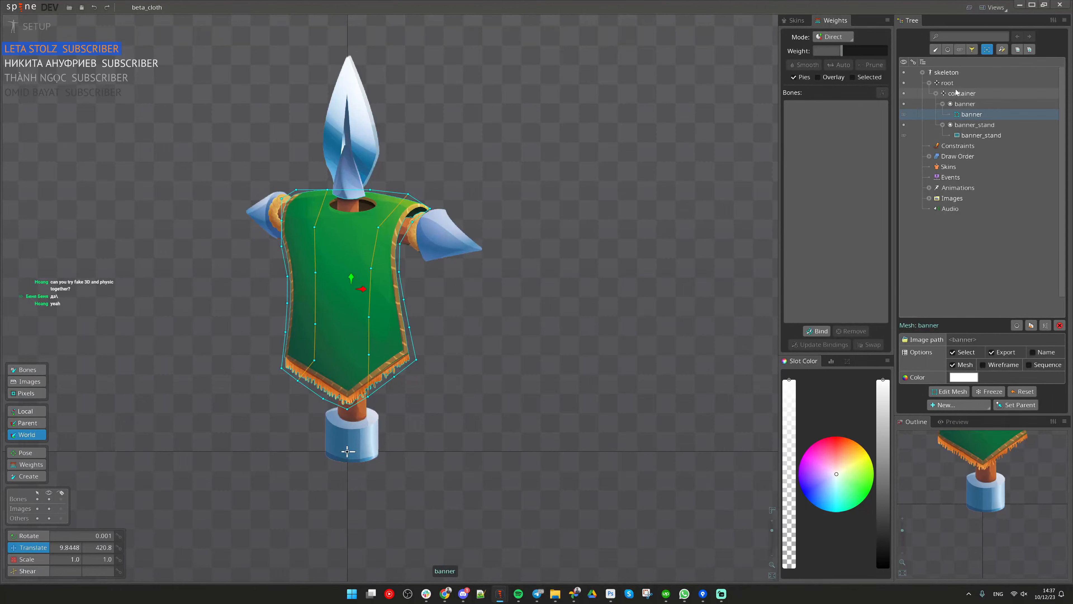
scroll(418, 292, up, 2)
drag(472, 309, 528, 303)
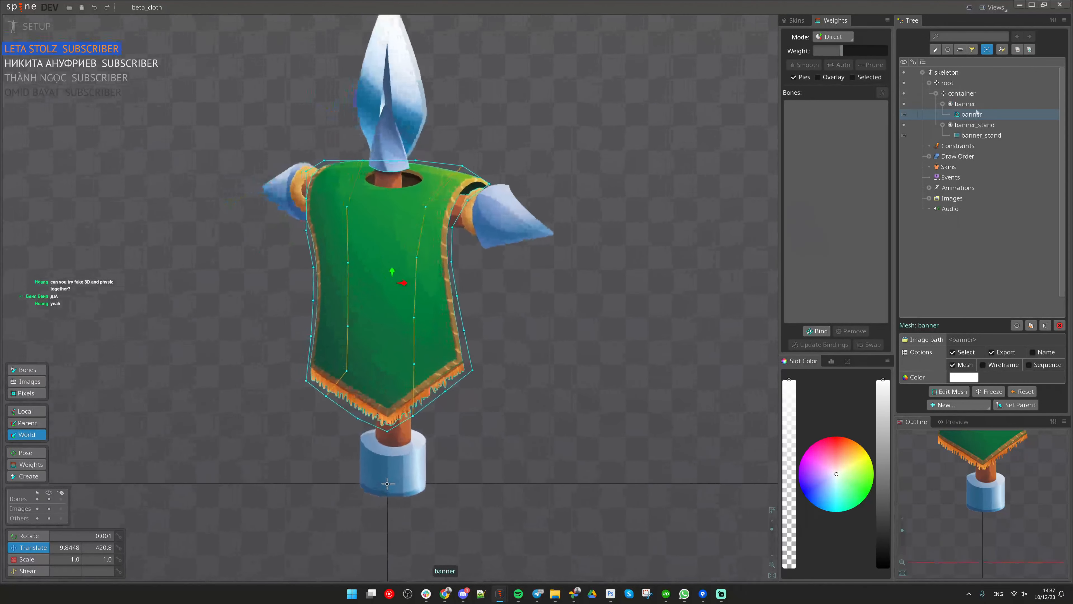
Step: Create a chain of two bones under the container bone, running down the left side of the banner cloth
click(963, 94)
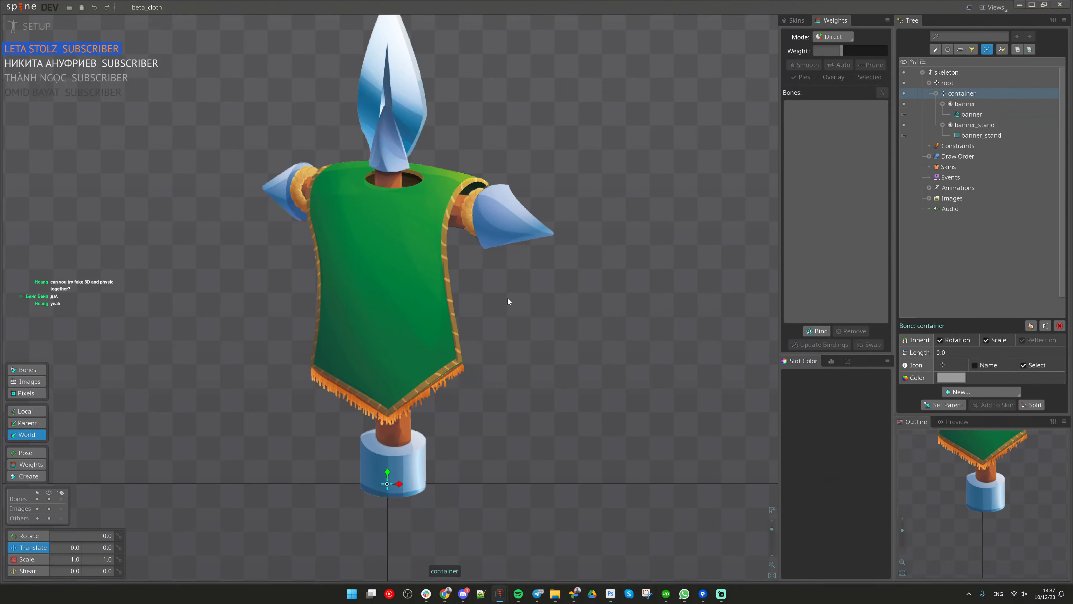
key(c)
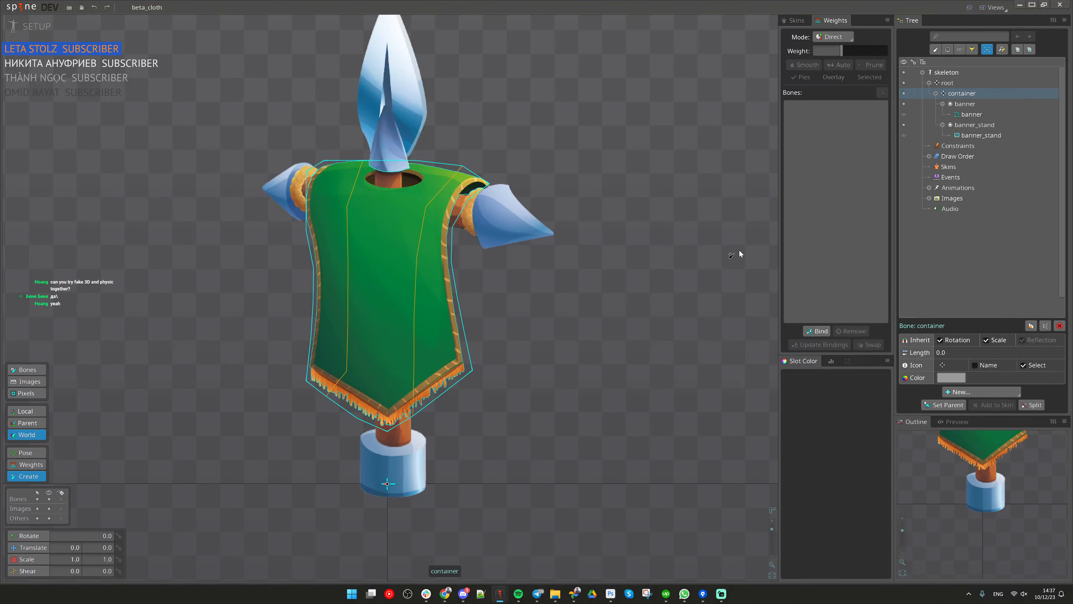
scroll(563, 299, down, 1)
drag(450, 292, 424, 308)
scroll(425, 313, up, 1)
scroll(338, 338, up, 1)
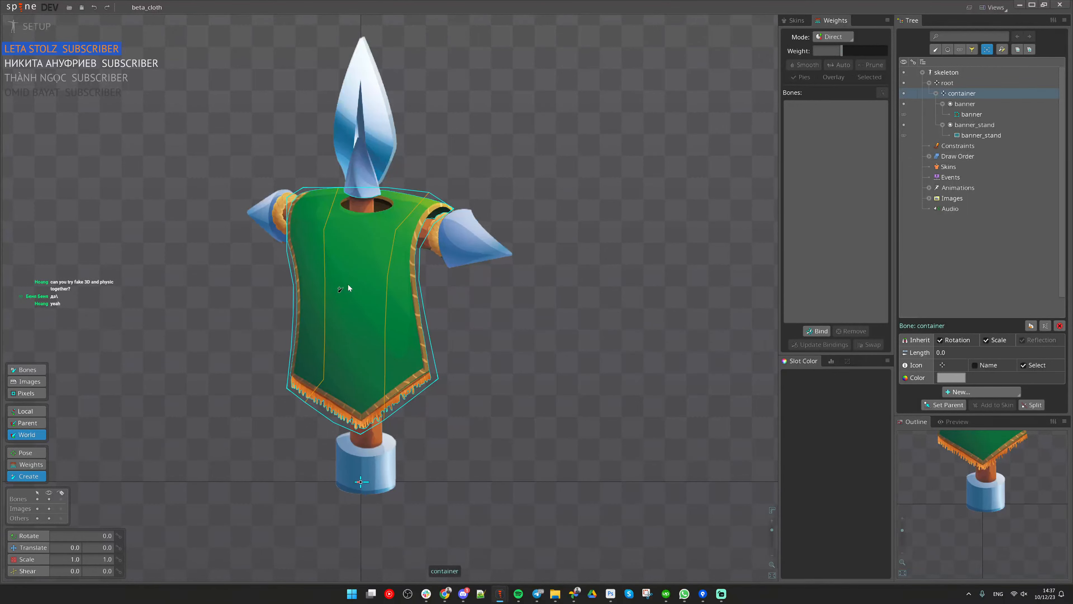
scroll(329, 268, up, 2)
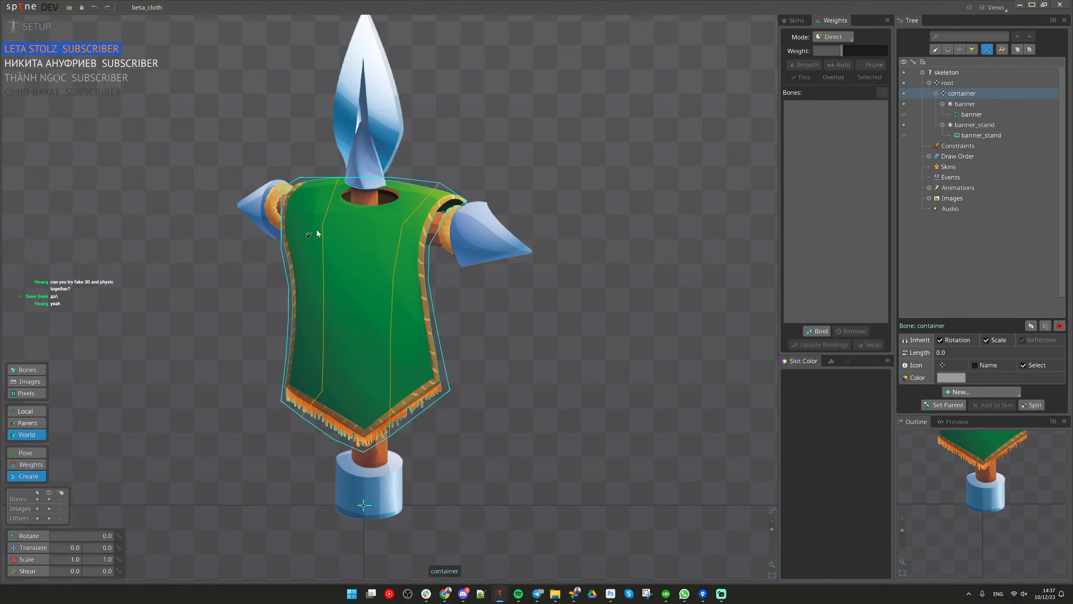
drag(317, 227, 310, 402)
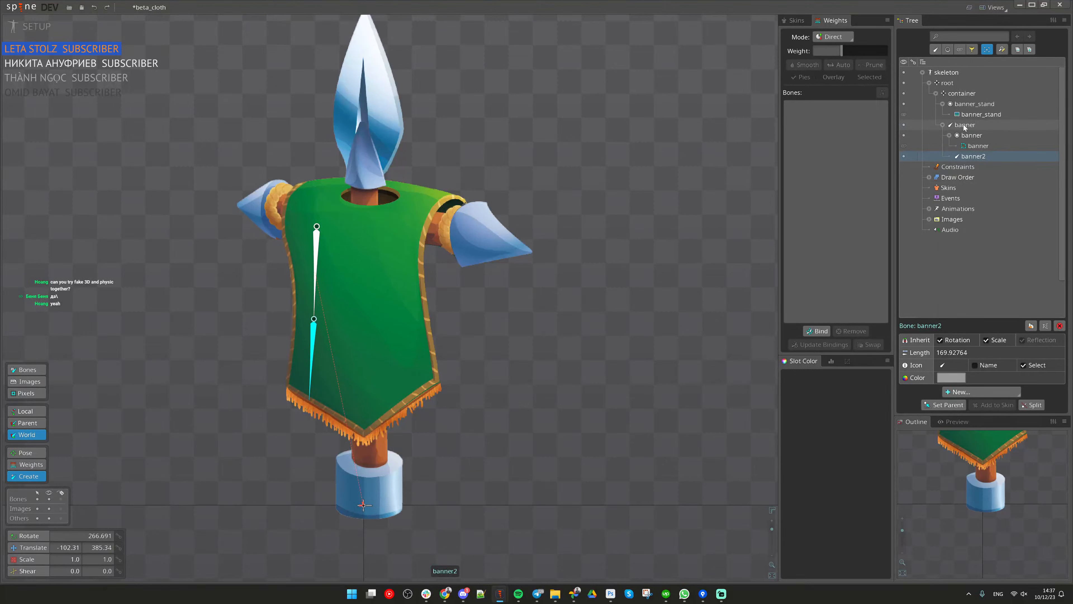
Step: Create a second two-bone chain under container down the cloth's right side, and move the banner slot back under container
click(962, 93)
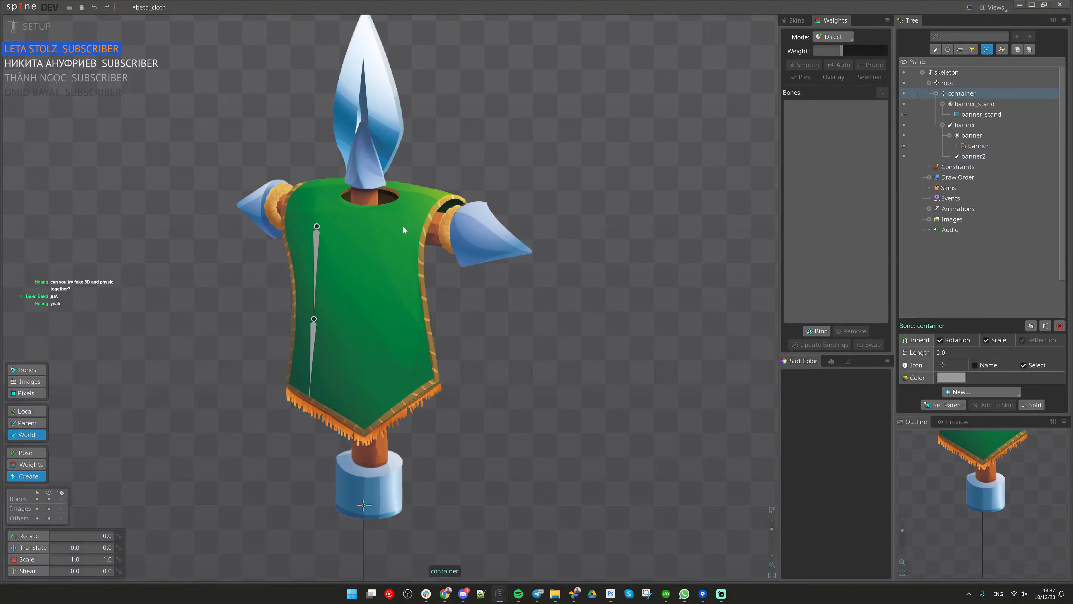
drag(404, 226, 402, 404)
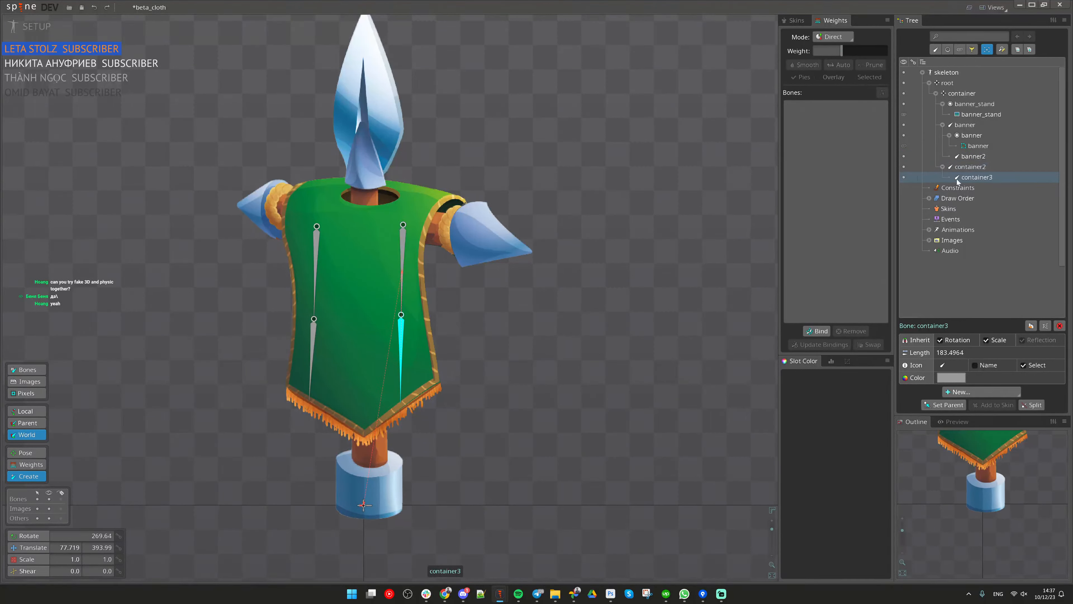
drag(971, 135, 967, 95)
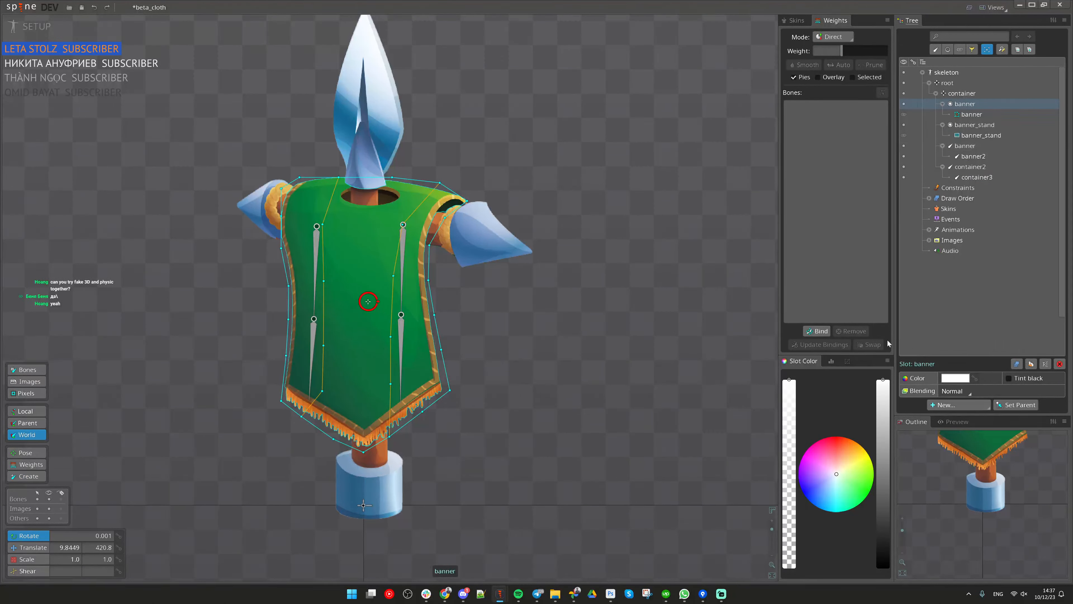
Step: Bind the banner mesh to the bones container, banner, container2, banner2 and container3
click(817, 331)
click(962, 93)
click(968, 148)
click(970, 167)
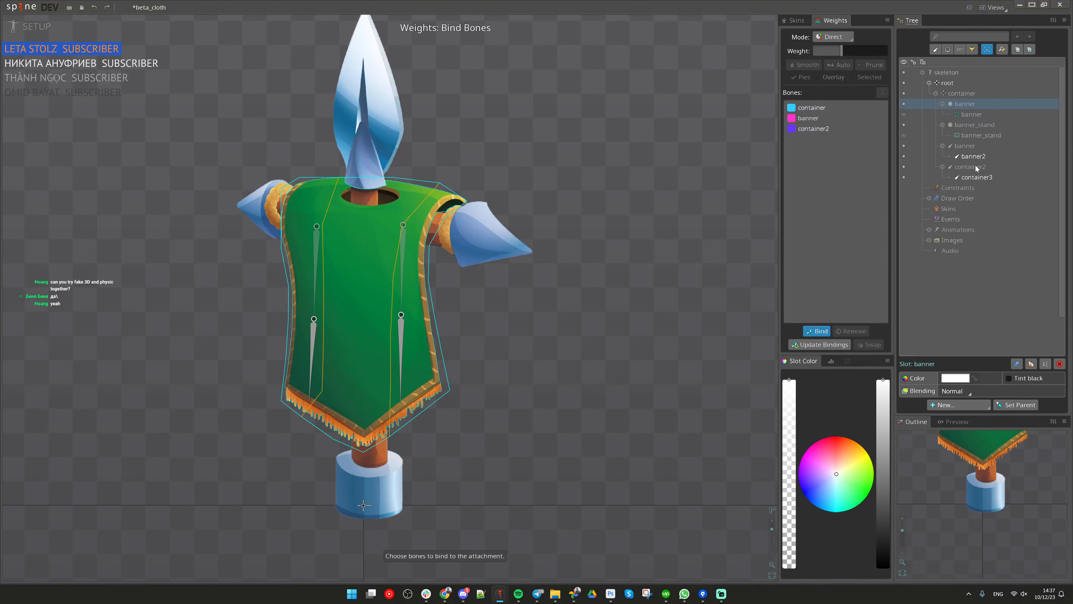
click(973, 156)
click(977, 177)
click(830, 345)
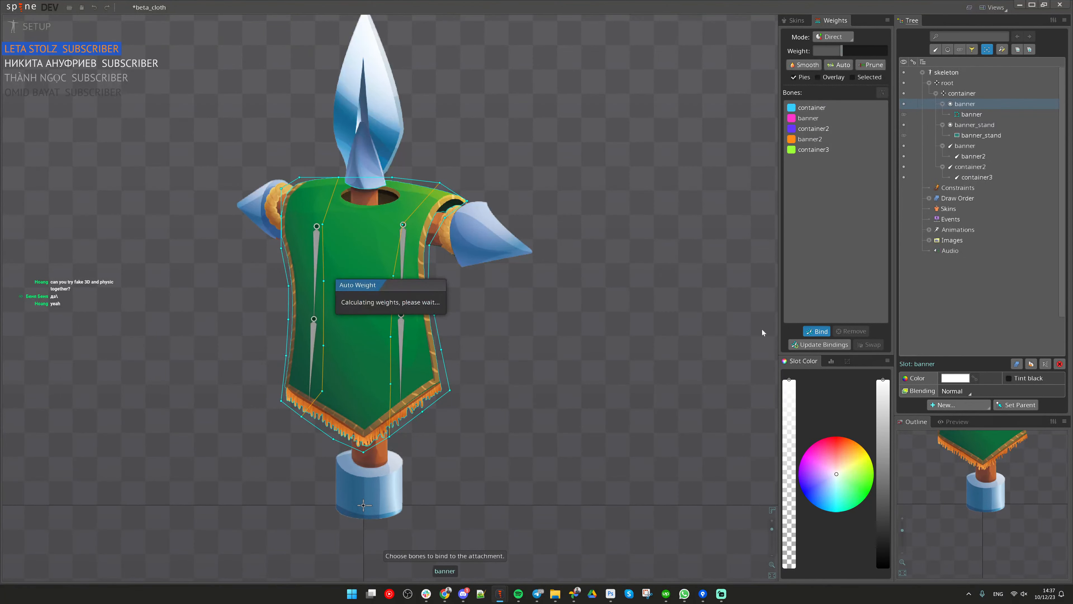
Step: Smooth the weights of all vertices of the banner mesh
drag(204, 124, 501, 476)
click(812, 65)
drag(480, 315, 487, 282)
key(Escape)
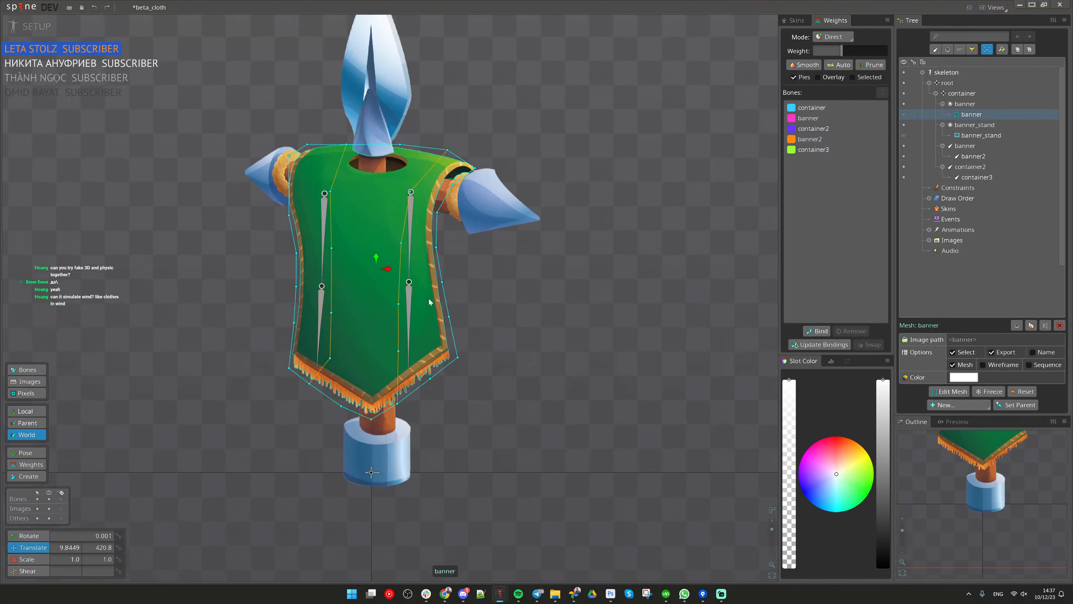
Step: Rotate the four cloth bones together to test the mesh deformation, and undo the rotation
key(Escape)
click(410, 268)
drag(259, 247, 443, 355)
key(c)
drag(551, 429, 441, 470)
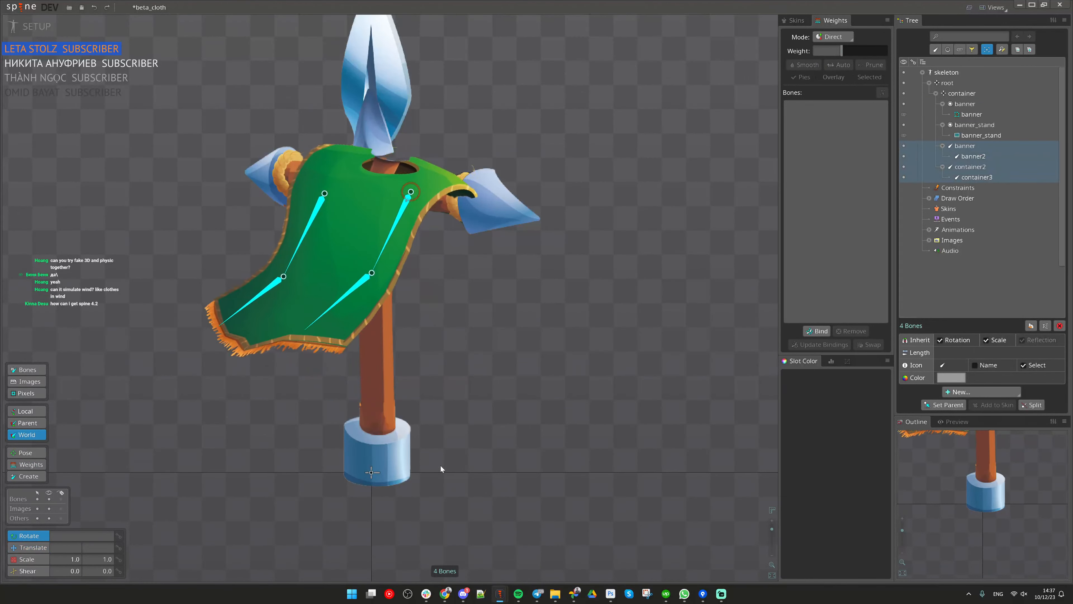
key(ctrl+z)
Step: Weight the vertices along the banner mesh's upper edge 100% to the container bone and smooth the weights
click(367, 275)
key(g)
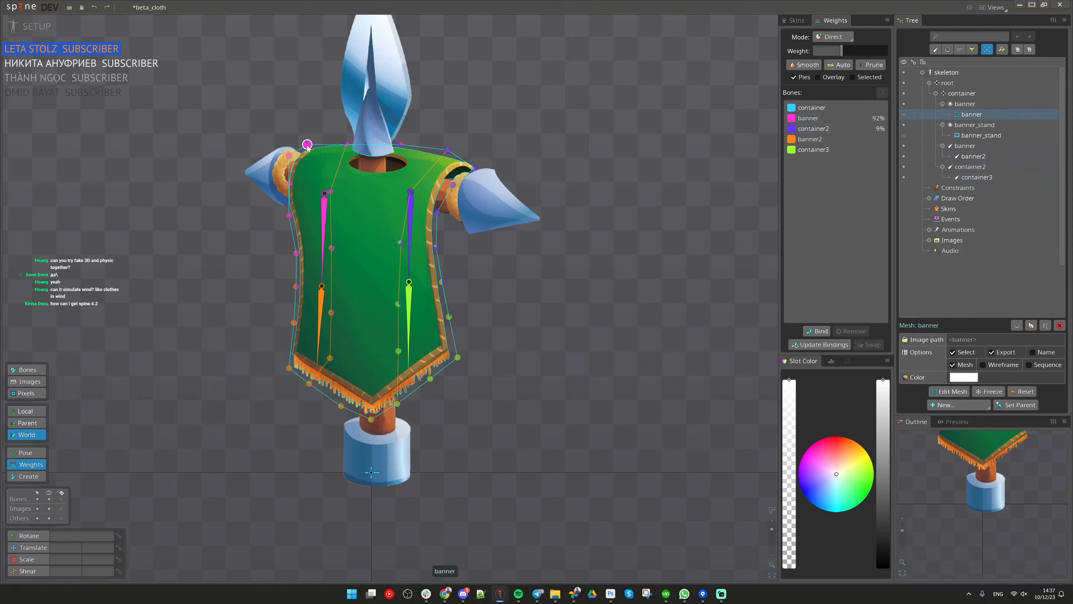
drag(224, 127, 543, 197)
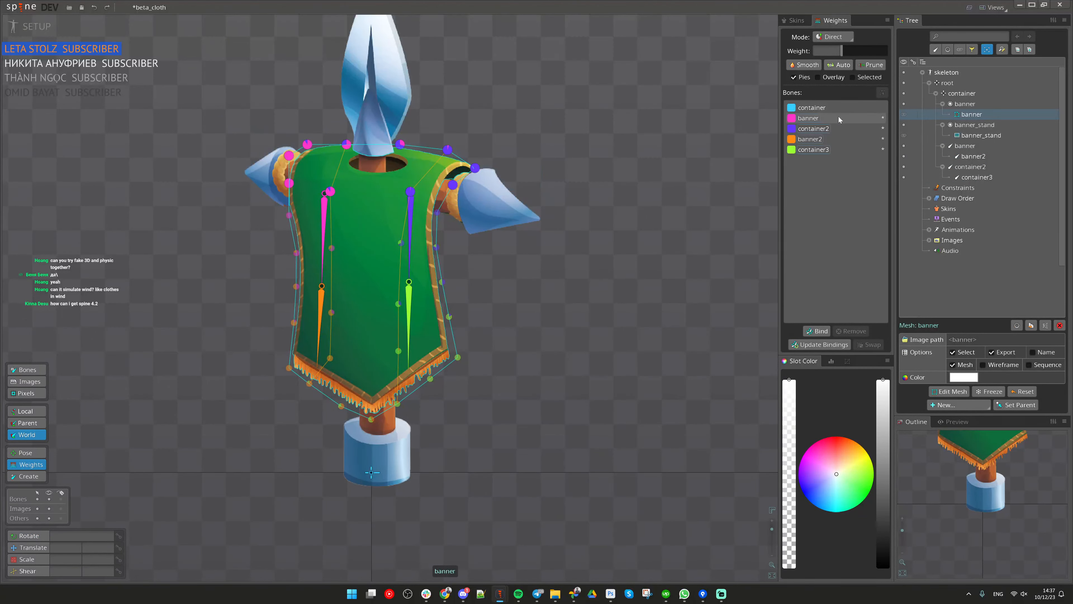
click(812, 108)
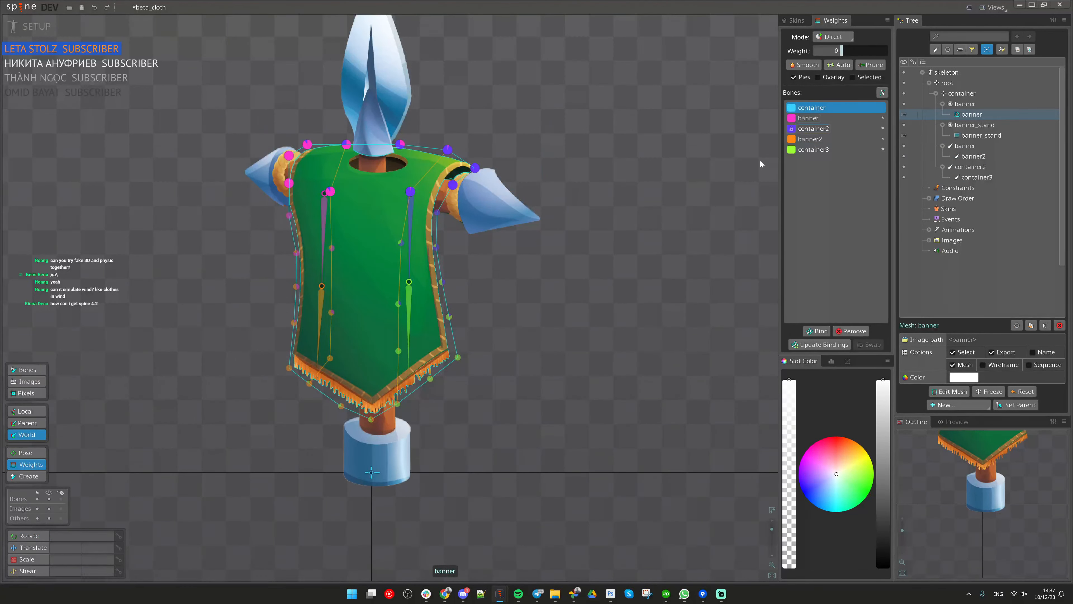
click(804, 65)
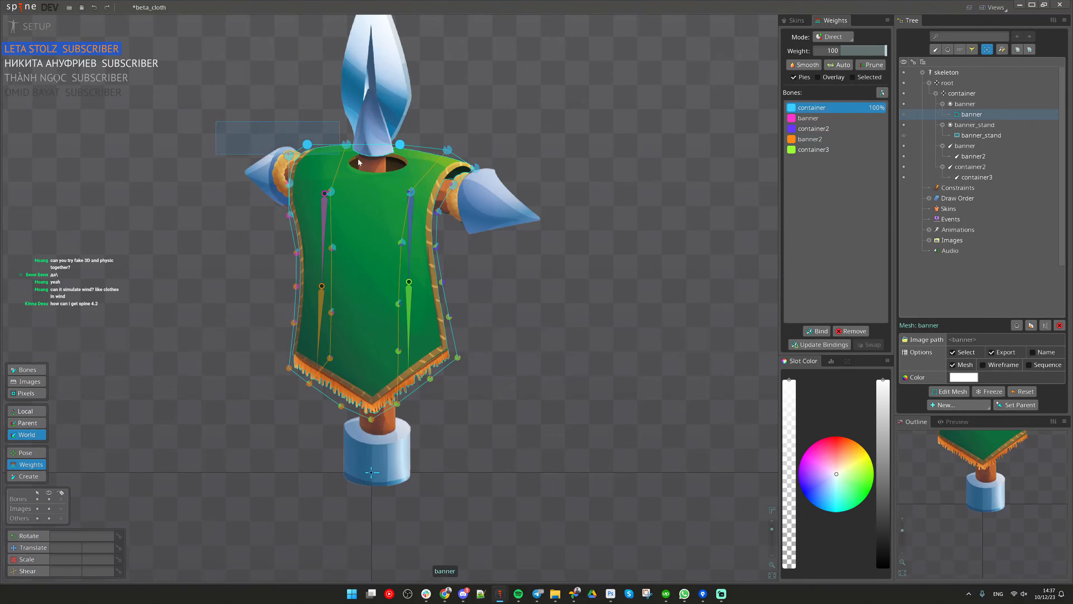
click(401, 232)
key(Escape)
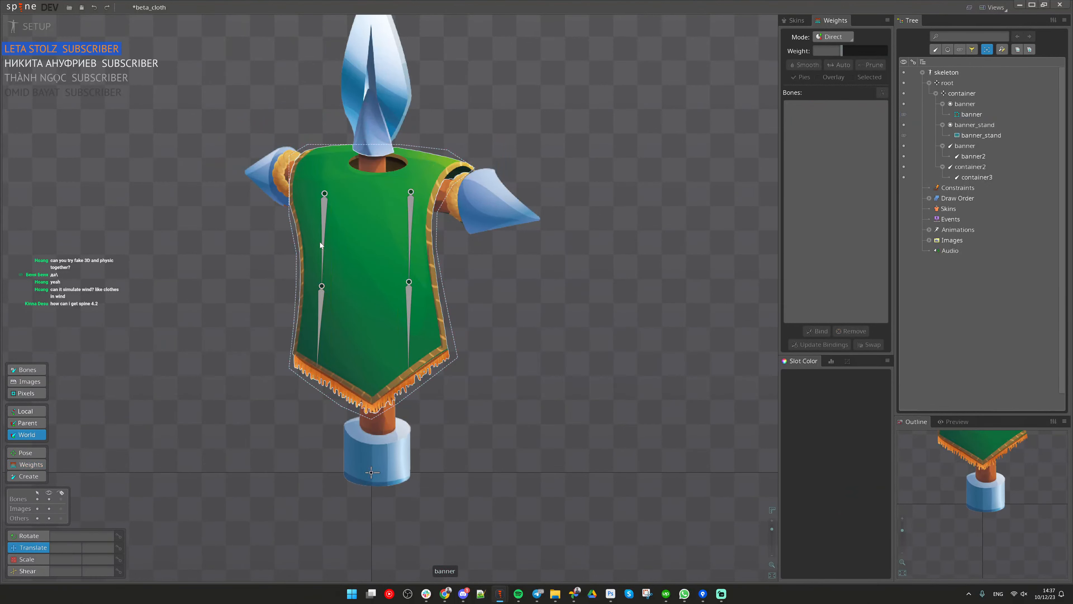
Step: Test the weights by rotating the four cloth bones and the container bone, undo the rotations, and save the project
drag(324, 244, 394, 440)
key(c)
click(372, 473)
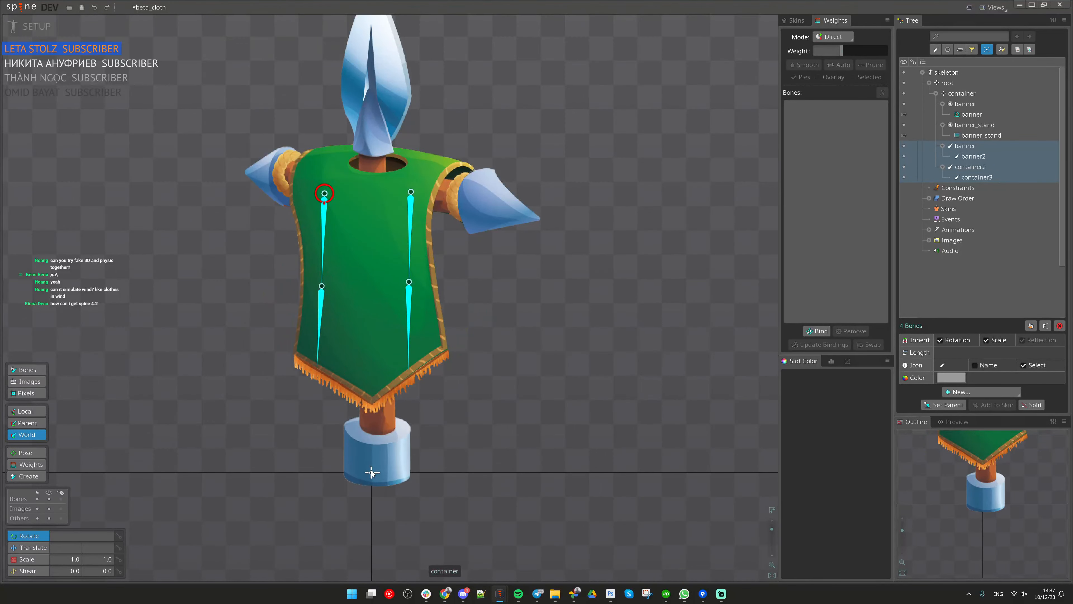
scroll(581, 363, down, 2)
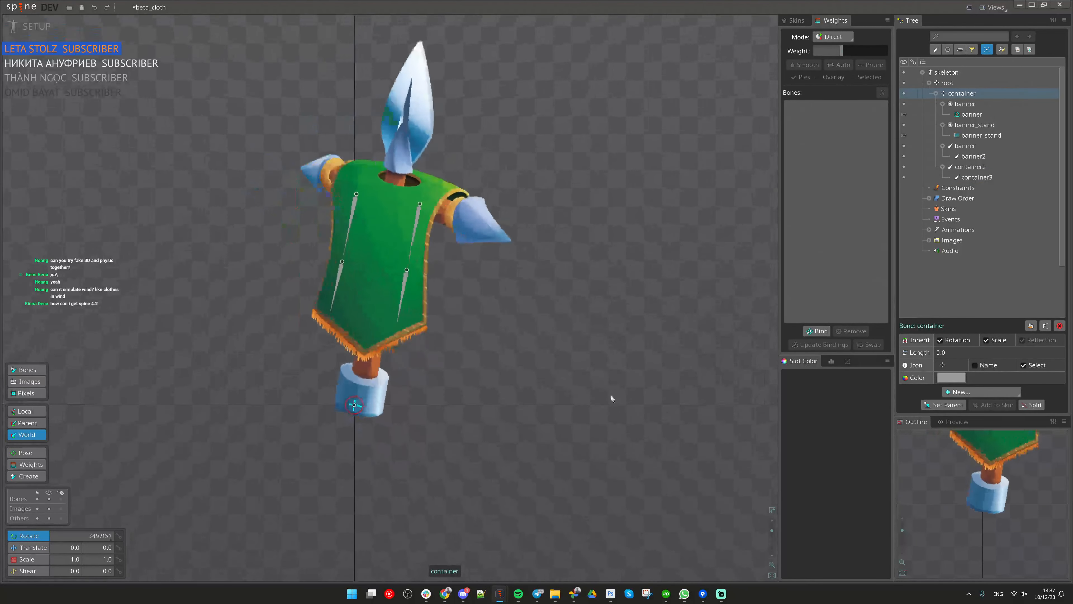
key(ctrl+s)
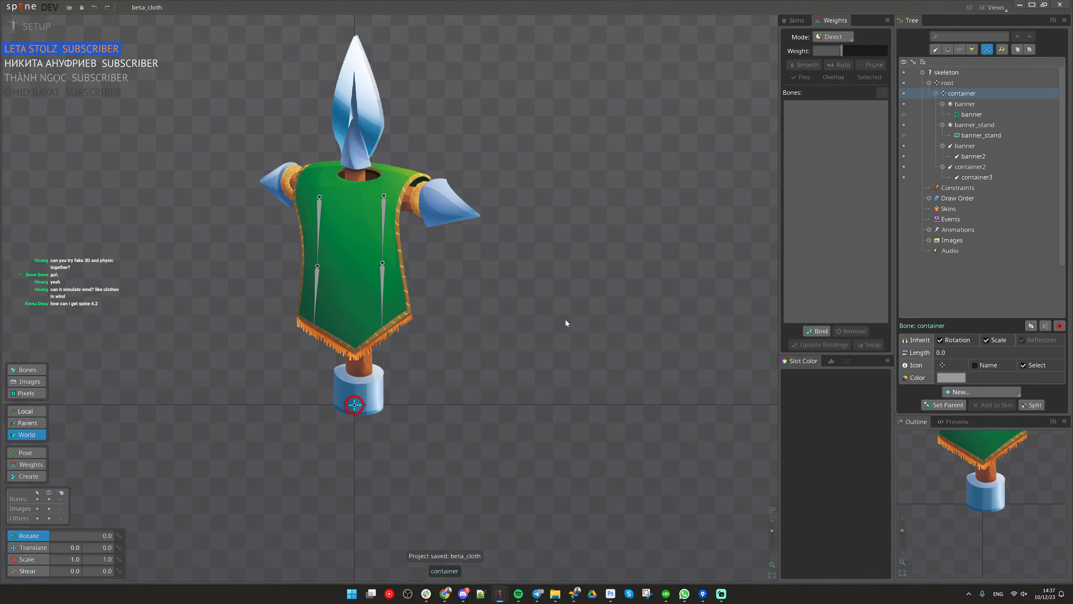
drag(513, 300, 607, 352)
scroll(524, 315, up, 1)
key(ctrl+z)
key(ctrl+s)
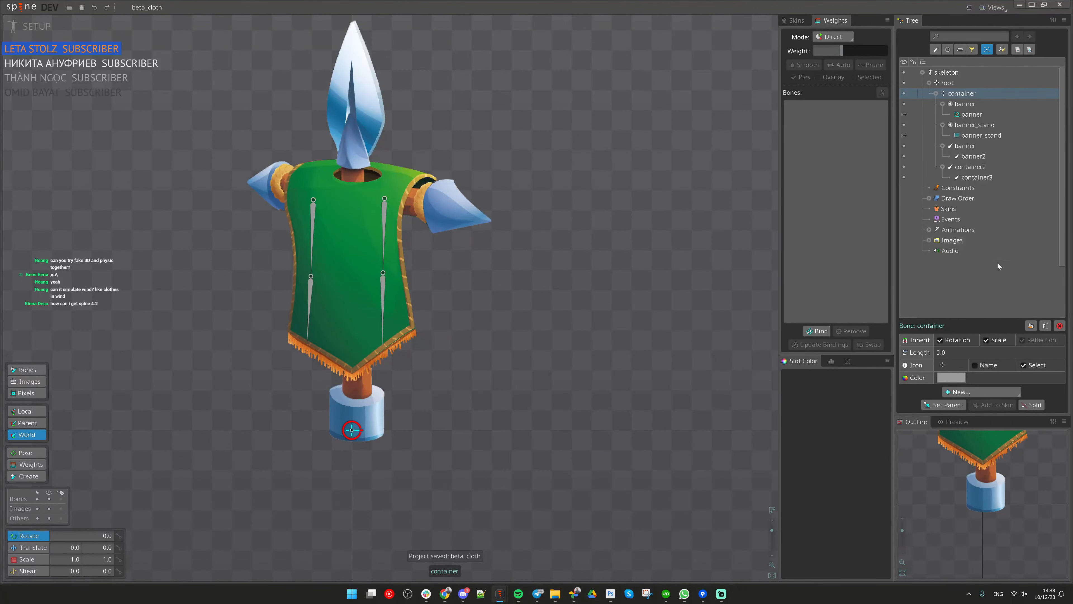
Step: Add a physics constraint to the container bone with simulation and rotation enabled
click(964, 392)
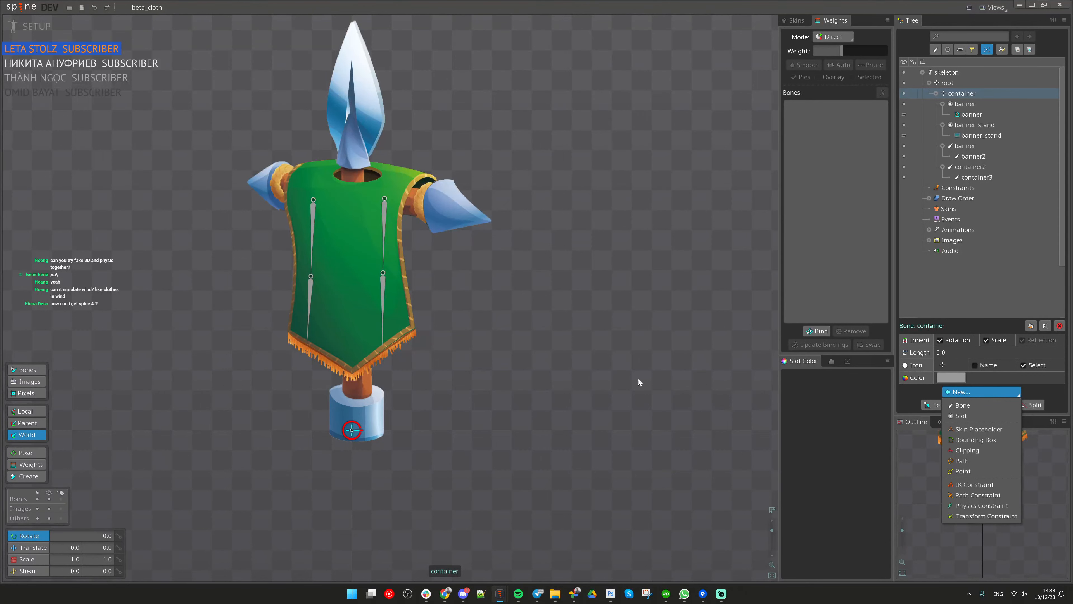
drag(548, 364, 570, 374)
click(970, 392)
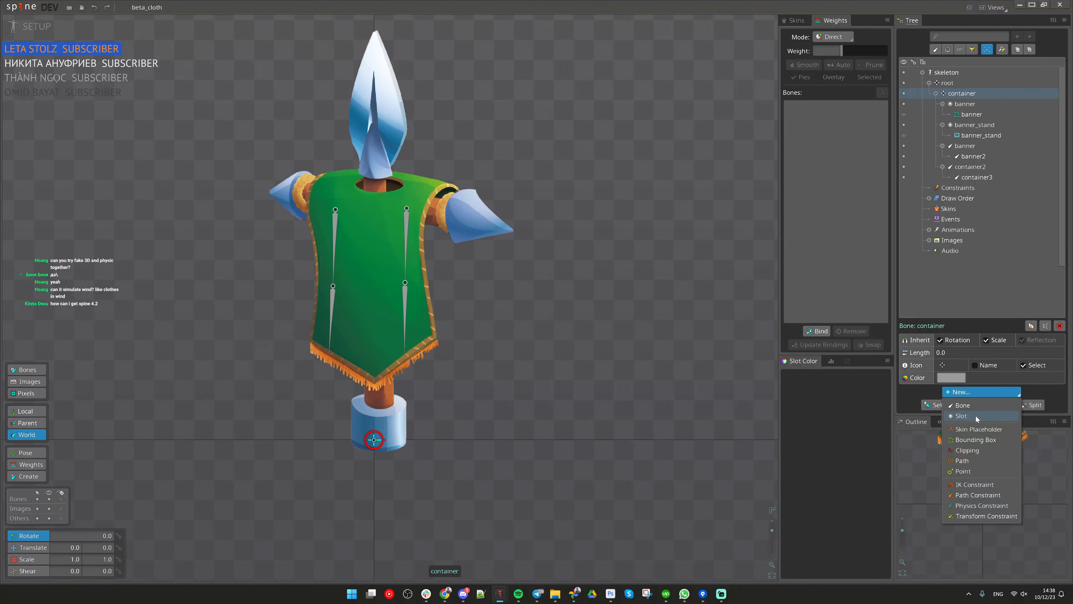
click(972, 506)
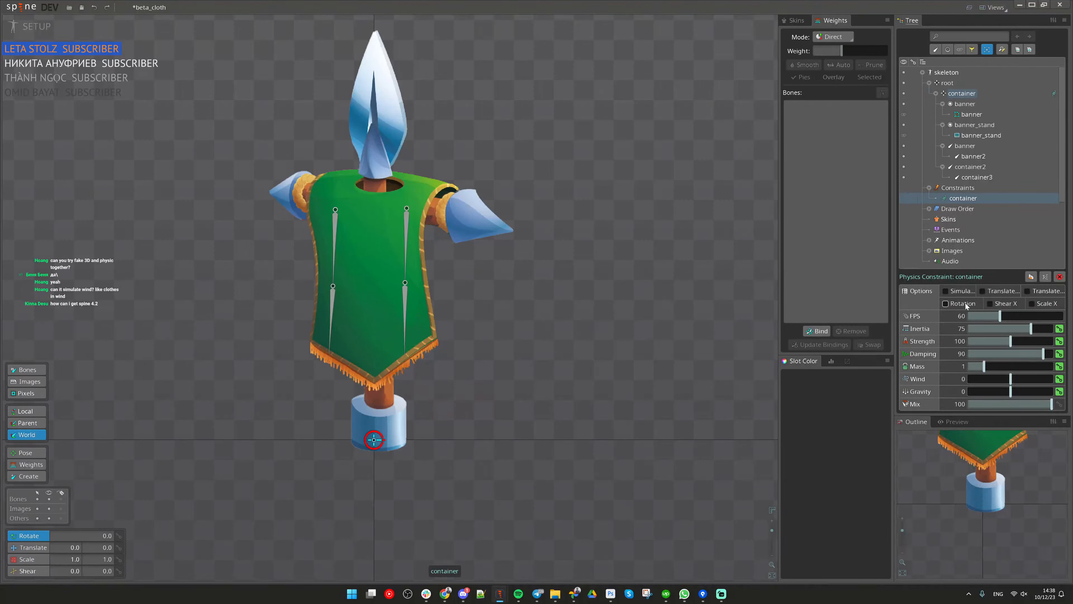
click(956, 292)
Step: Translate the container bone to test its physics, undo the move, and save the project
drag(478, 436, 498, 415)
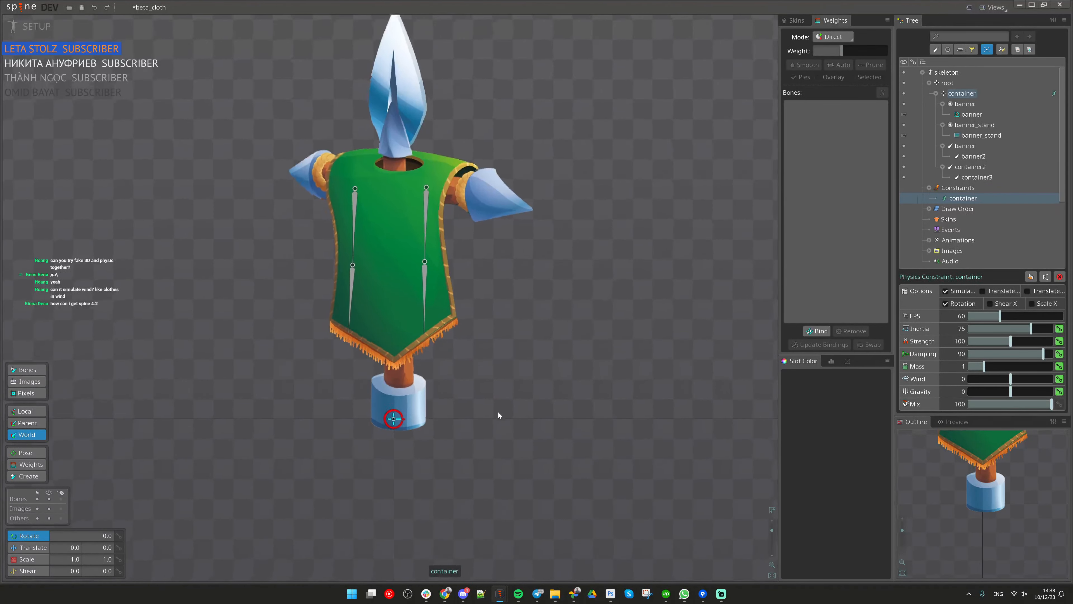
key(v)
drag(403, 423, 557, 383)
key(ctrl+z)
key(ctrl+s)
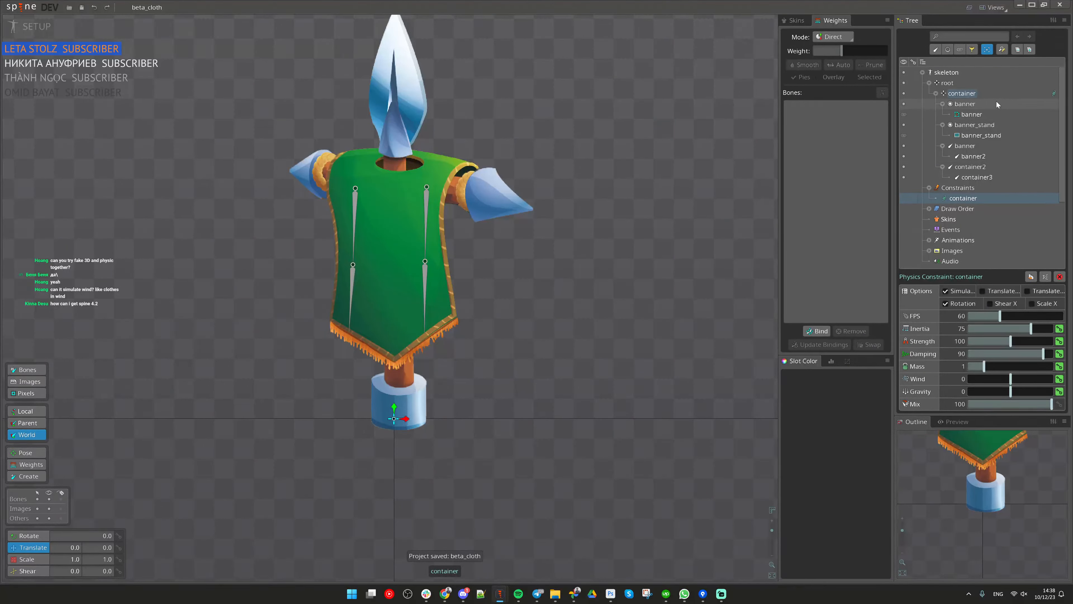
Step: Set the container bone's length to 244.8, and test its physics by moving it and undoing the move
click(1052, 93)
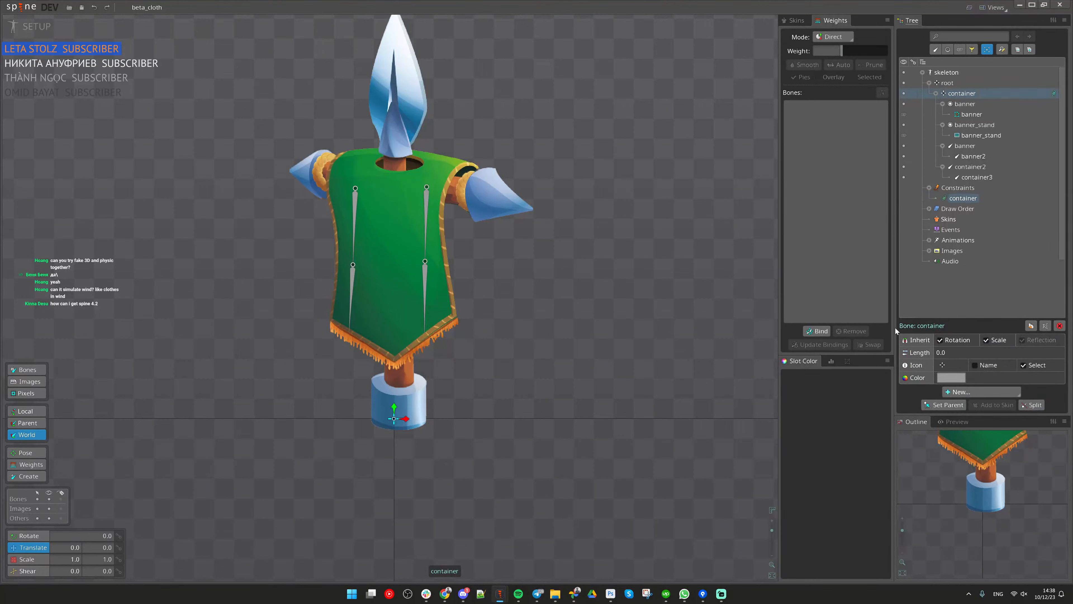
drag(952, 355, 972, 85)
drag(405, 419, 385, 499)
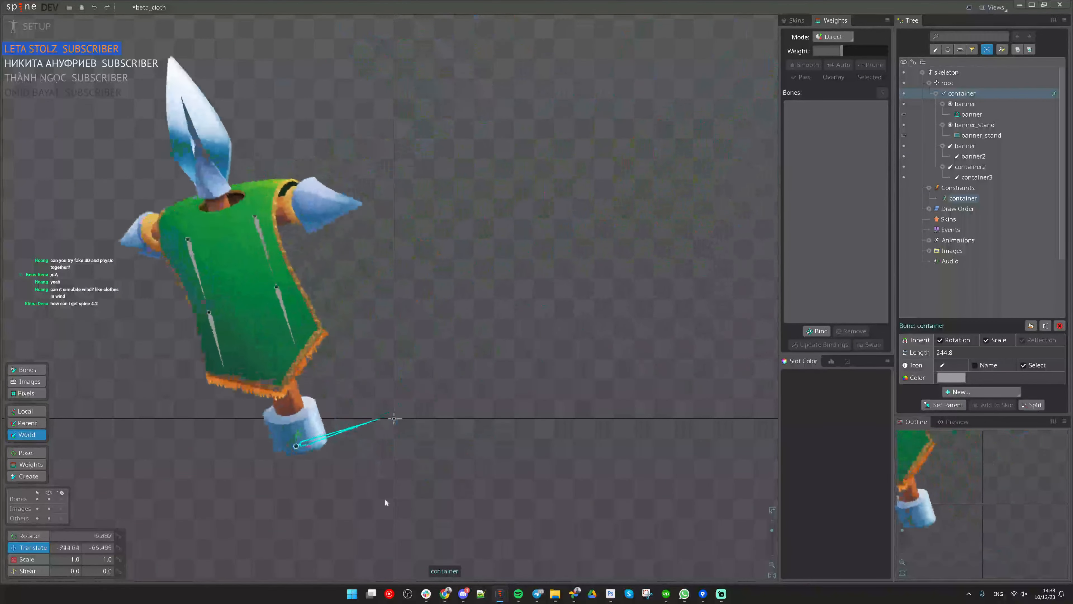
key(ctrl+z)
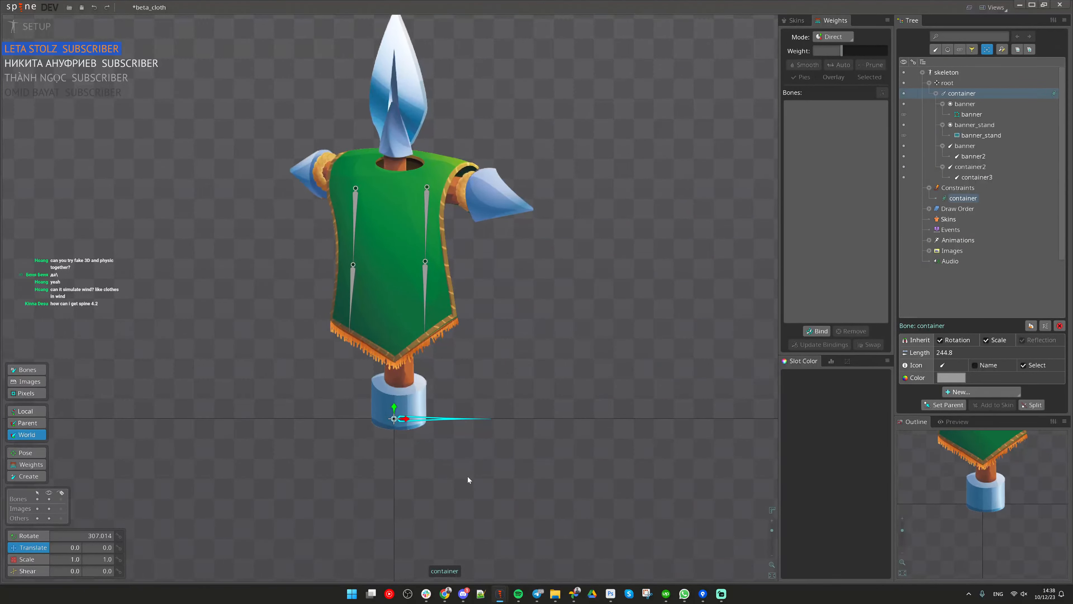
Step: Test the container bone's physics with a move that is undone, and delete its physics constraint
drag(468, 476, 429, 473)
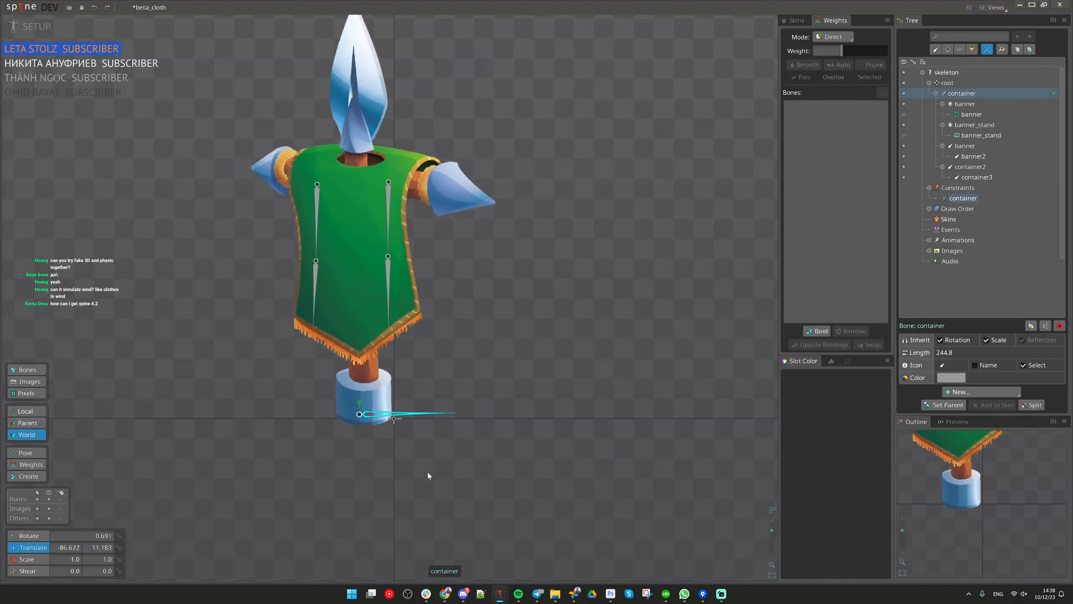
key(ctrl+z)
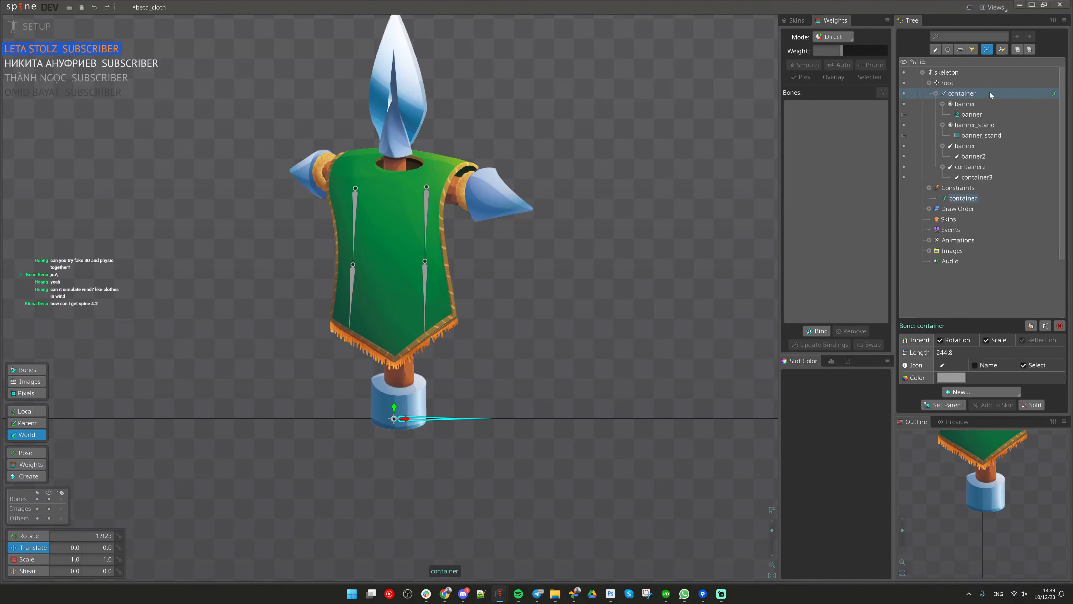
click(1054, 93)
key(Delete)
Step: Rotate the container bone to about 89° and move it to about 9.1, 2.1, with compensation keeping child bones and images in place
click(454, 419)
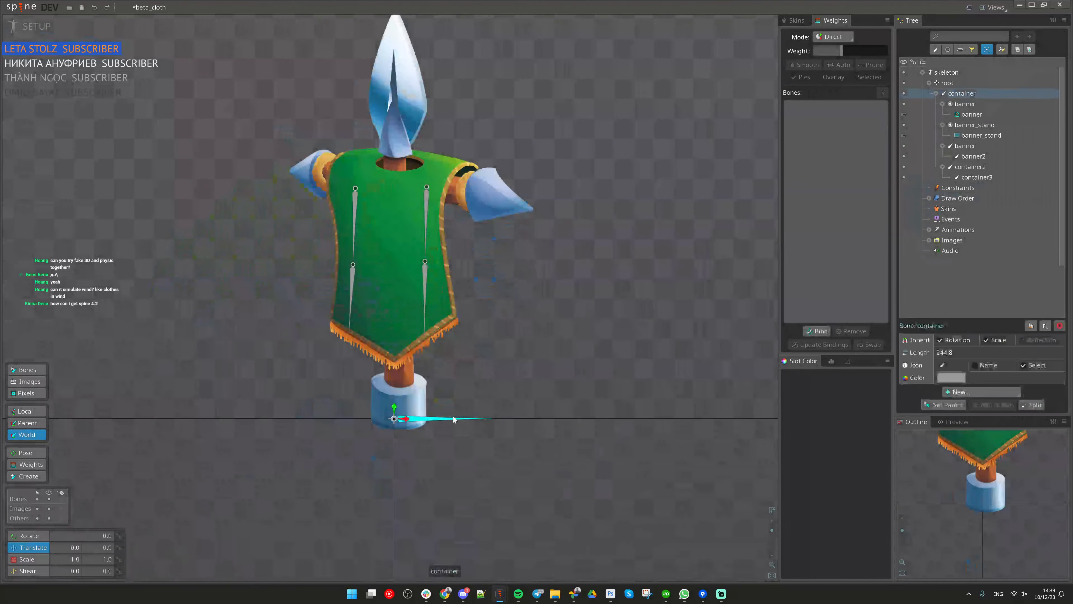
key(c)
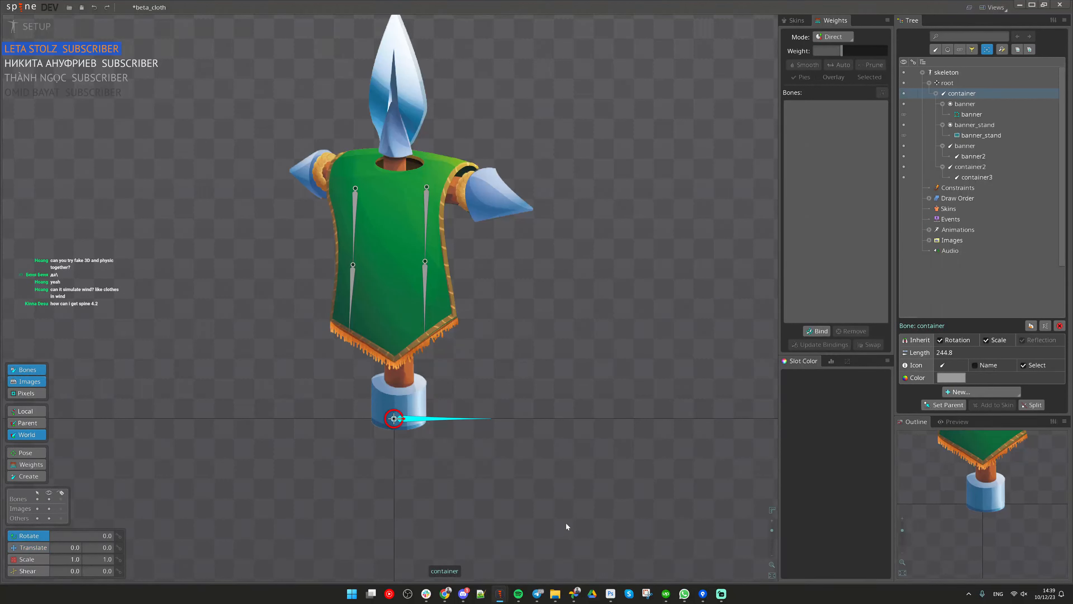
drag(566, 525, 495, 258)
key(v)
drag(553, 317, 557, 317)
key(c)
click(19, 384)
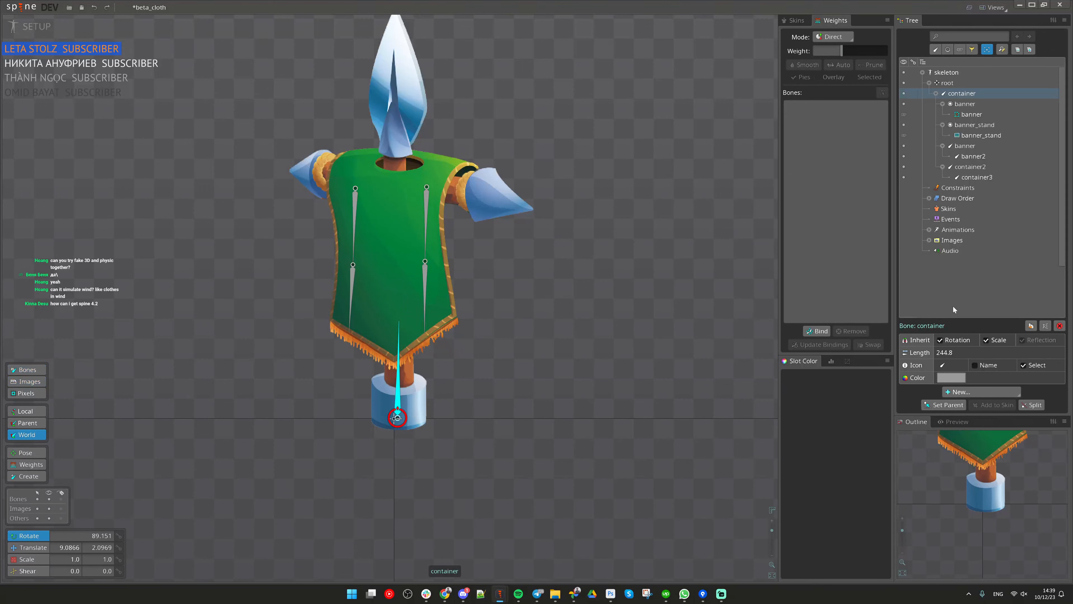
Step: Add a physics constraint with rotation to the container bone, and test it by moving the root bone and undoing the move
click(972, 392)
click(982, 506)
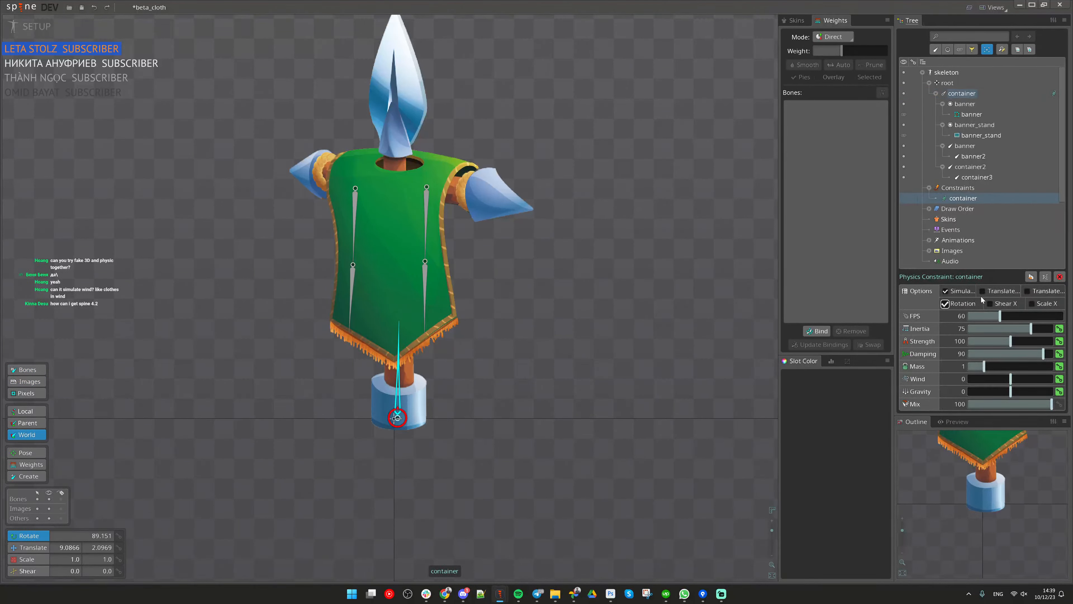
key(v)
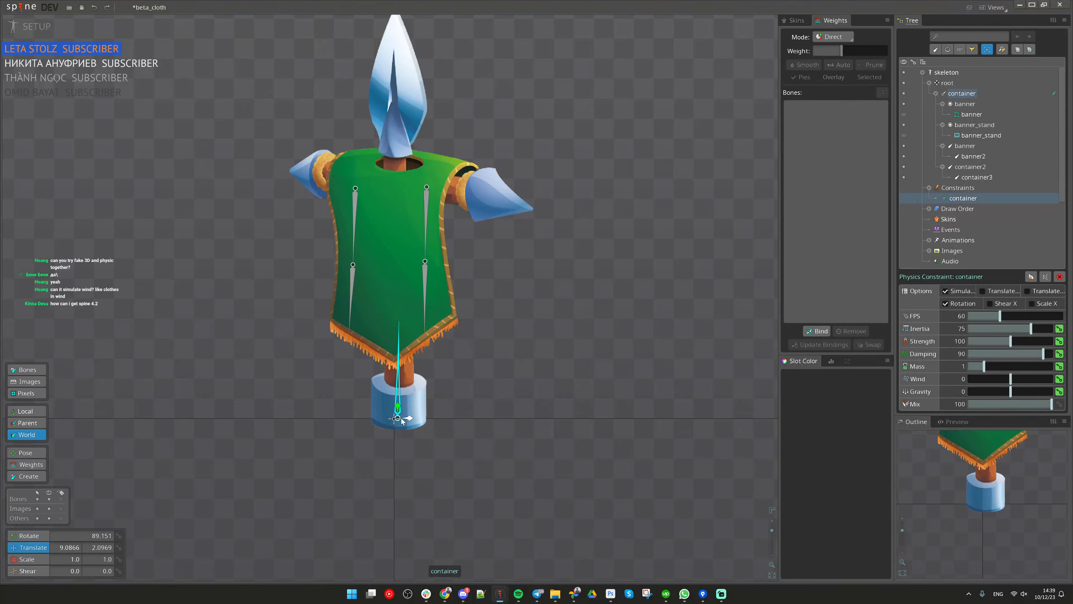
key(space)
click(395, 418)
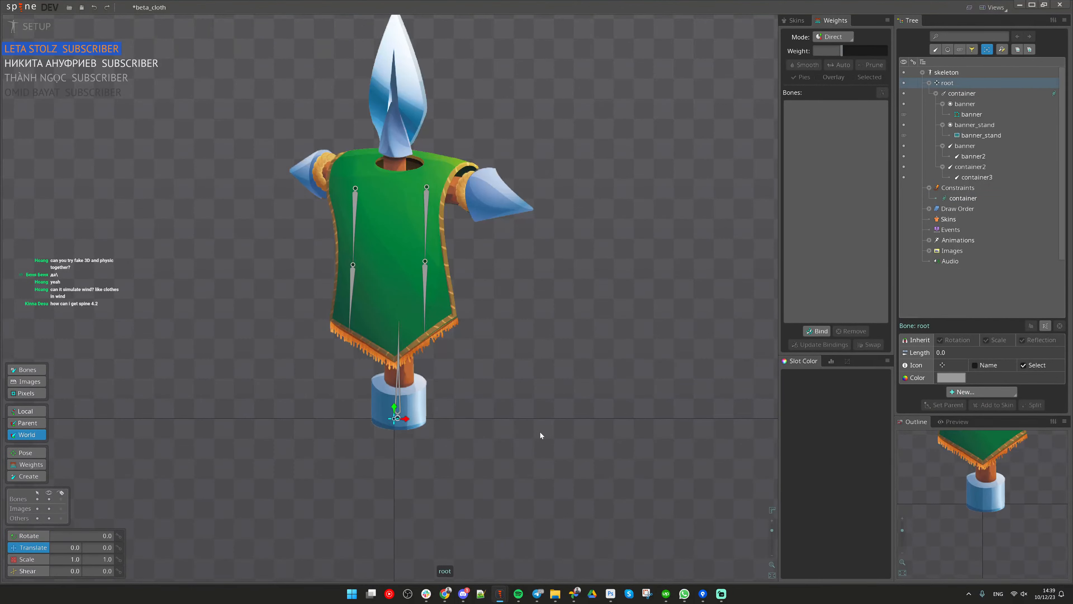
drag(541, 436, 573, 426)
key(ctrl+z)
scroll(491, 421, up, 1)
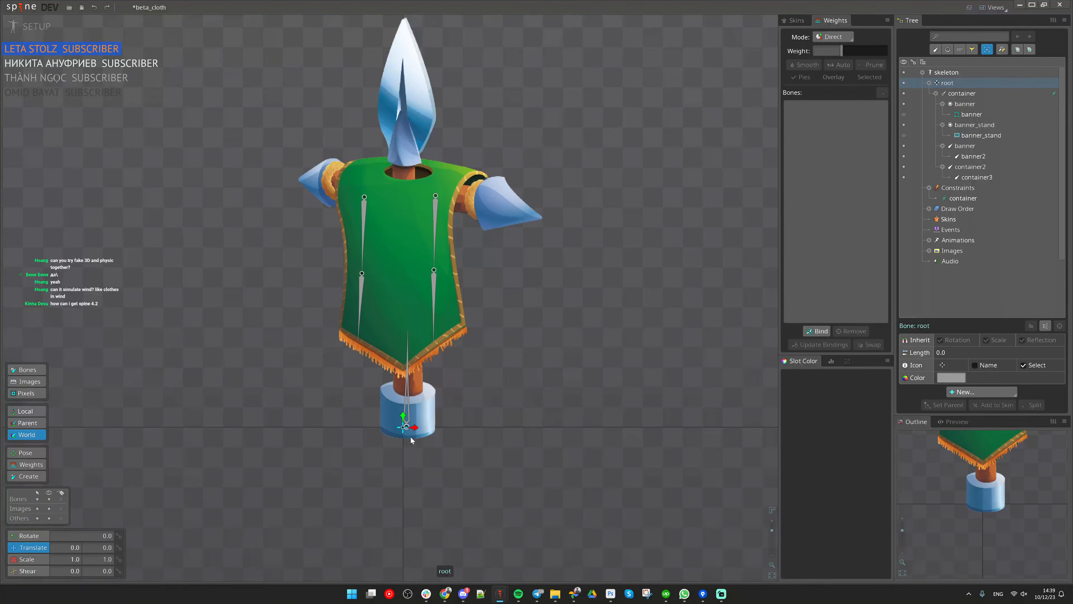
Step: Nudge the container bone to about 0.9, -0.4, close to the root, and save the project while testing the physics
click(409, 408)
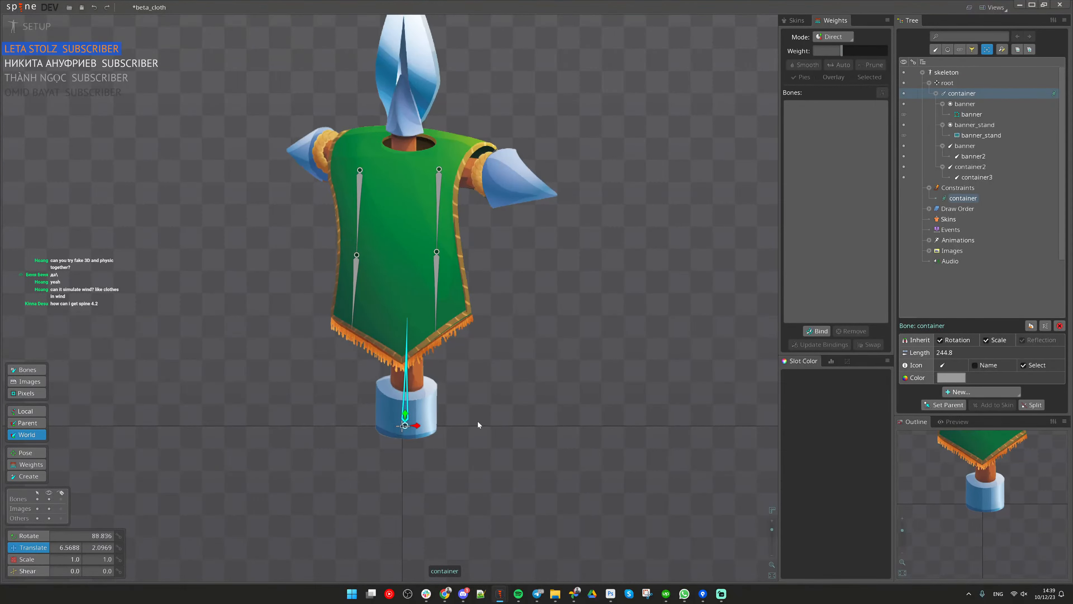
click(413, 429)
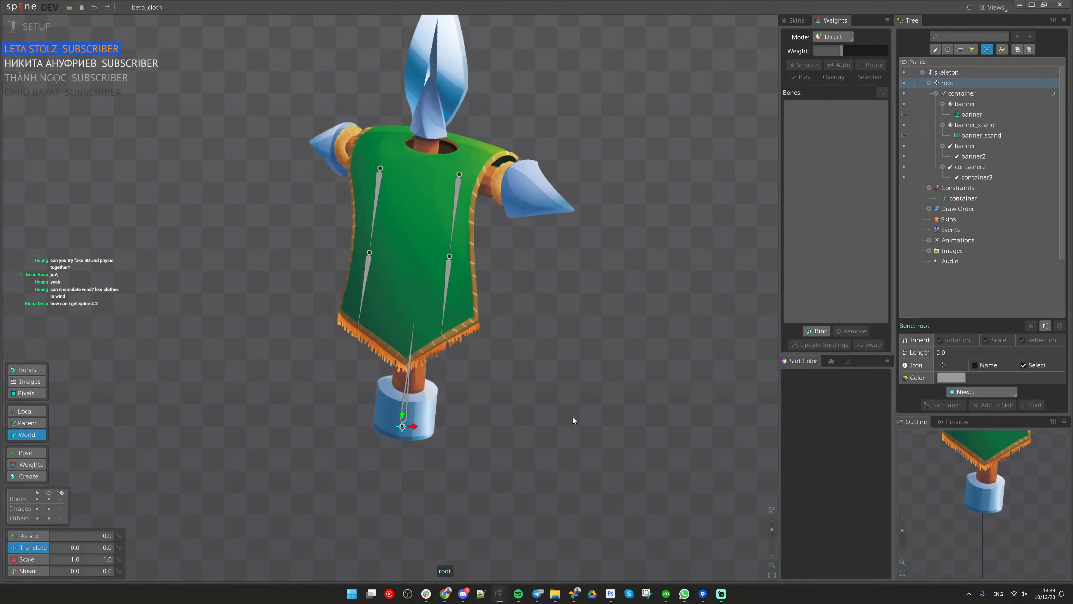
key(ctrl+s)
drag(408, 408, 370, 420)
key(ctrl+z)
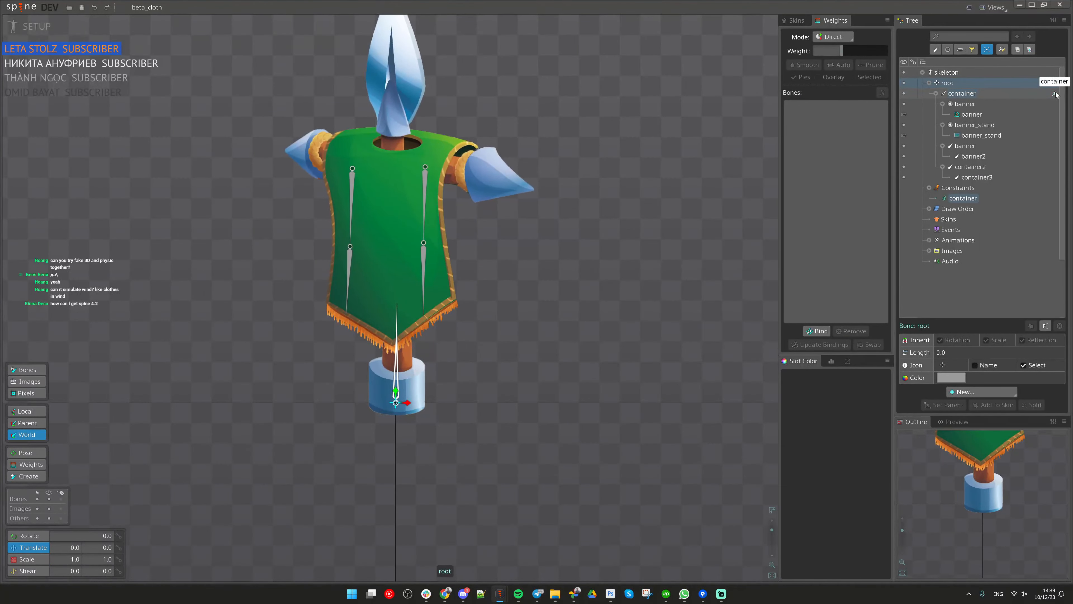
Step: Set the container physics constraint's inertia to 16.75, and test it by moving the container bone and undoing the move
click(1044, 198)
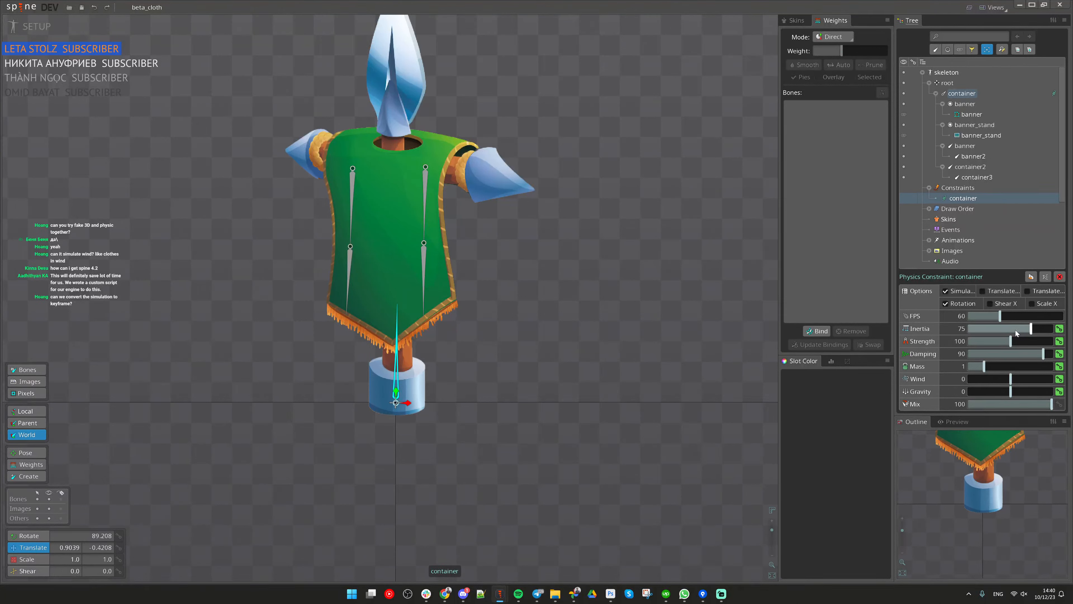
drag(1015, 330, 969, 331)
mouse_move(552, 399)
mouse_down()
mouse_move(490, 402)
mouse_move(599, 414)
mouse_move(540, 396)
mouse_move(645, 370)
mouse_move(540, 406)
mouse_up()
drag(1009, 329, 983, 329)
drag(566, 436, 645, 440)
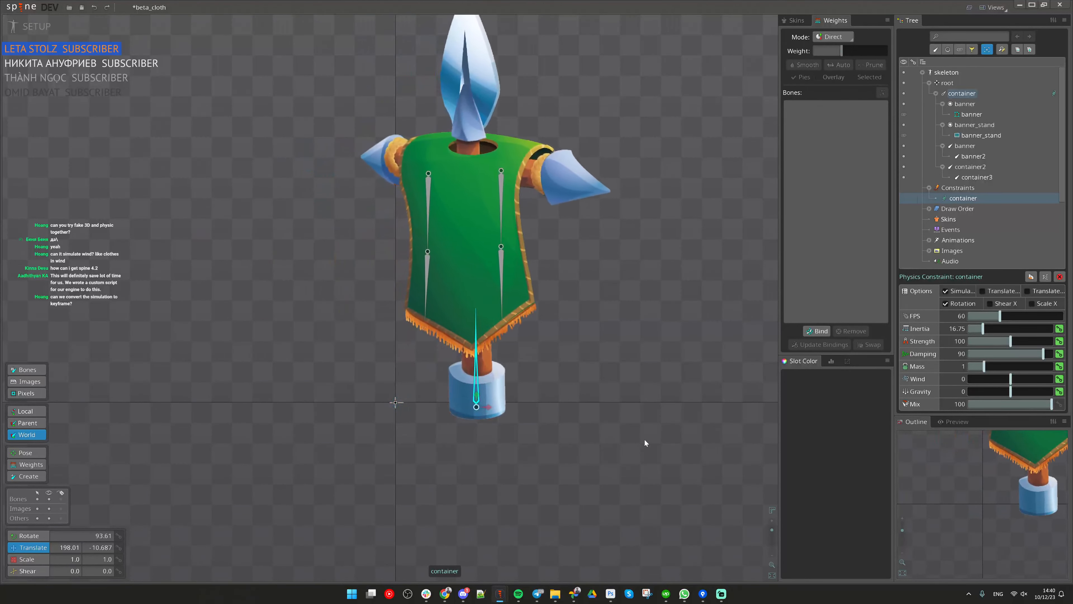
key(ctrl+z)
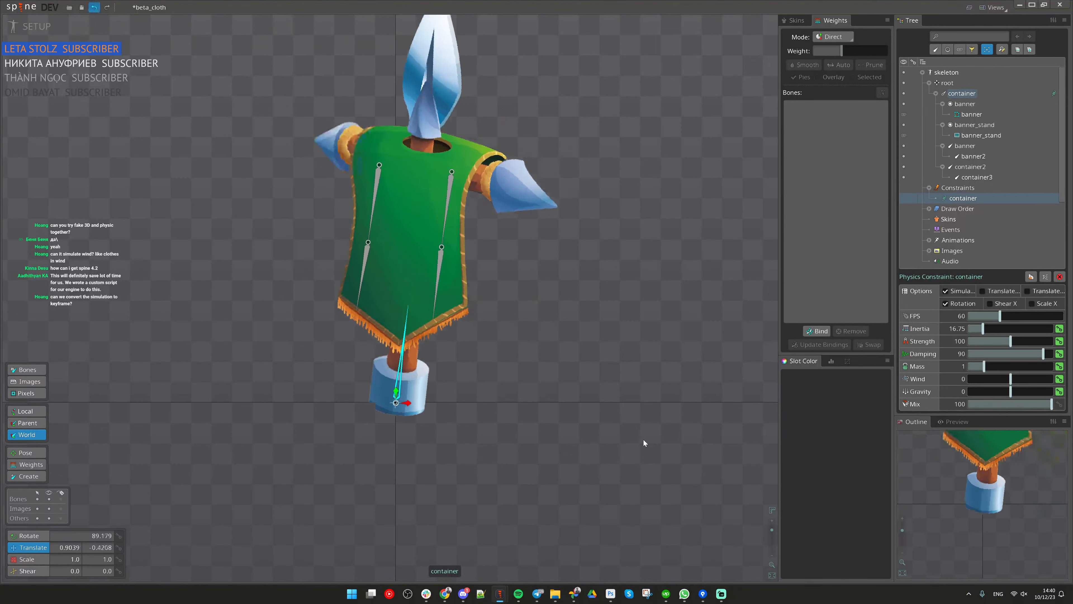
Step: Set the container physics constraint's strength to 173.6, and test it with a move of the container bone that is undone
drag(617, 318, 578, 355)
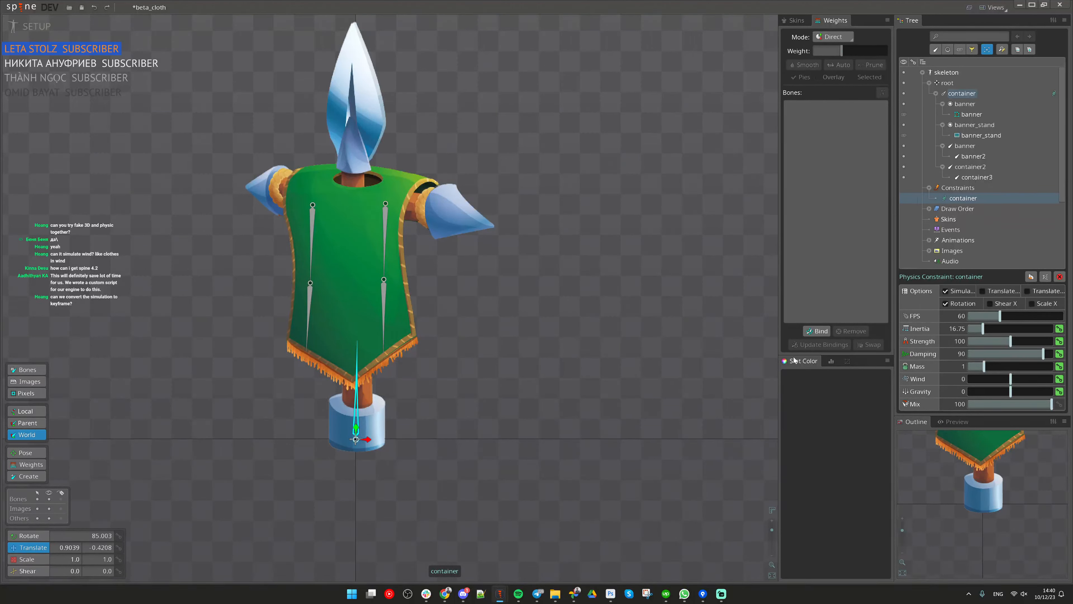
drag(633, 371, 652, 377)
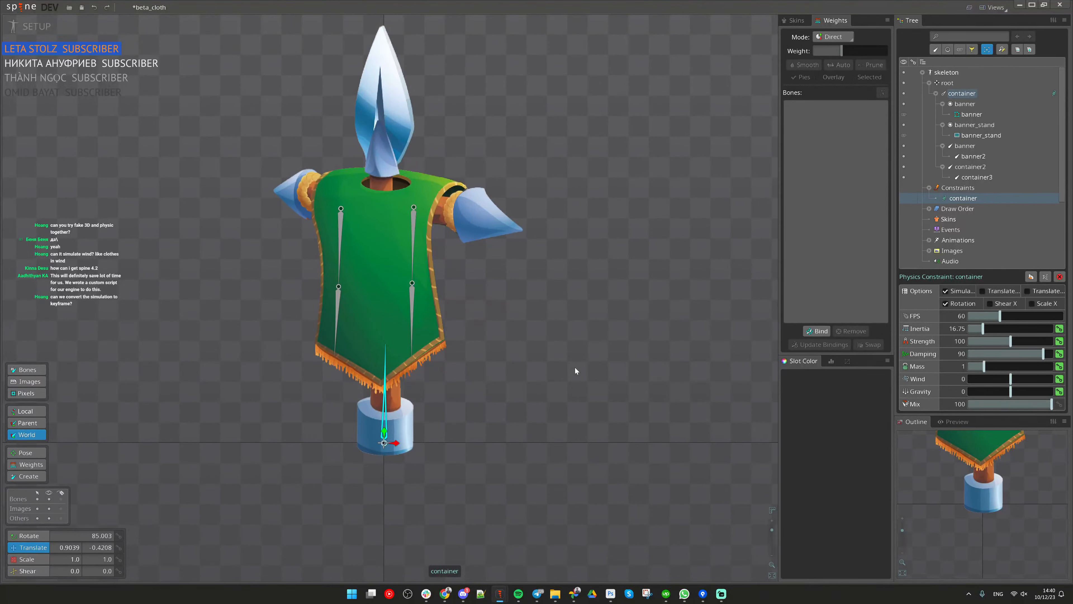
scroll(576, 367, up, 1)
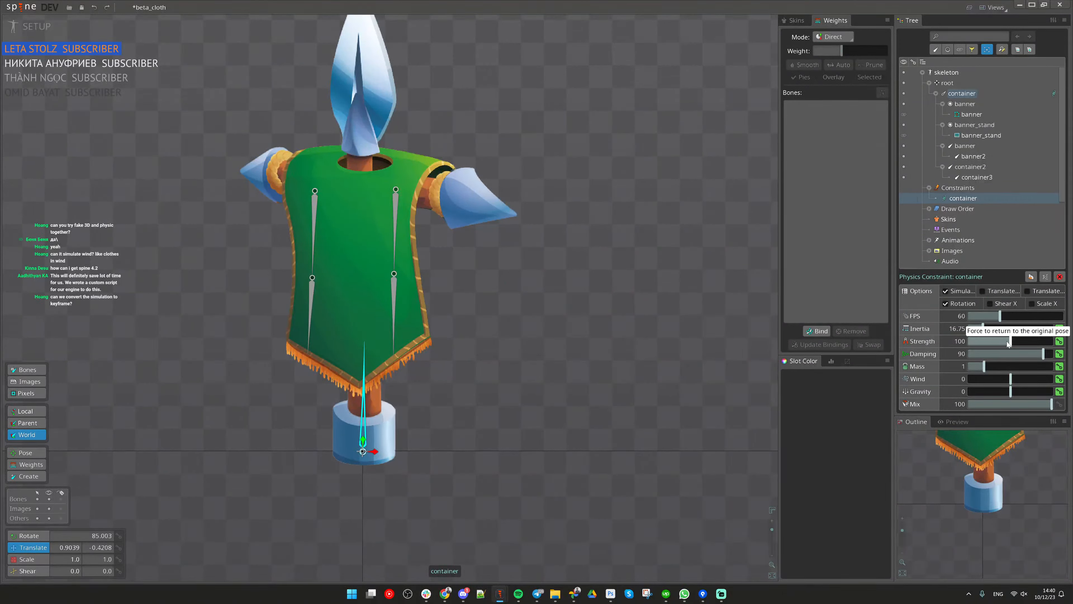
drag(1006, 345, 1041, 342)
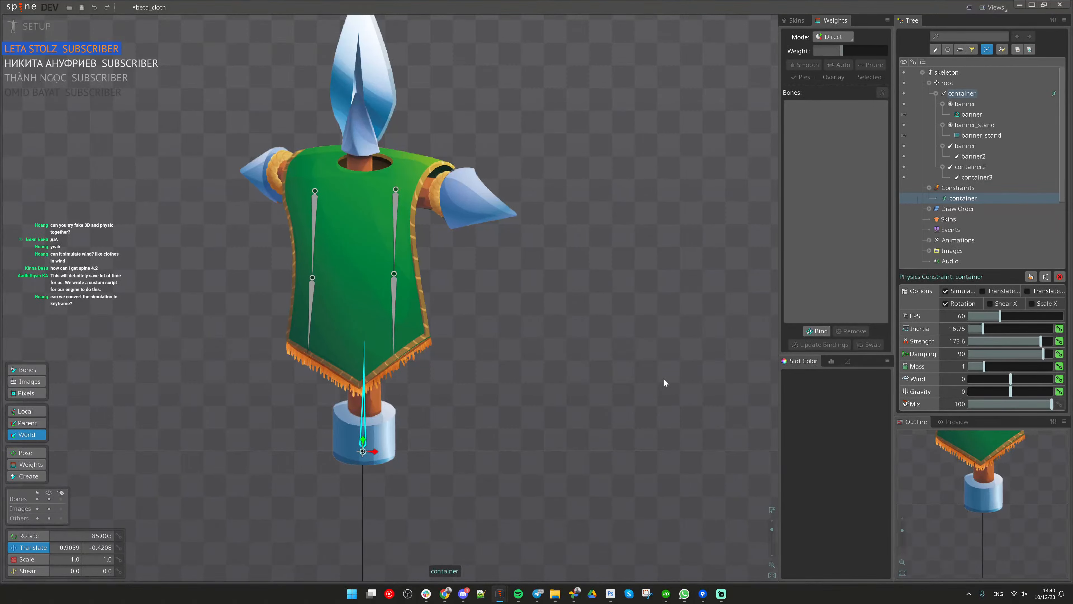
drag(664, 383, 553, 377)
key(ctrl+z)
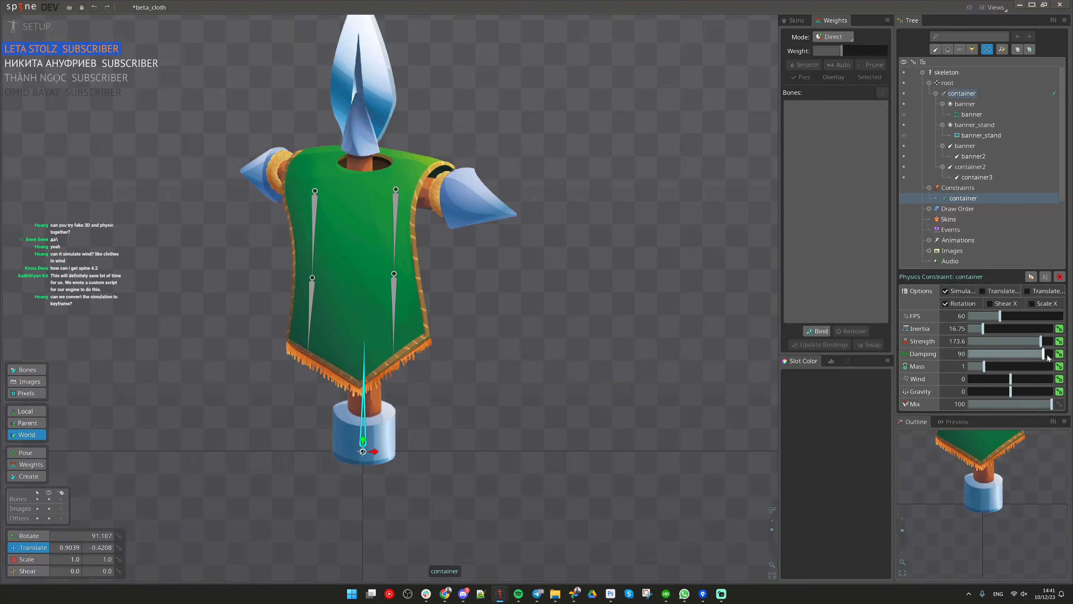
Step: Set the container physics constraint's damping to 31.98, and test it by moving the container bone around
drag(1044, 355, 996, 357)
drag(660, 385, 606, 438)
scroll(482, 363, down, 2)
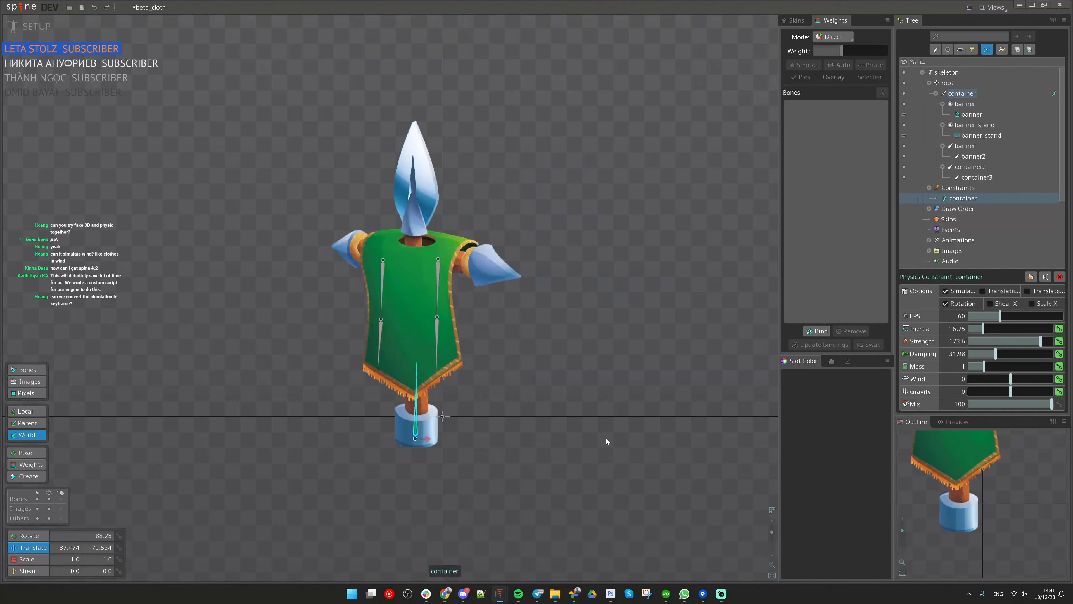
scroll(483, 282, up, 2)
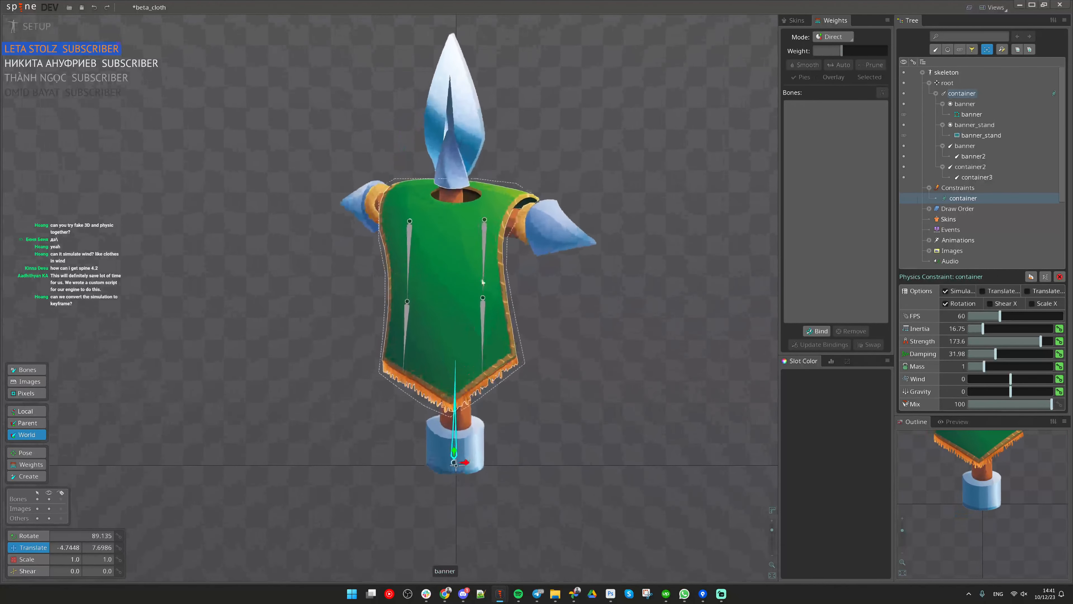
Step: Add physics constraints with rotation to the banner, banner2, container2 and container3 bones
click(483, 282)
drag(364, 255, 544, 337)
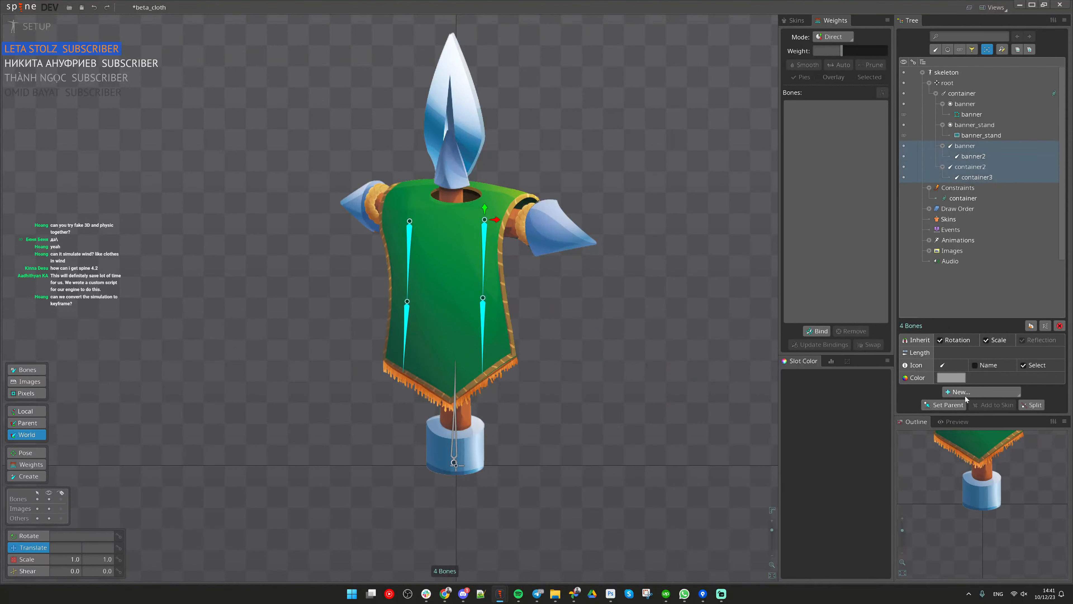
click(966, 396)
click(971, 427)
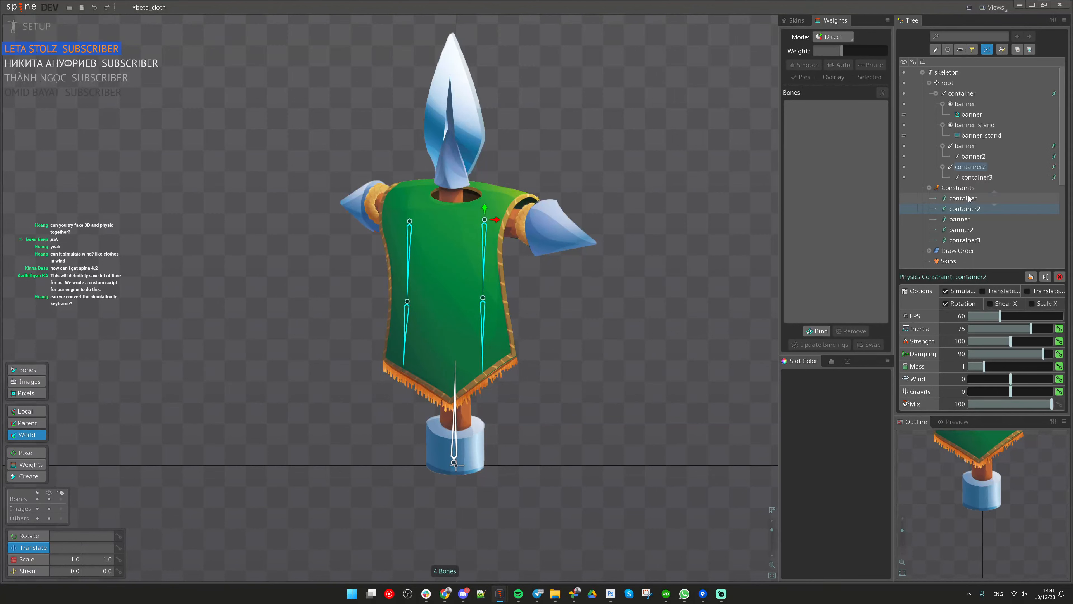
Step: Rename the bone container2 as banner3 and its child bone container3 as banner4
click(486, 276)
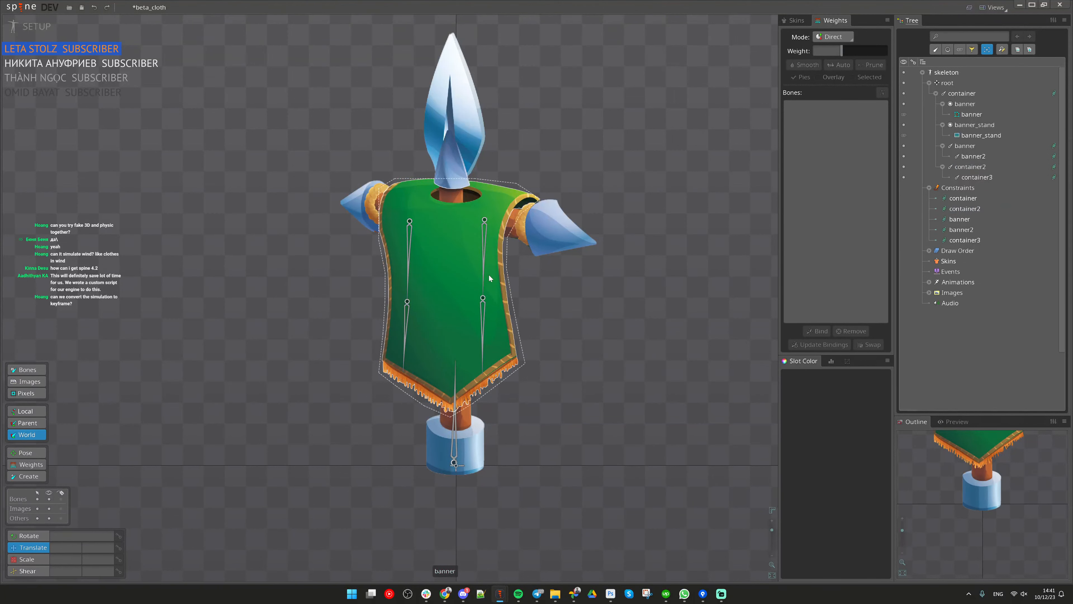
click(408, 277)
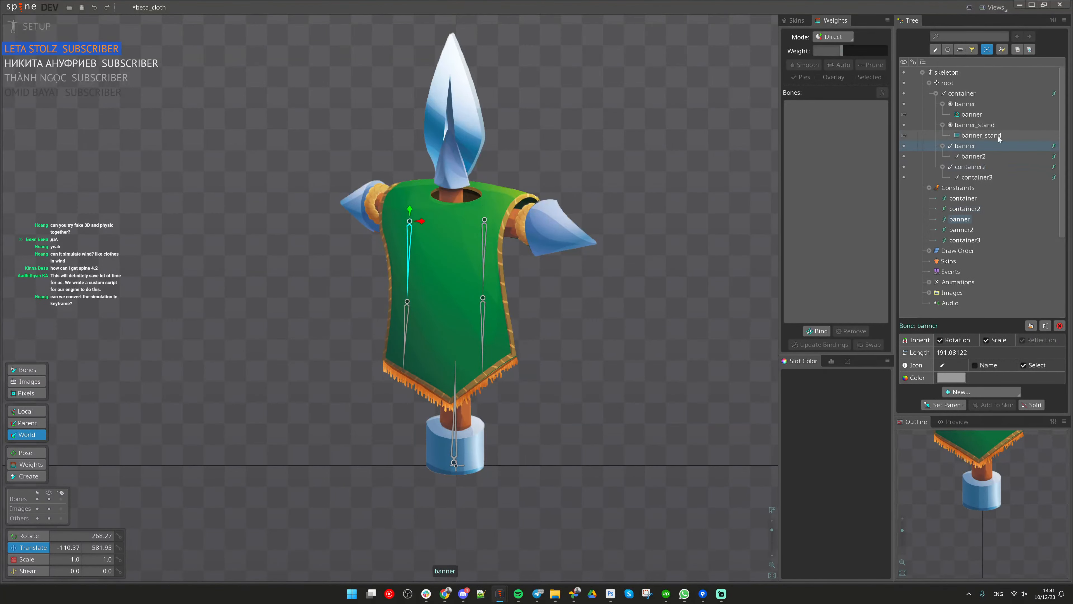
double_click(968, 148)
key(Escape)
double_click(975, 165)
text(banner3)
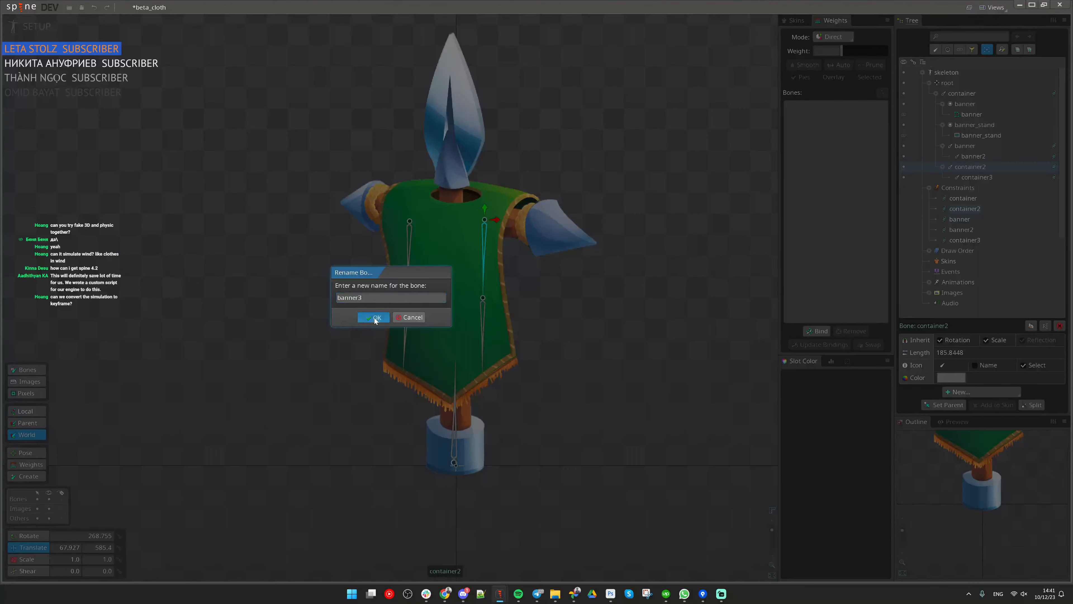
click(374, 318)
double_click(977, 177)
text(banner)
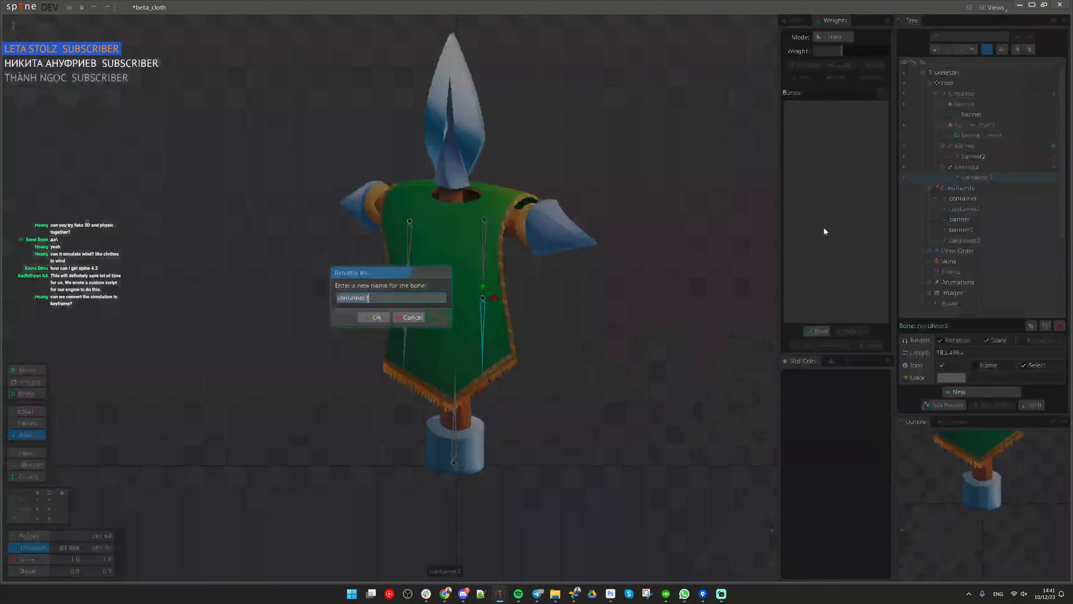
click(364, 318)
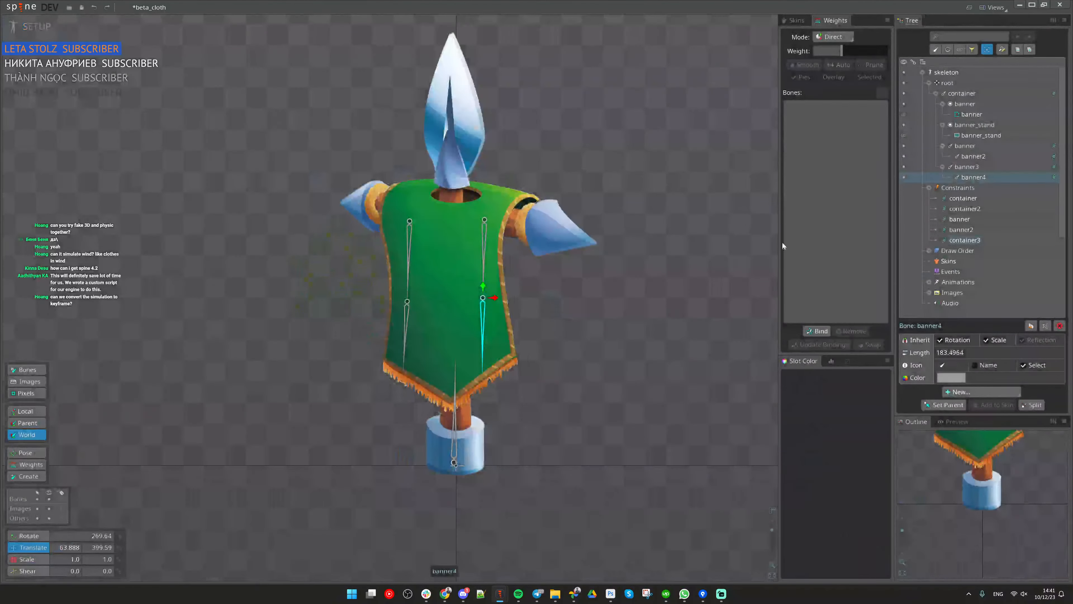
Step: Delete the four cloth physics constraints container2, banner, banner2 and container3
click(965, 146)
shift+click(973, 174)
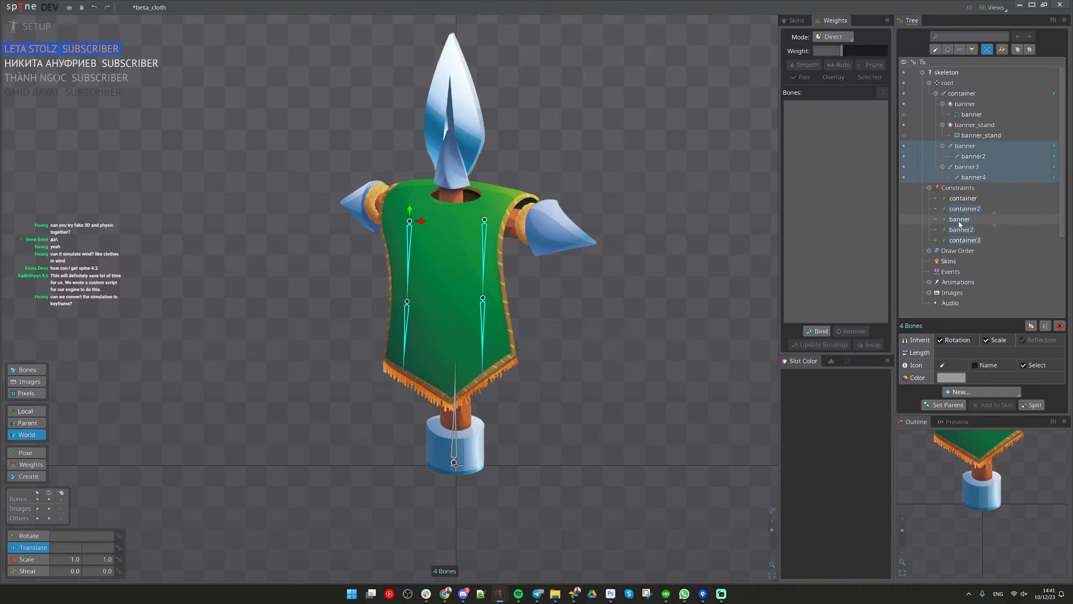
click(960, 209)
shift+click(971, 239)
key(Delete)
key(Return)
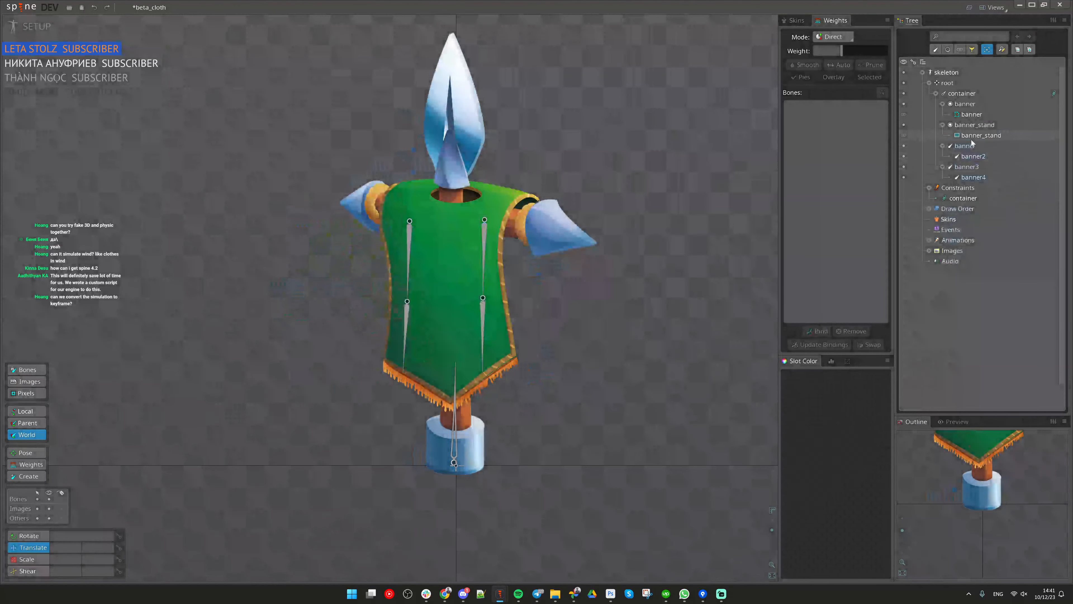
Step: Add physics constraints with rotation enabled to the four cloth bones banner, banner2, banner3 and banner4
click(971, 138)
click(971, 146)
shift+click(977, 177)
click(987, 392)
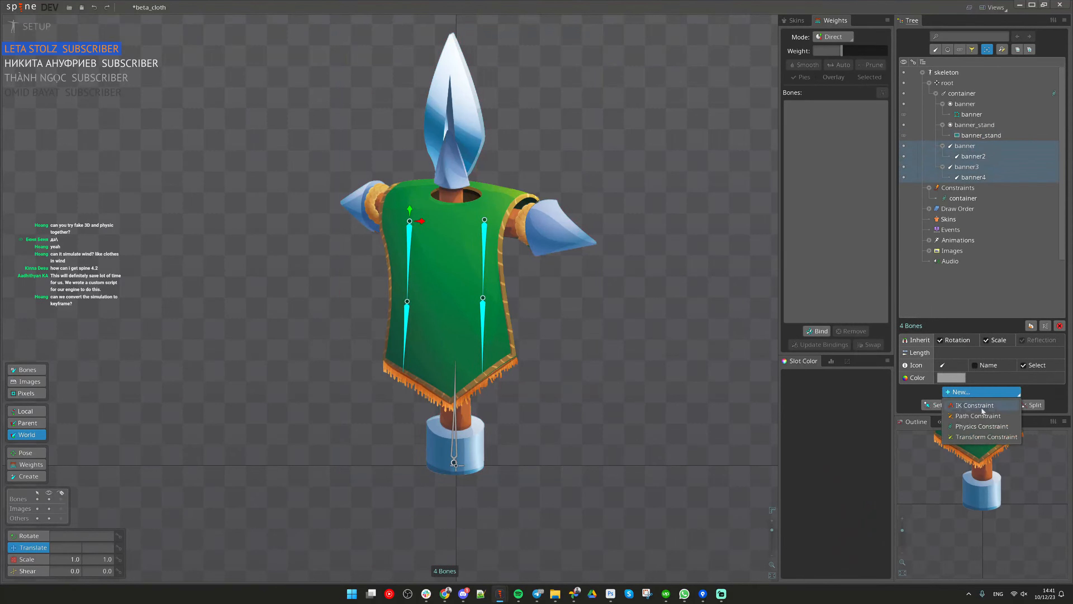
click(972, 427)
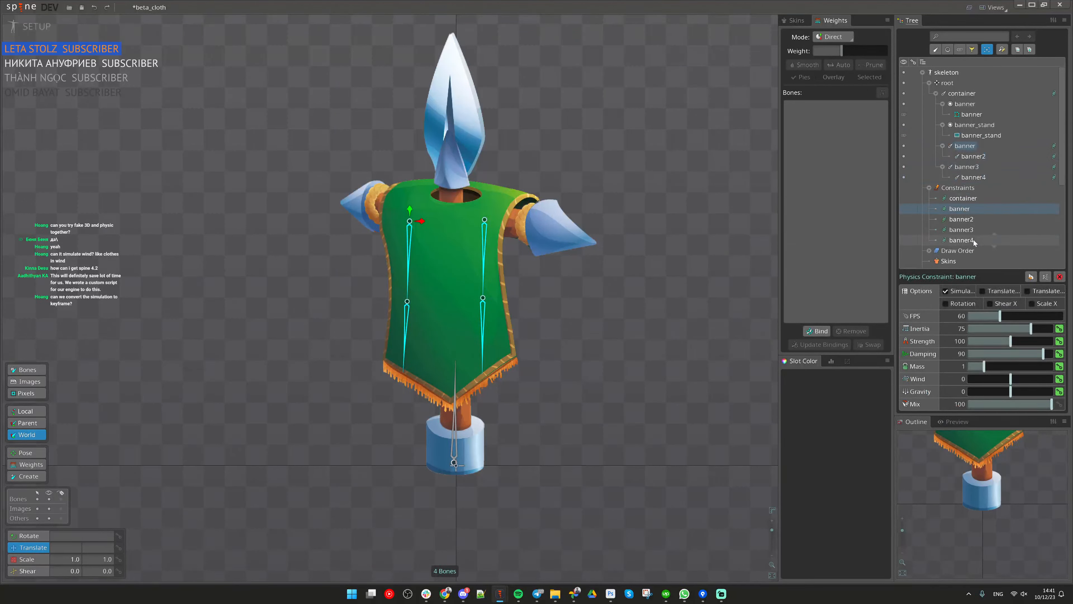
click(962, 303)
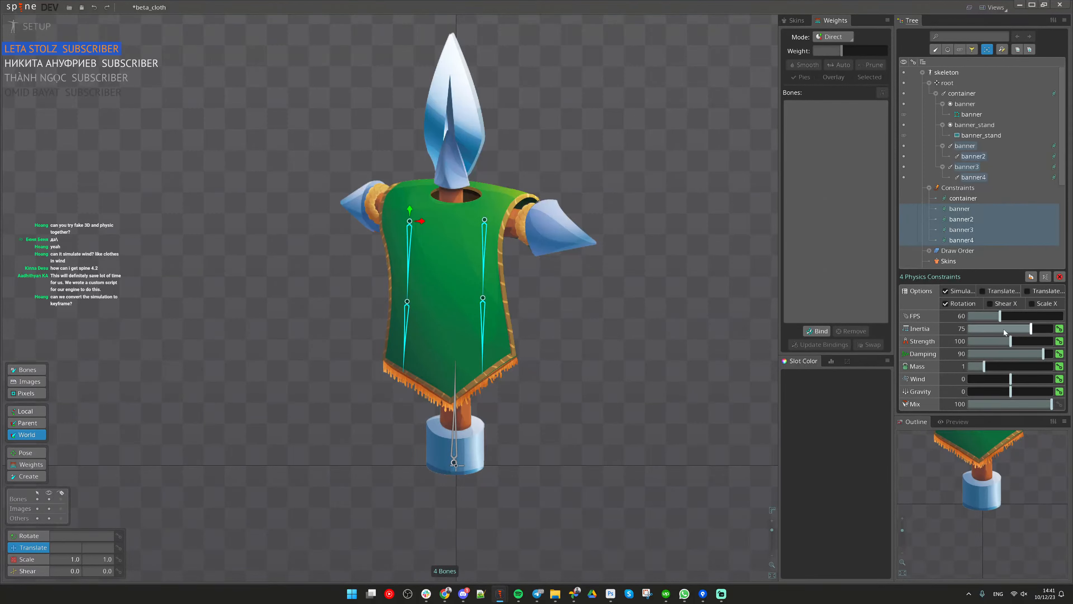
Step: Swing the container bone by rotating it to test the cloth physics, and open its physics constraint's settings
click(455, 451)
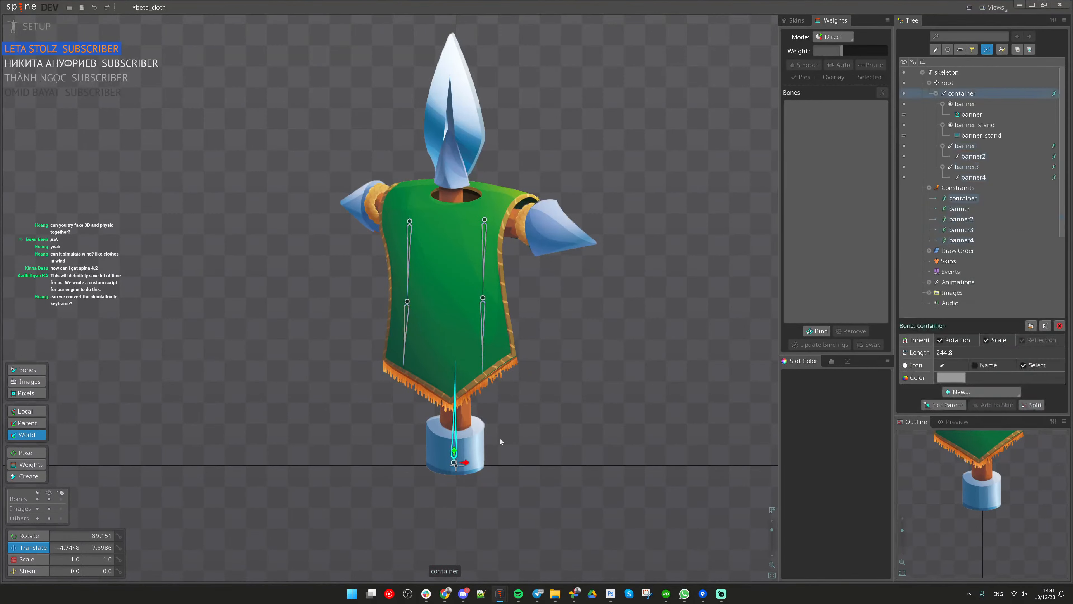
key(c)
drag(642, 376, 739, 322)
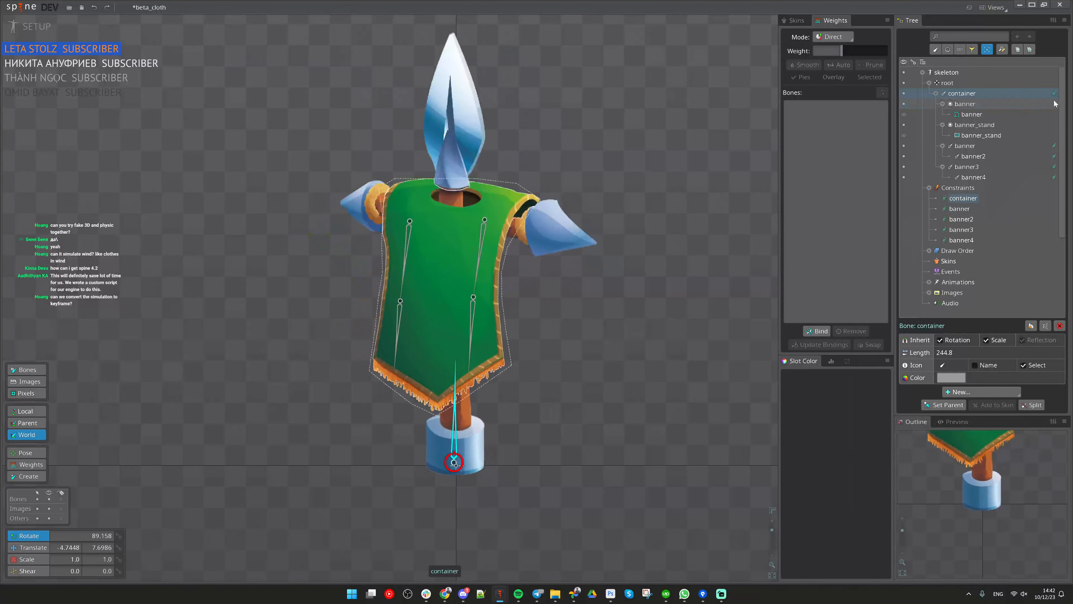
click(1055, 94)
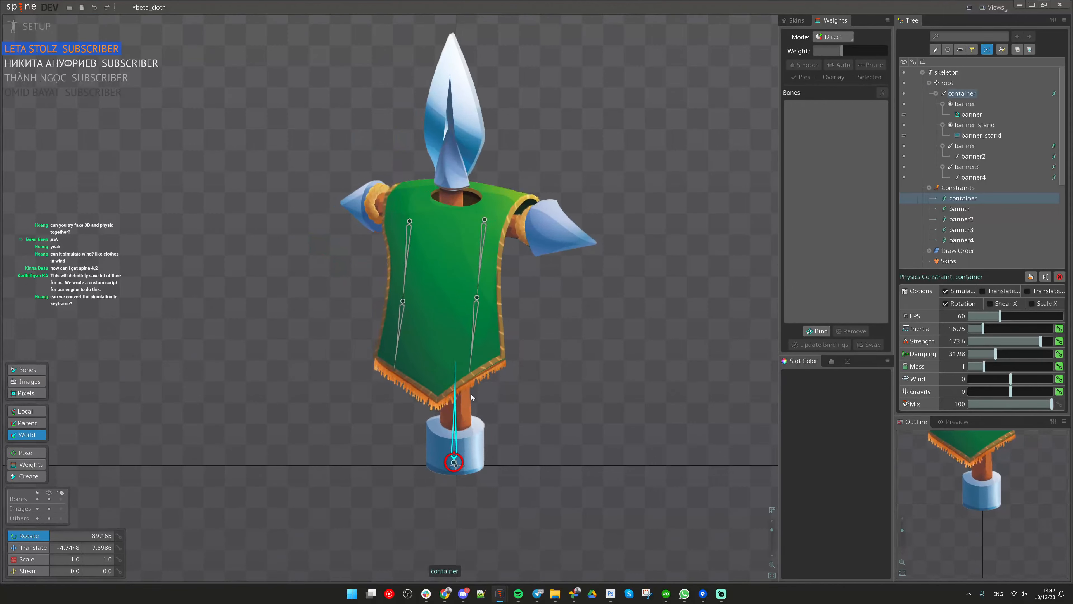
drag(622, 413, 522, 293)
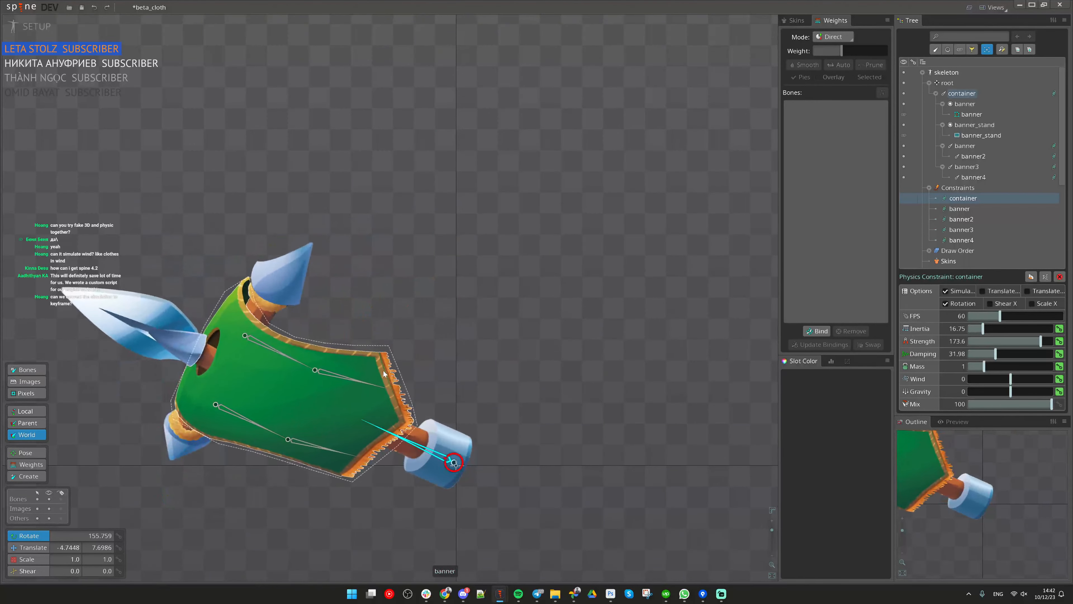
Step: Inspect the banner mesh's bone weights in the tilted pose and highlight the container bone's influence
click(384, 371)
key(g)
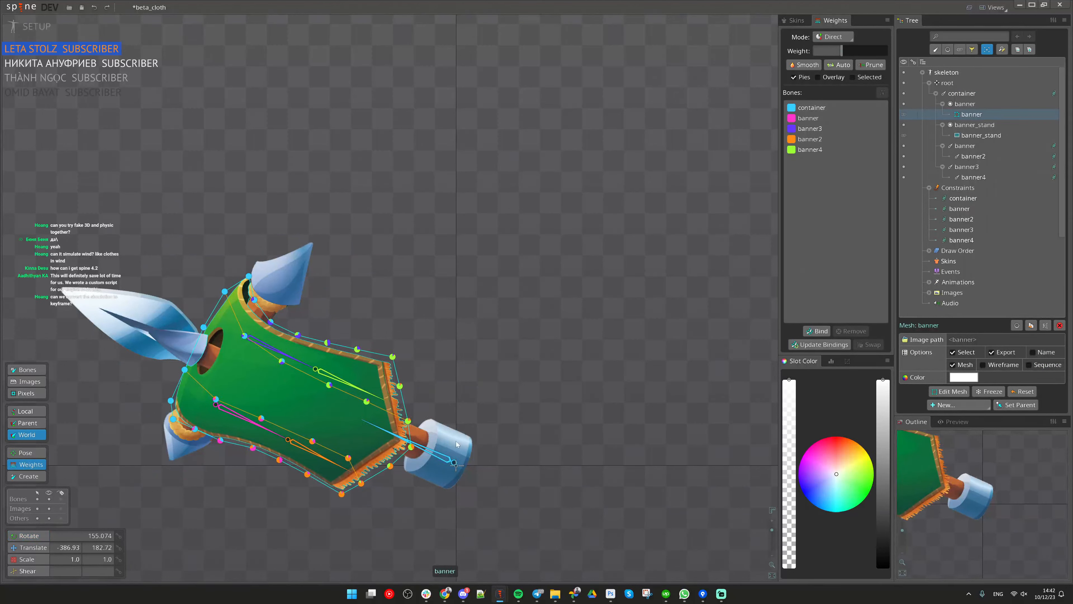
click(426, 456)
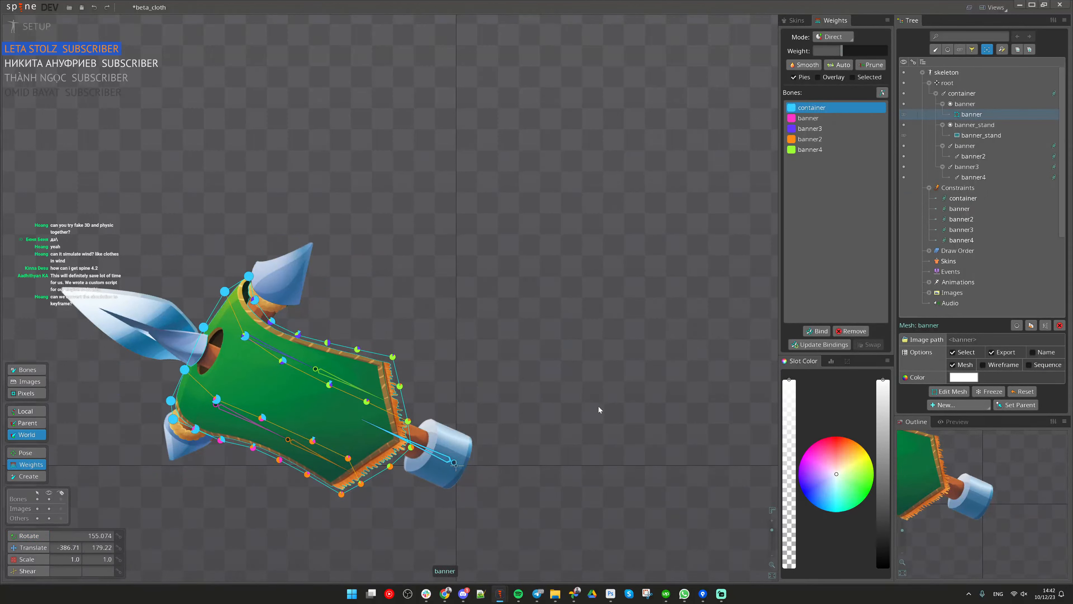
key(Escape)
key(c)
drag(380, 367, 493, 430)
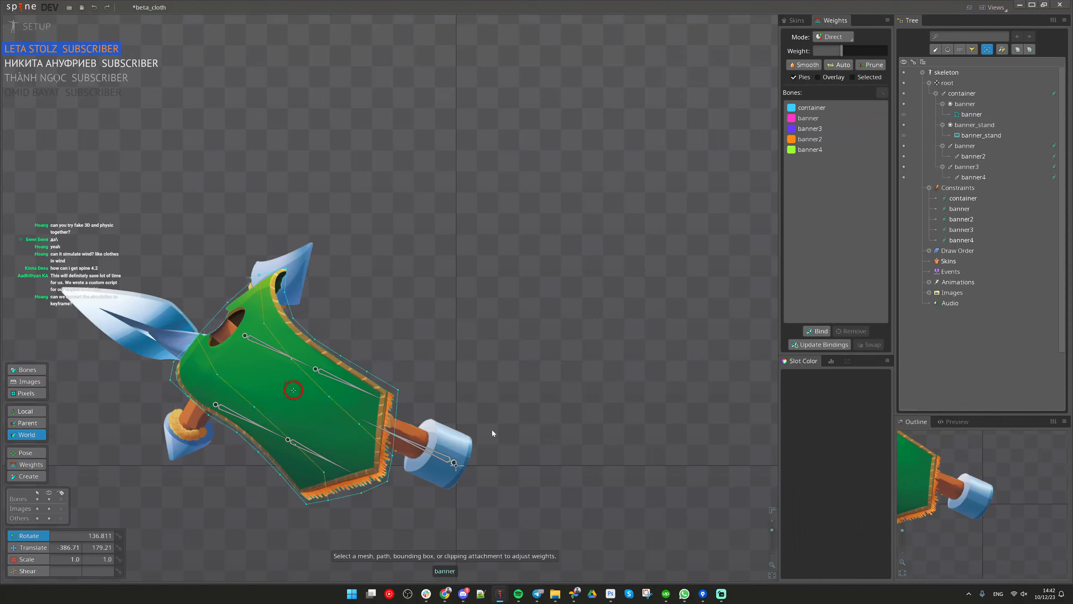
key(ctrl+z)
Step: Tilt the stand to about 67 degrees and inspect the banner mesh's weights in that pose
drag(424, 451, 549, 529)
click(556, 307)
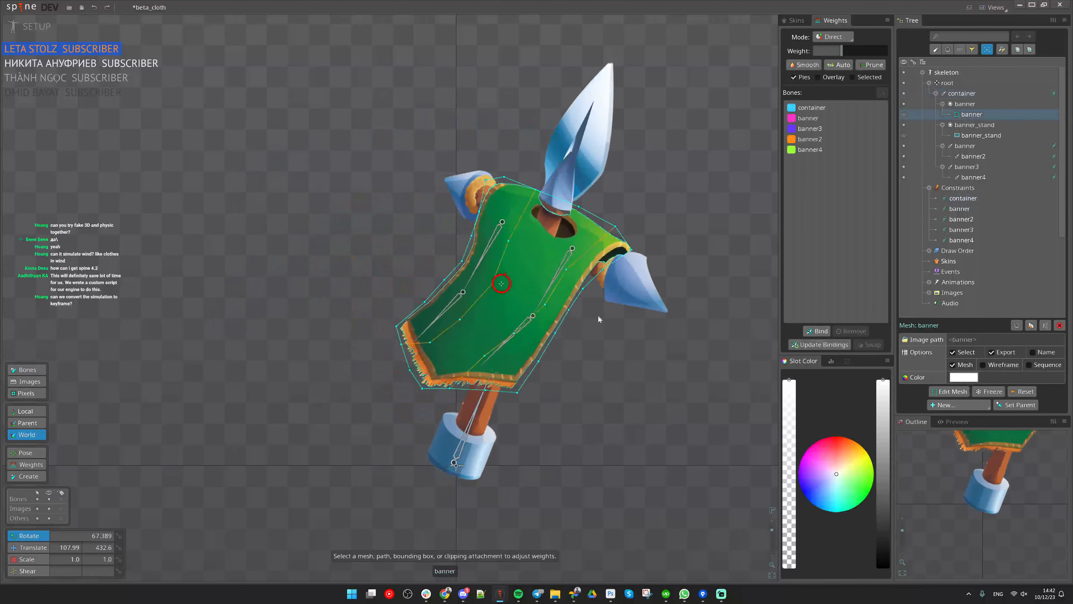
key(v)
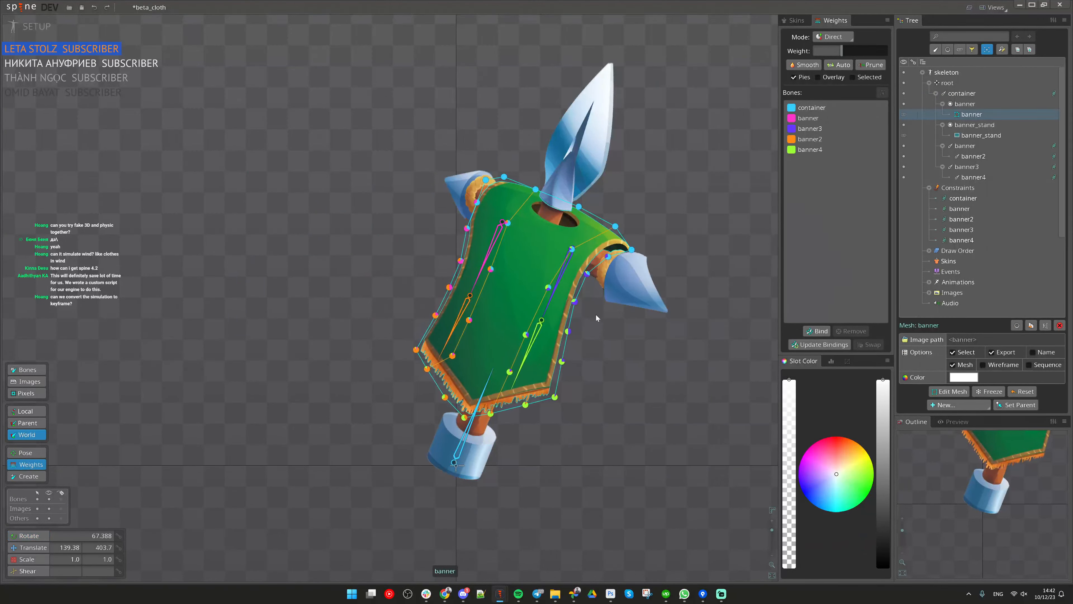
click(565, 275)
key(space)
Step: Rotate the container bone back upright to test the cloth's swing, and undo the test rotation
click(460, 438)
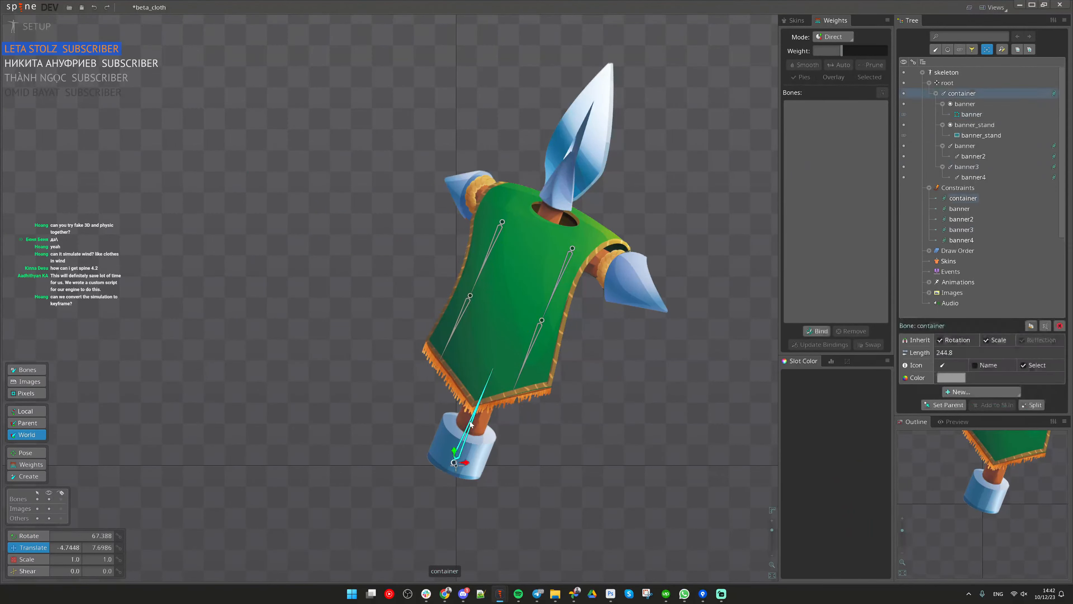
key(c)
drag(634, 404, 612, 329)
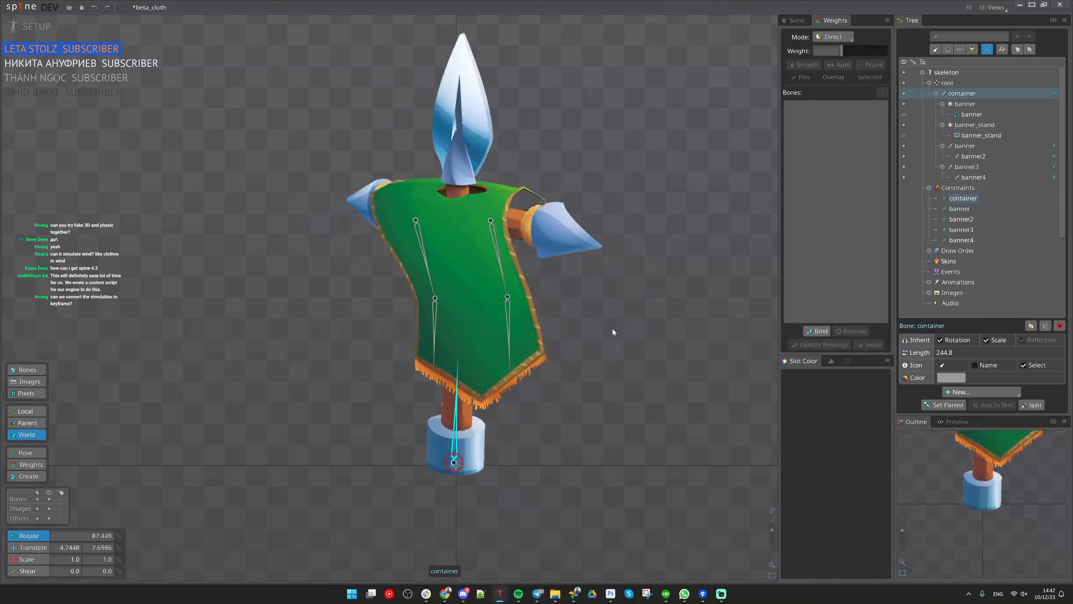
key(ctrl+z)
mouse_move(548, 309)
mouse_down()
mouse_move(426, 315)
mouse_move(486, 353)
mouse_move(542, 320)
mouse_up()
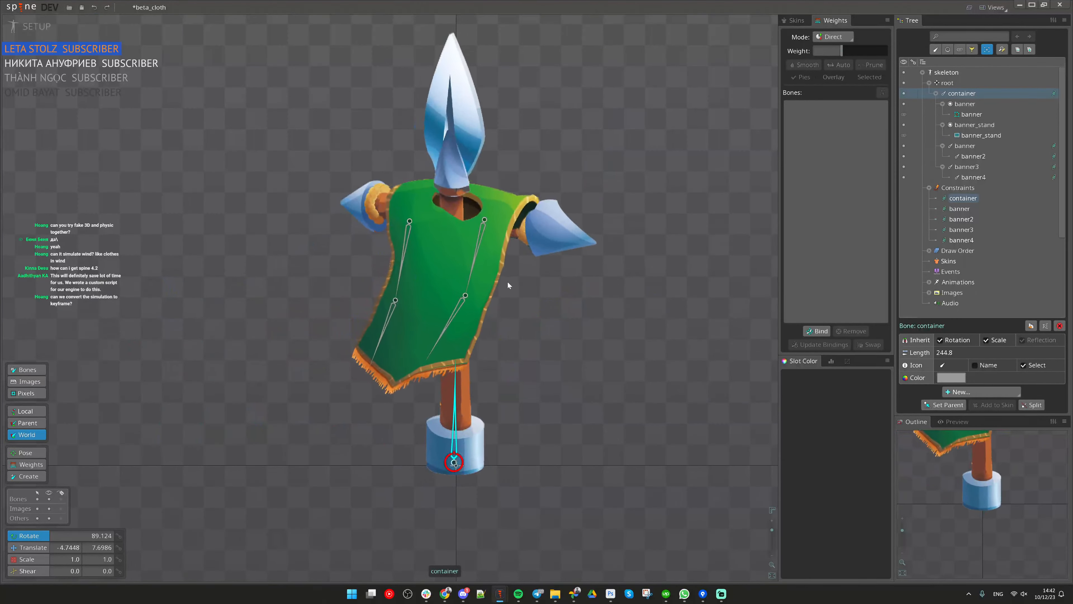
Step: Check the banner mesh's bone list, and swing the container bone sideways again, undoing the tilt to watch the cloth settle
click(507, 282)
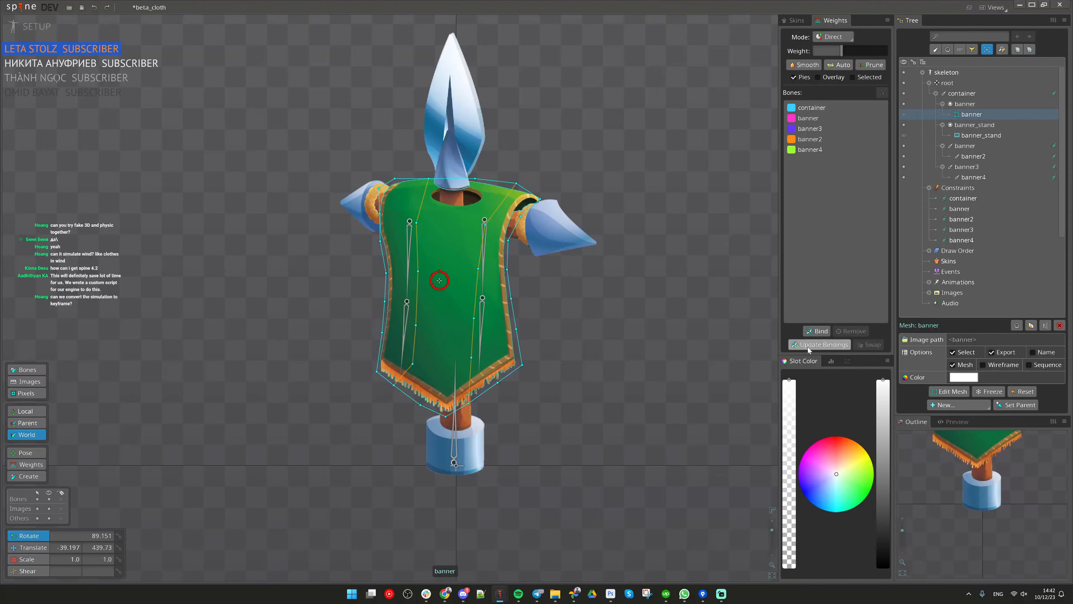
key(Escape)
click(453, 409)
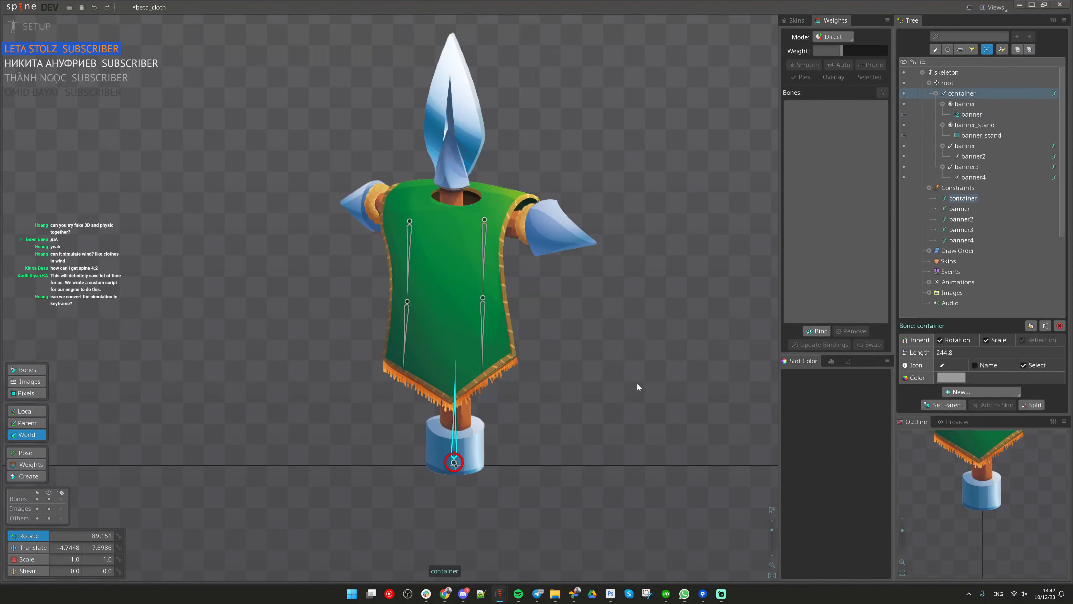
drag(638, 383, 586, 269)
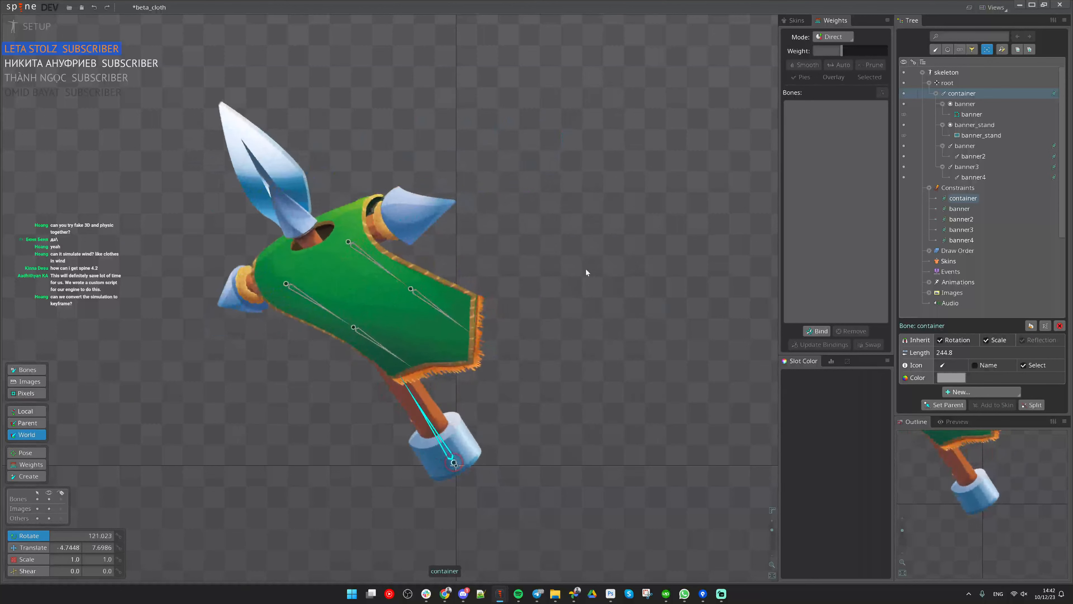
key(ctrl+z)
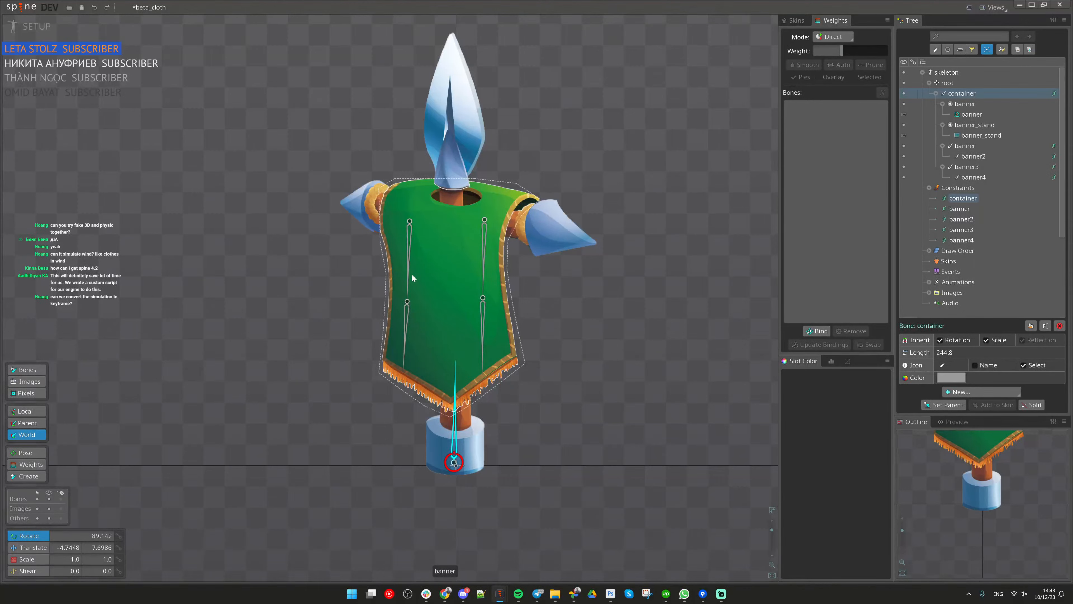
drag(609, 279, 535, 256)
Step: Switch to animate mode and key the container bone's translation at frames 0 and 50 of animation2
click(20, 31)
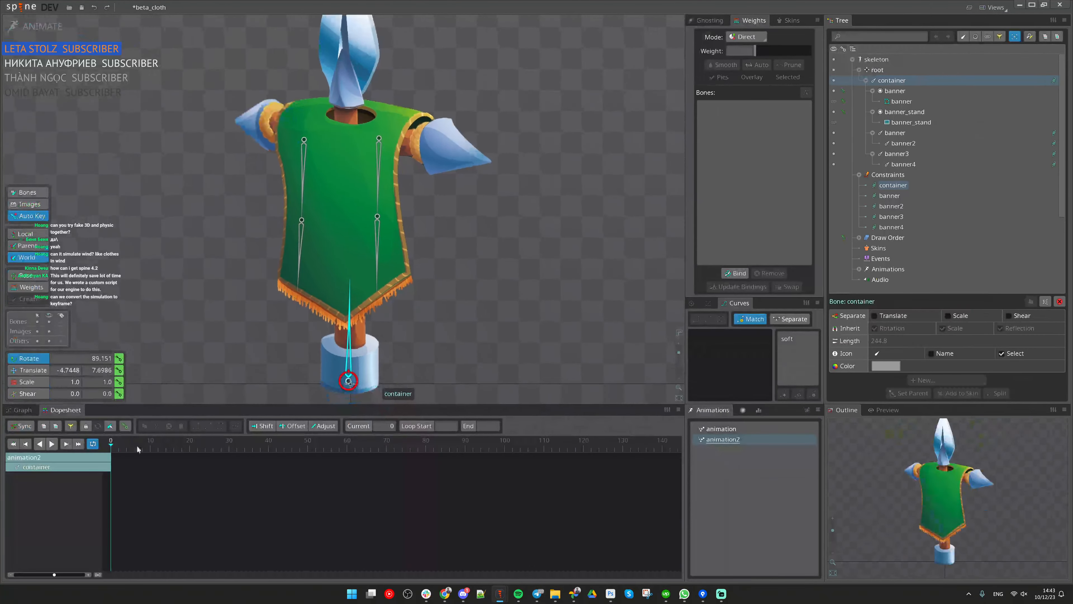
drag(137, 444, 111, 454)
click(119, 370)
click(307, 442)
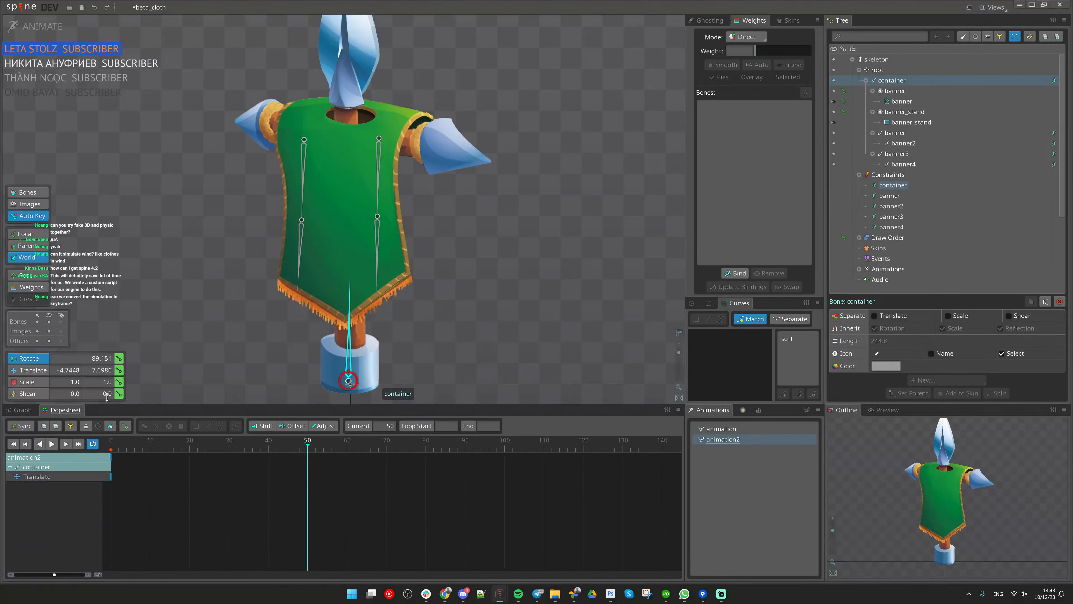
click(119, 371)
Step: Copy the container's first translate key to frame 100, and retime the second and third keys to frames 20 and 40
drag(120, 459, 146, 490)
key(ctrl+c)
drag(491, 448, 505, 450)
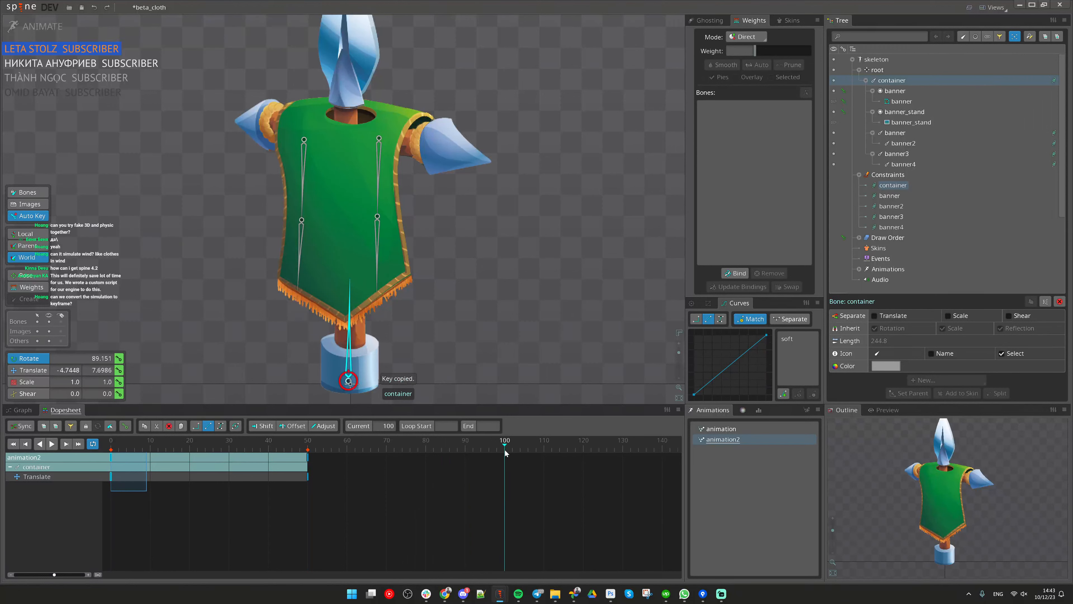
key(ctrl+v)
drag(308, 477, 290, 481)
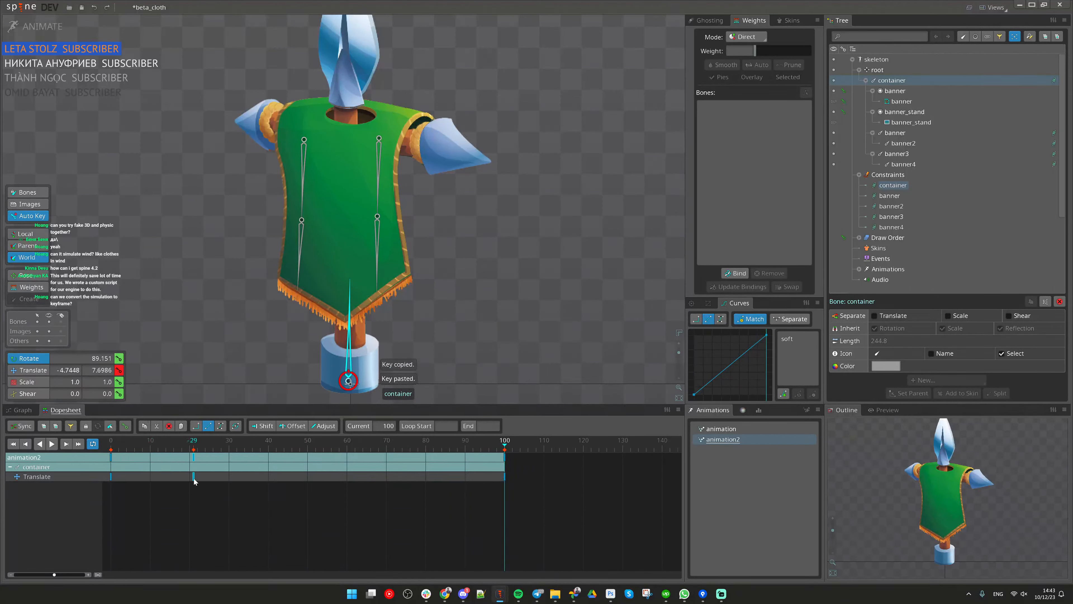
drag(505, 484, 307, 480)
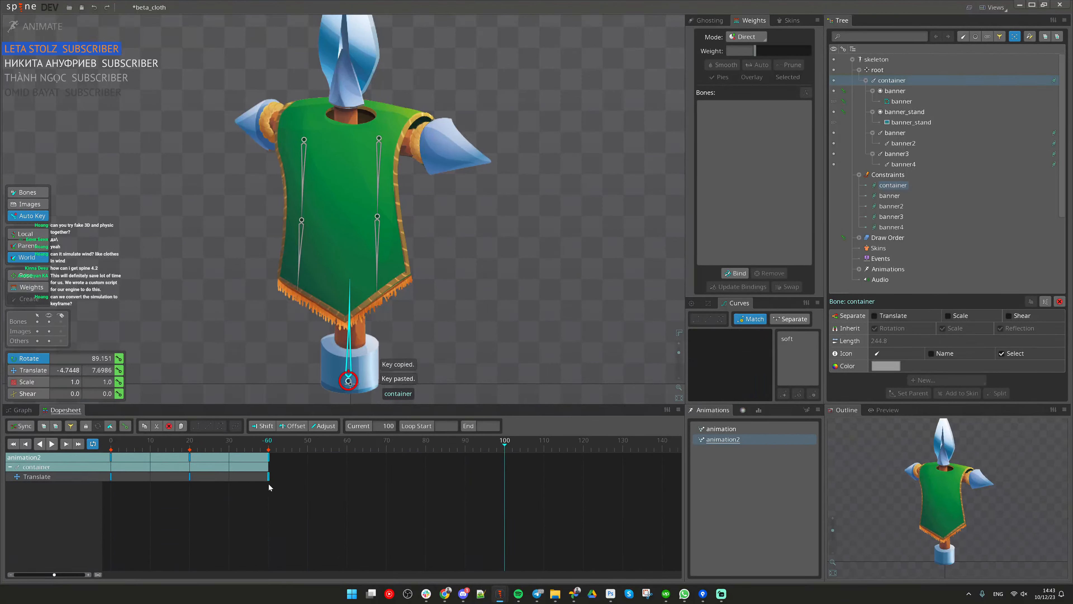
Step: Move the container bone sideways to the right at frame 20, and give all its translate keys a smooth Bezier curve
click(189, 457)
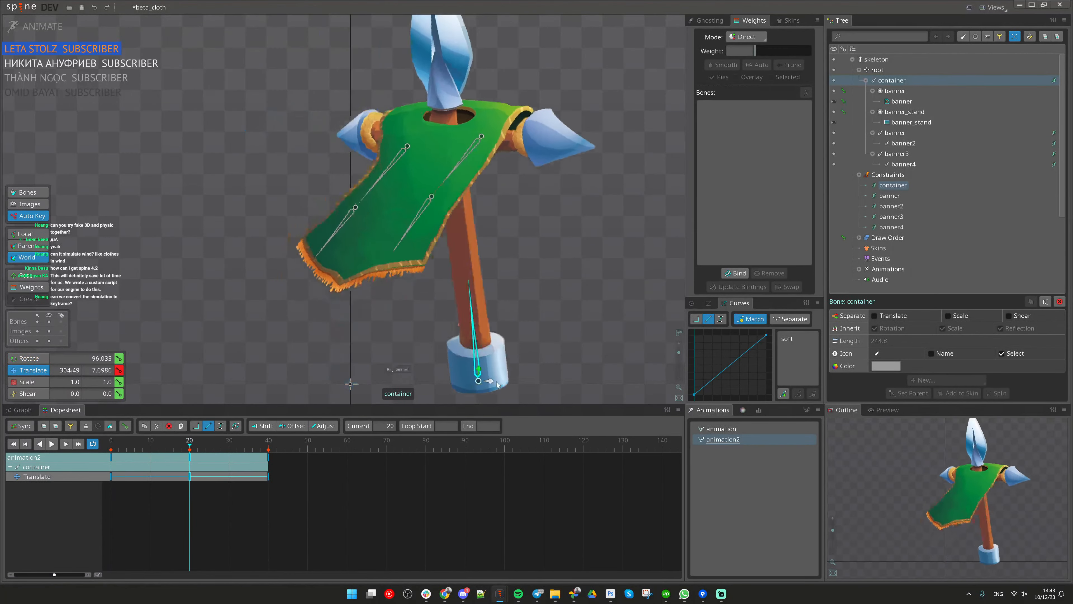
key(d)
drag(338, 500, 109, 451)
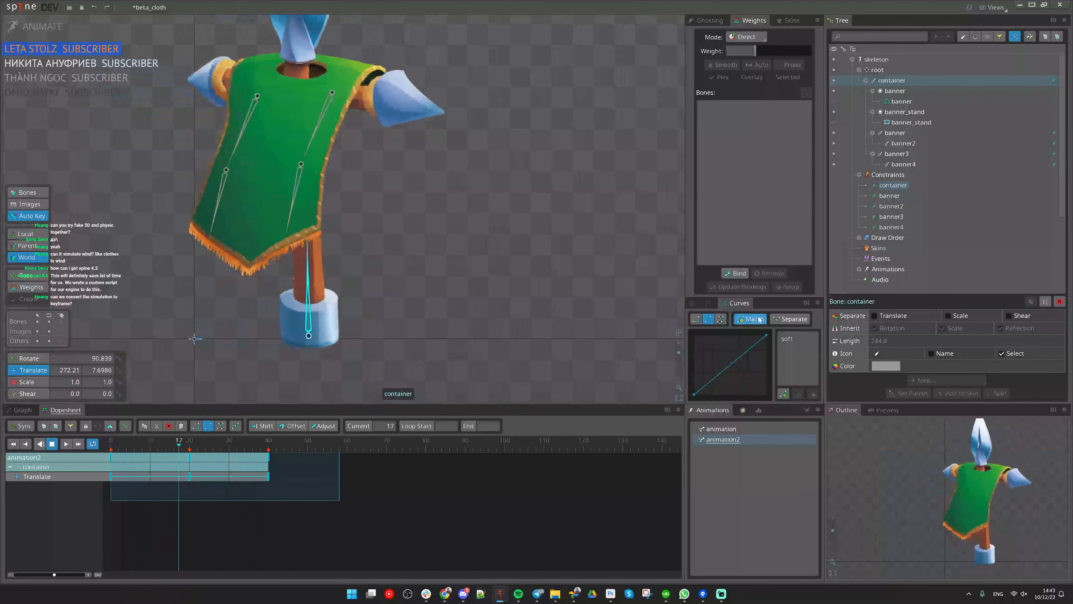
click(721, 319)
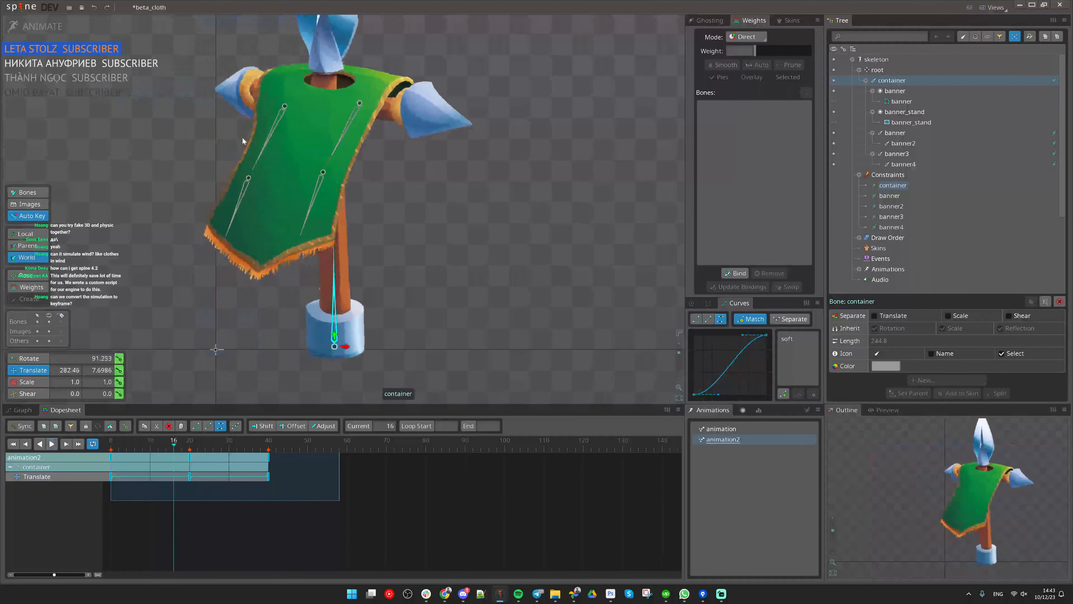
Step: Key the translation of the cloth bones banner and banner2 at frame 20
key(space)
double_click(289, 136)
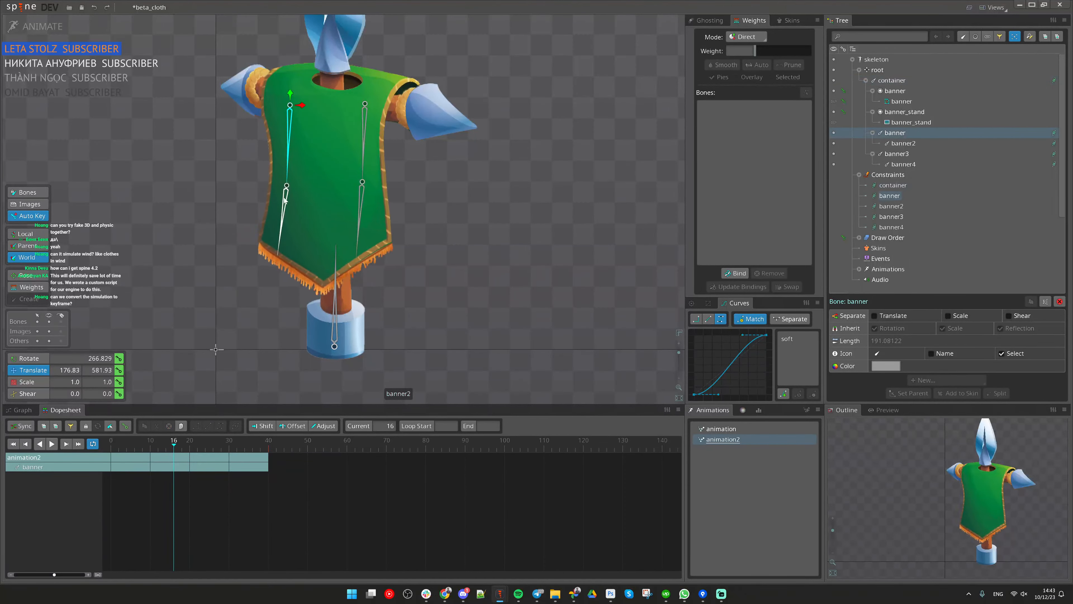
drag(150, 443, 189, 458)
click(119, 371)
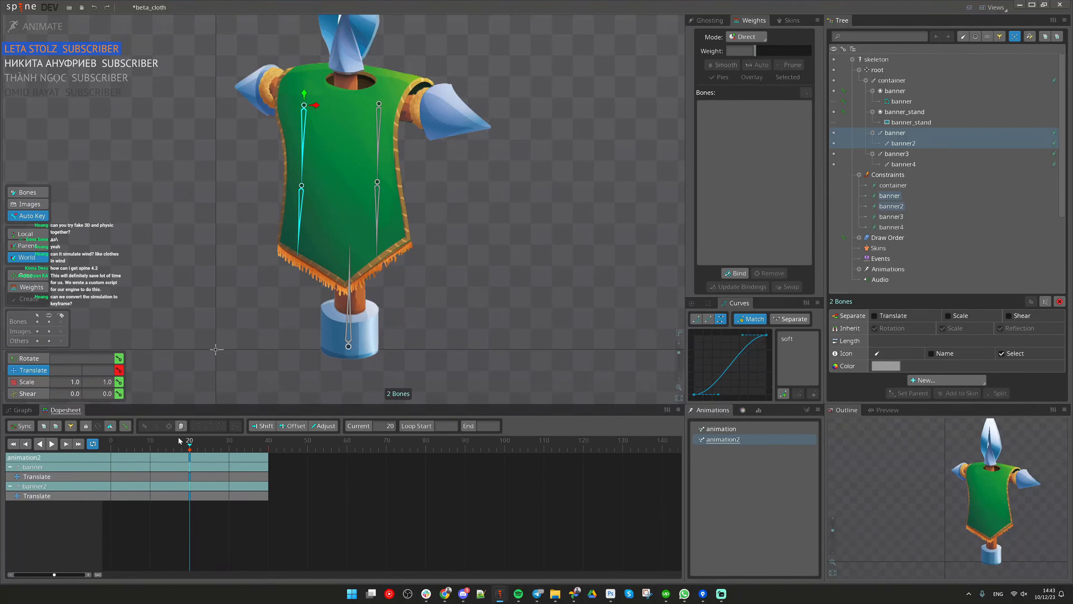
Step: Play animation2 from the start and examine how the cloth follows the moving stand
drag(145, 443, 110, 449)
key(d)
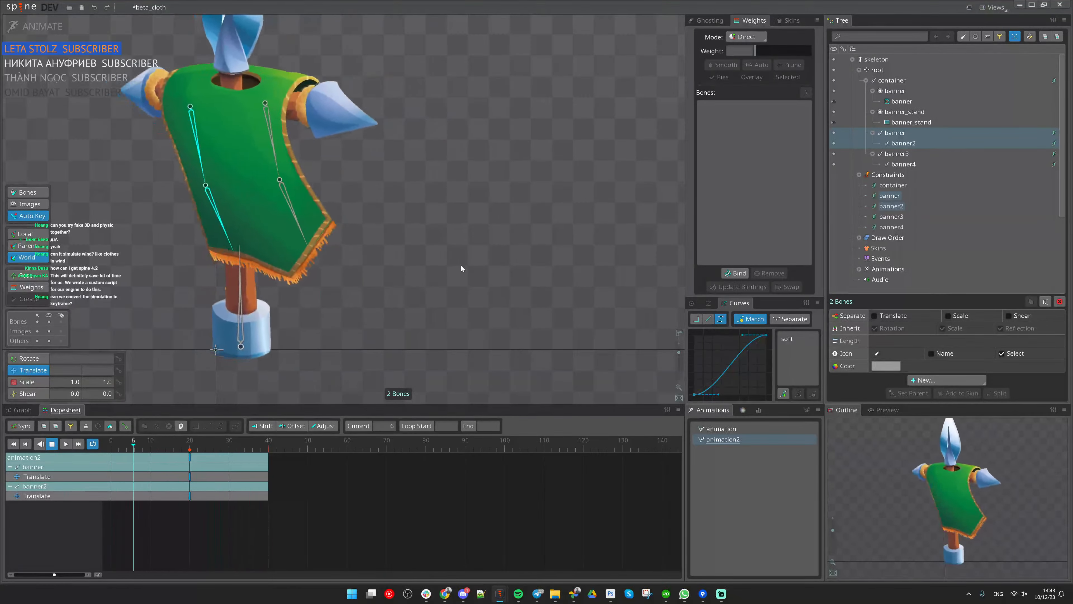
drag(442, 267, 452, 291)
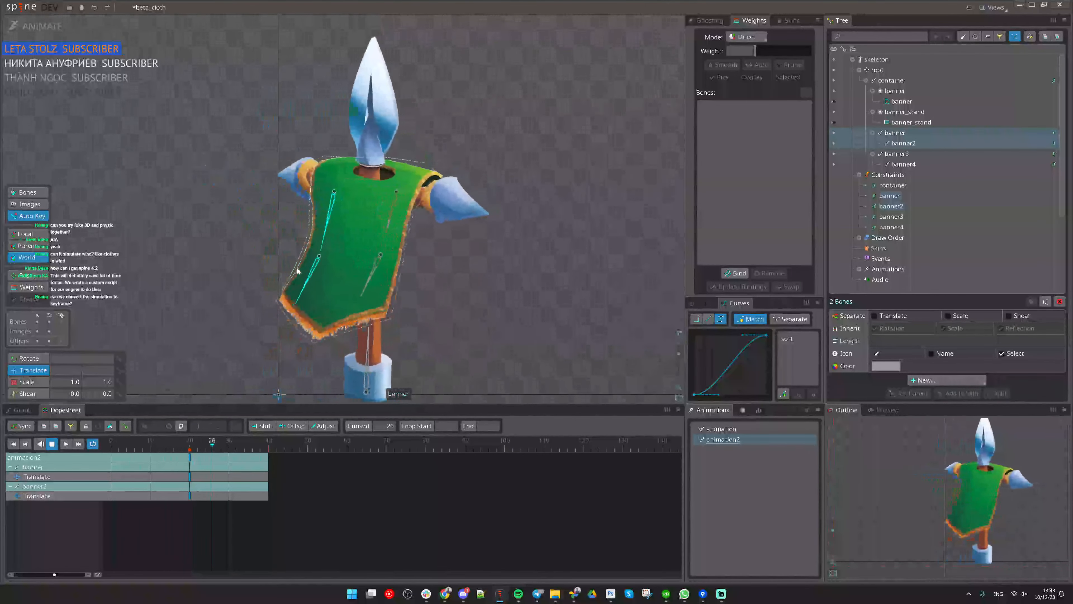
scroll(296, 254, up, 2)
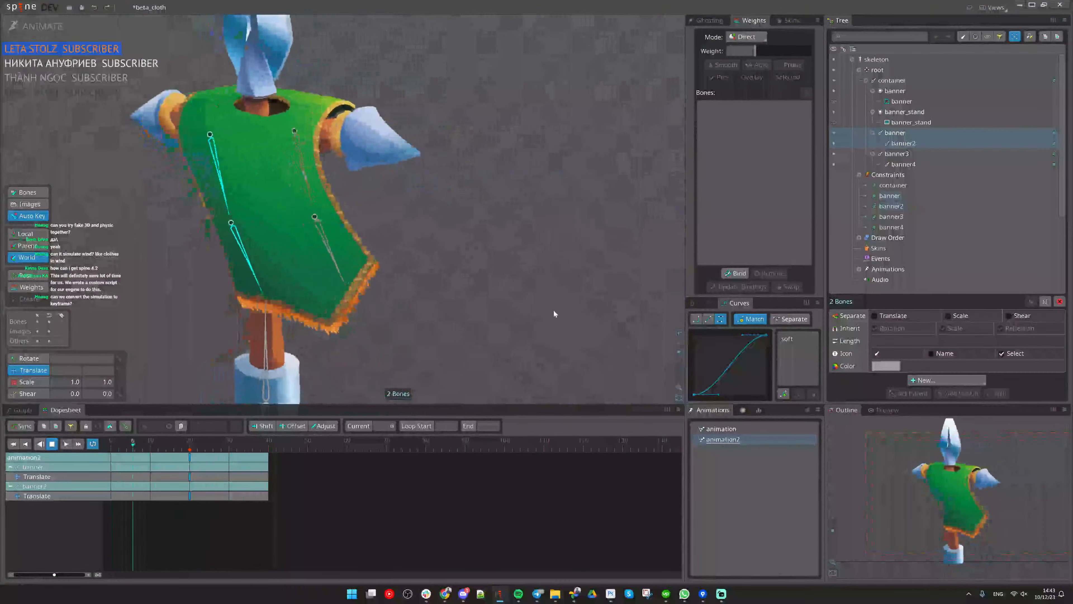
key(d)
key(space)
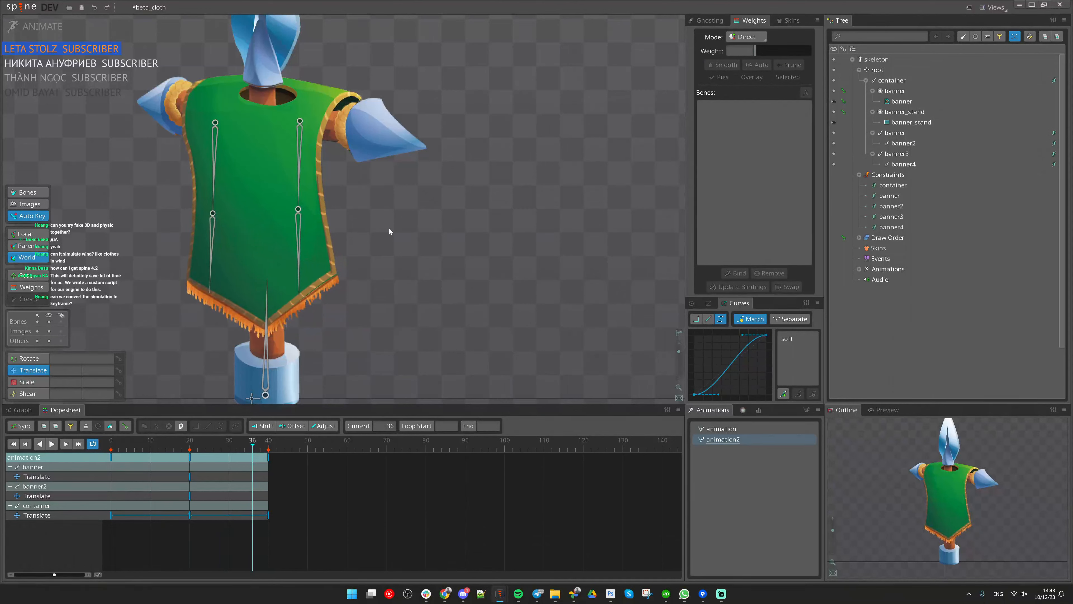
Step: Open the shared settings of the four cloth physics constraints banner, banner2, banner3 and banner4
click(299, 180)
ctrl+click(213, 178)
ctrl+click(212, 229)
ctrl+click(298, 229)
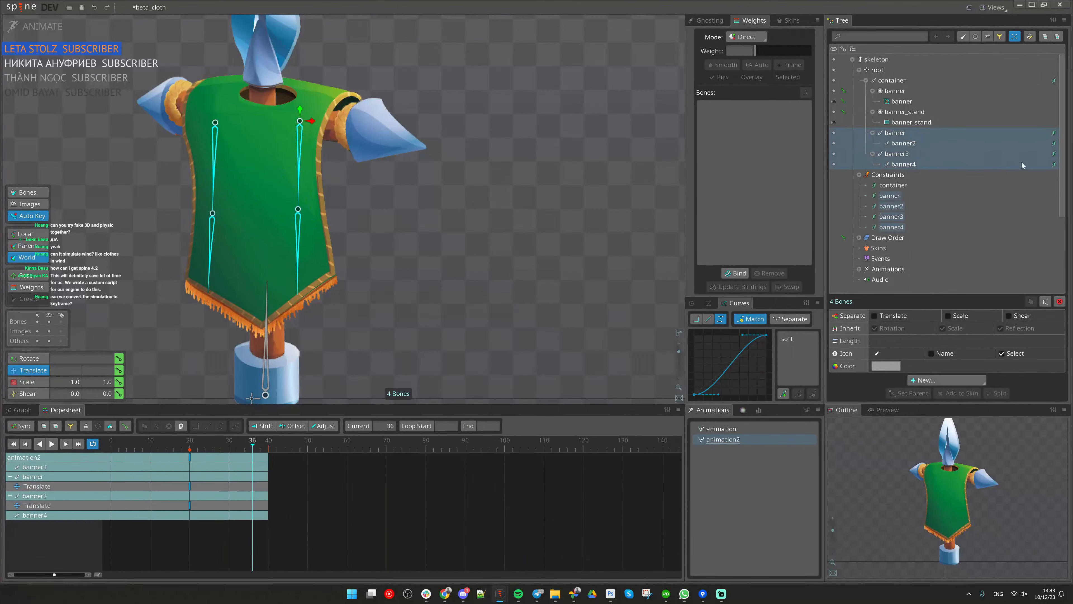
click(1055, 165)
scroll(910, 171, down, 3)
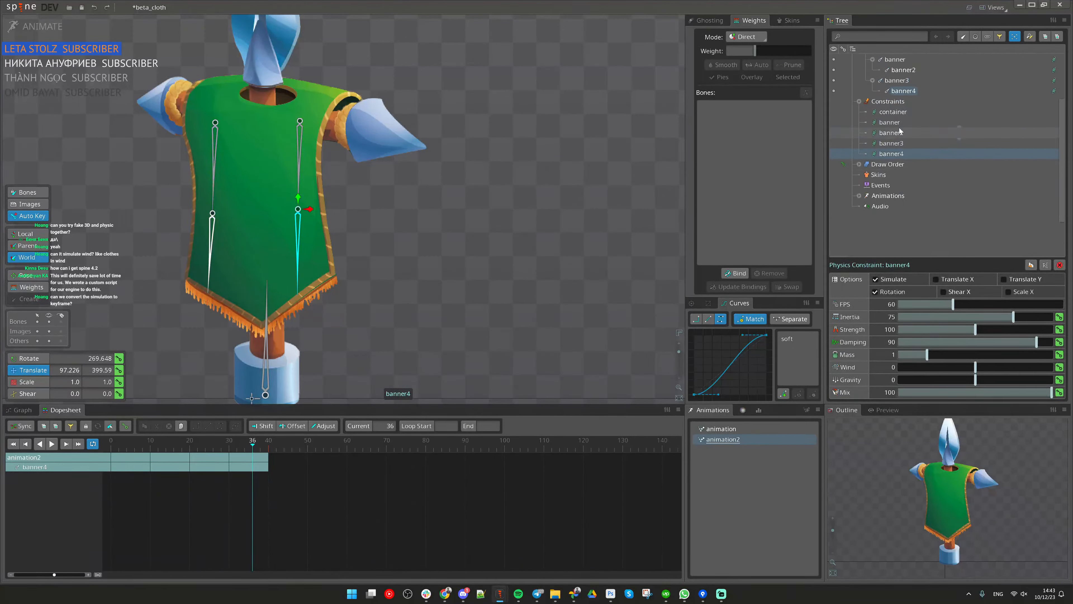
Step: Play animation2, switching Simulate off and back on for the four cloth constraints between playbacks
key(d)
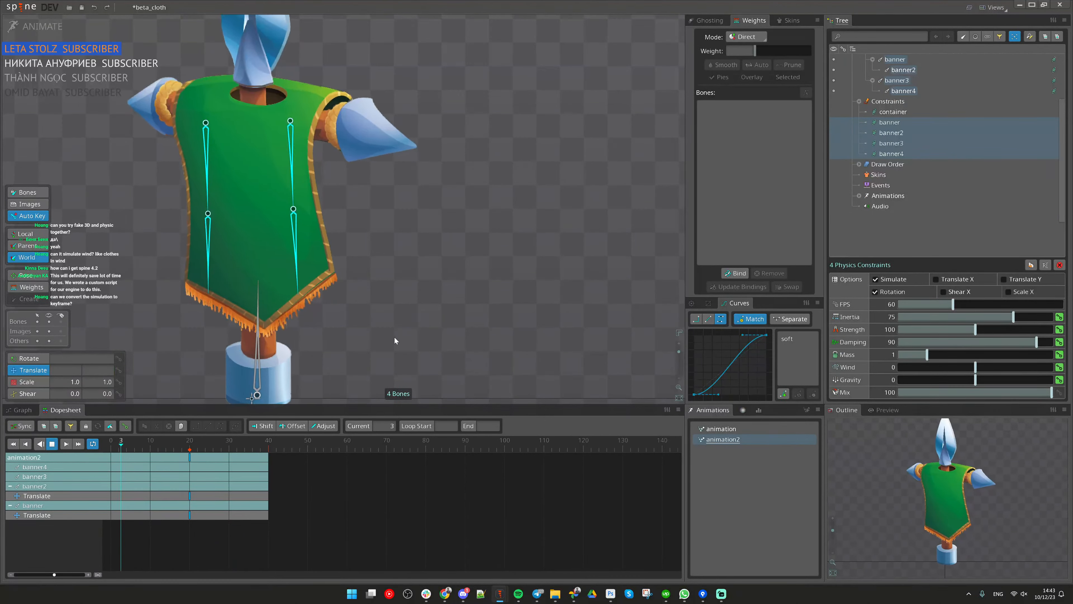
key(d)
click(875, 280)
click(875, 280)
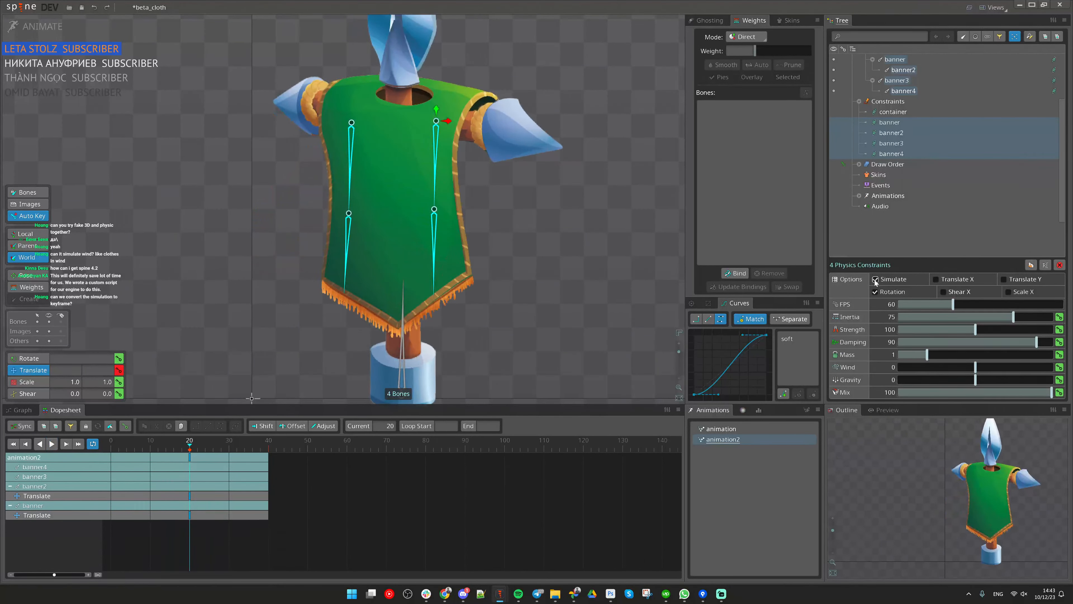
key(d)
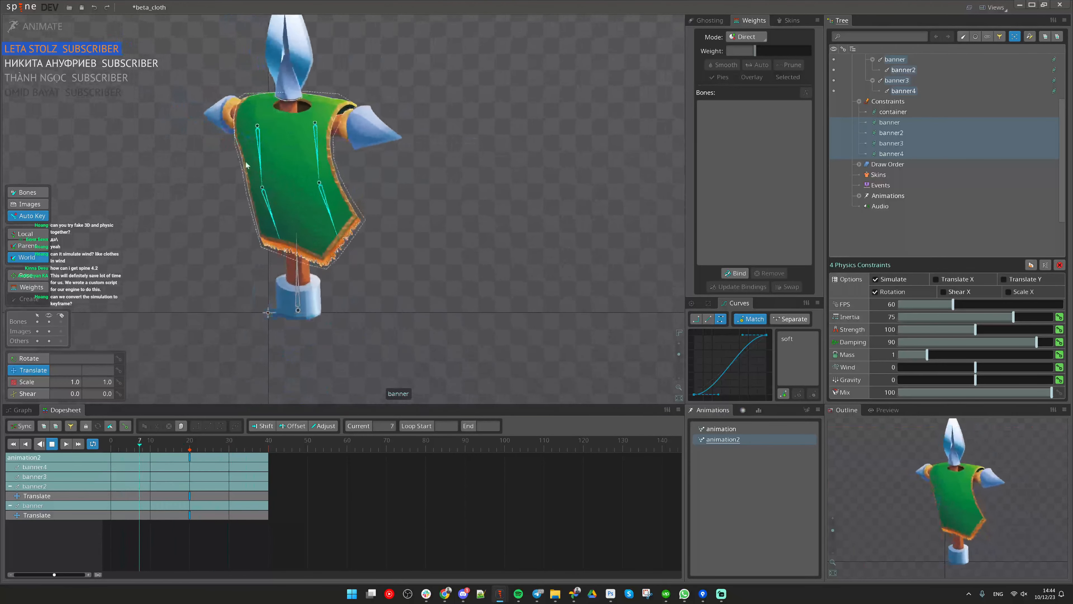
Step: Stop the playback and delete the cloth bones' translation keys at frame 20 of animation2
key(d)
click(190, 457)
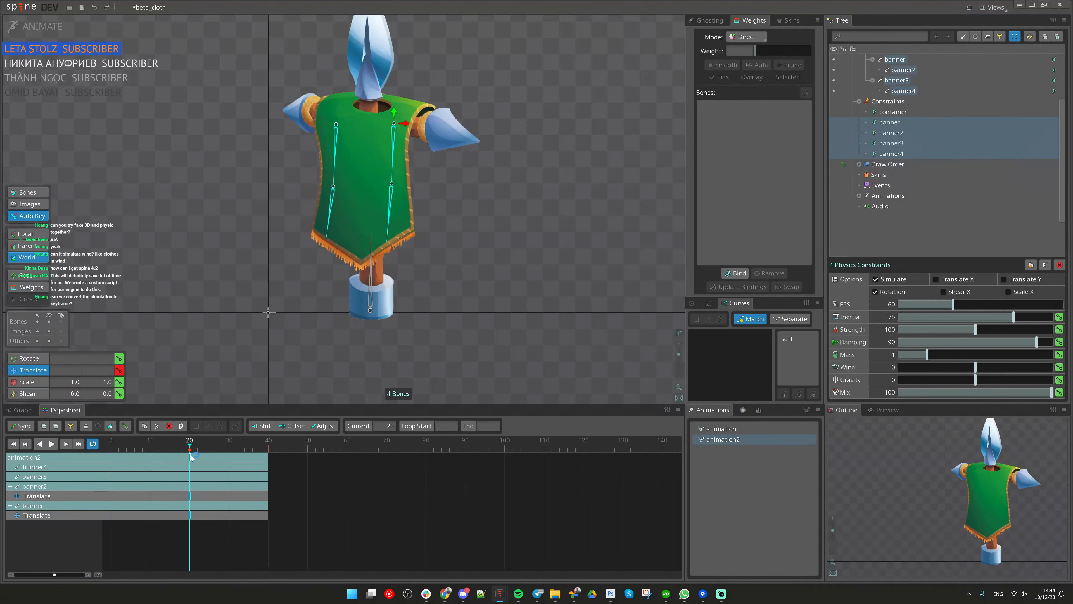
key(Delete)
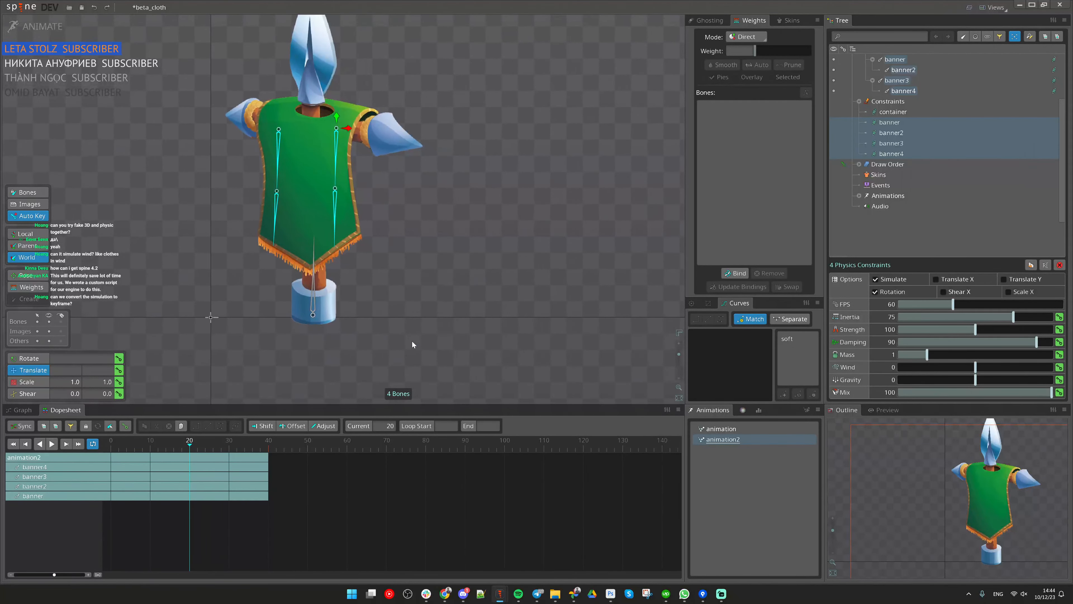
Step: Switch from animate mode to setup mode with the four cloth bones selected
click(25, 25)
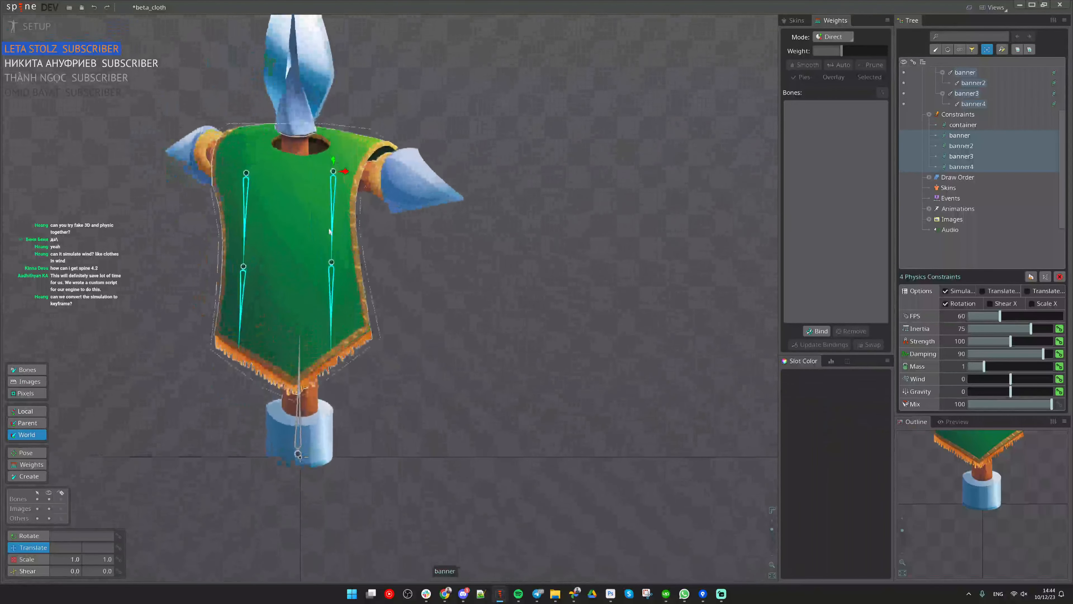
click(332, 236)
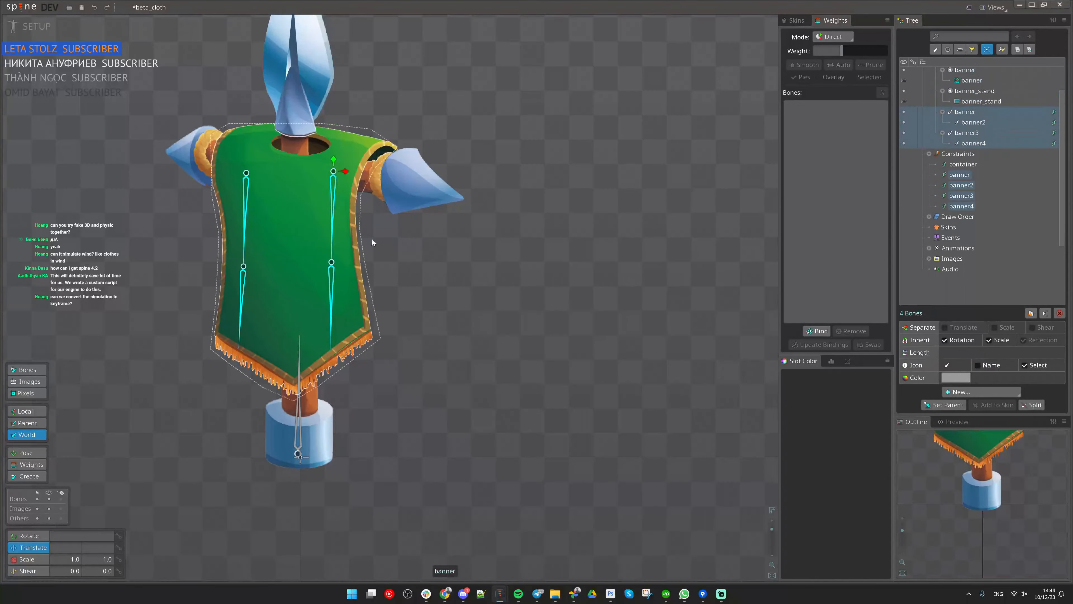
drag(373, 240, 395, 247)
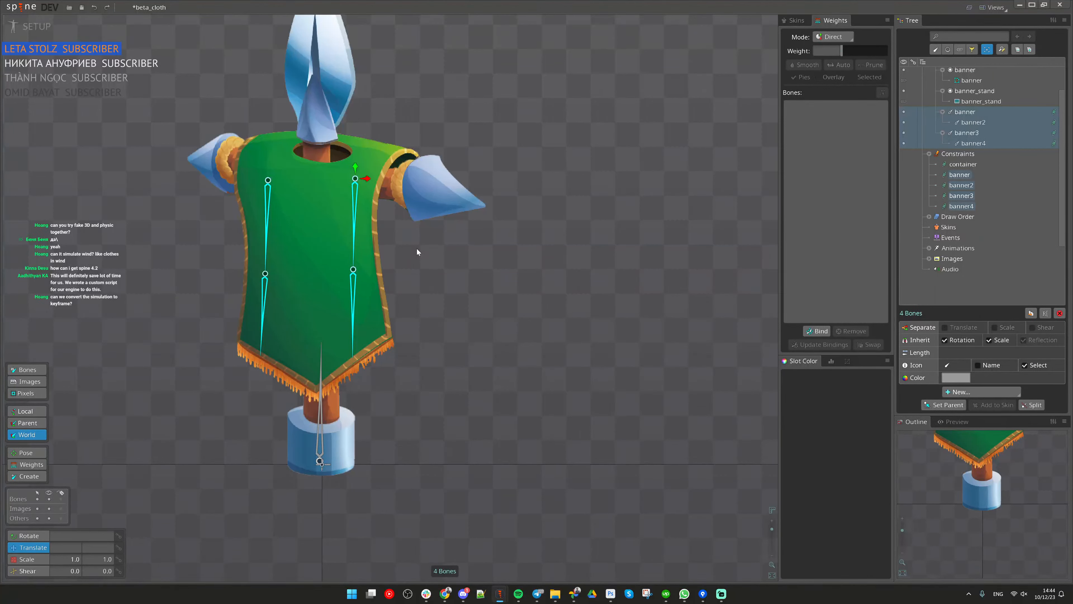
scroll(417, 248, down, 2)
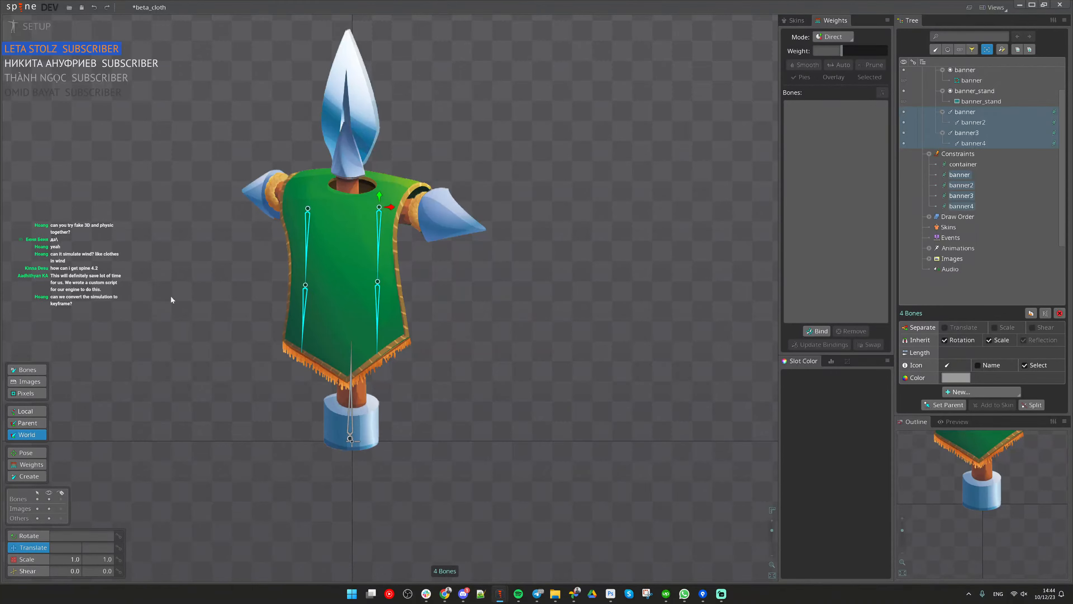
scroll(288, 303, up, 2)
drag(443, 275, 394, 247)
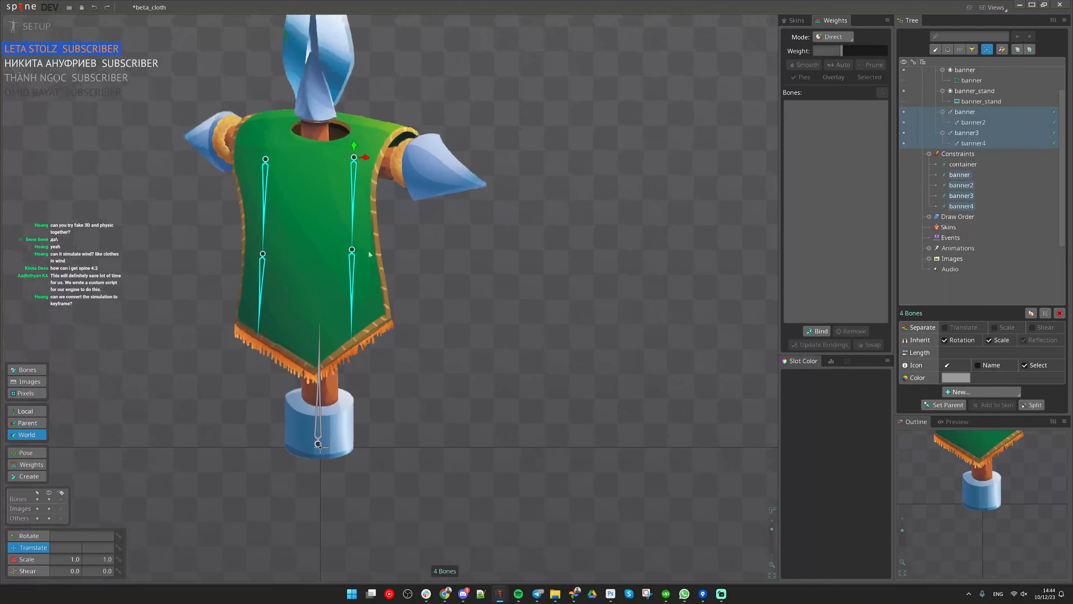
Step: Rotate the container bone to test the cloth's reaction, undo the rotation and save the project
click(321, 354)
scroll(465, 245, down, 3)
key(c)
drag(527, 296, 415, 164)
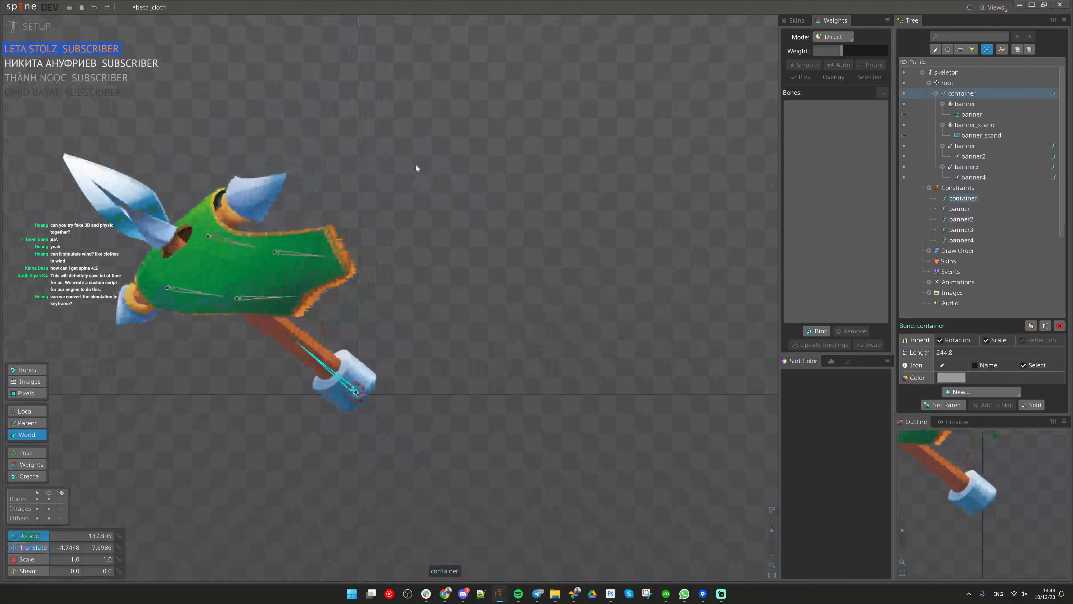
key(ctrl+z)
key(ctrl+s)
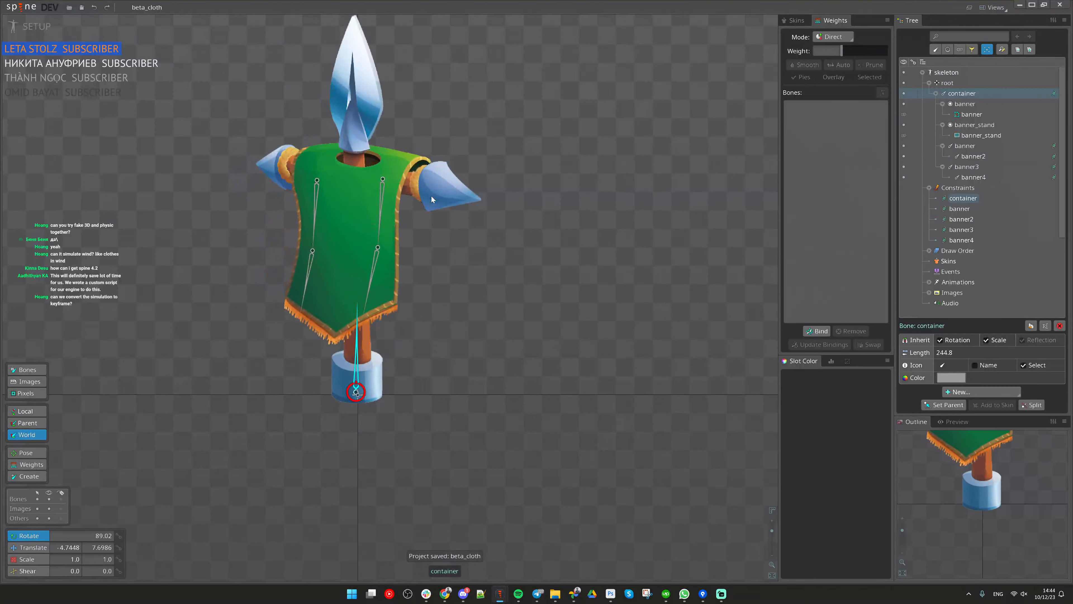
Step: Open the container bone's physics constraint and examine its settings
click(1055, 93)
scroll(970, 242, down, 5)
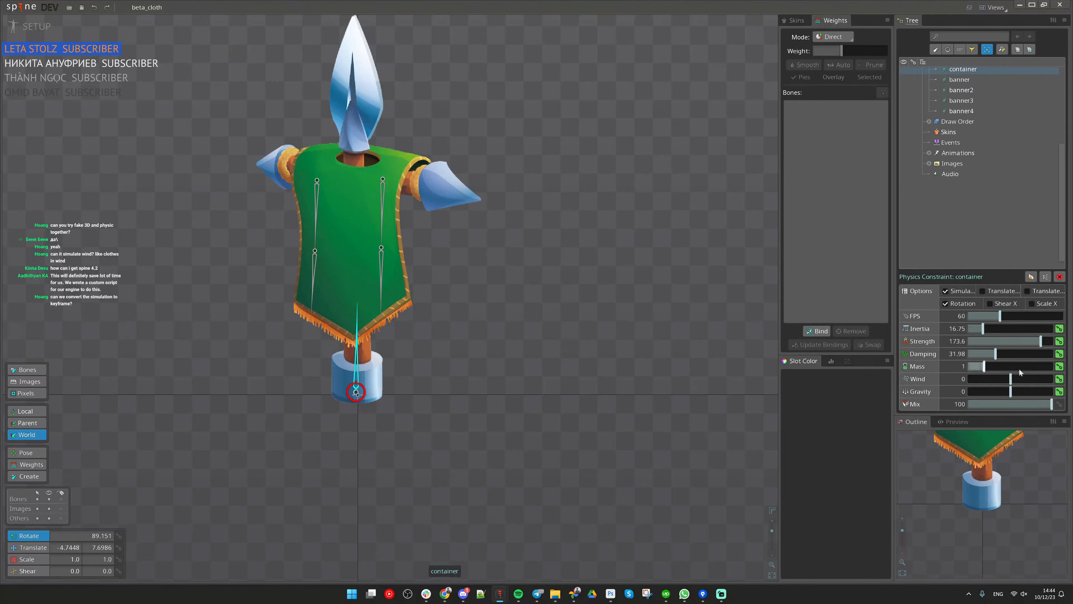
key(ctrl)
key(ctrl)
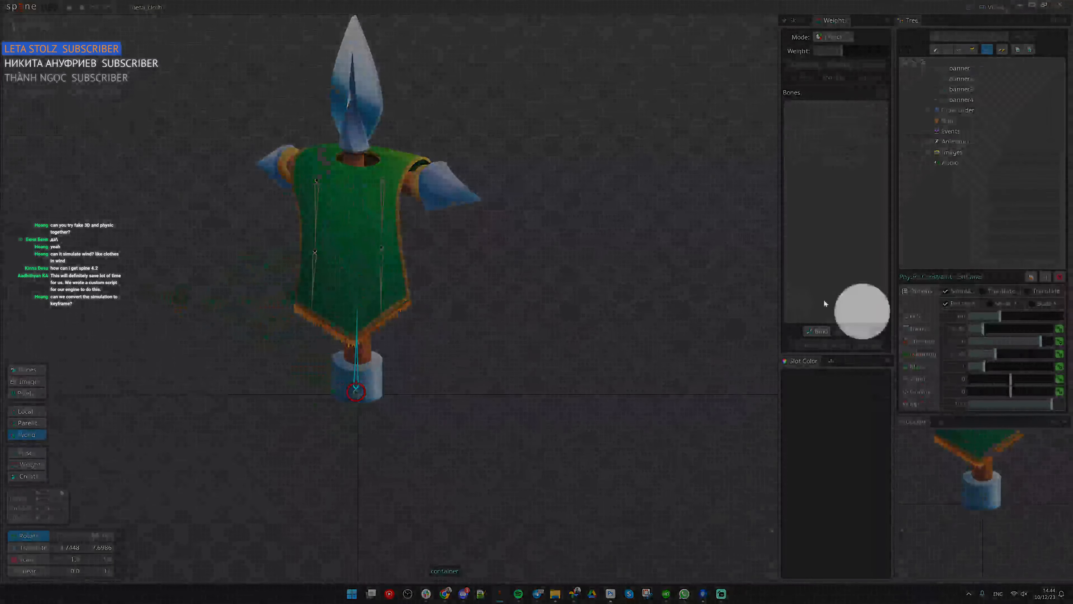
Step: Set the gravity of the four cloth physics constraints banner to banner4 to 75.6
click(384, 211)
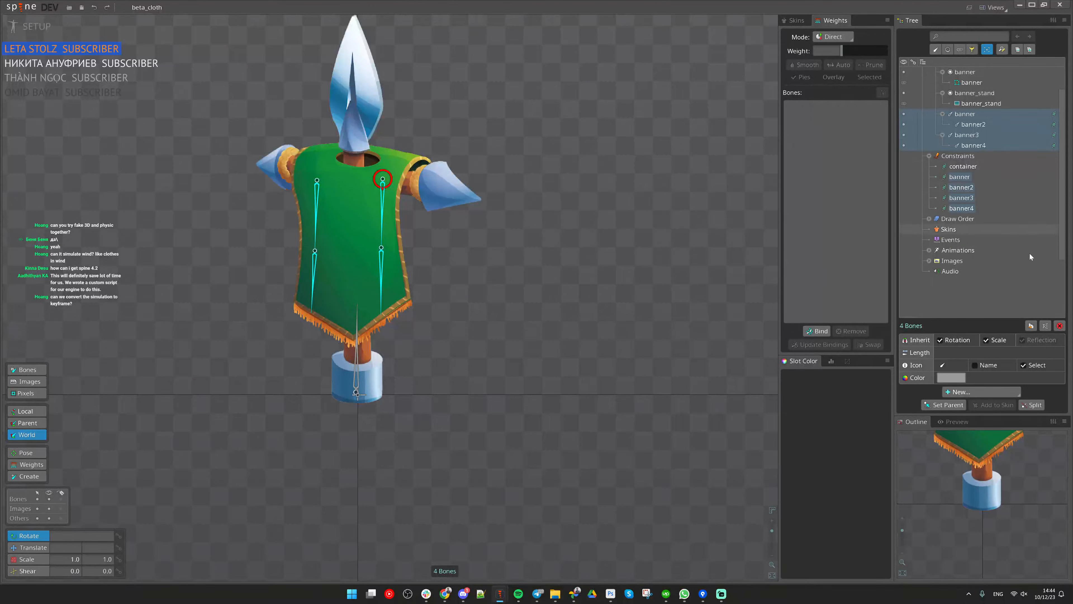
click(963, 210)
shift+click(963, 179)
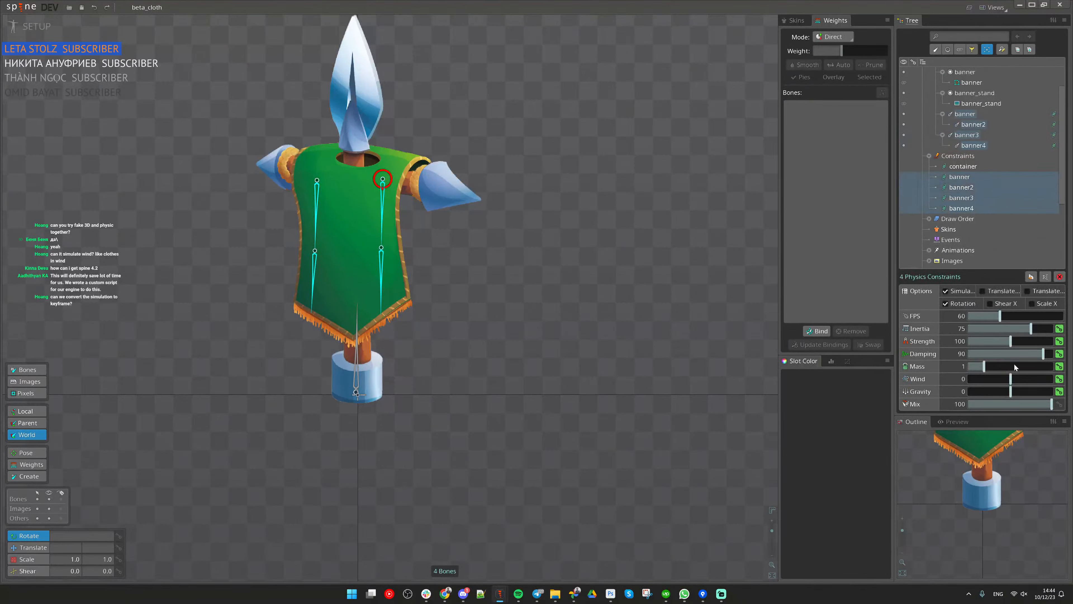
drag(1019, 390, 1042, 397)
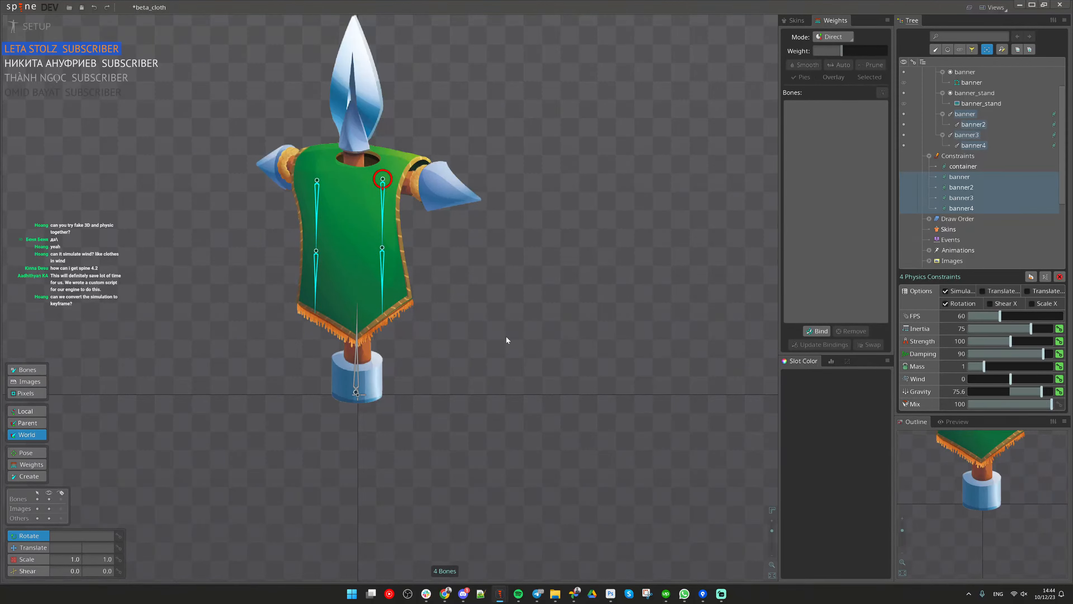
Step: Rotate the container bone to about 268 degrees so the stand hangs upside down
click(358, 312)
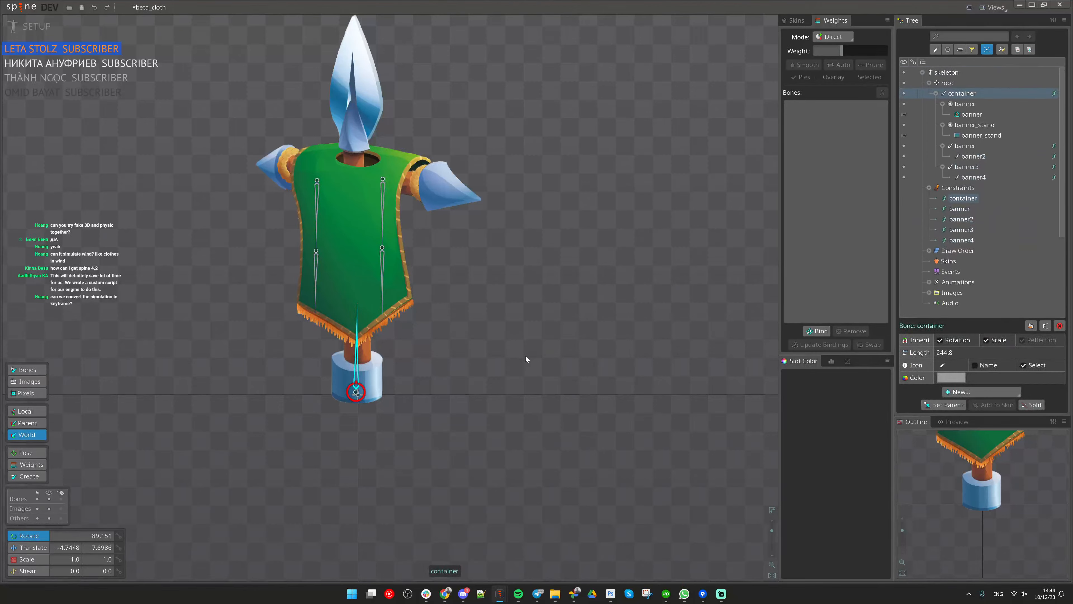
drag(526, 355, 178, 443)
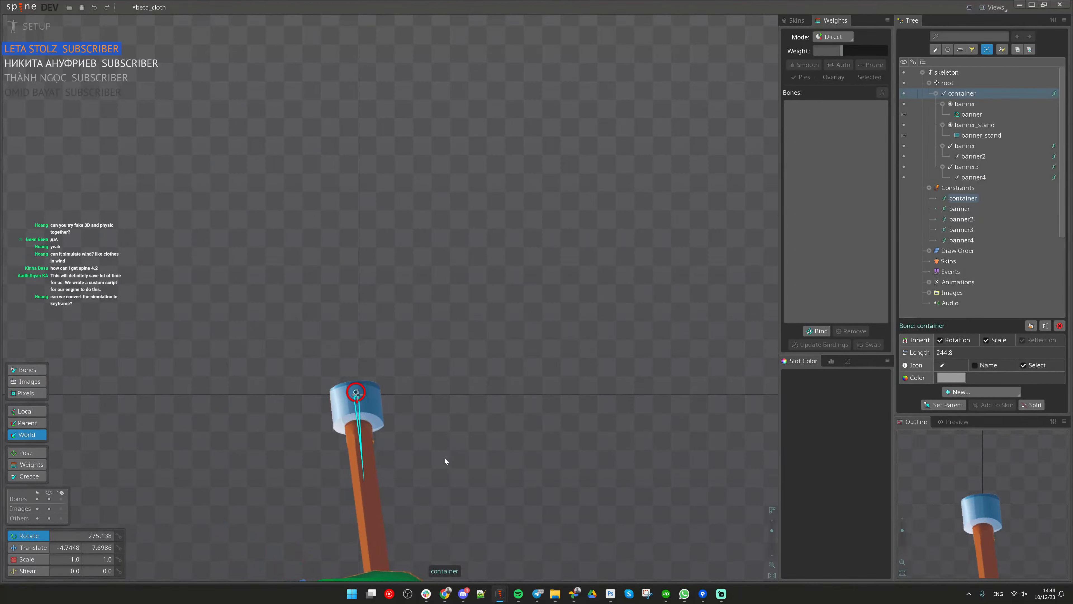
scroll(444, 458, down, 3)
drag(490, 549, 463, 386)
scroll(368, 366, up, 2)
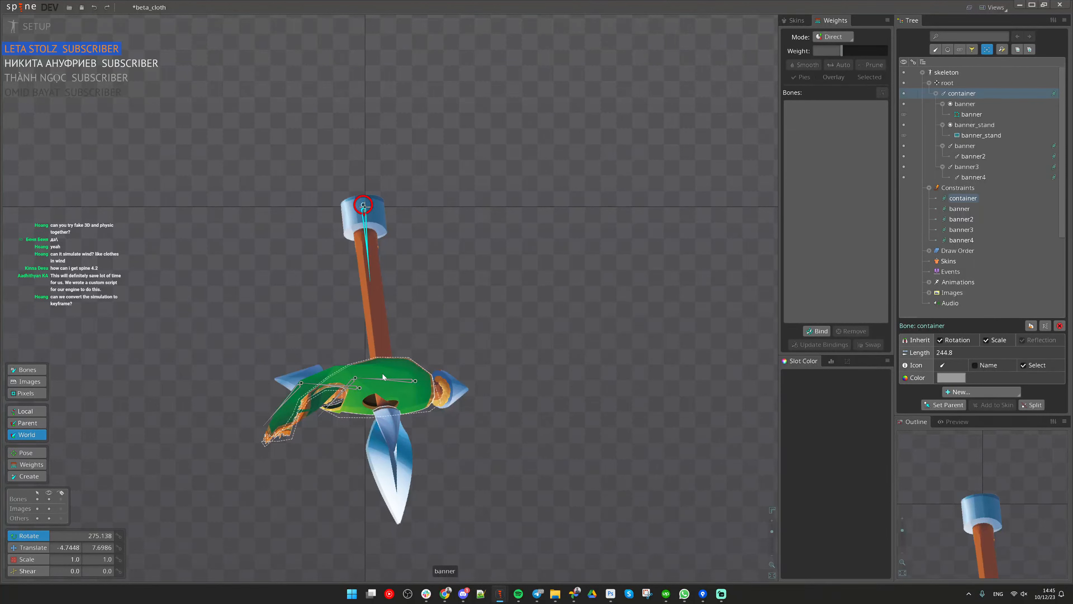
drag(495, 399, 424, 355)
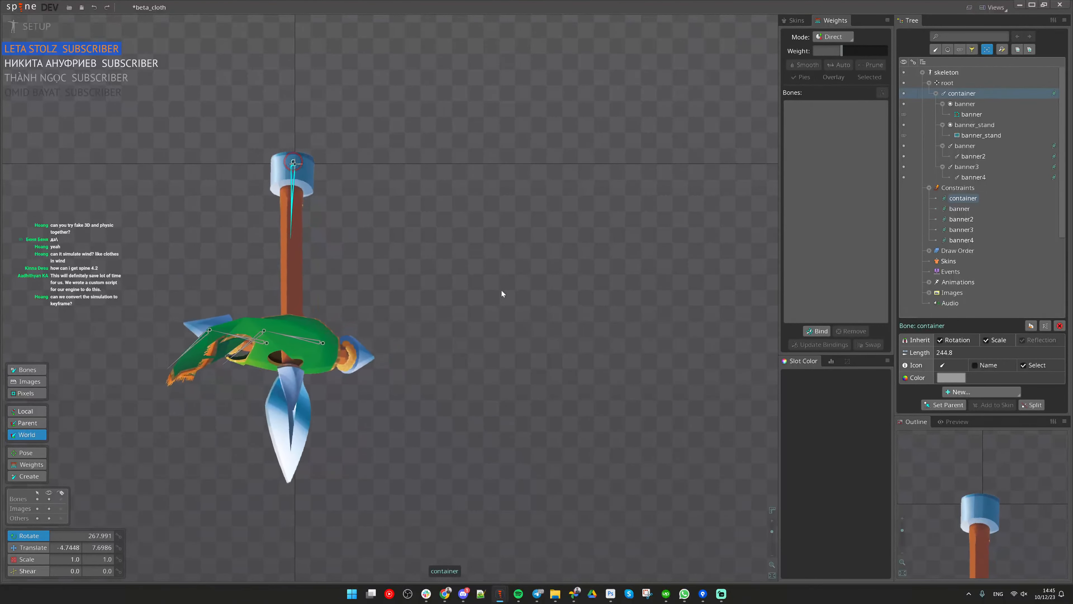
Step: Enable Translate X and Translate Y for the four cloth physics constraints
drag(181, 314, 276, 343)
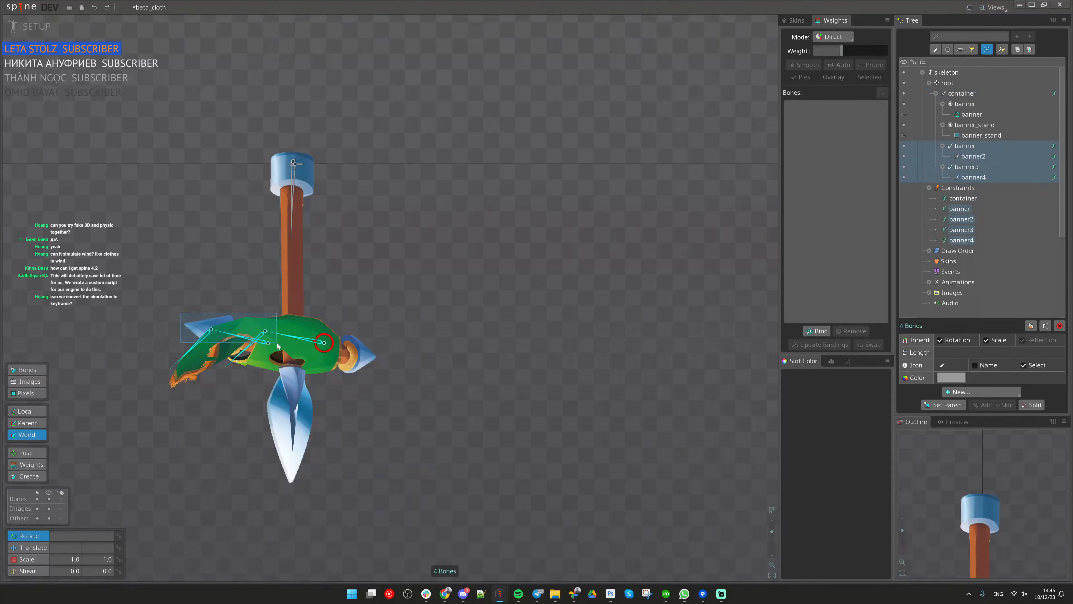
click(959, 211)
shift+click(972, 239)
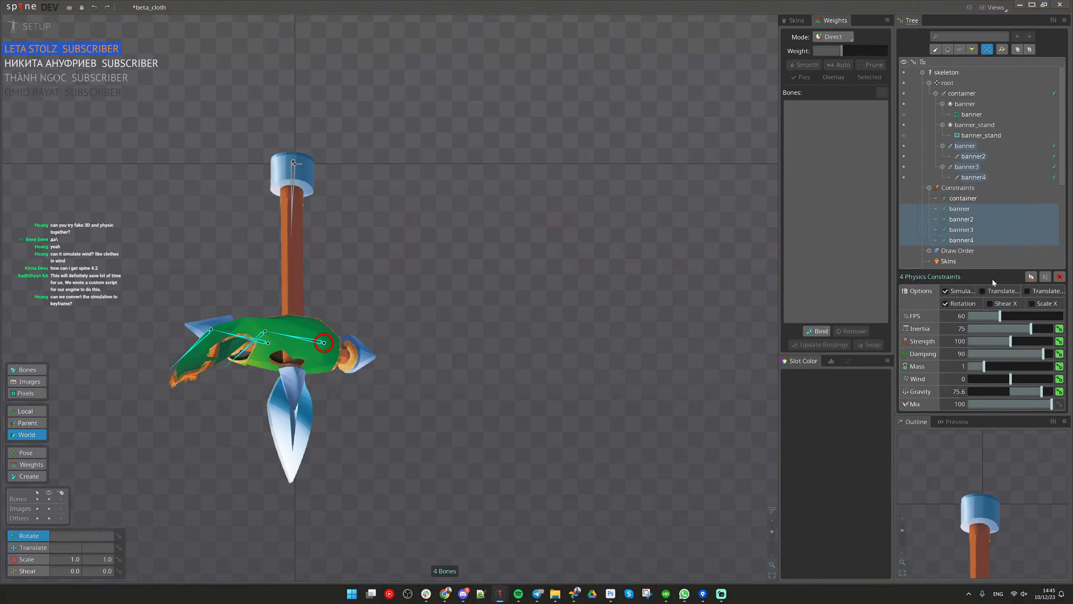
scroll(434, 288, down, 1)
drag(434, 289, 497, 286)
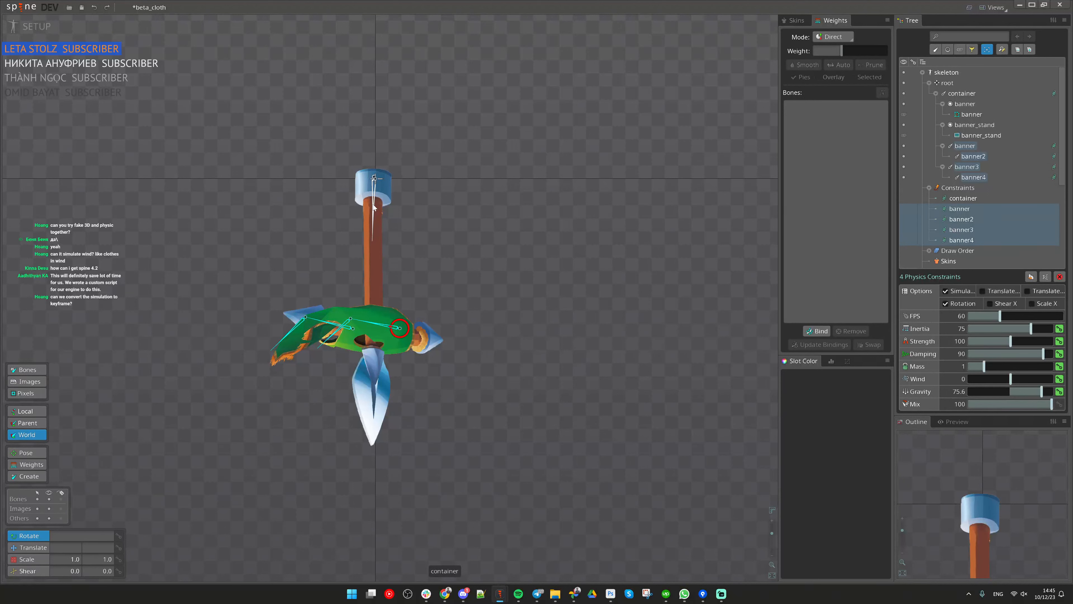
click(1001, 292)
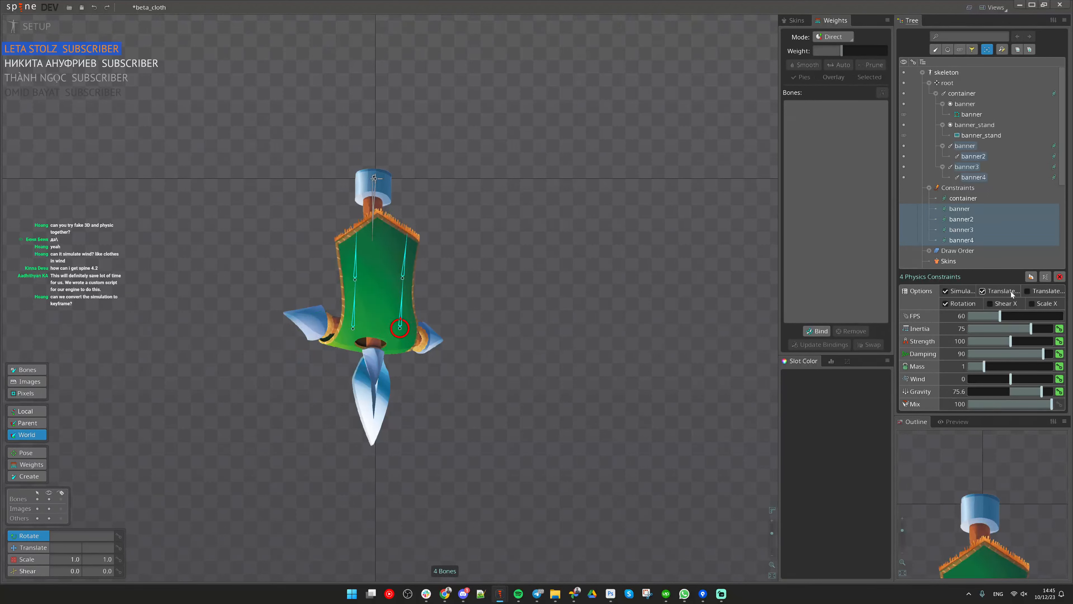
click(1036, 292)
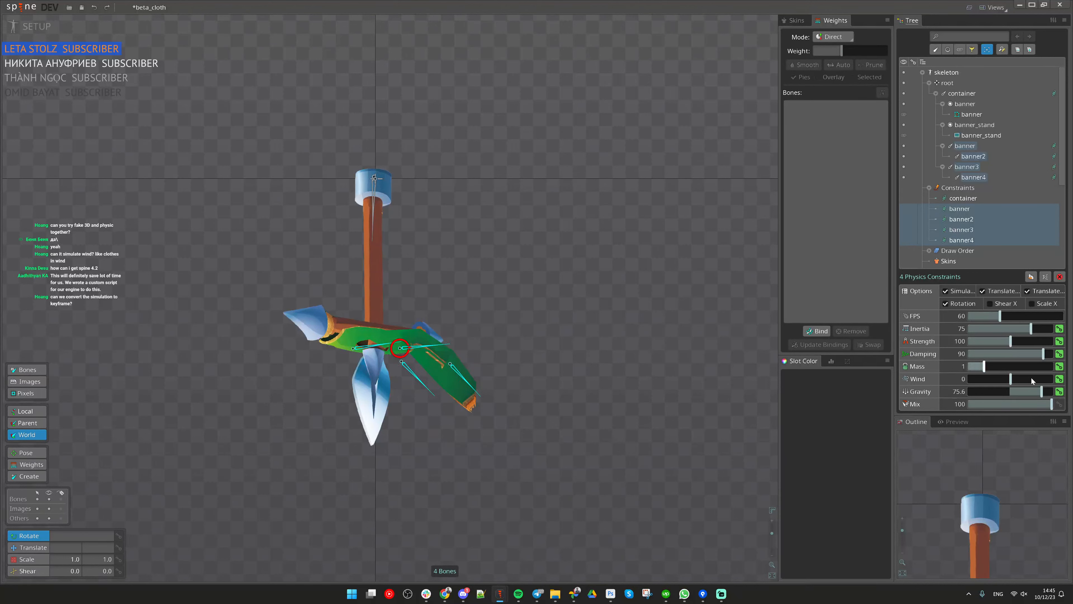
Step: Try gravity 31 on the four cloth constraints, then set their gravity to 77.7 and strength to 0
drag(1033, 391, 1024, 393)
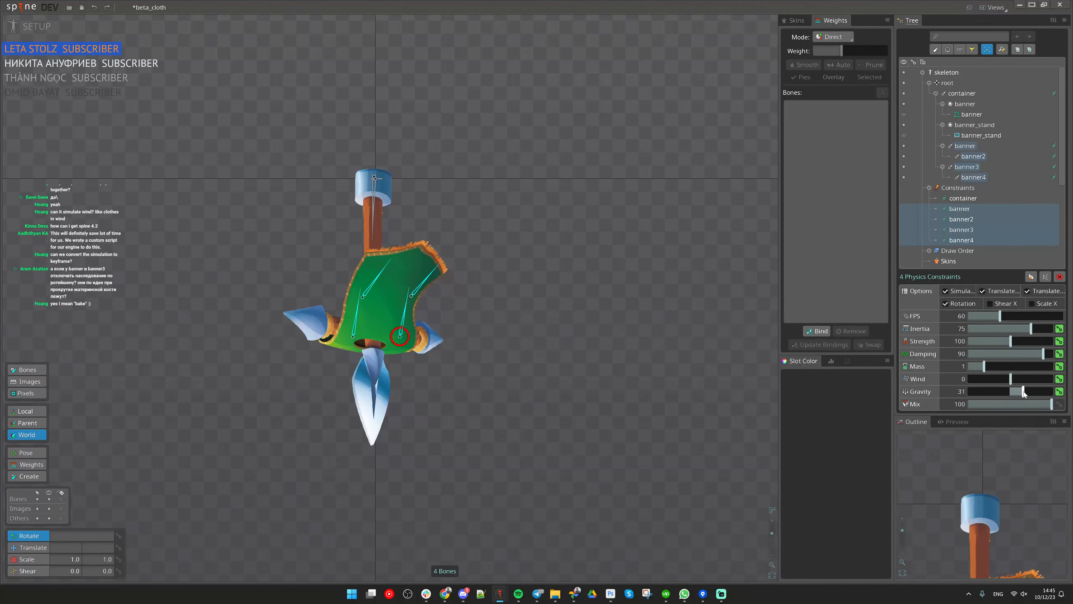
click(1042, 391)
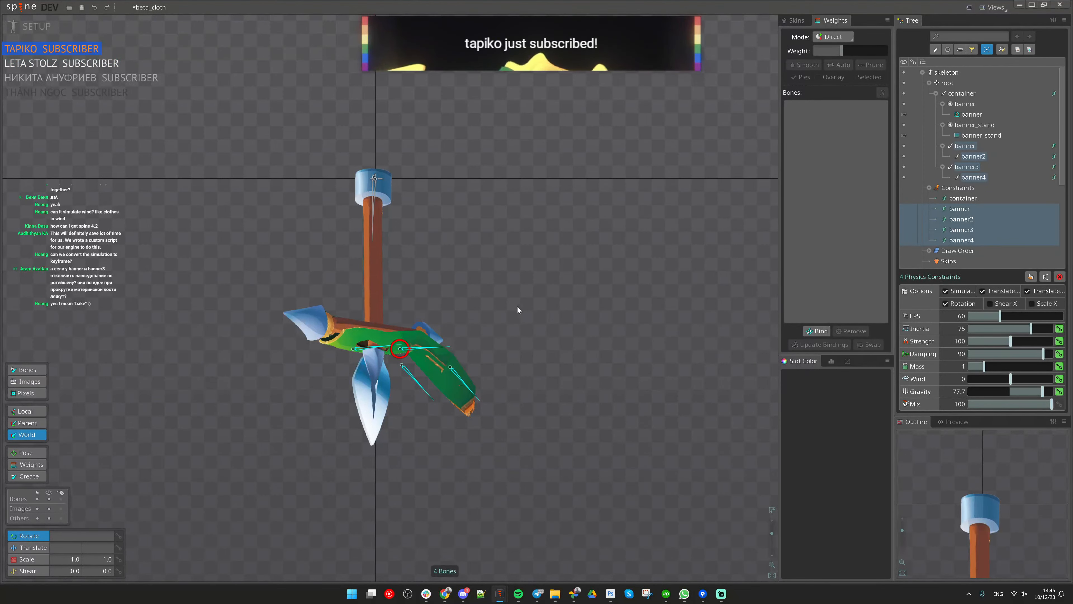
scroll(390, 329, up, 1)
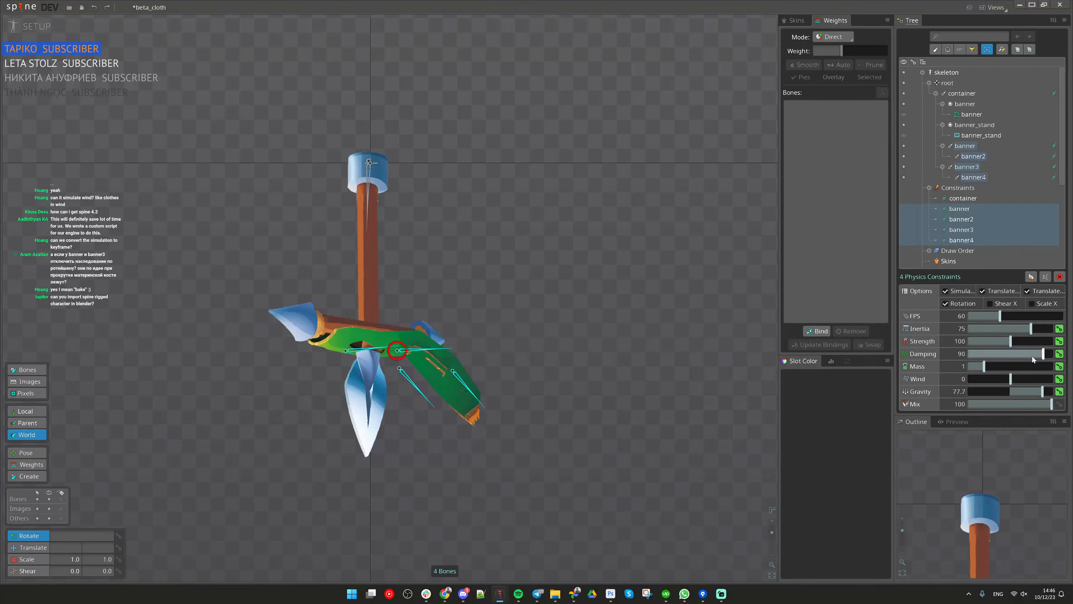
drag(1011, 342, 969, 341)
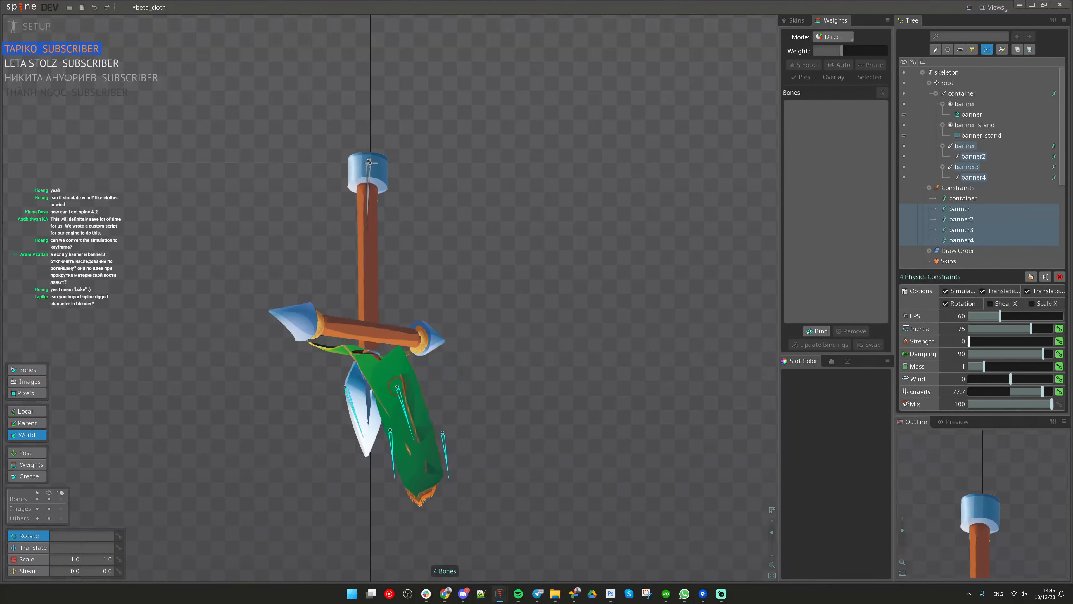
scroll(556, 387, down, 1)
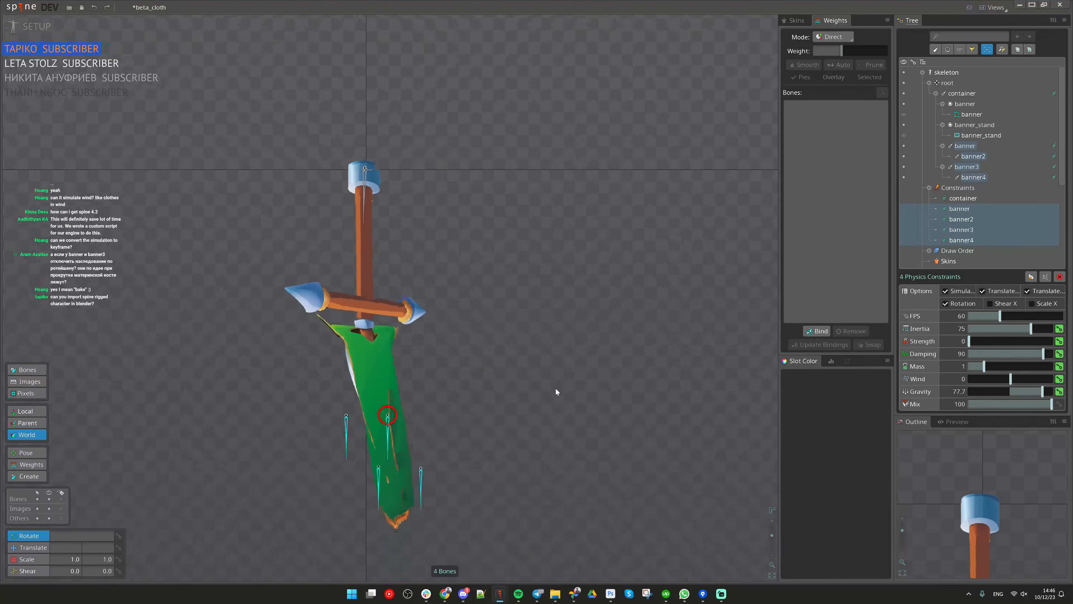
scroll(556, 388, down, 4)
scroll(463, 379, up, 4)
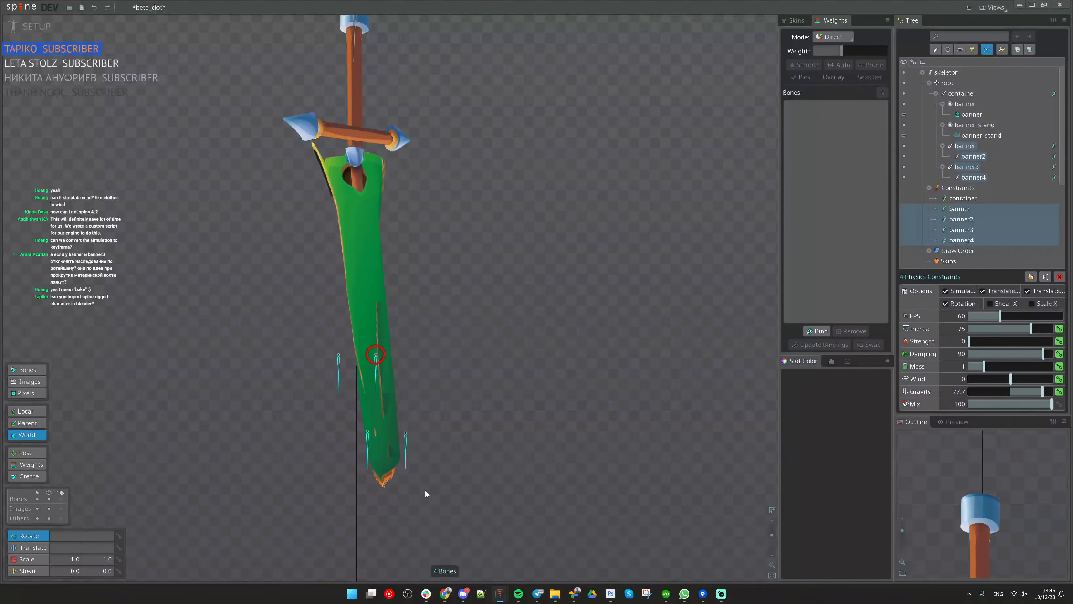
Step: Disable Translate X and Translate Y for the four cloth physics constraints
click(994, 294)
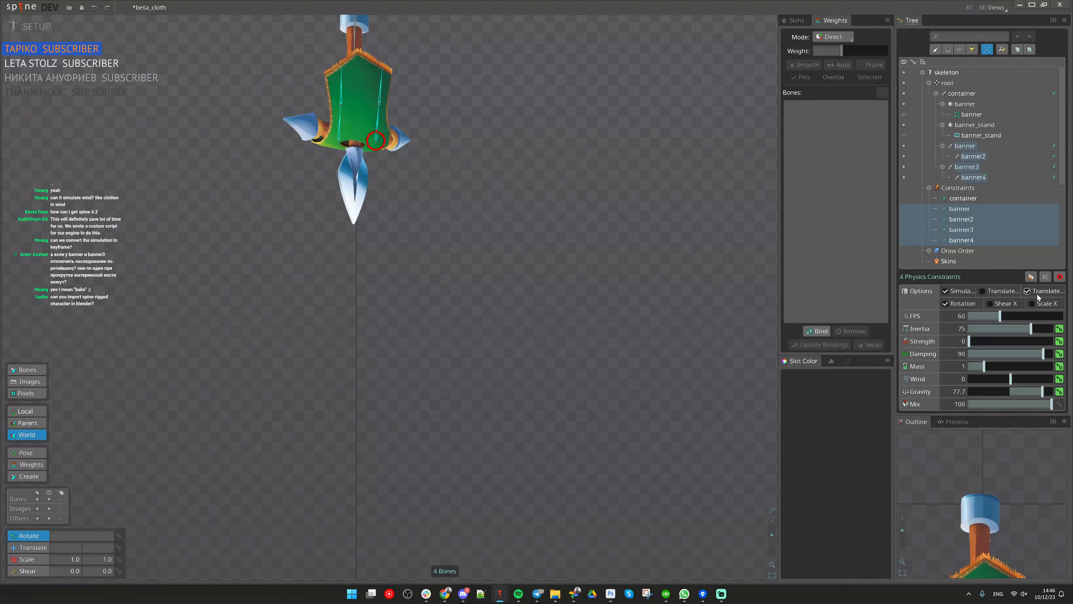
click(1037, 294)
scroll(522, 261, up, 2)
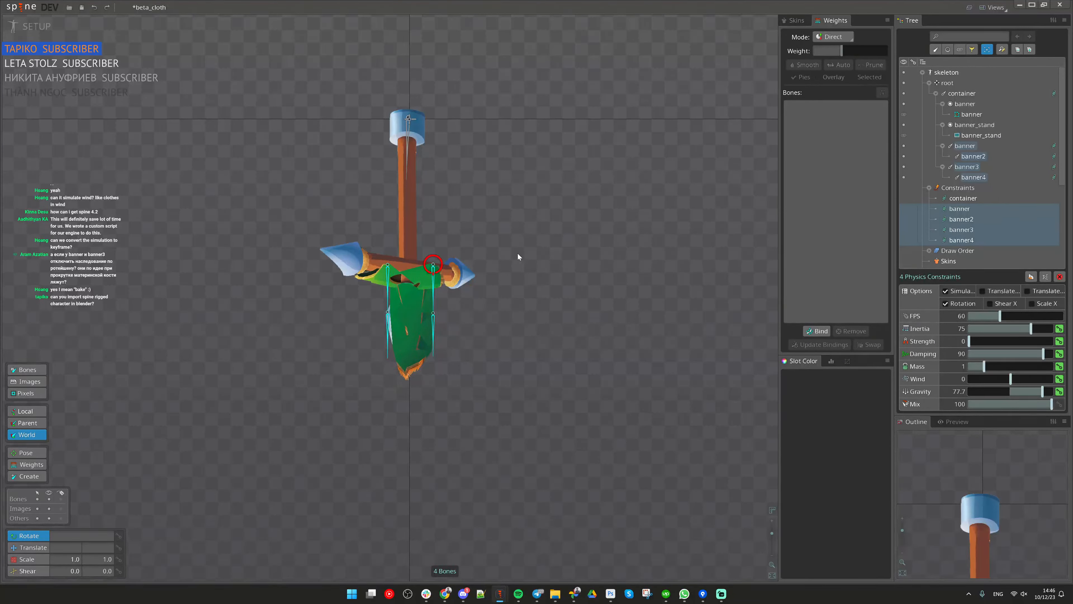
Step: Move the root bone to about 42.4, -99.3 and rotate it to about 124 degrees to test the hanging cloth
scroll(523, 206, up, 2)
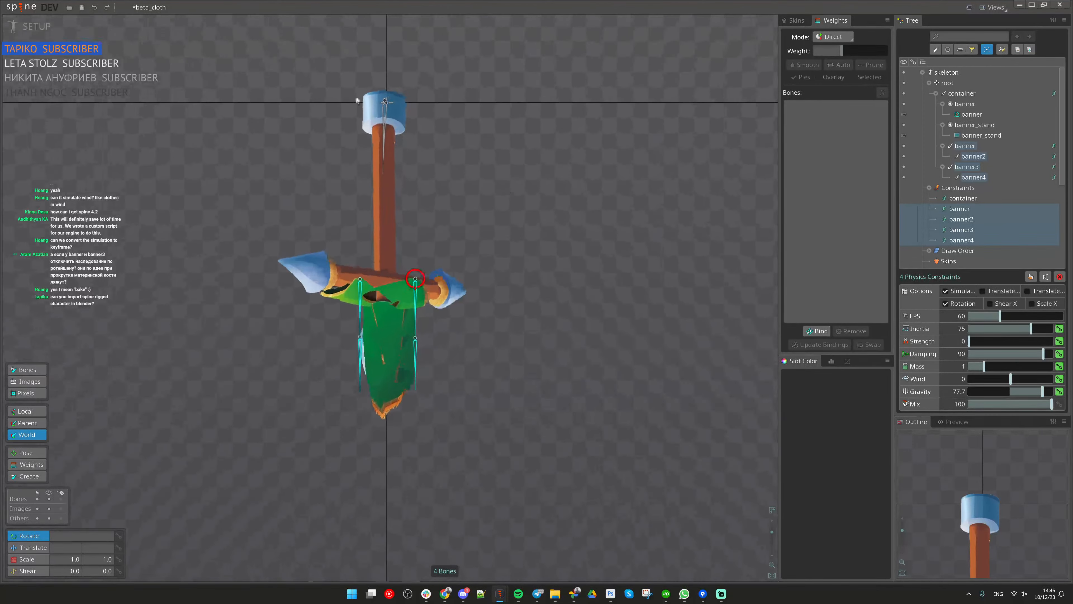
click(389, 100)
key(v)
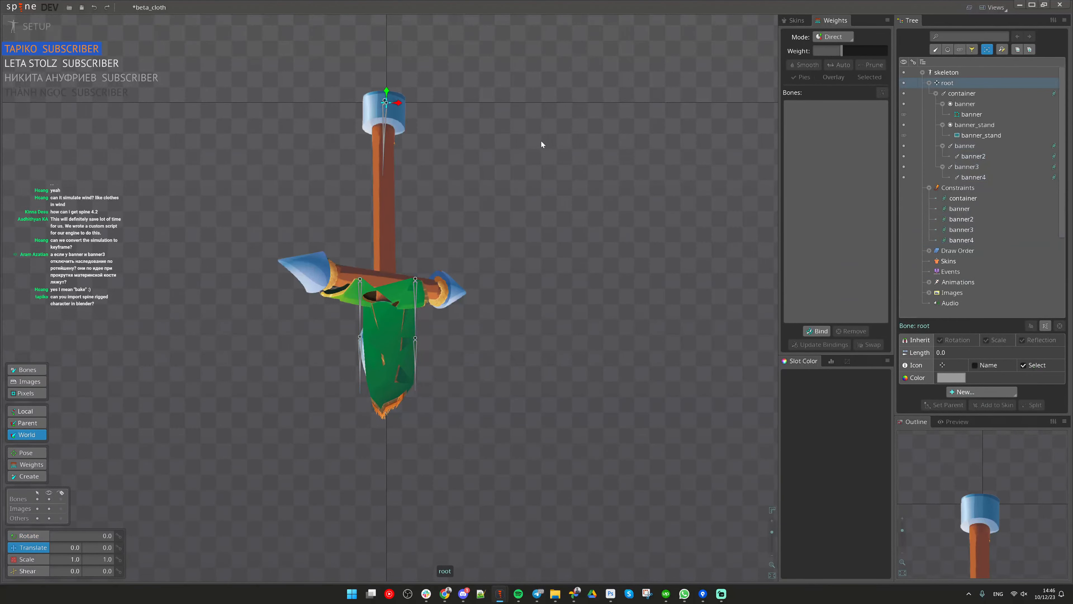
drag(541, 141, 496, 401)
key(c)
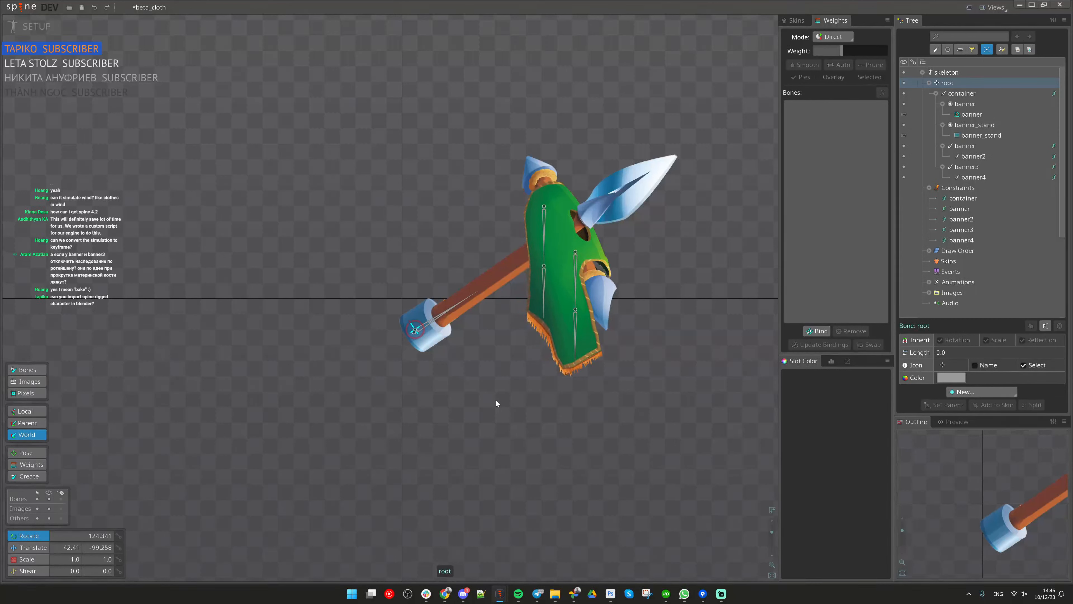
Step: Set the wind of the four cloth physics constraints to -54.3
click(1054, 145)
shift+click(967, 239)
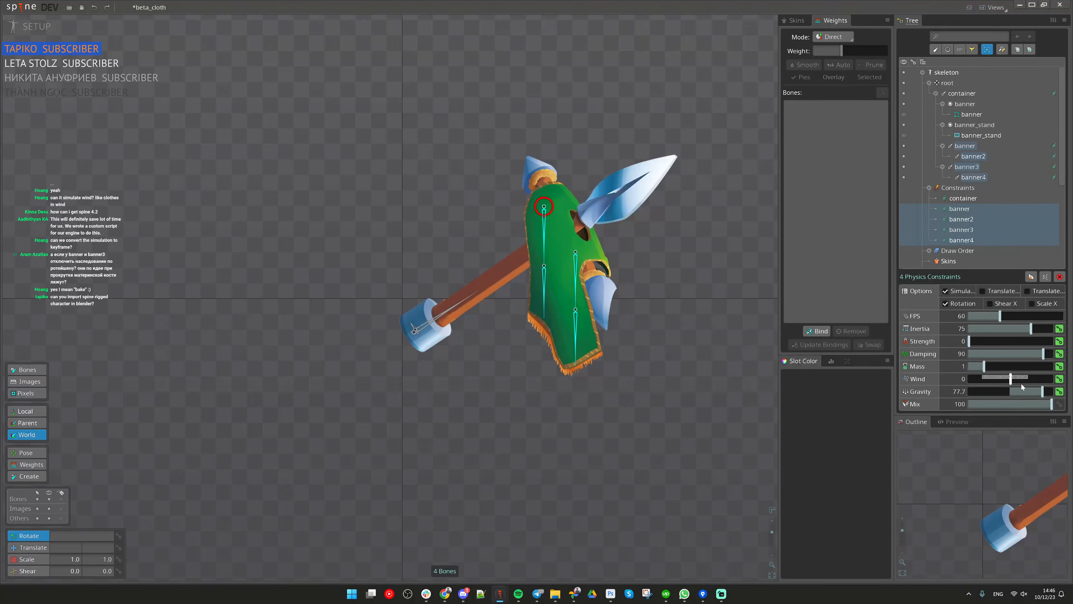
drag(1022, 383, 988, 388)
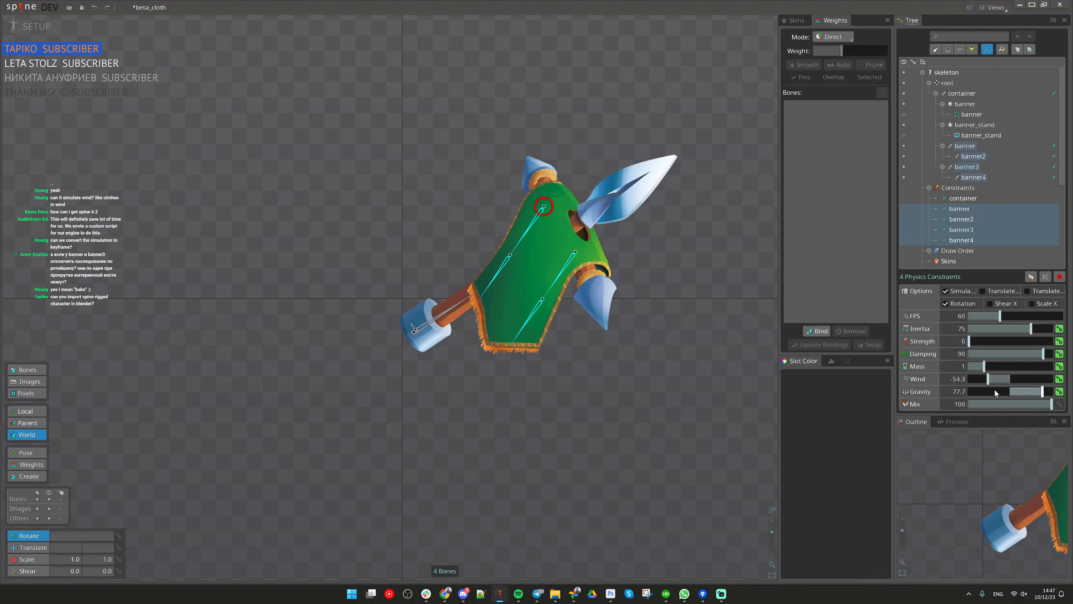
Step: In animate mode, key the four cloth constraints' physics mix at frames 20 and 0 of animation2, lowering the mix value
click(31, 28)
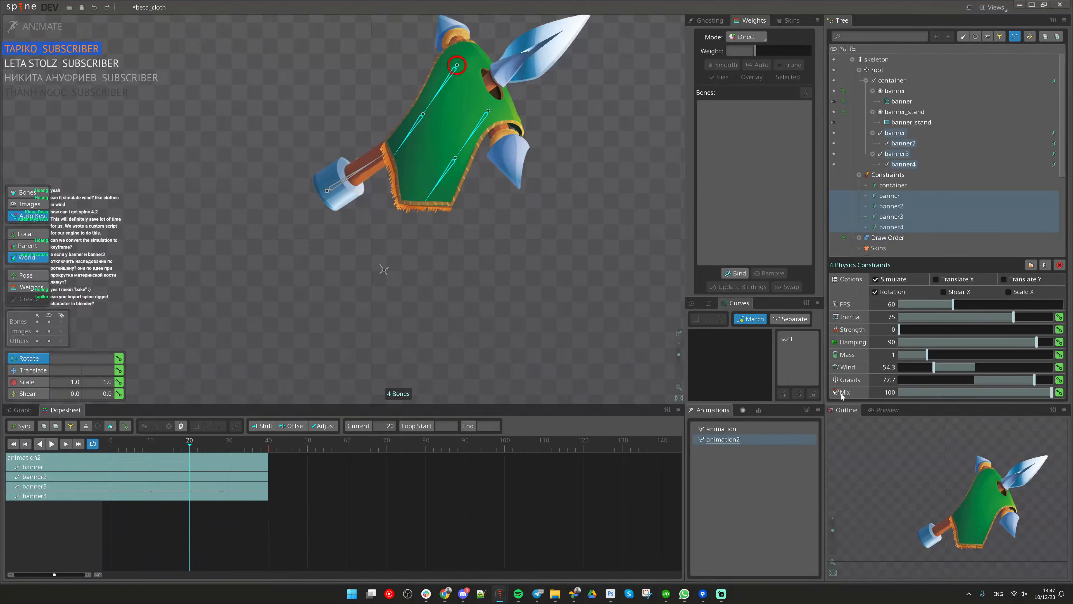
click(1060, 393)
drag(1035, 394, 894, 398)
drag(149, 444, 65, 458)
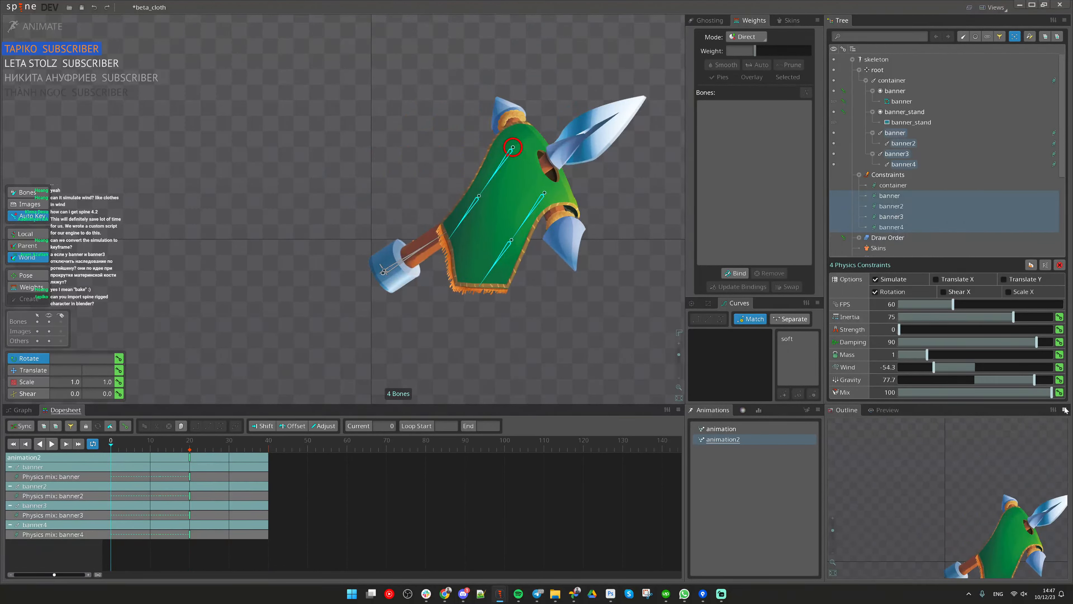
click(1060, 392)
drag(1048, 398, 887, 402)
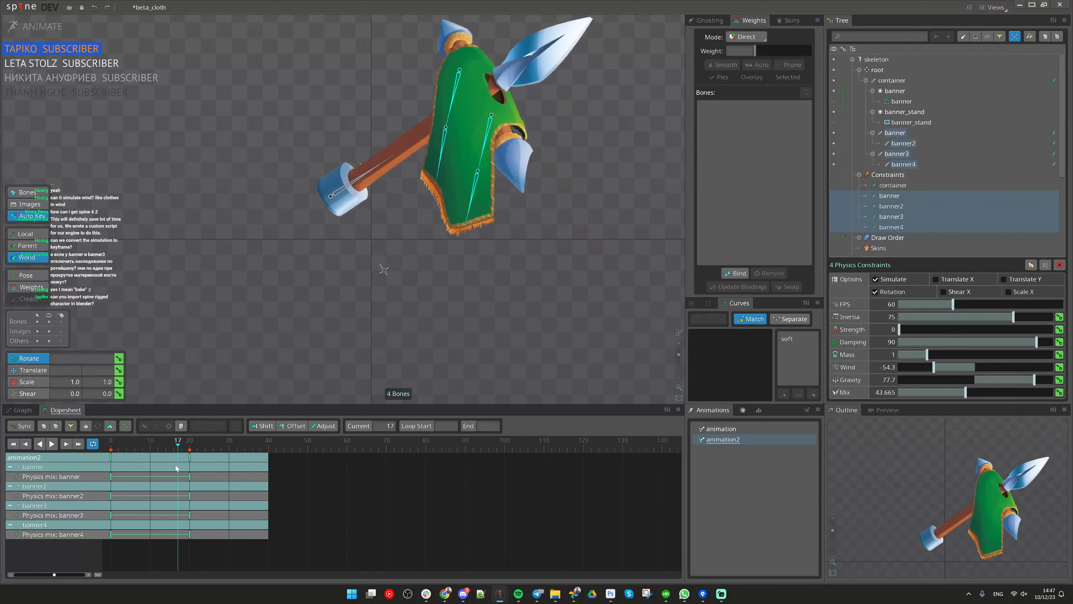
Step: Scrub through animation2 to preview the changing physics mix, and delete all the mix keys
click(139, 483)
drag(139, 483, 290, 492)
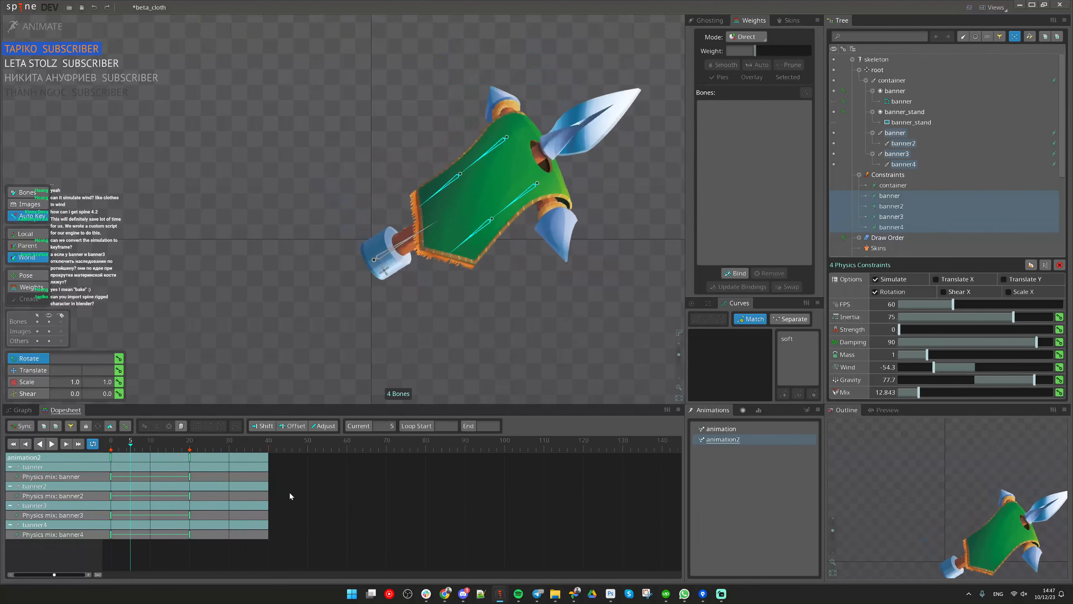
drag(331, 549, 109, 453)
key(Delete)
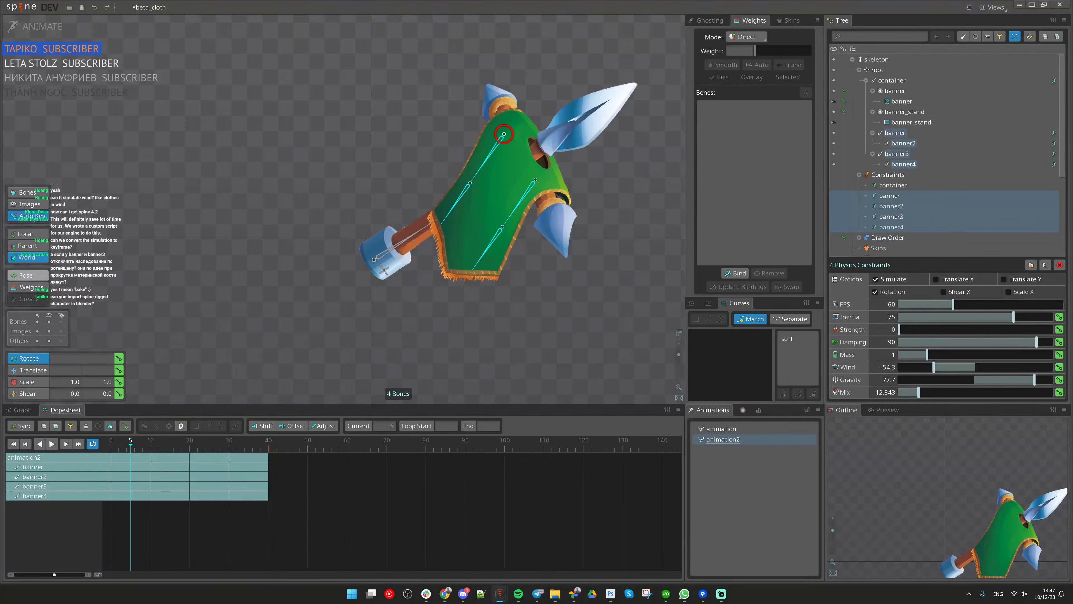
Step: Return to setup mode and rotate the container bone upright to about 89 degrees
drag(310, 242, 207, 285)
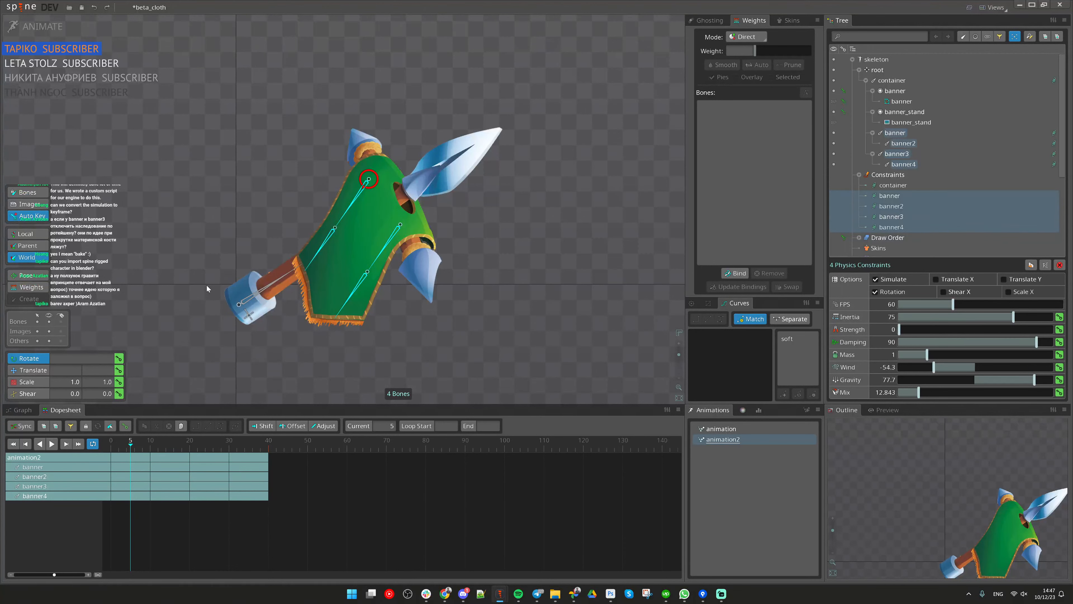
drag(500, 151, 507, 186)
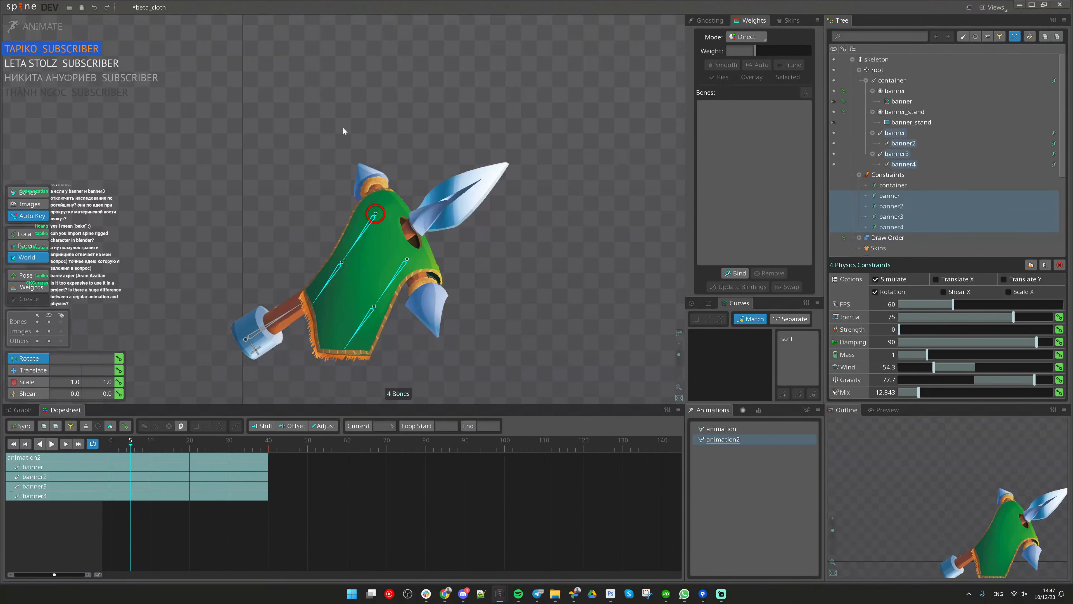
click(42, 26)
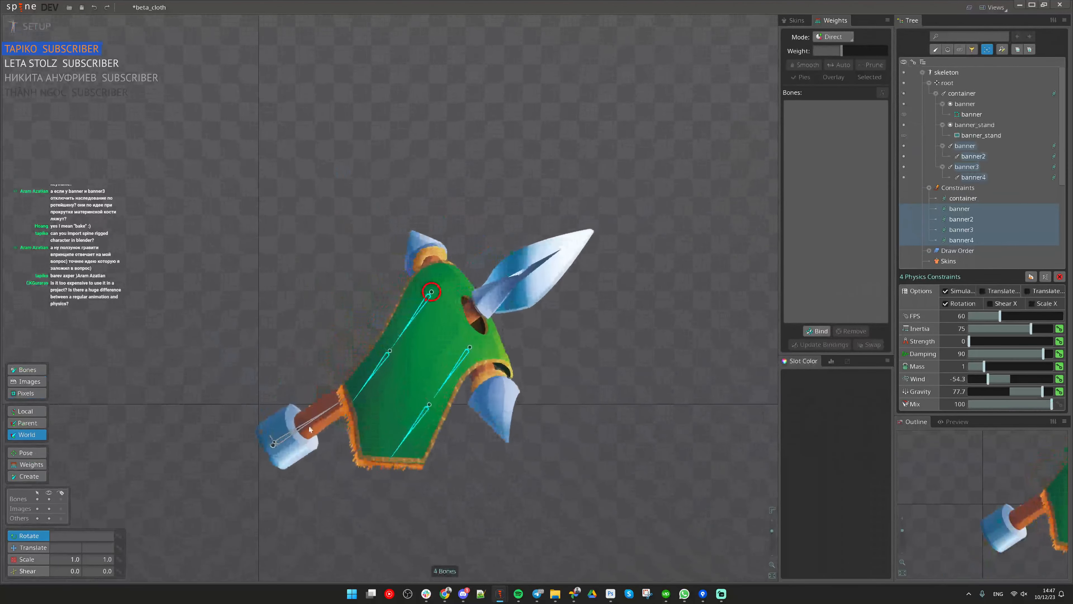
drag(310, 429, 400, 359)
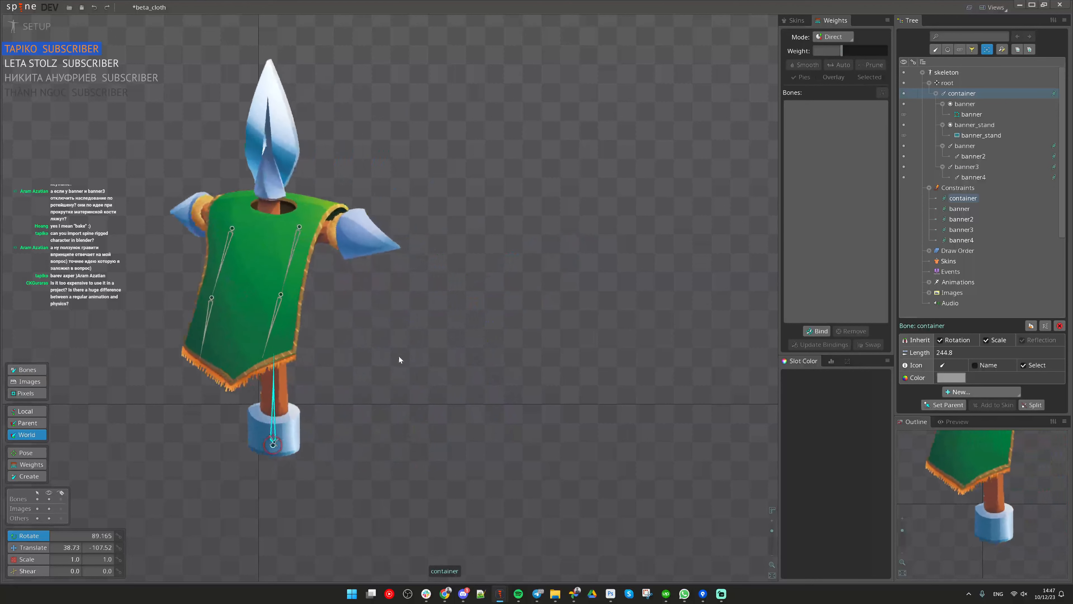
Step: Compare the container constraint's physics settings with the cloth constraints', and inspect the banner and banner3 bones
click(963, 198)
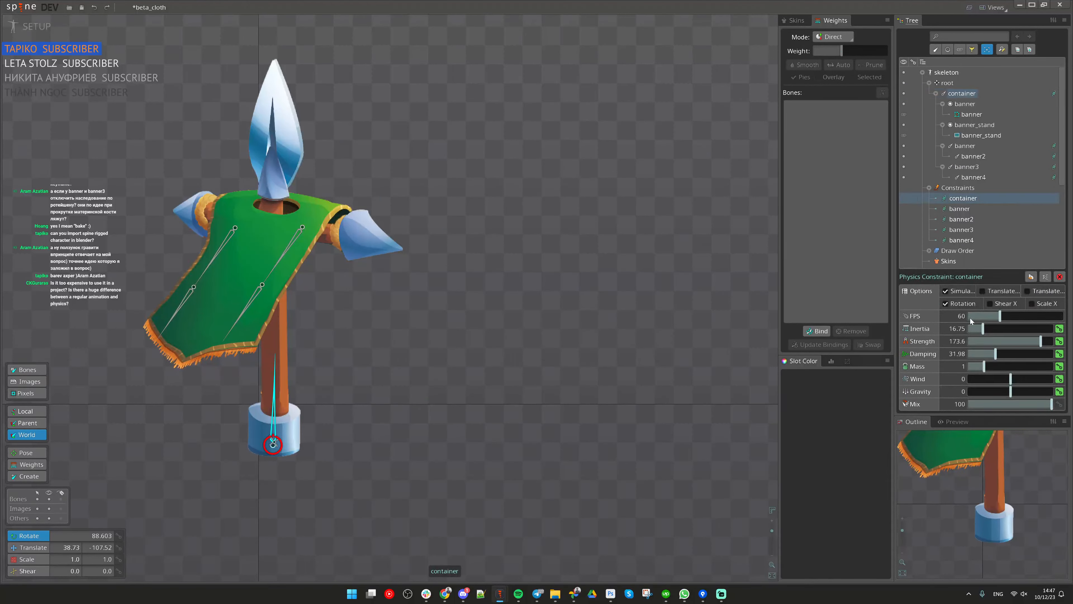
click(966, 240)
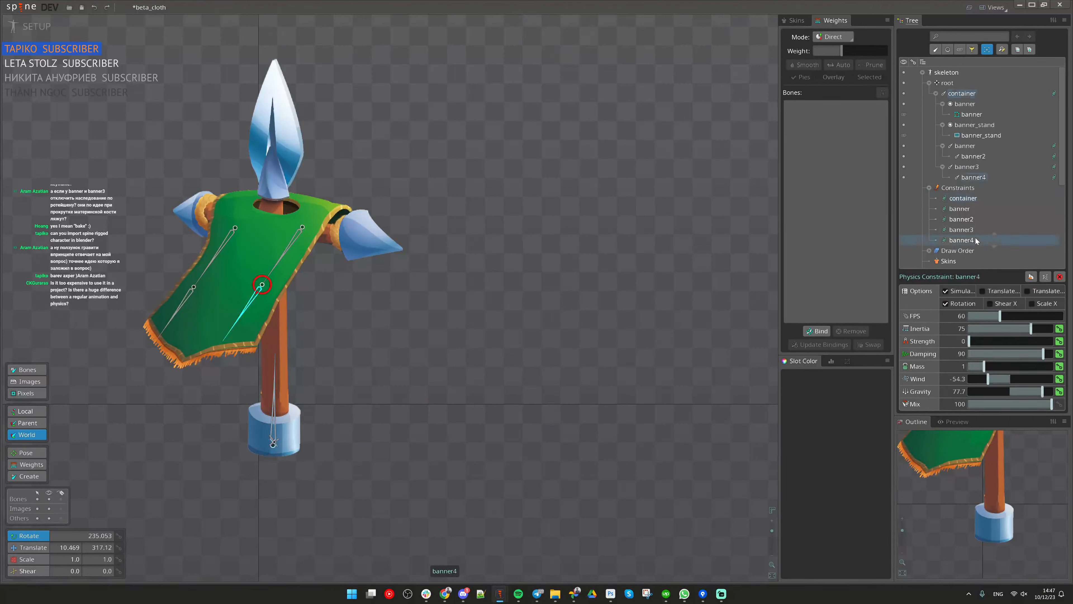
shift+click(968, 213)
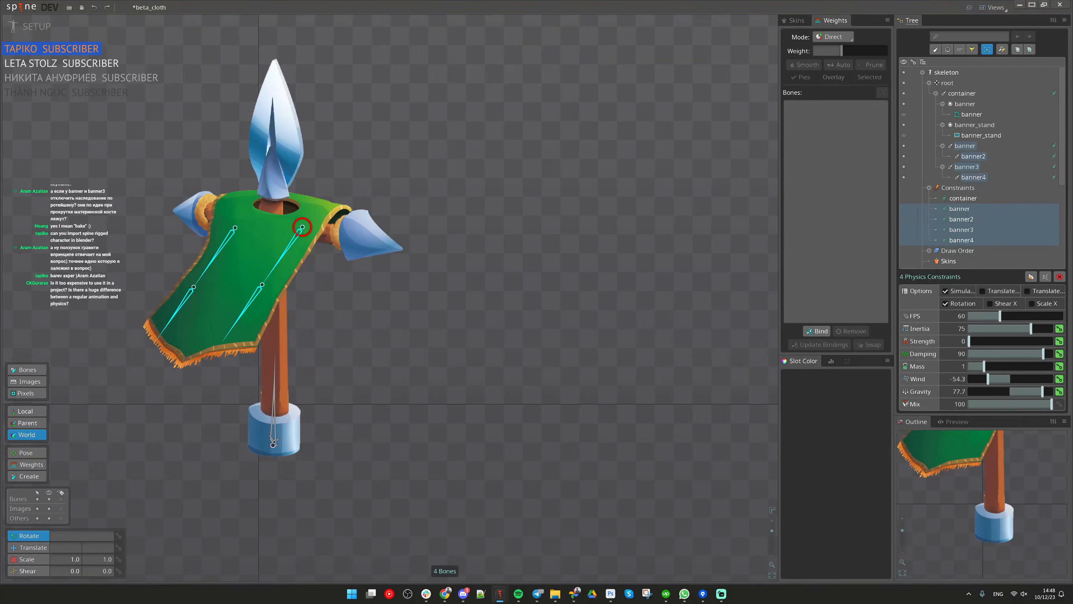
key(alt+Tab)
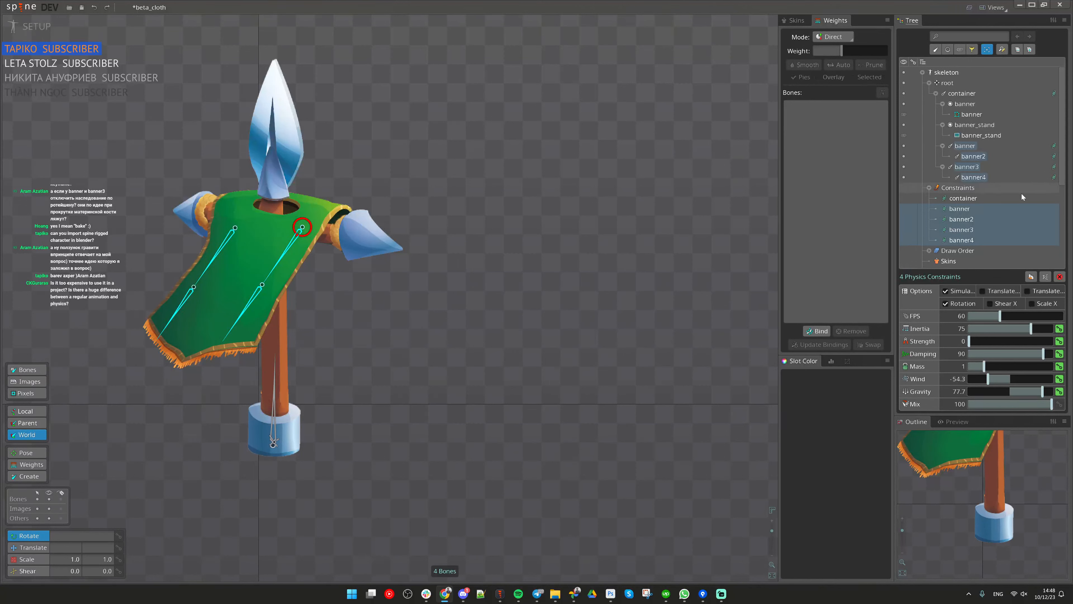
click(965, 146)
ctrl+click(968, 167)
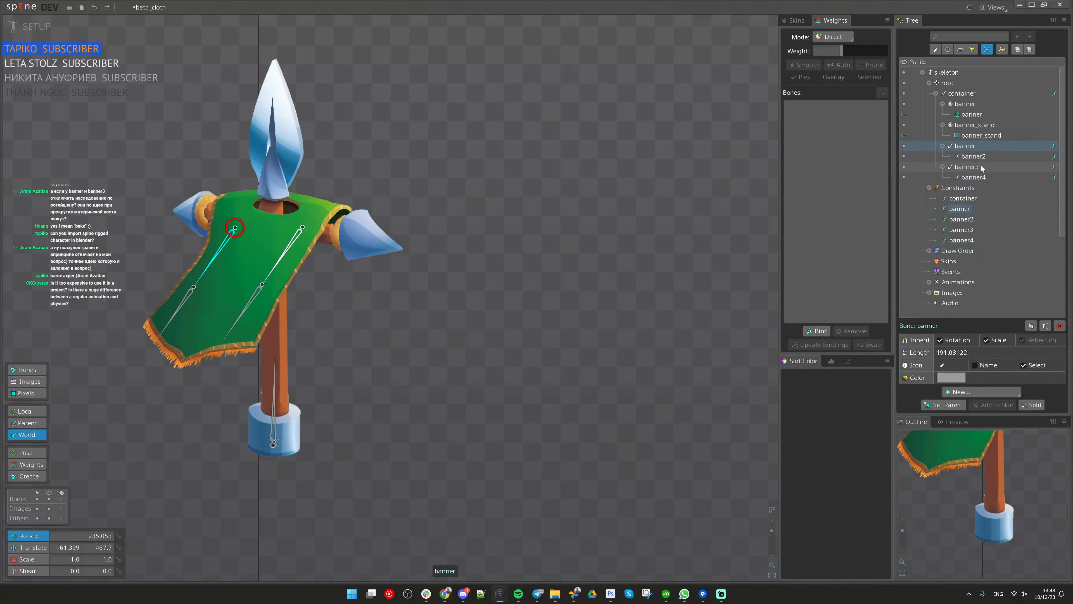
scroll(475, 255, up, 3)
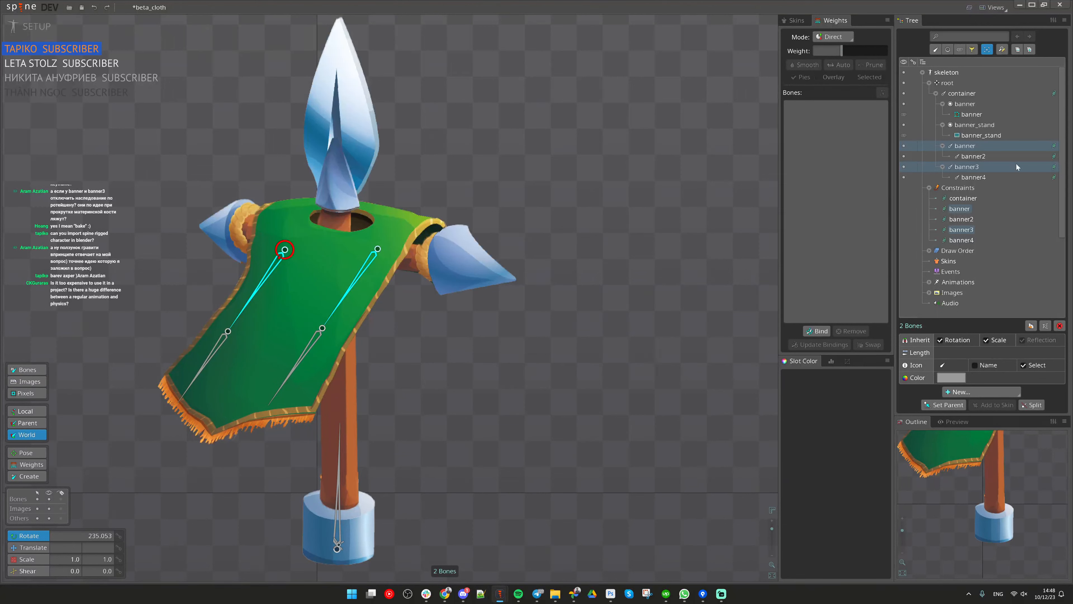
Step: Set gravity and wind to 0 and strength to 105.6 for the four cloth physics constraints
click(962, 240)
shift+click(960, 208)
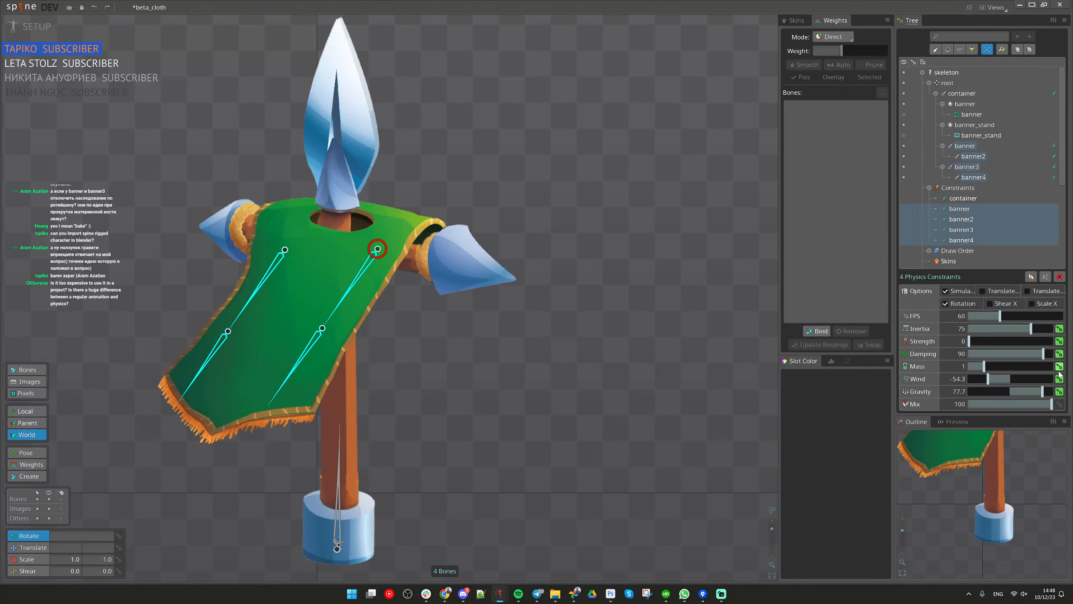
click(1011, 391)
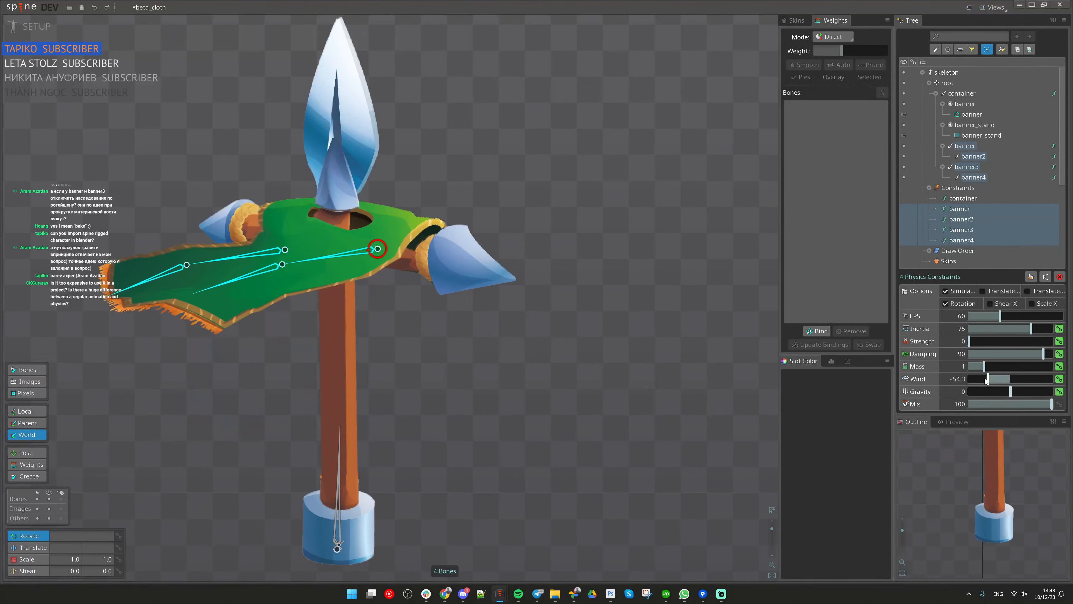
click(1010, 378)
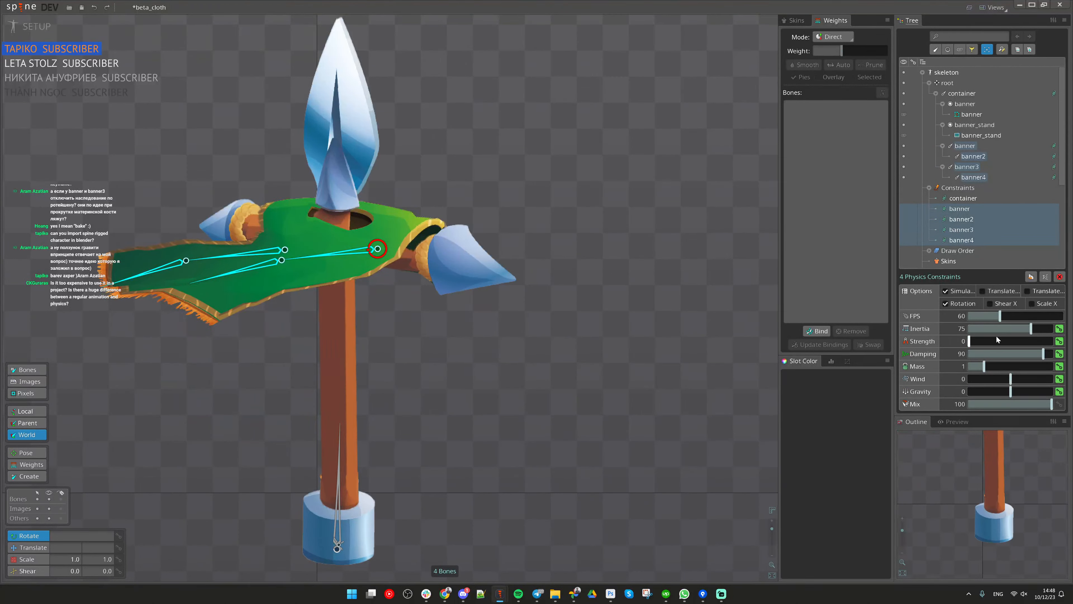
click(1017, 341)
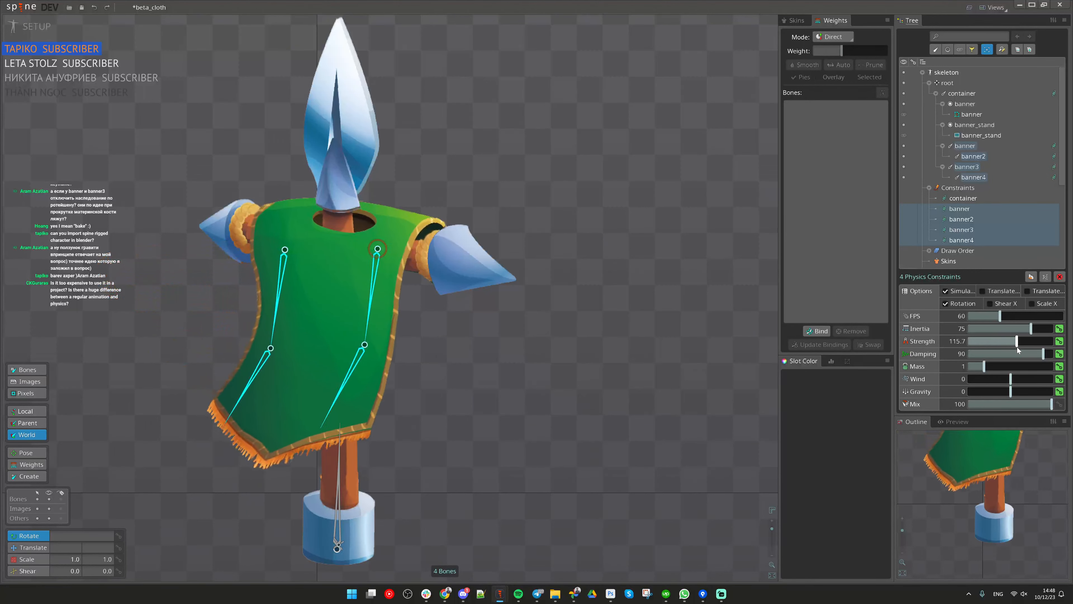
drag(1017, 348, 1013, 348)
scroll(475, 409, down, 1)
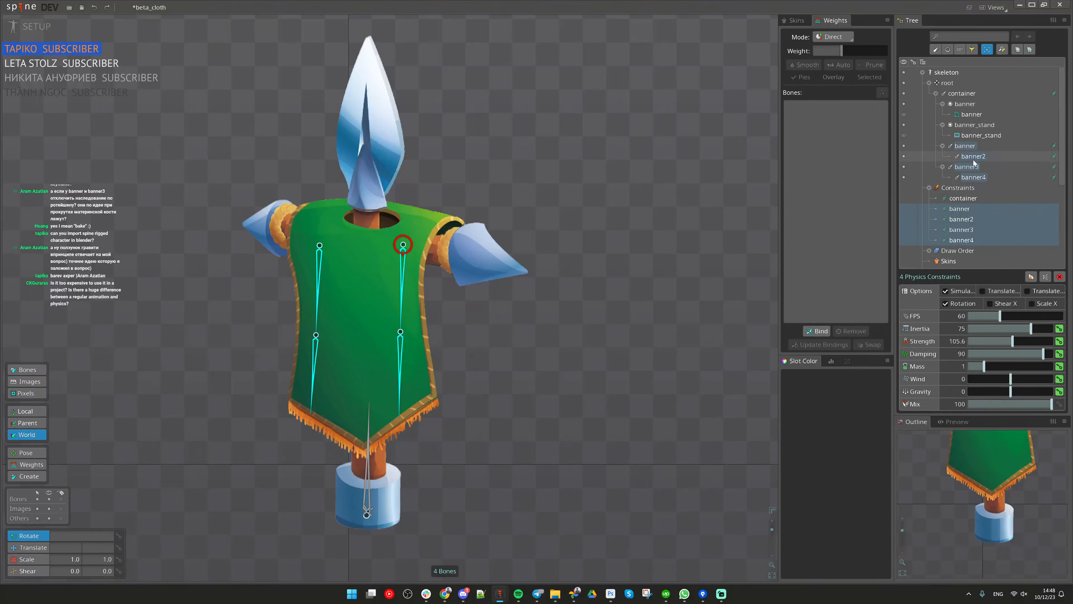
Step: Swing the container bone through about 138 and 212 degrees to about 260 degrees to test the cloth
click(402, 277)
ctrl+click(318, 287)
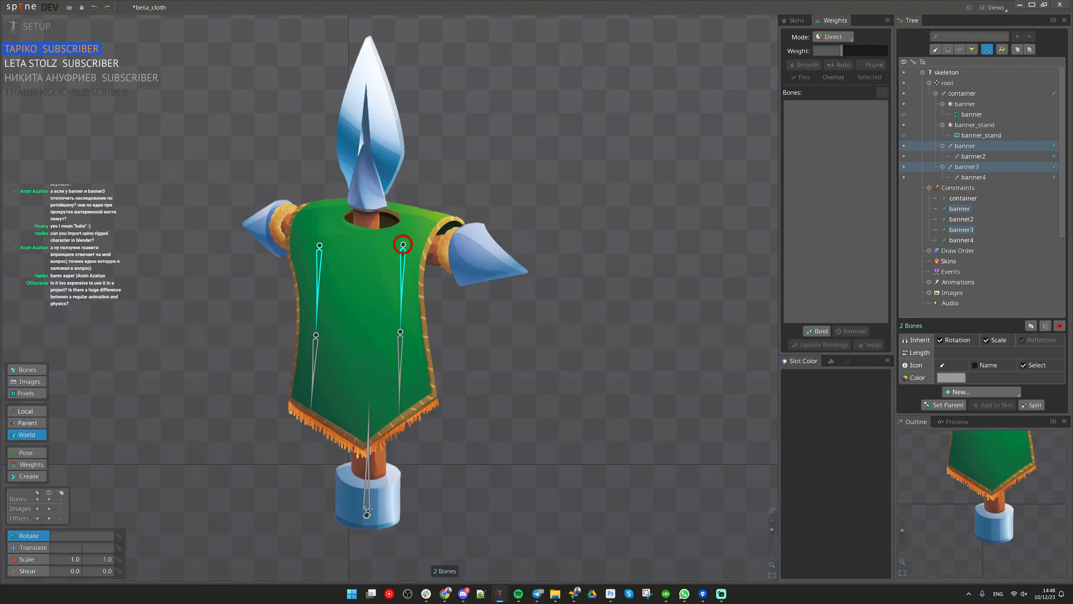
drag(377, 459, 417, 361)
scroll(357, 425, down, 2)
drag(357, 425, 541, 386)
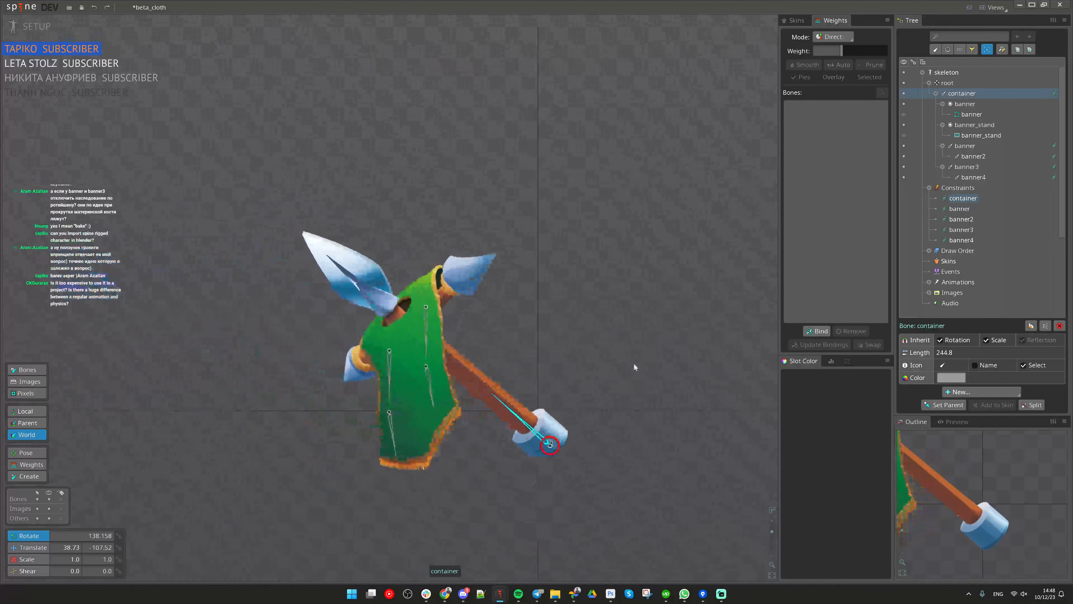
drag(634, 362, 482, 330)
drag(570, 462, 557, 276)
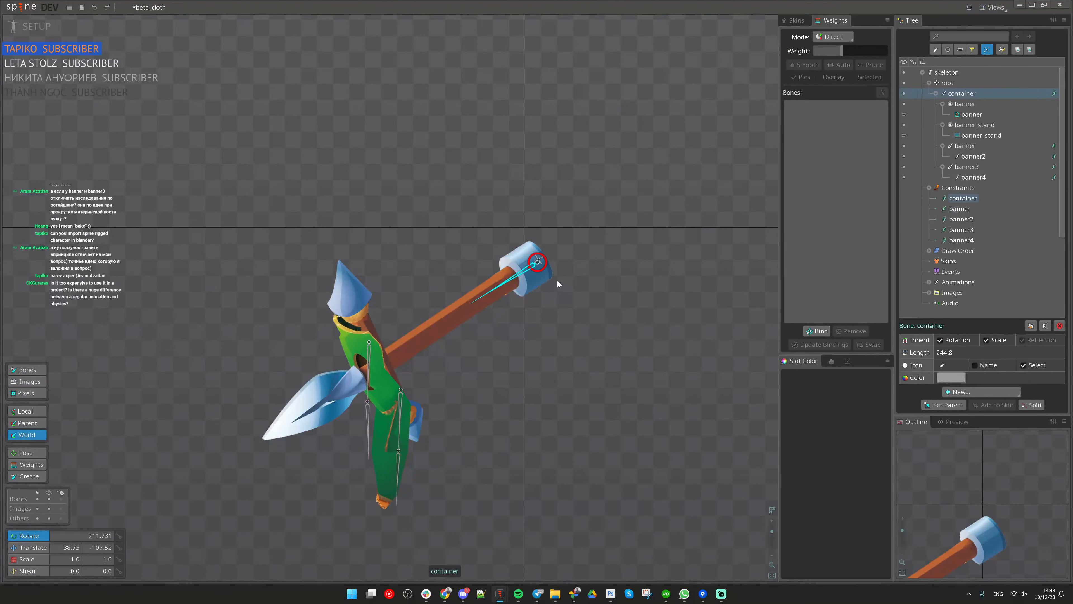
drag(565, 290, 803, 444)
Step: Examine the physics settings of the container constraint and of the four cloth constraints with the stand upside down
click(963, 198)
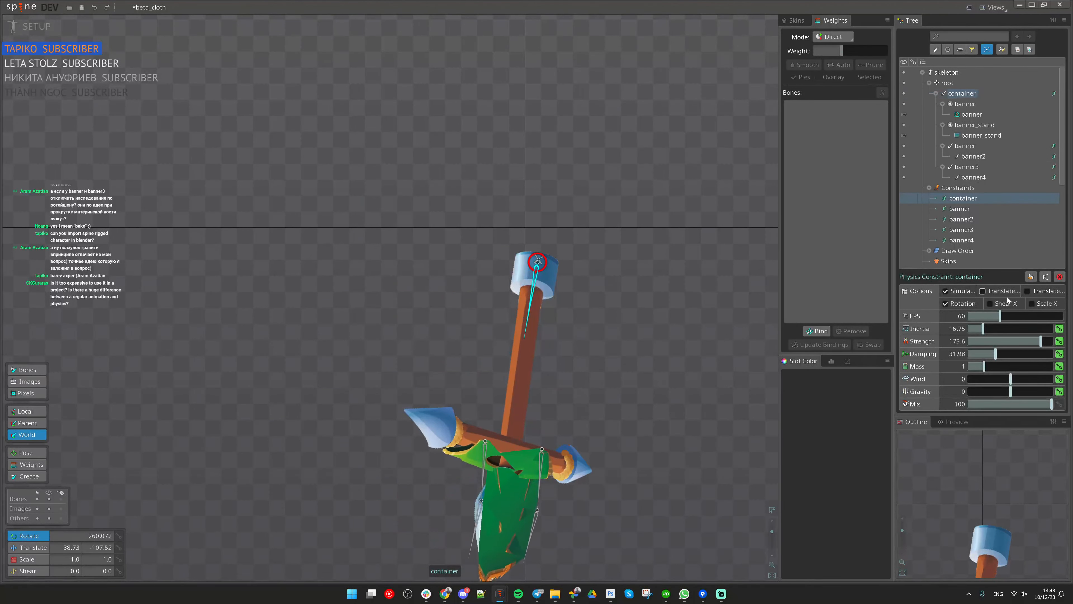
click(981, 241)
shift+click(963, 209)
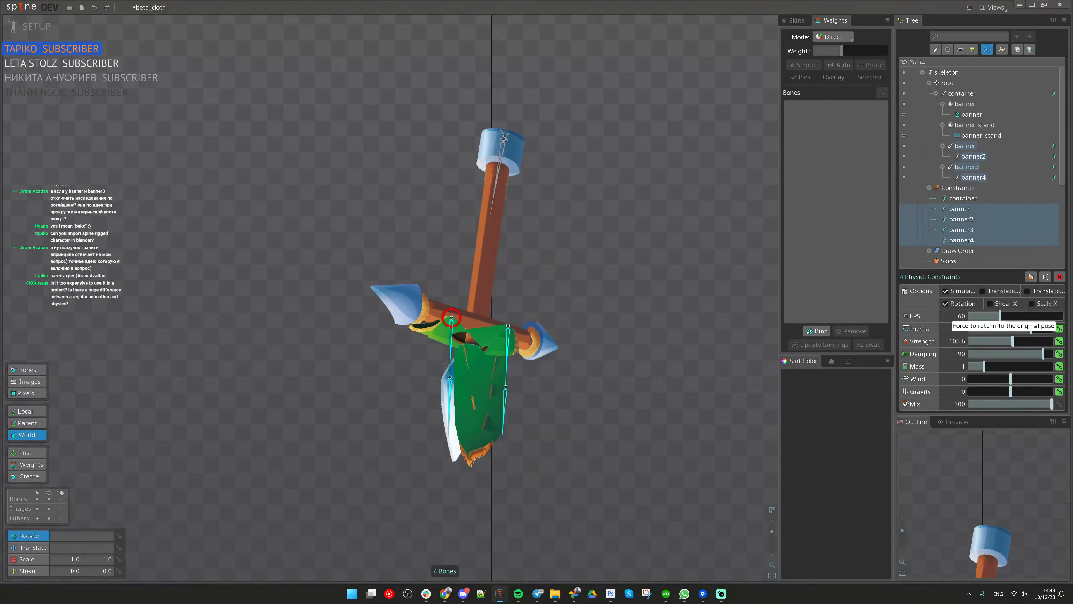
scroll(471, 260, up, 2)
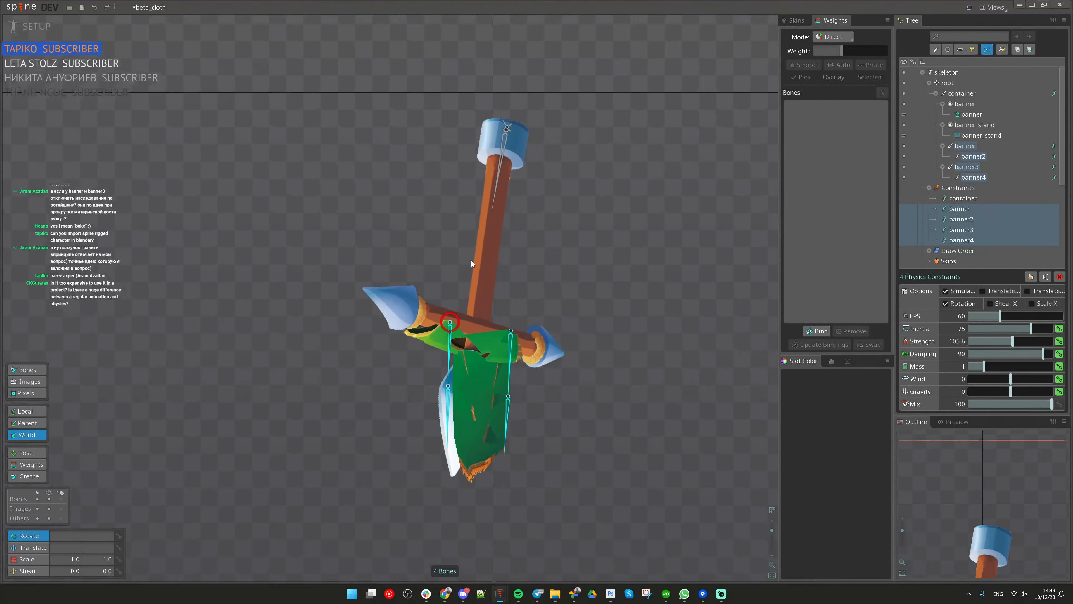
drag(628, 280, 564, 282)
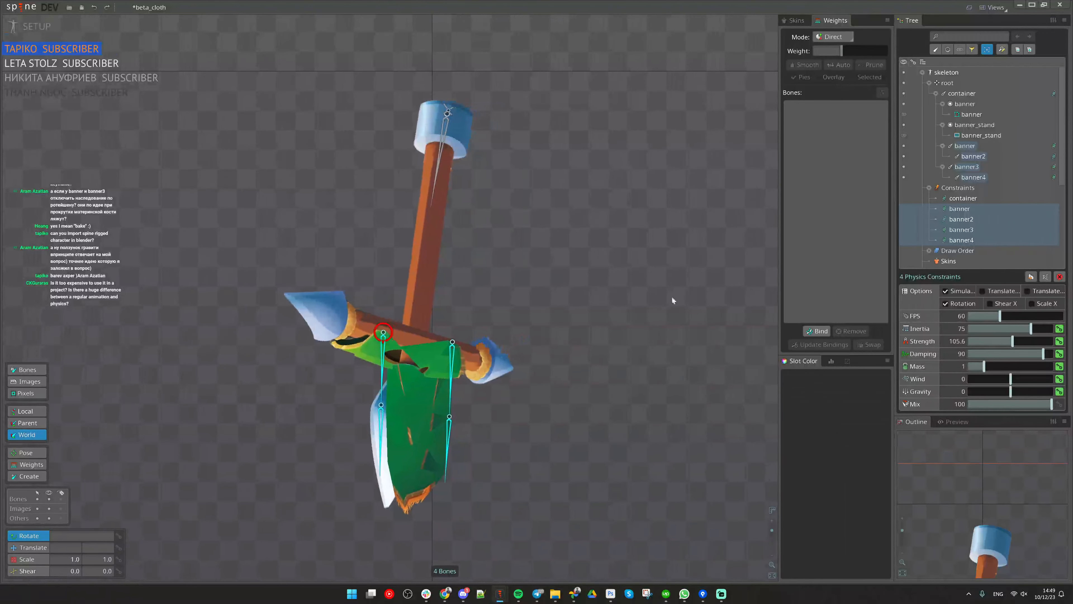
Step: Rotate the stand back upright so the cloth swings into its hanging position
drag(571, 112, 564, 319)
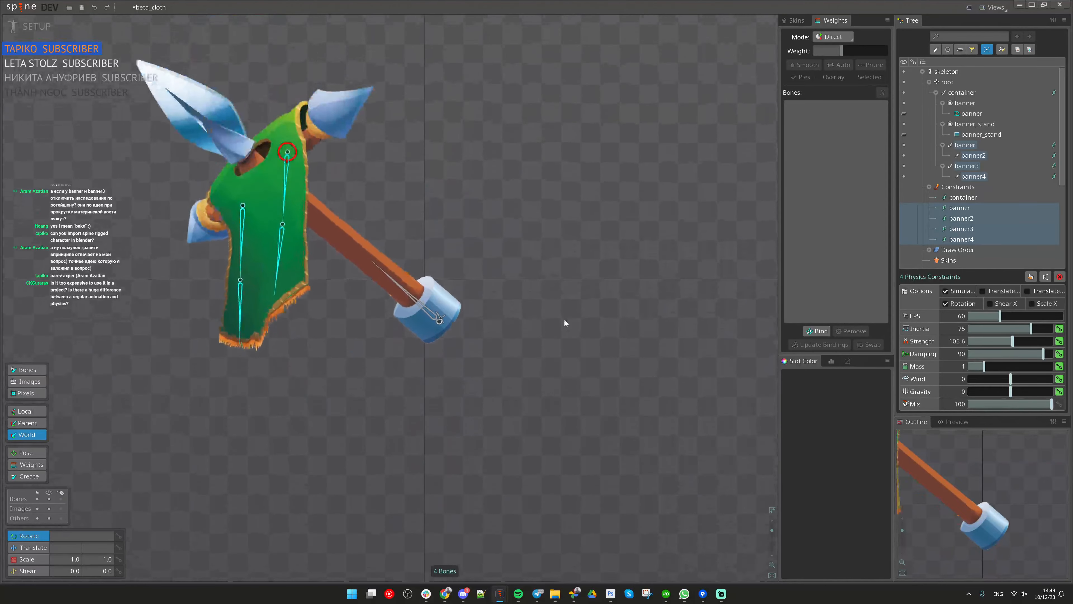
scroll(598, 298, down, 1)
drag(582, 251, 567, 301)
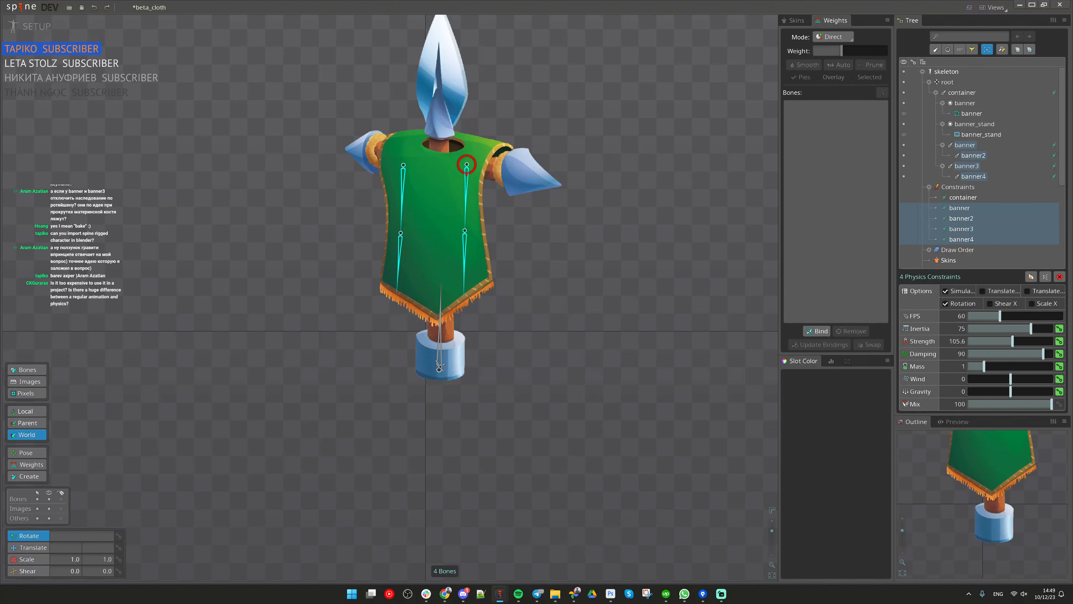
drag(523, 300, 482, 346)
drag(528, 226, 501, 288)
scroll(404, 288, up, 1)
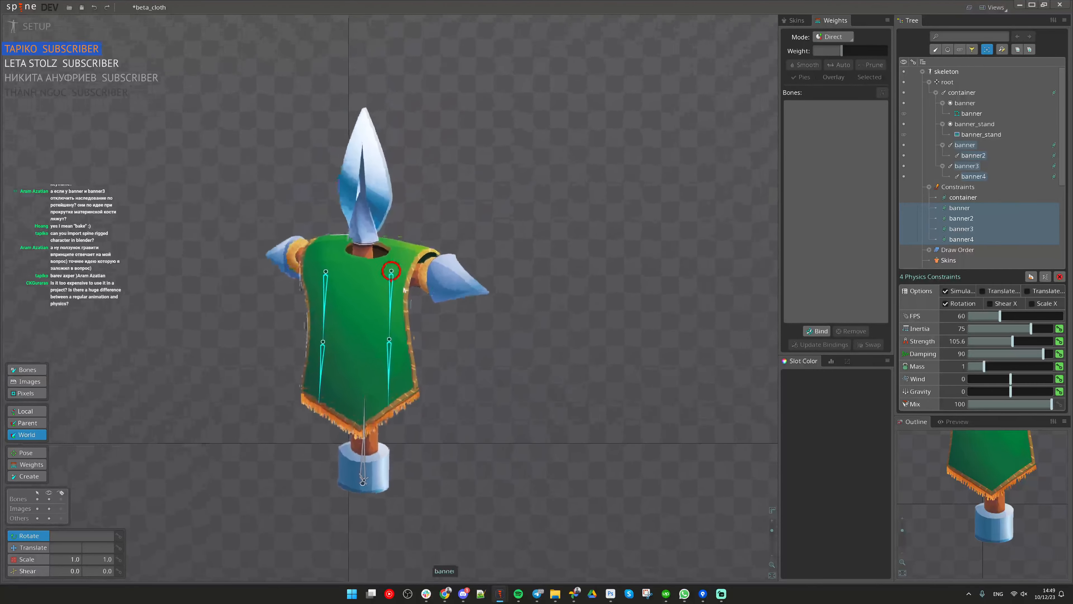
scroll(404, 290, up, 1)
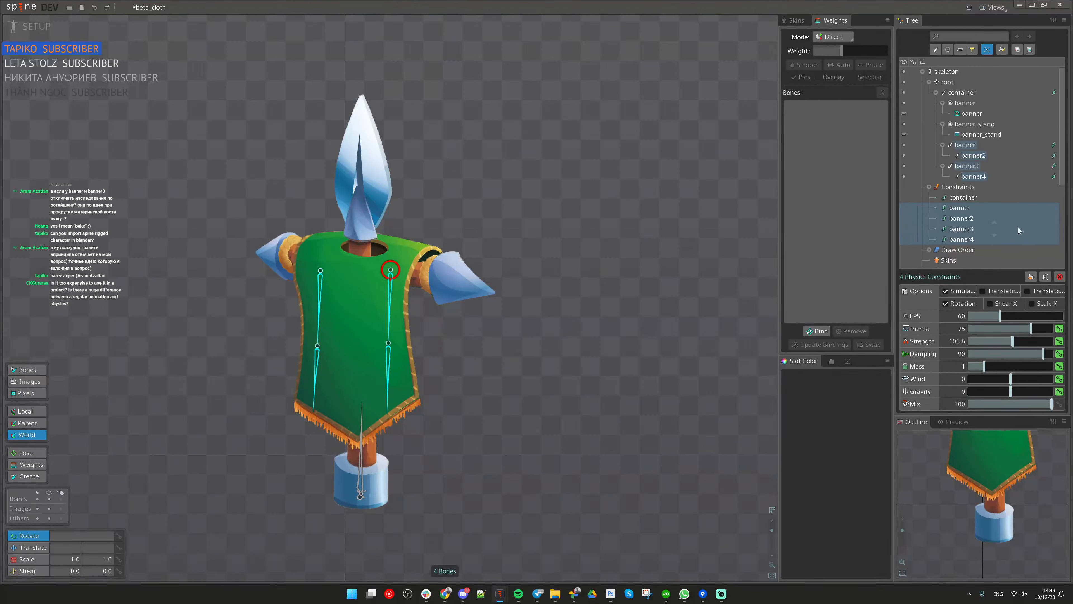
scroll(1019, 231, down, 3)
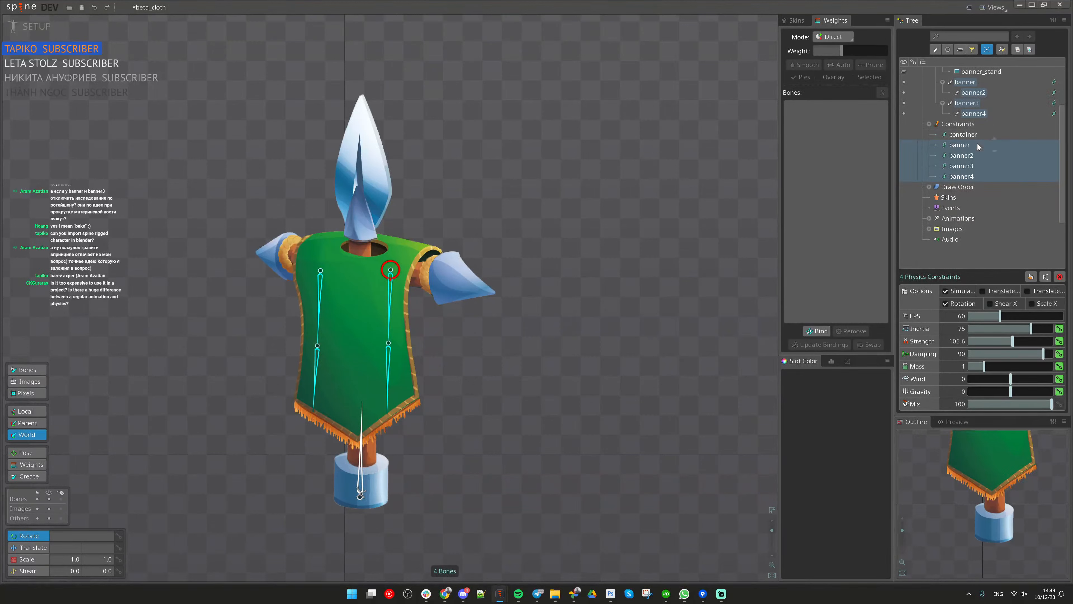
scroll(970, 190, up, 3)
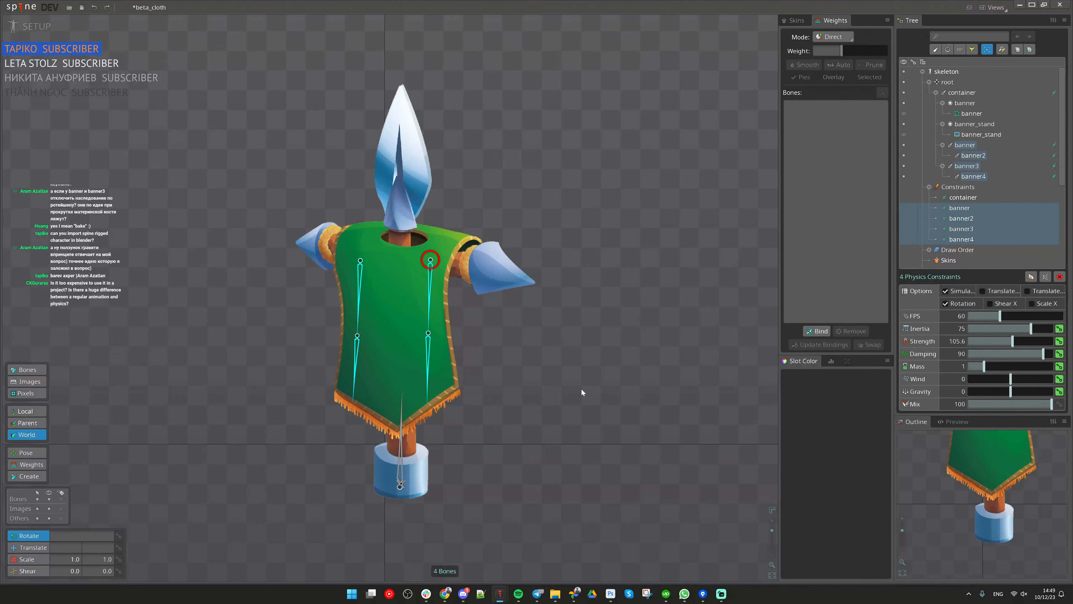
scroll(989, 191, down, 2)
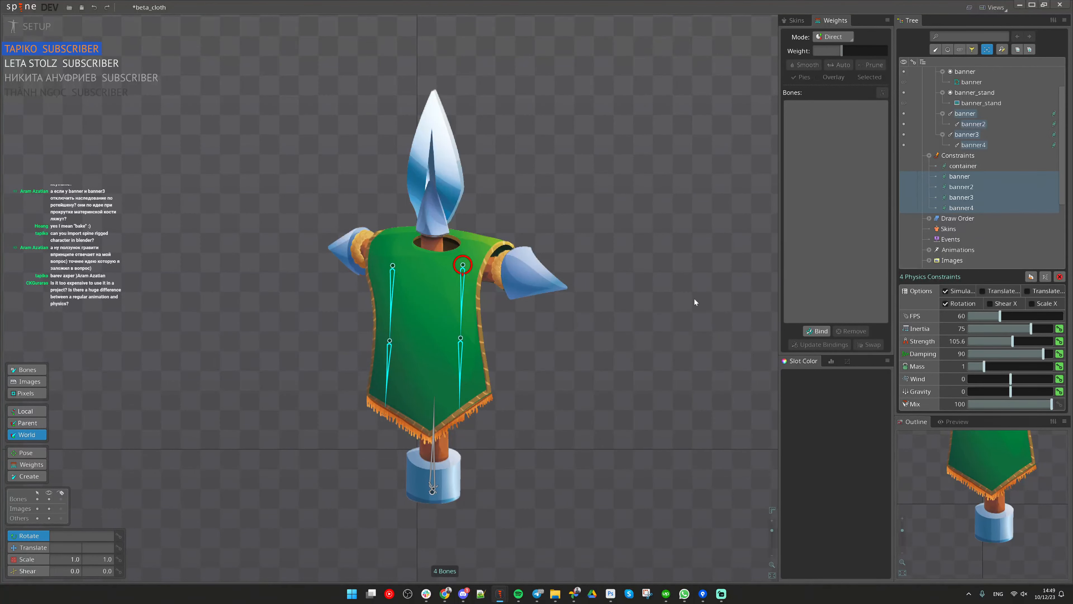
drag(564, 315, 529, 274)
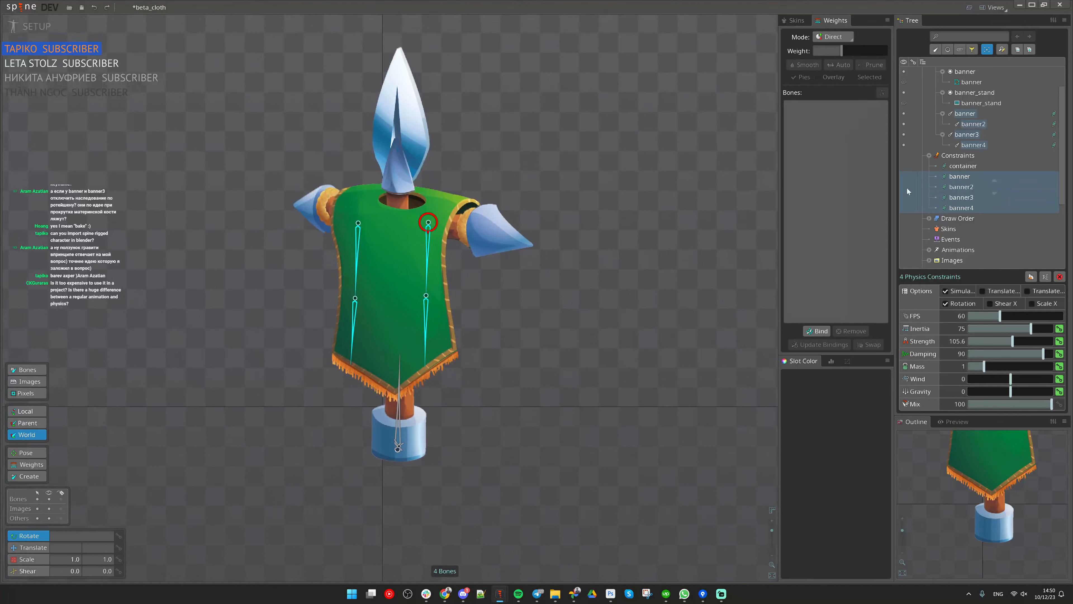
scroll(427, 299, up, 2)
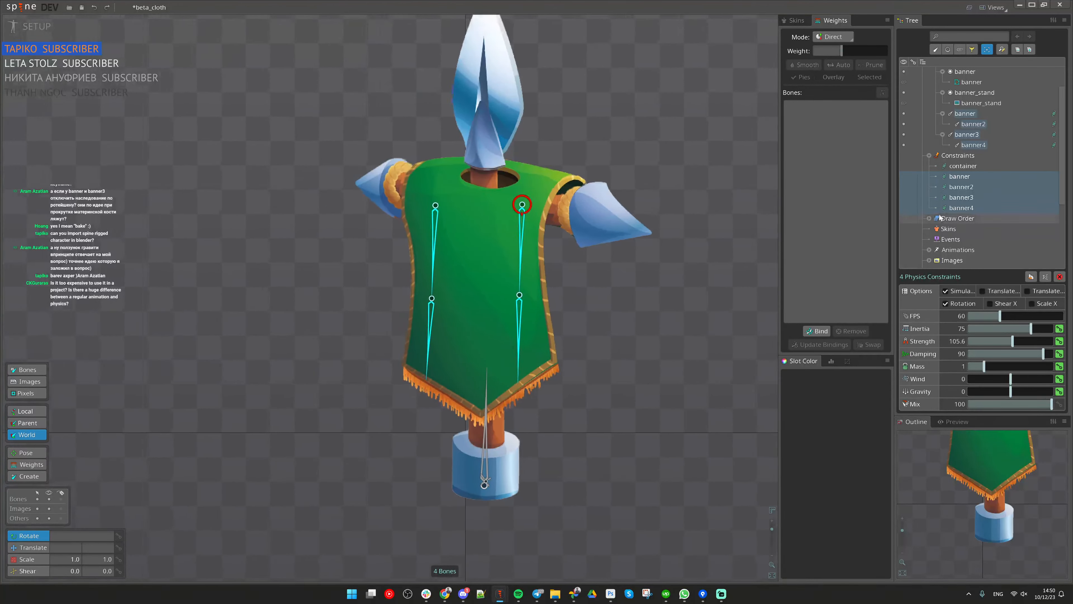
Step: Inspect the banner3 physics constraint and compare the inherit settings of the lower and upper pairs of cloth bones
click(962, 197)
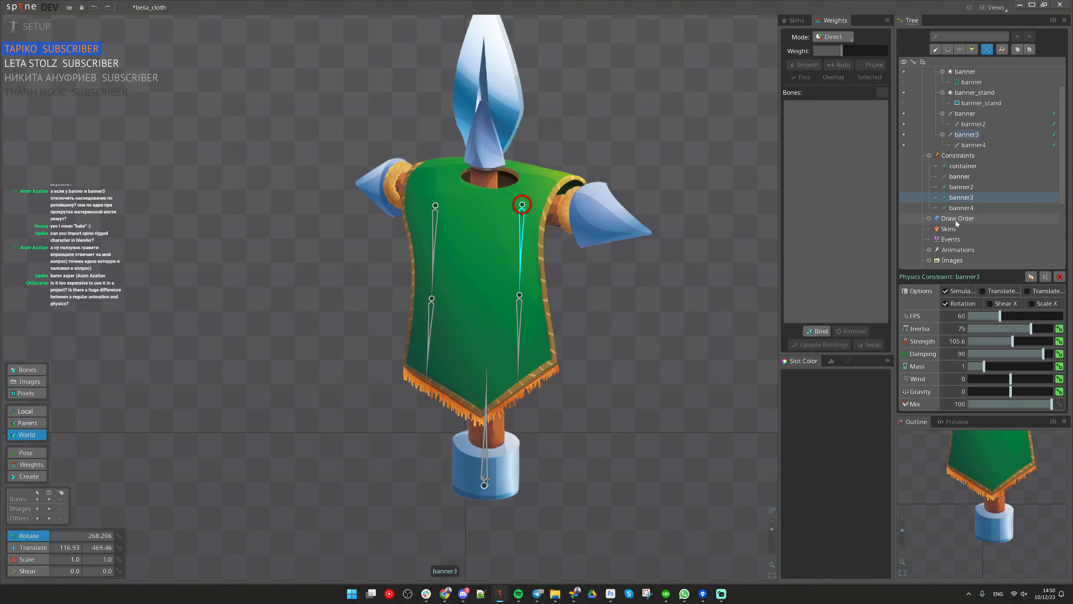
drag(674, 295, 575, 323)
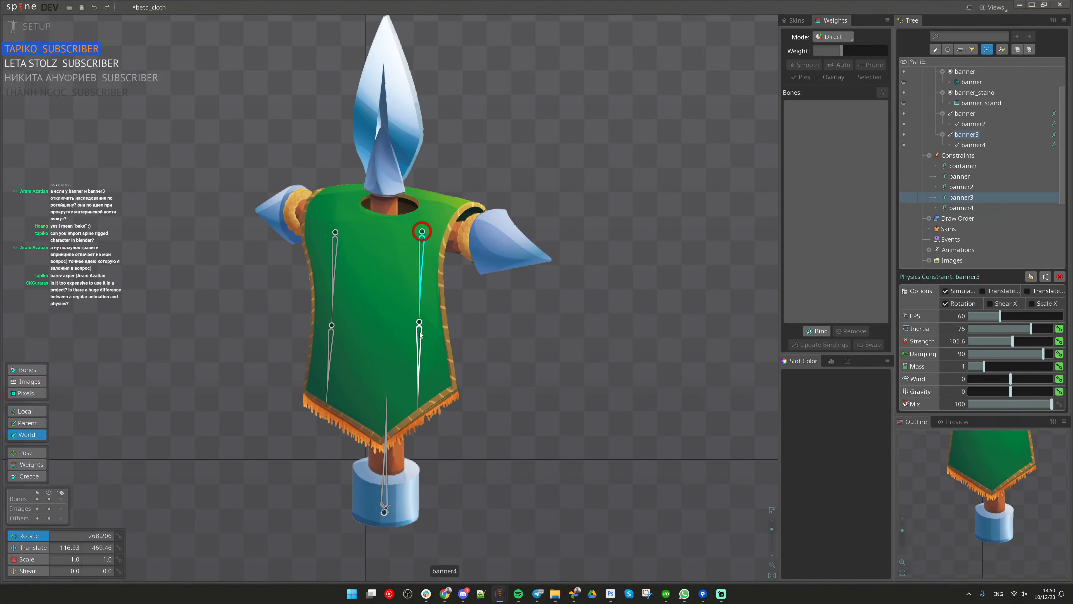
click(419, 322)
ctrl+click(330, 345)
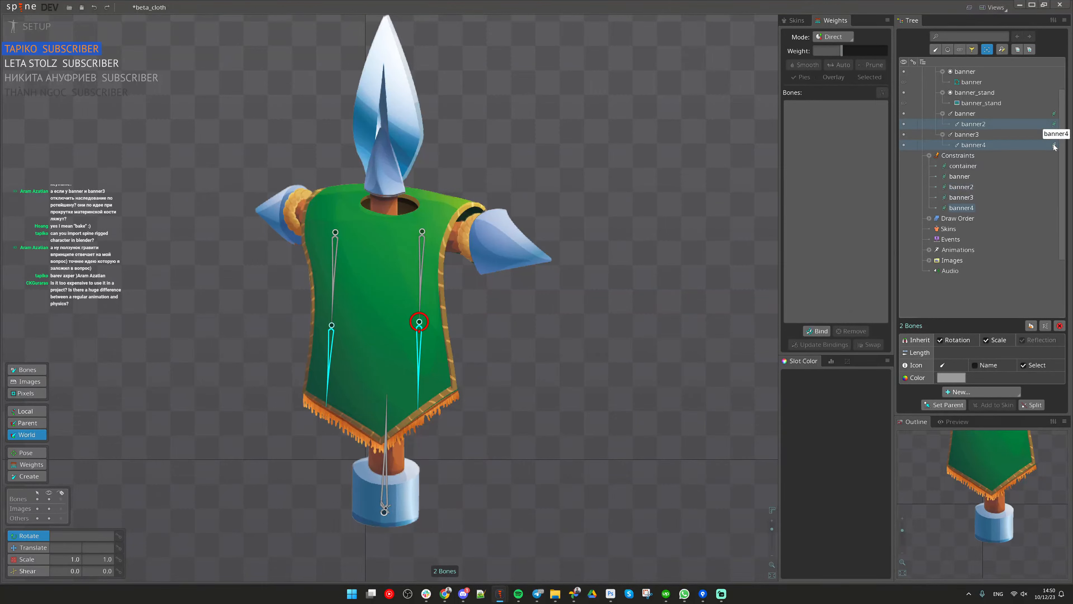
click(421, 274)
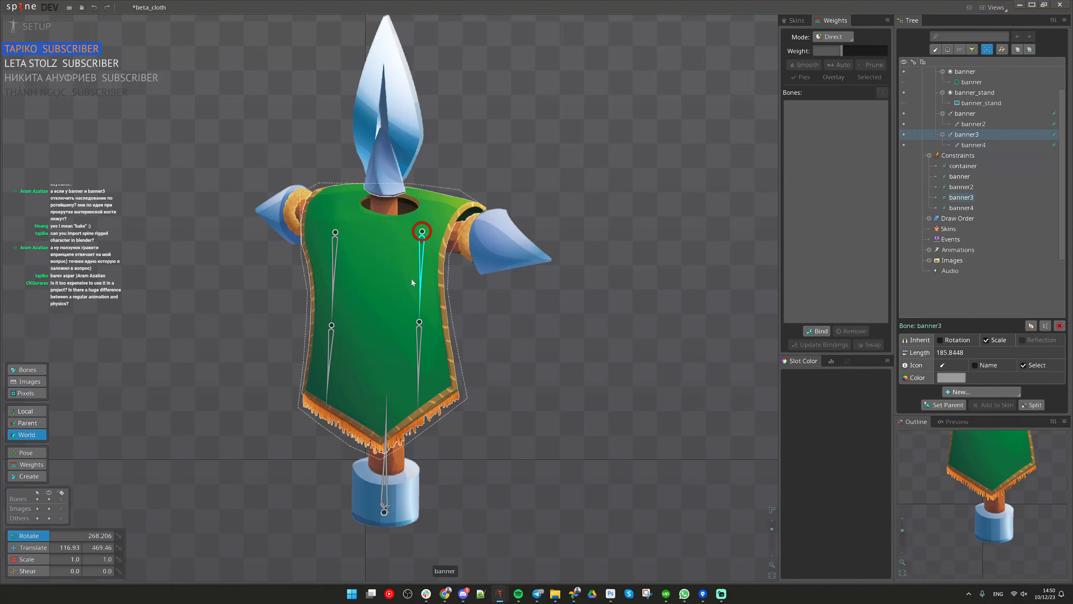
ctrl+click(335, 275)
scroll(543, 407, down, 1)
scroll(543, 410, down, 2)
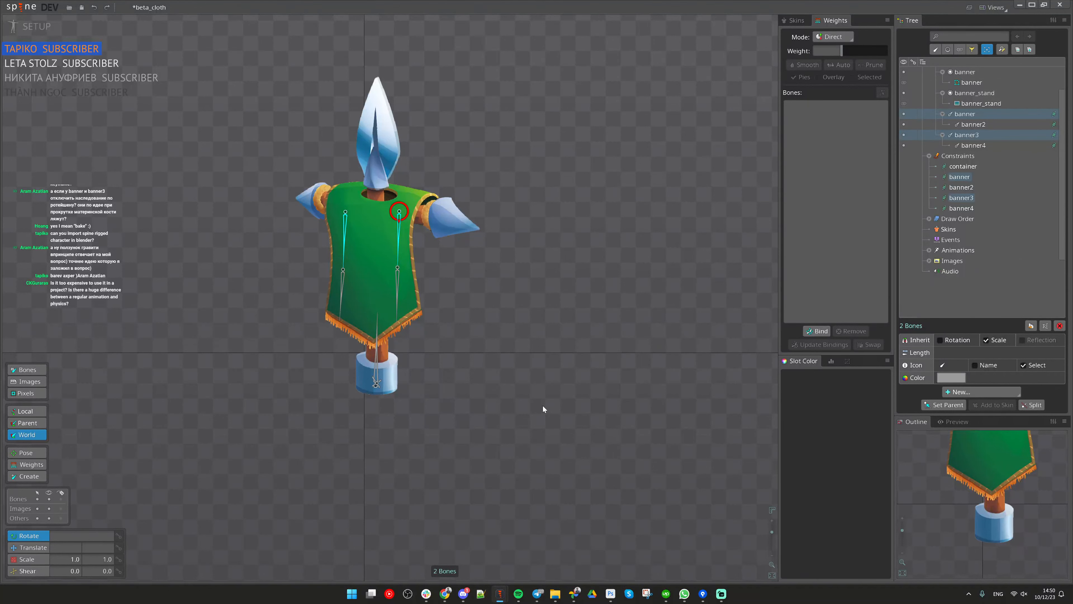
drag(529, 385, 517, 434)
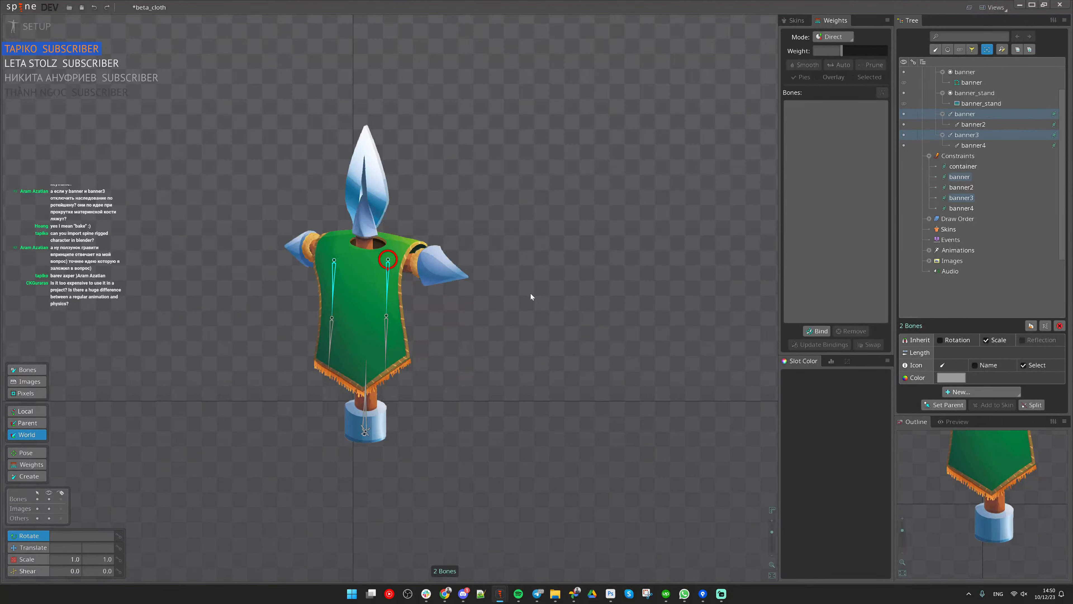
scroll(531, 294, up, 2)
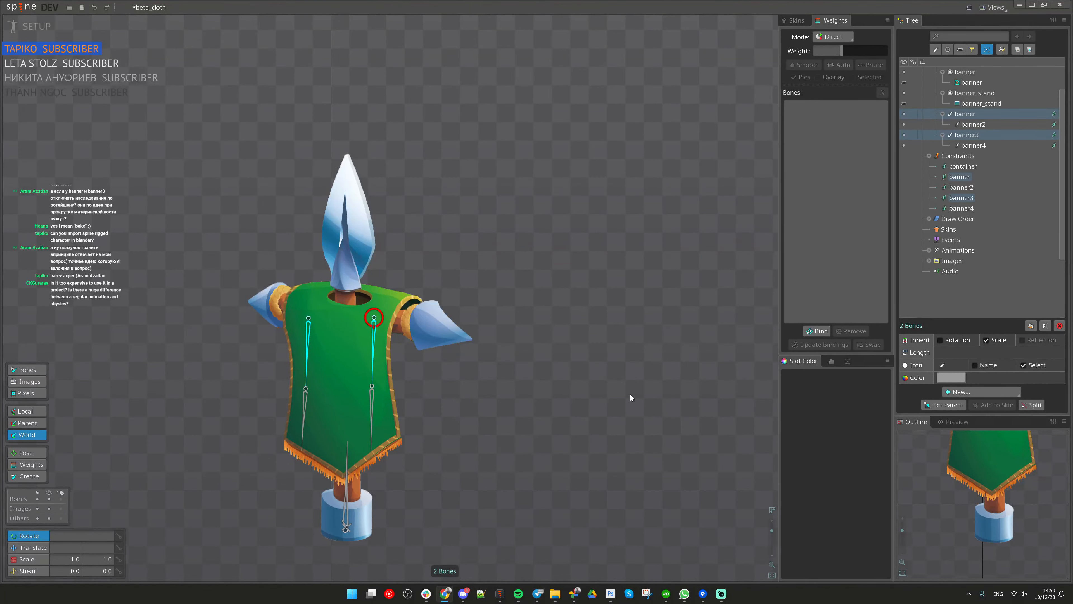
scroll(495, 347, down, 1)
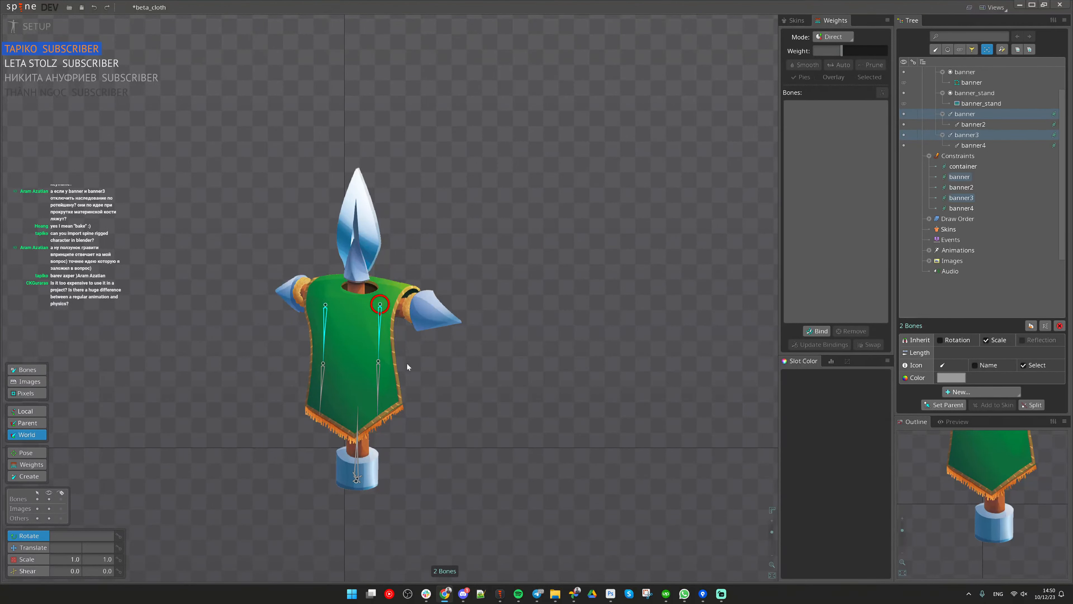
Step: Rotate the container bone slightly to test the cloth's swing and undo the rotation
scroll(406, 363, up, 1)
click(353, 471)
drag(544, 445, 614, 466)
key(ctrl+z)
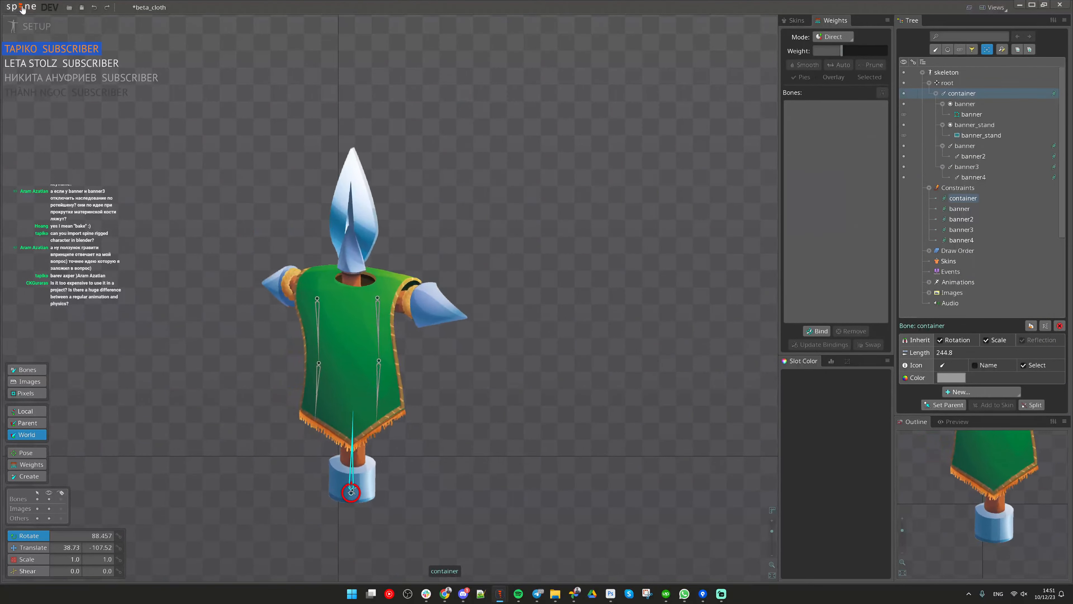
Step: Open the recent project 4 - vfx\beta, saving the changes to beta_cloth
click(21, 8)
mouse_move(51, 45)
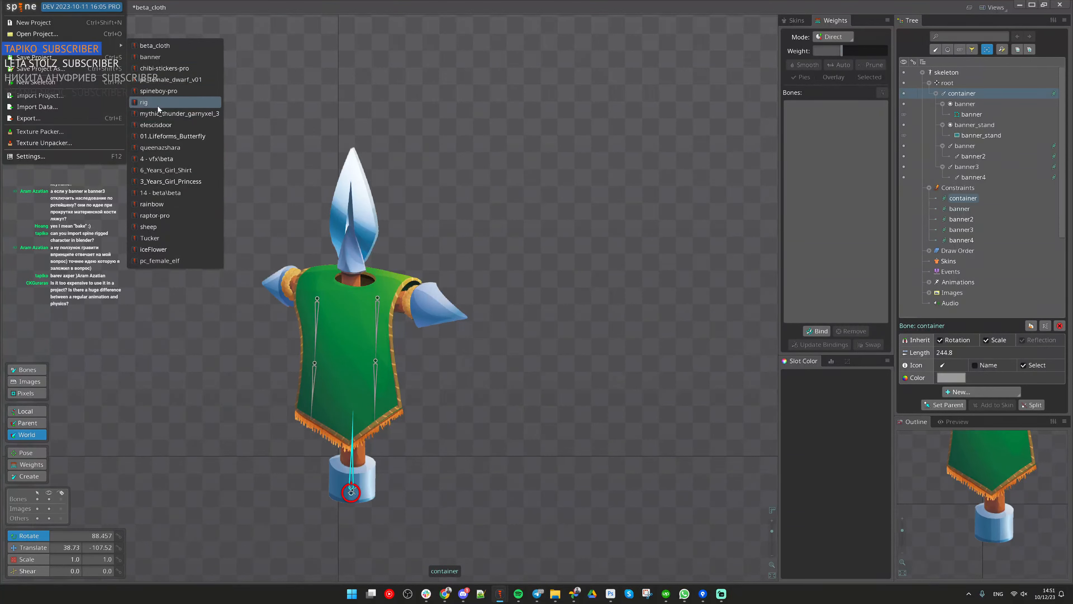
click(171, 161)
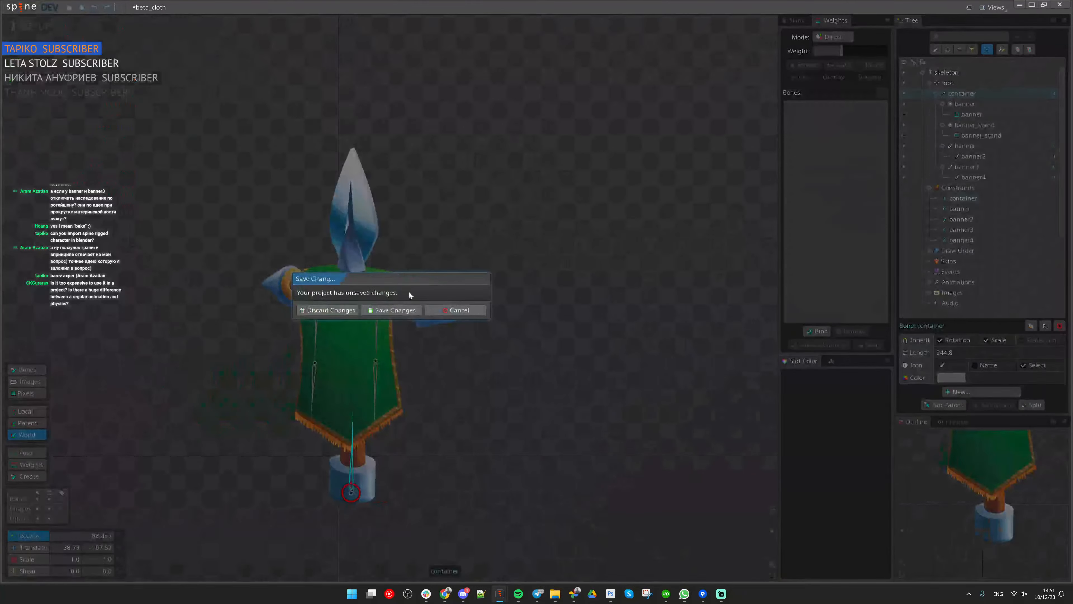
click(389, 310)
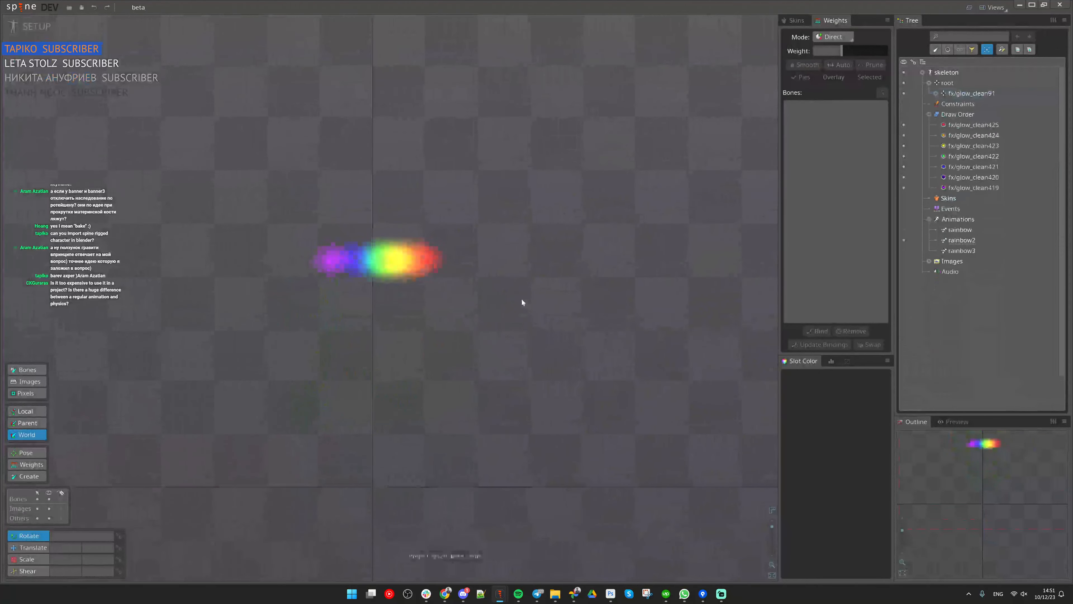
Step: Try moving the rainbow's fx/glow_clean91 bone with the Translate tool and undo the move
click(406, 280)
drag(559, 272, 459, 314)
key(v)
drag(443, 291, 547, 158)
key(ctrl+z)
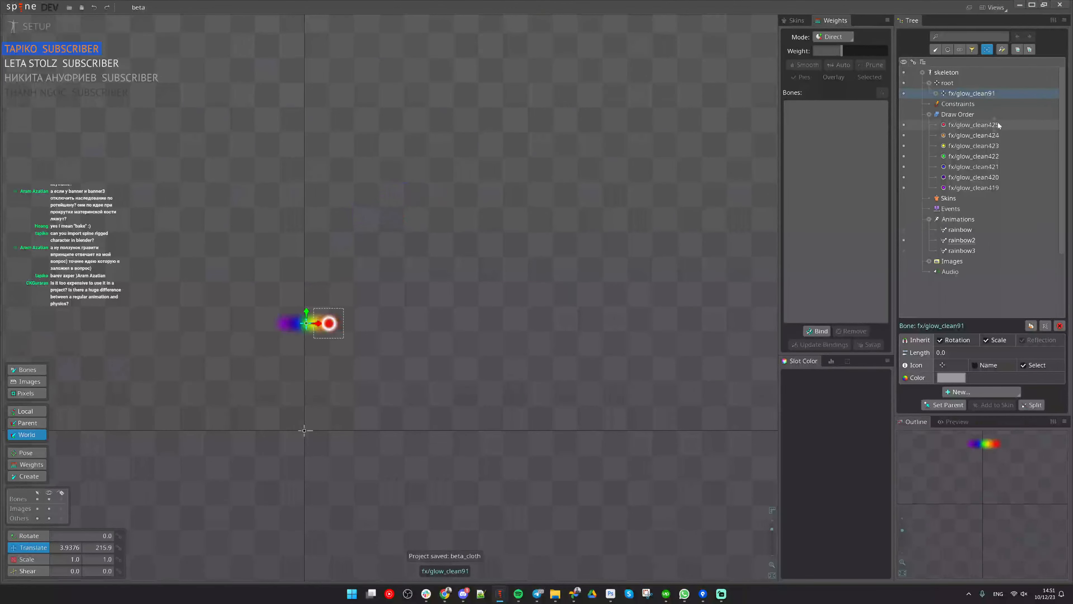
Step: Duplicate the fx/glow_clean91 bone with its keys, and duplicate the resulting pair with keys to get four glow bones
click(1031, 326)
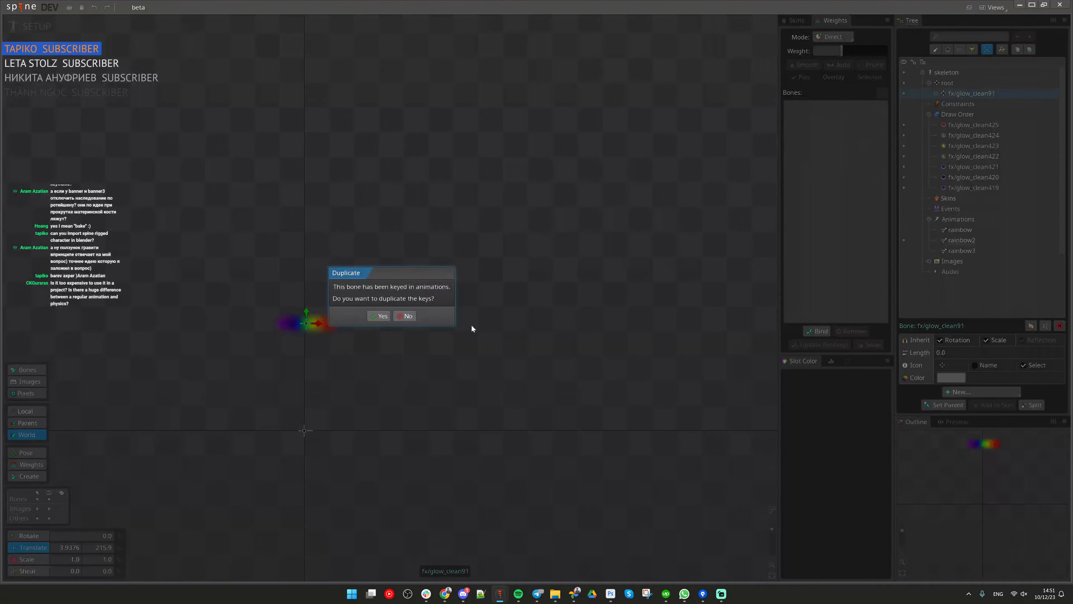
click(379, 316)
ctrl+click(981, 93)
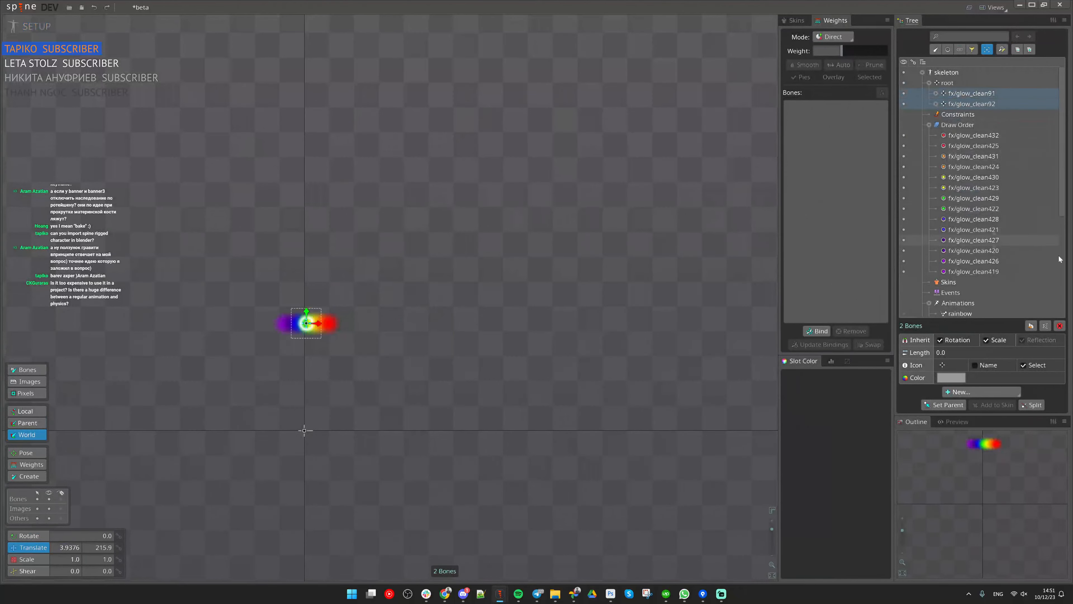
click(1031, 326)
click(374, 316)
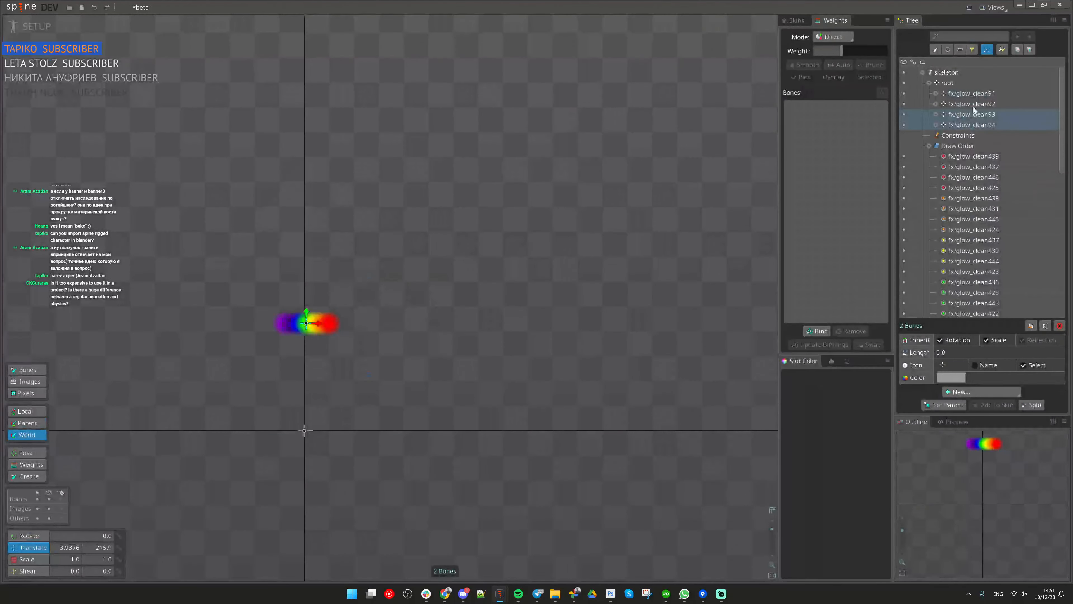
Step: Duplicate all the glow bones with their keys twice more, going from four to eight and then sixteen bones
click(974, 94)
shift+click(972, 124)
click(1031, 325)
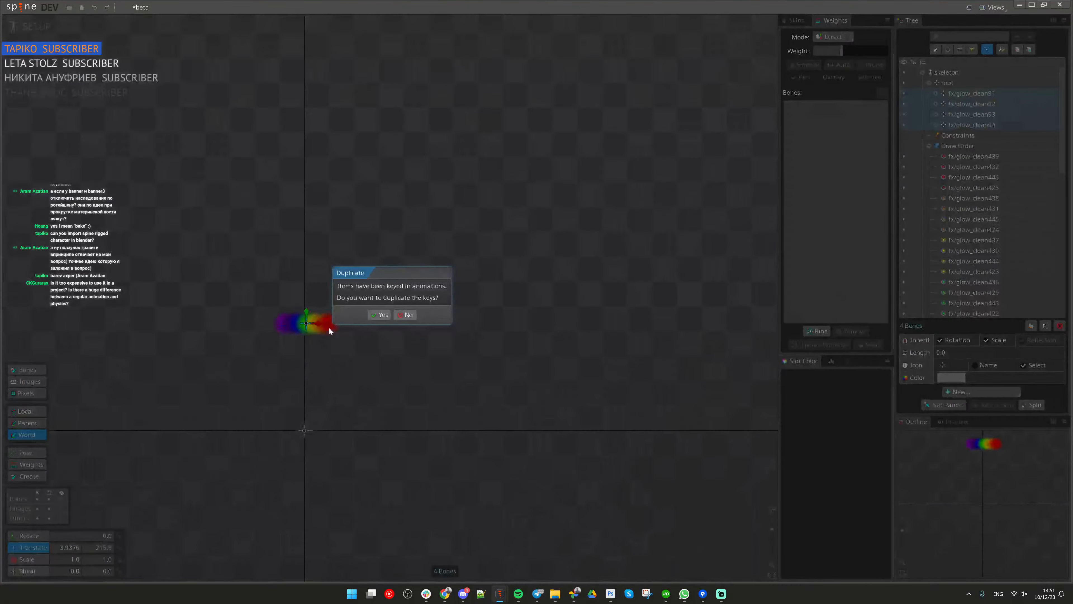
click(391, 317)
click(985, 91)
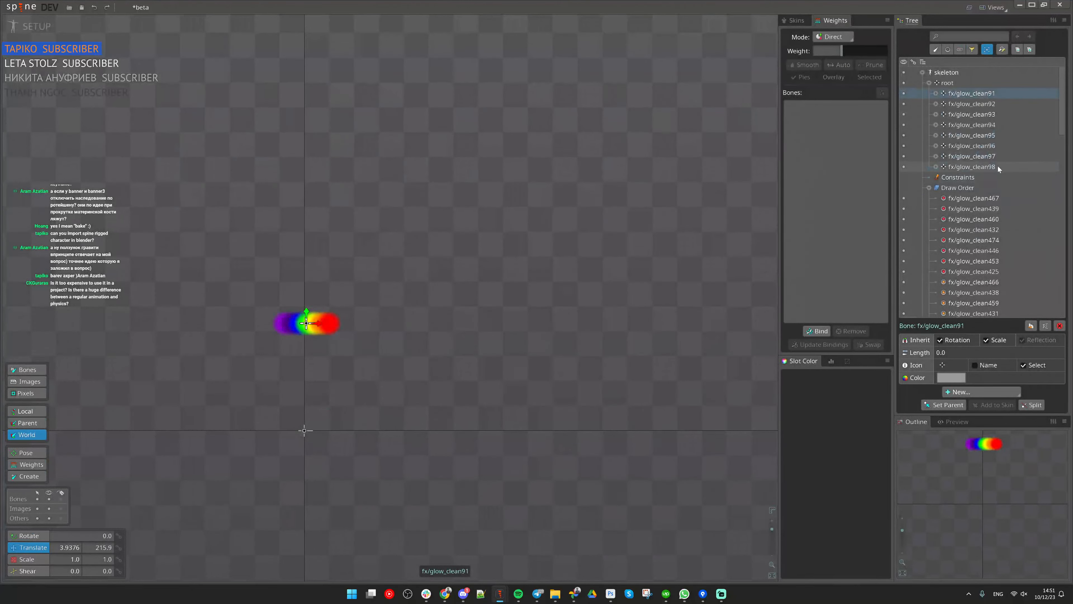
shift+click(998, 167)
click(1032, 326)
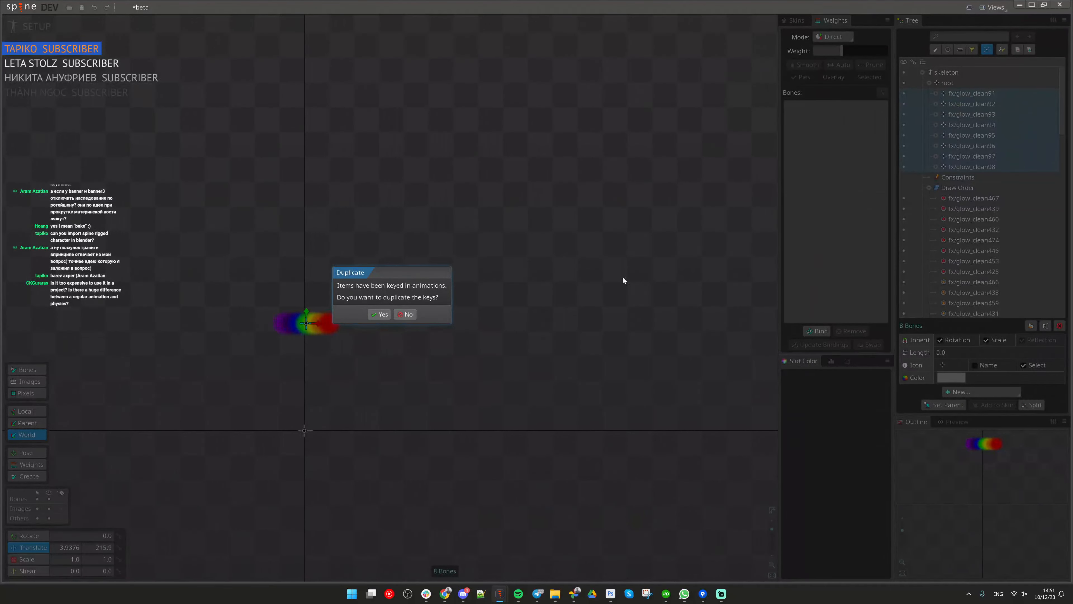
click(374, 315)
Step: Add physics constraints to all sixteen glow bones, fx/glow_clean91 through fx/glow_clean106
scroll(1013, 209, down, 2)
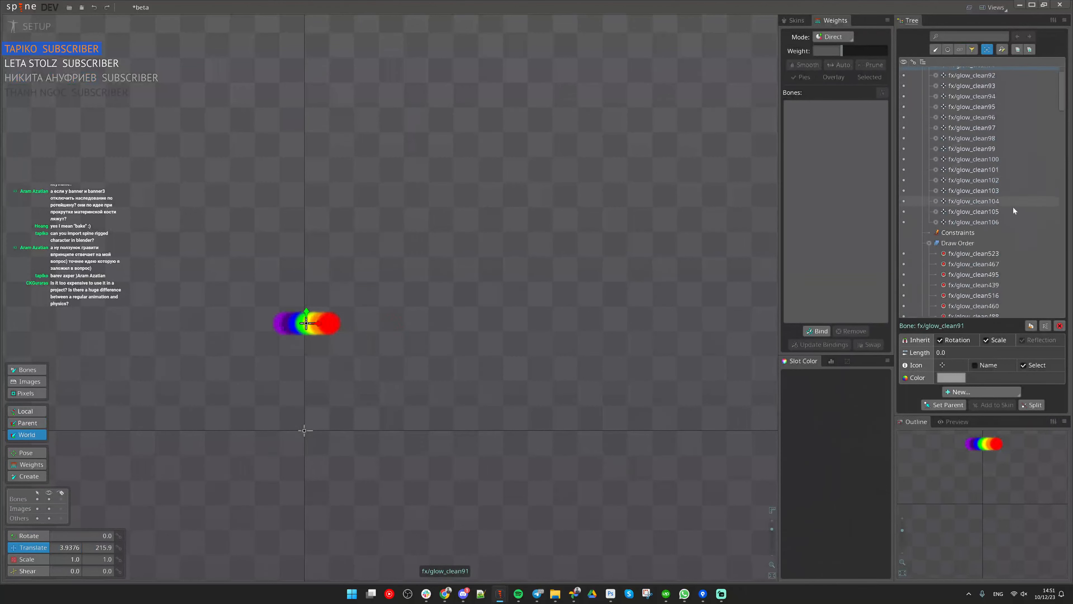
shift+click(993, 220)
click(982, 391)
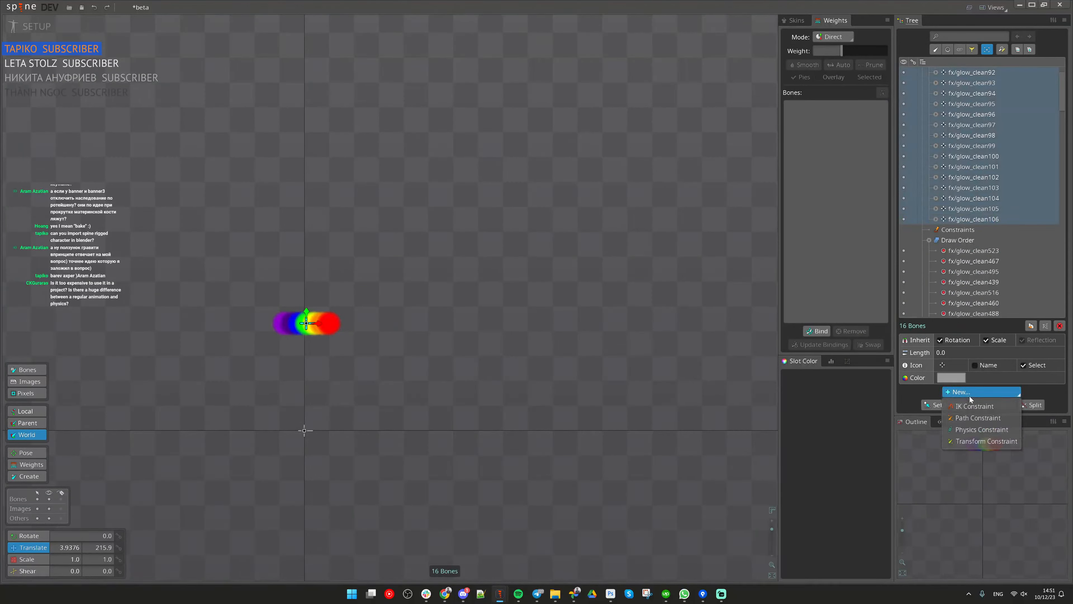
click(982, 425)
Step: Enable both Translate options and Simulate for all sixteen glow physics constraints
scroll(1001, 237, down, 6)
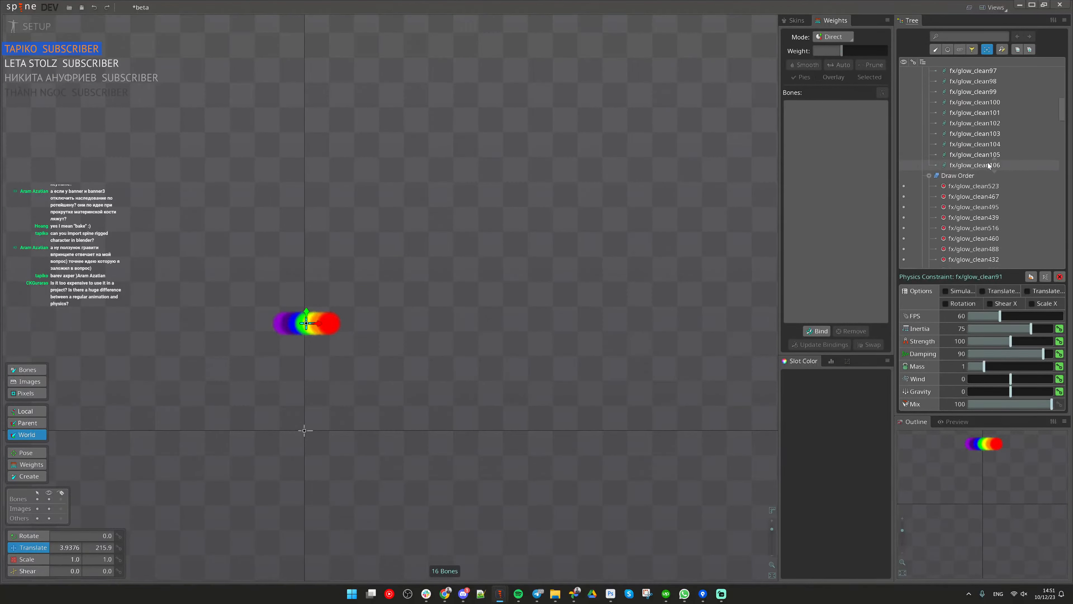
shift+click(990, 165)
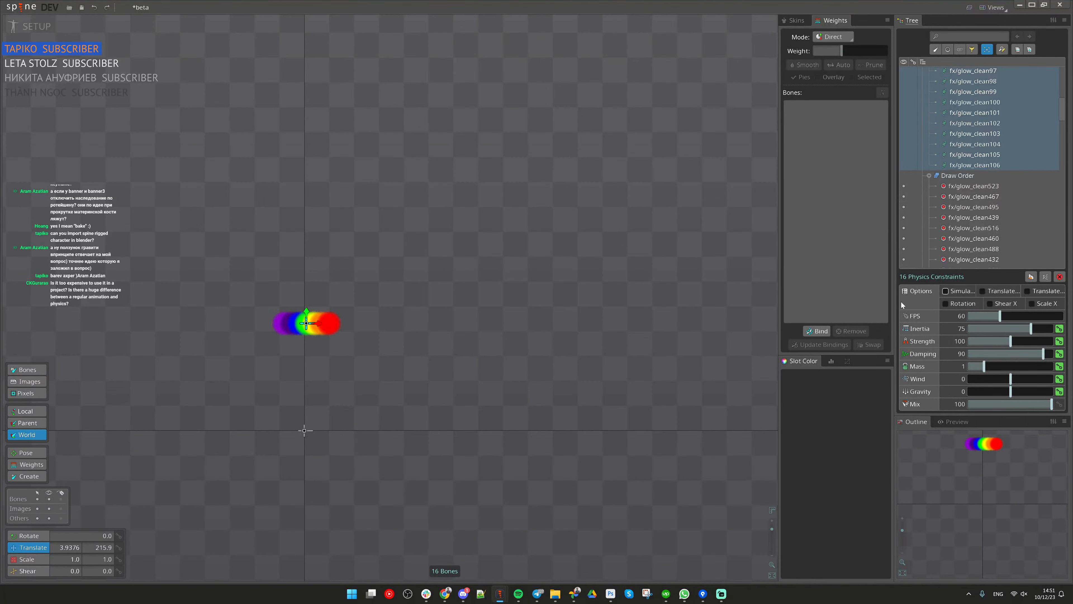
scroll(486, 355, down, 1)
drag(487, 355, 523, 382)
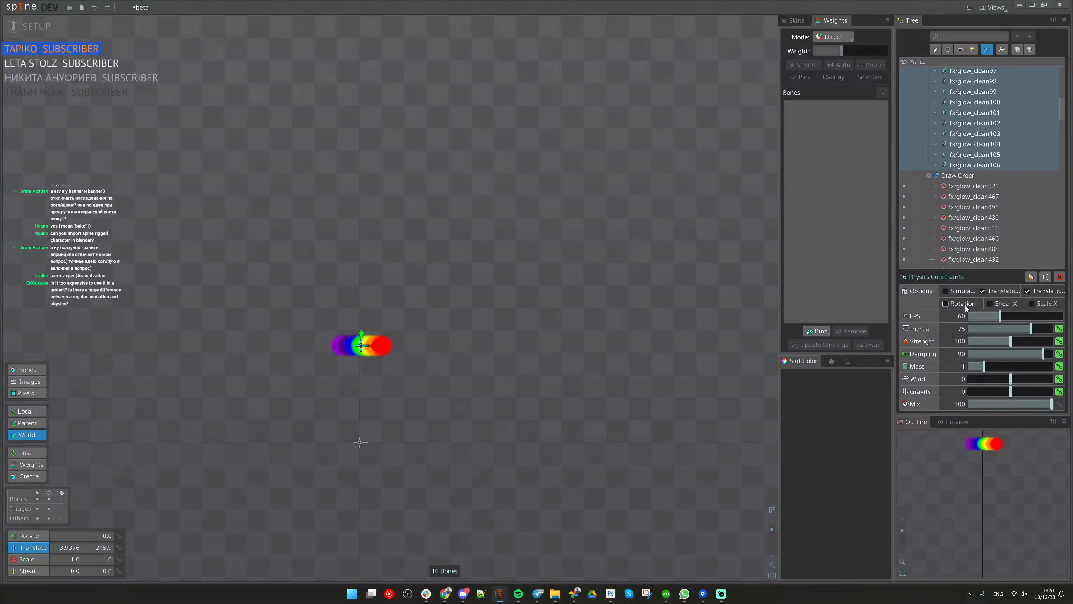
click(946, 291)
Step: Move the root bone about 167 units horizontally and 6 vertically to test the glow physics, and undo the move
scroll(1016, 174, up, 5)
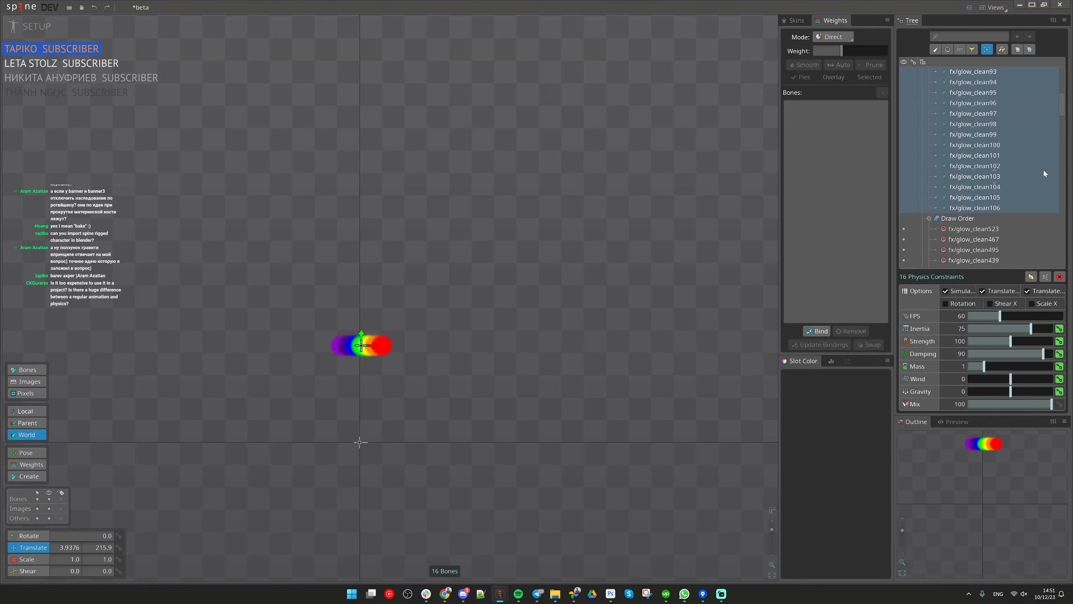
scroll(1017, 173, up, 1)
click(949, 83)
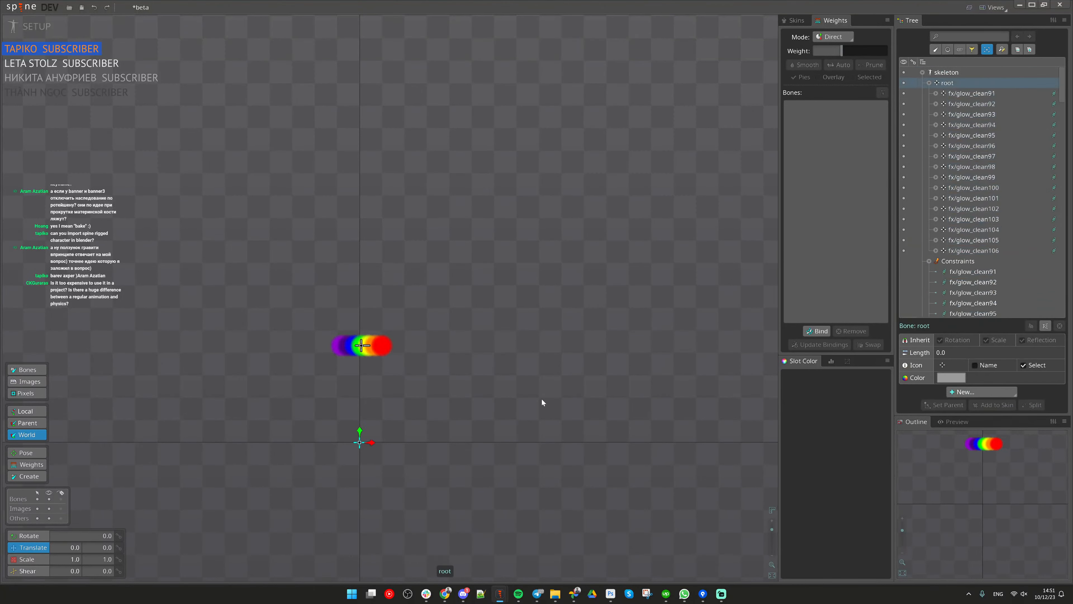
drag(544, 402, 616, 397)
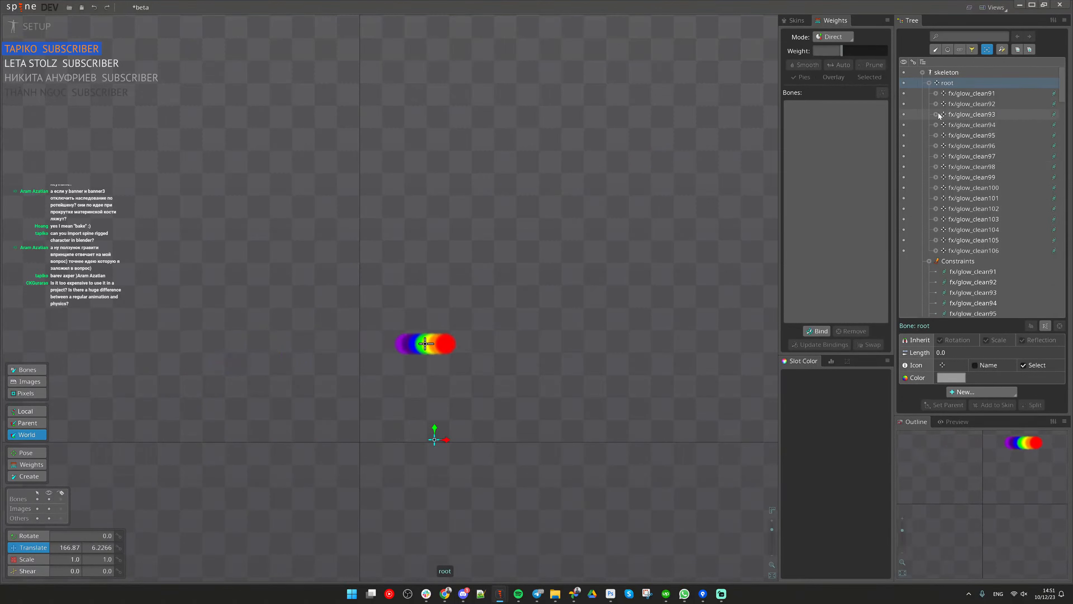
key(ctrl+z)
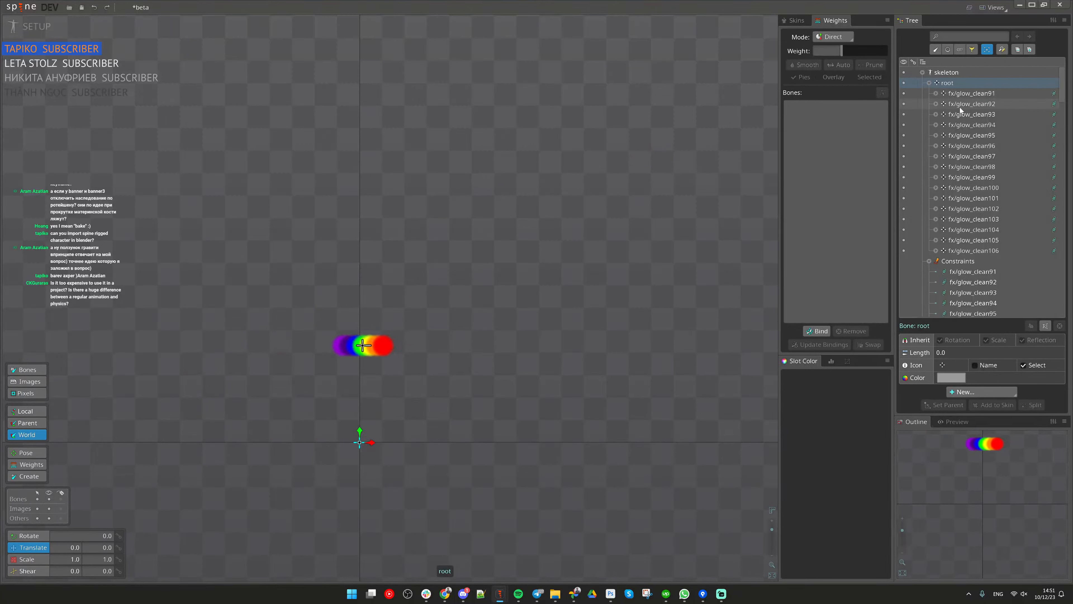
Step: Parent each glow bone to the preceding one, nesting fx/glow_clean92 through fx/glow_clean106 into a chain under fx/glow_clean91
drag(960, 107, 968, 93)
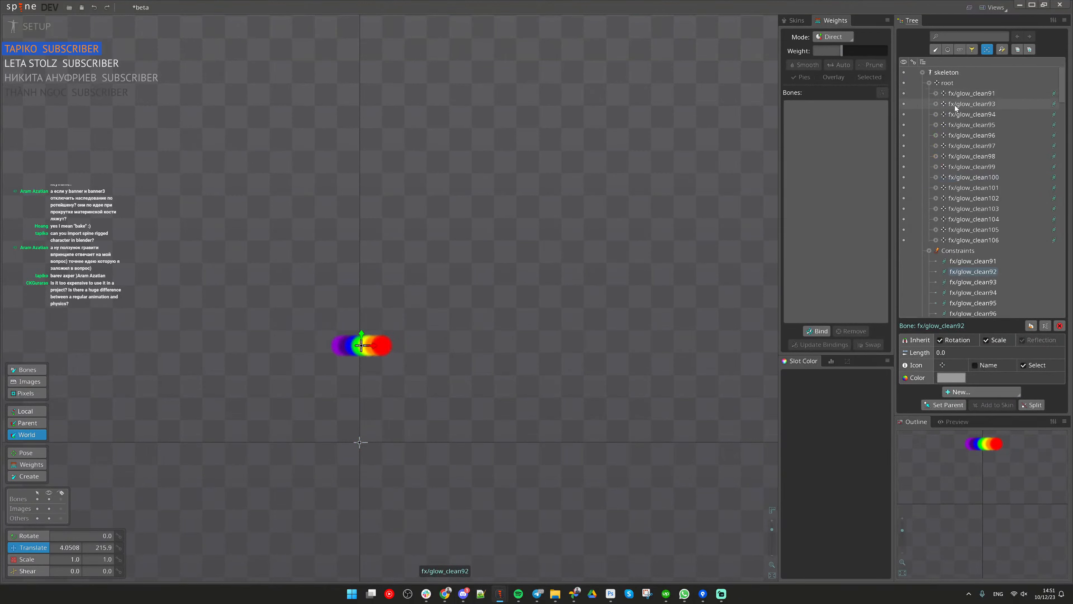
drag(956, 187, 974, 176)
drag(953, 272, 978, 262)
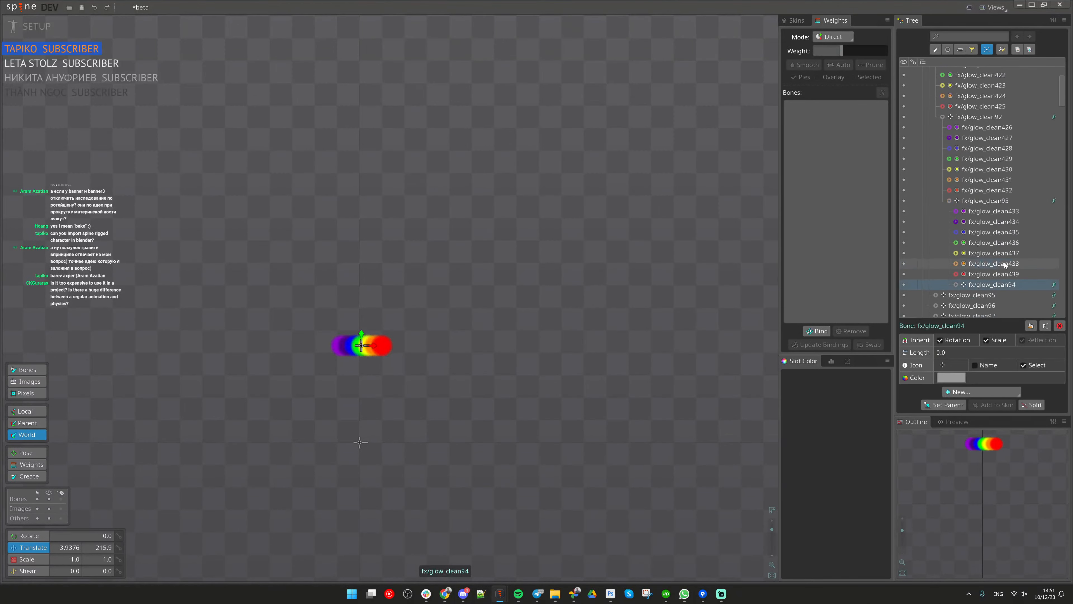
mouse_move(980, 187)
mouse_down()
mouse_move(990, 177)
mouse_move(994, 199)
mouse_up()
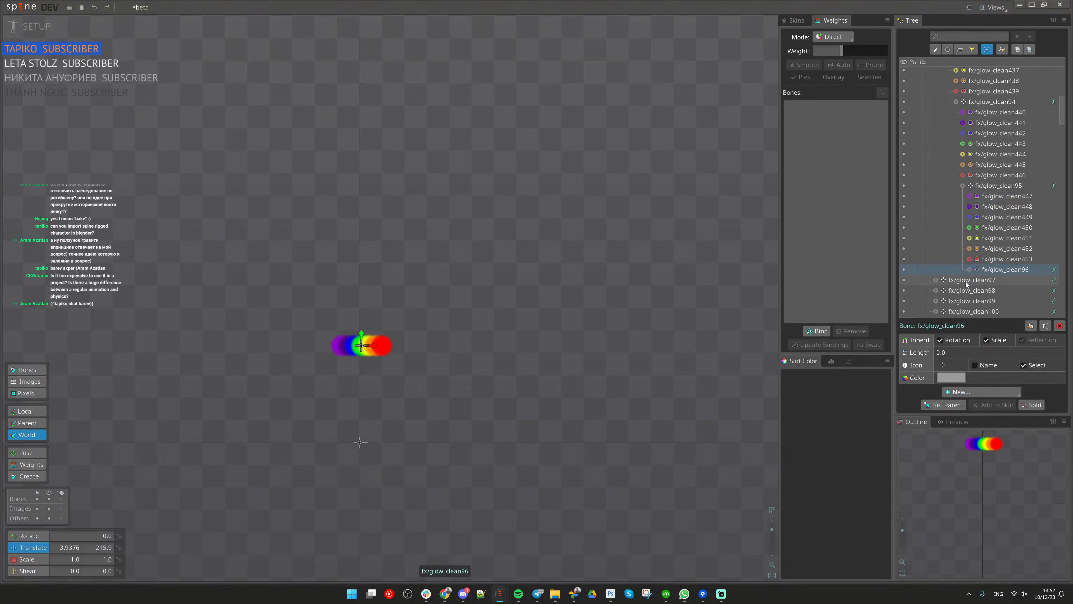
drag(966, 282, 1011, 271)
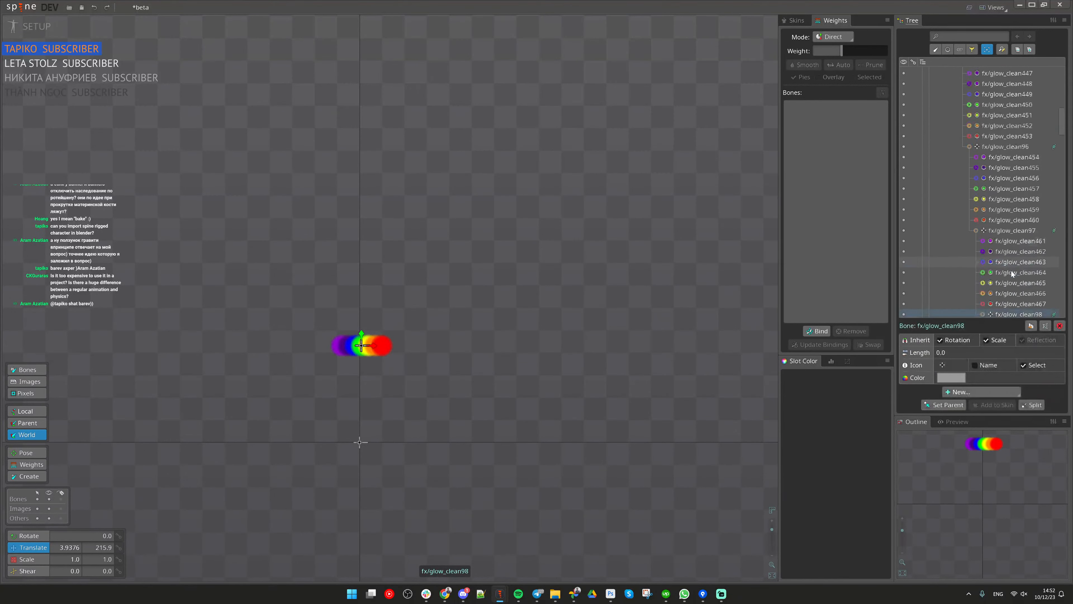
drag(993, 219, 1015, 209)
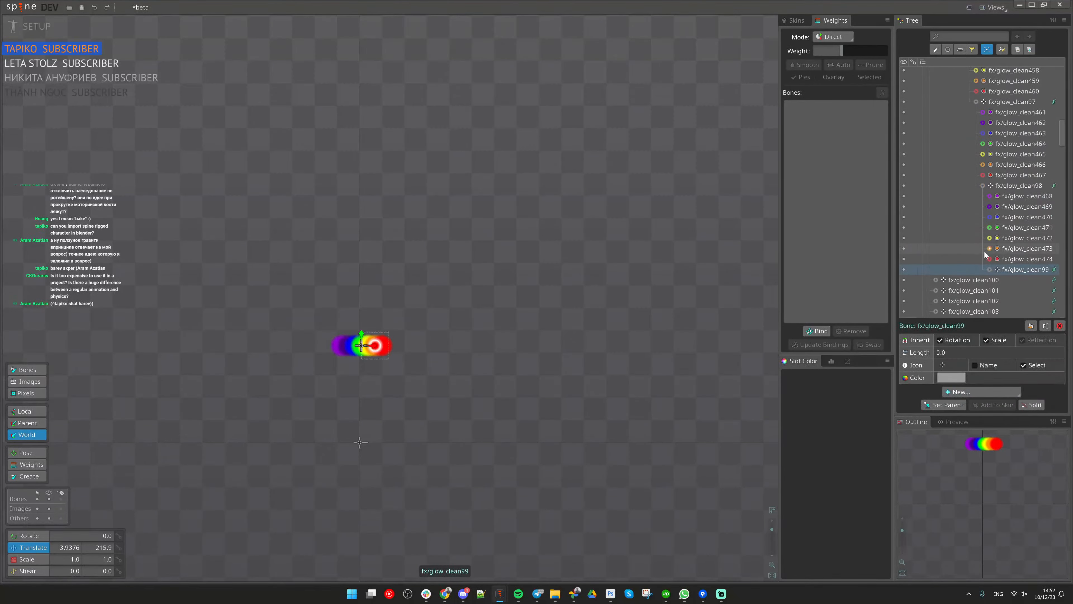
drag(957, 282, 1014, 270)
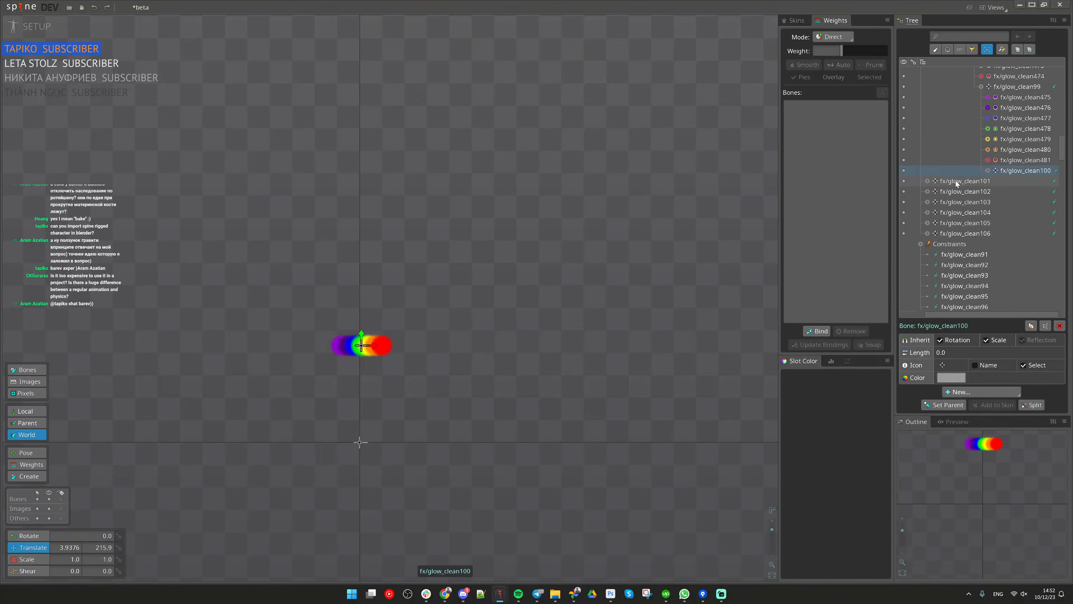
drag(956, 181, 1010, 171)
drag(958, 264, 1019, 255)
drag(947, 213, 1010, 204)
drag(938, 211, 1014, 201)
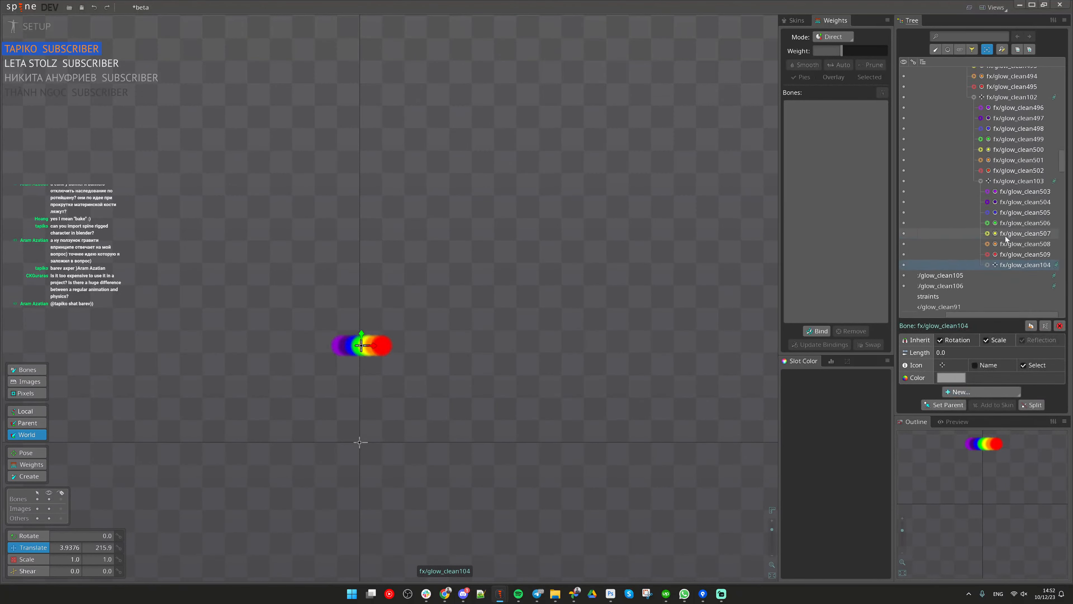
drag(936, 276, 1024, 263)
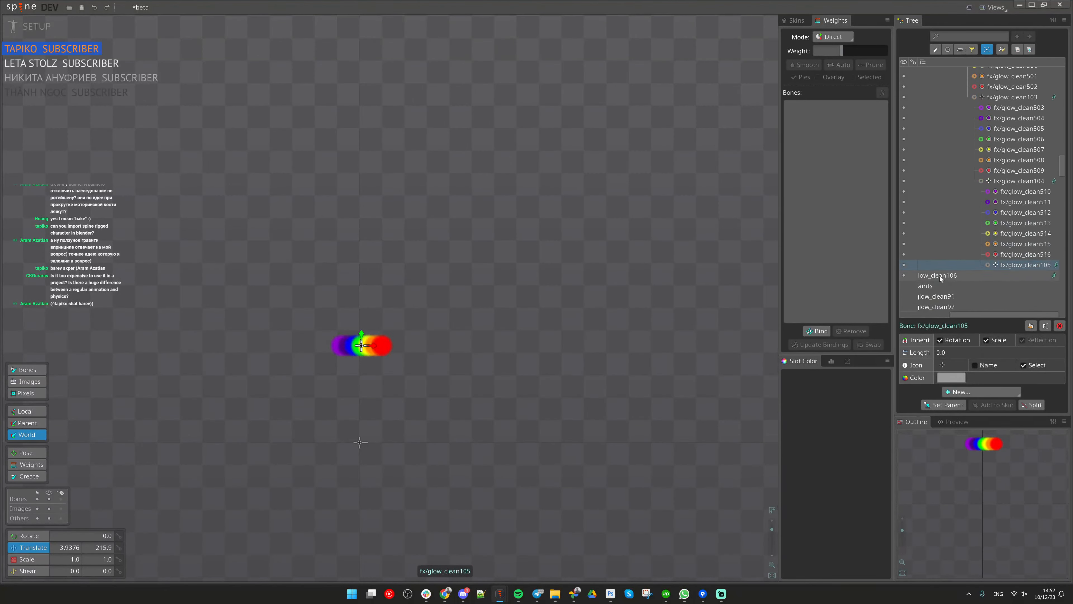
drag(940, 275, 1009, 264)
Step: Collapse the nested glow bones in the tree and move fx/glow_clean91 around the canvas to test the chained physics
drag(971, 315, 912, 311)
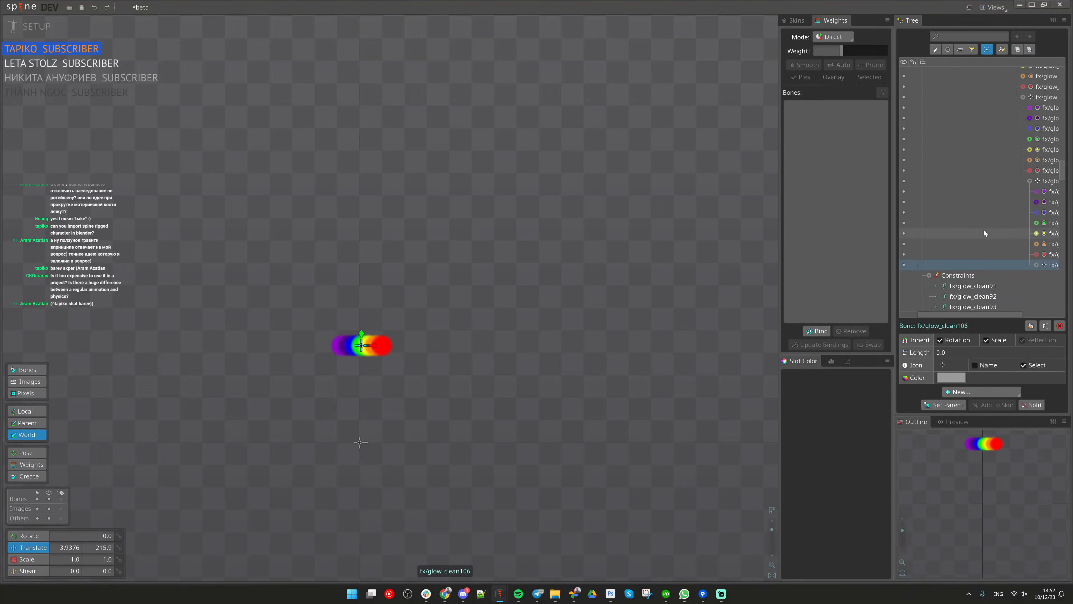
scroll(1005, 199, up, 1)
scroll(1002, 199, up, 10)
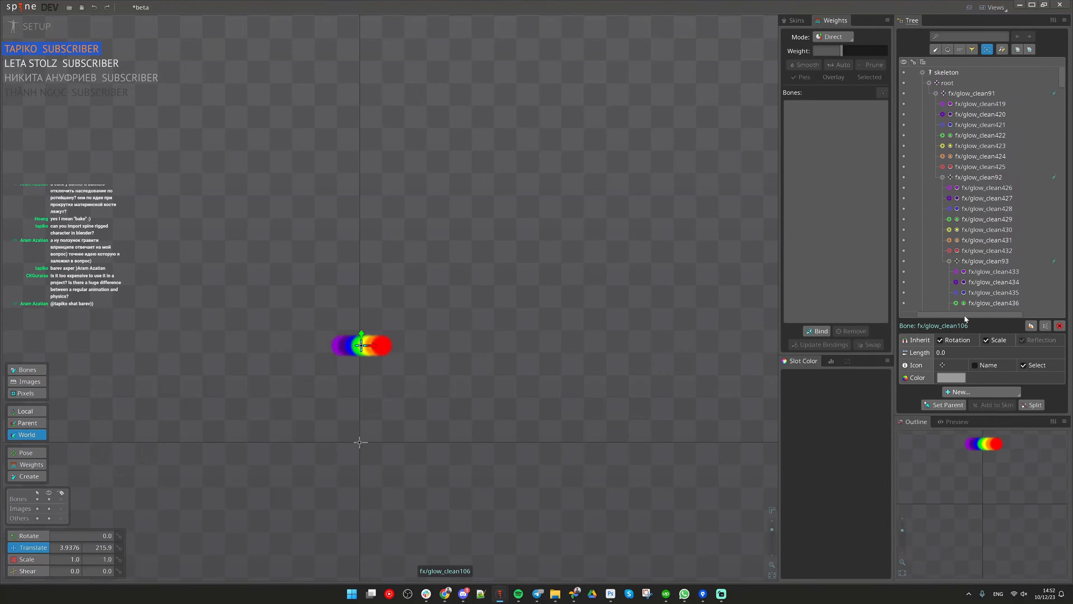
click(946, 311)
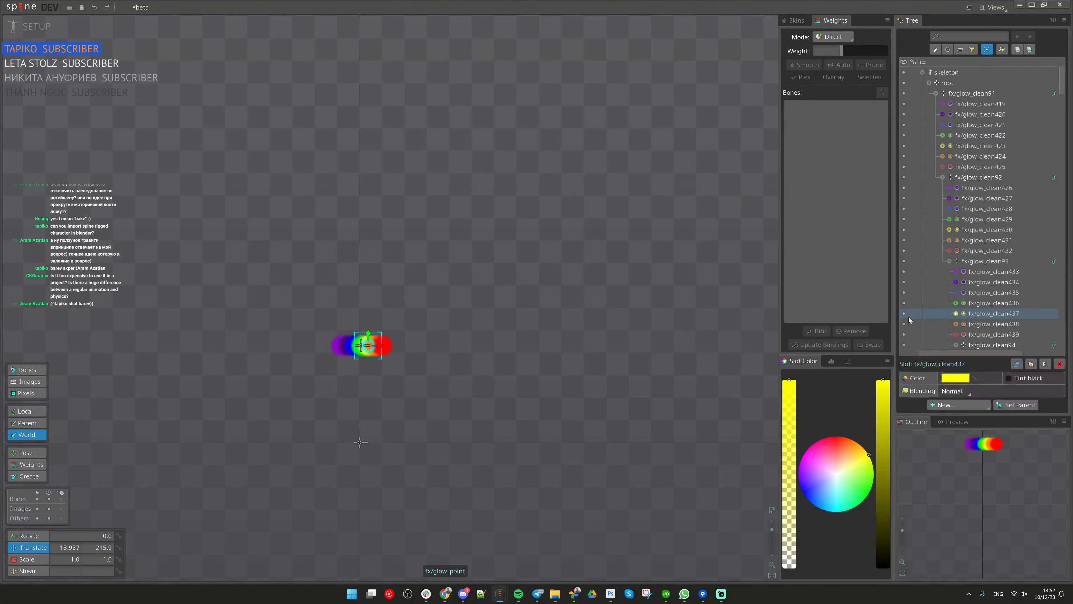
right_click(948, 84)
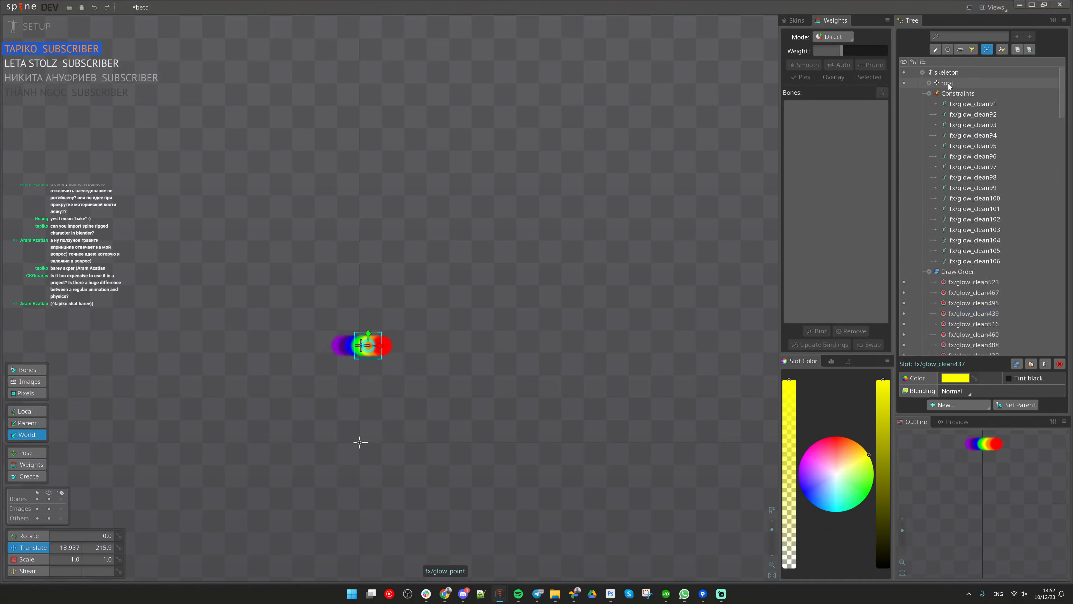
click(929, 83)
click(936, 94)
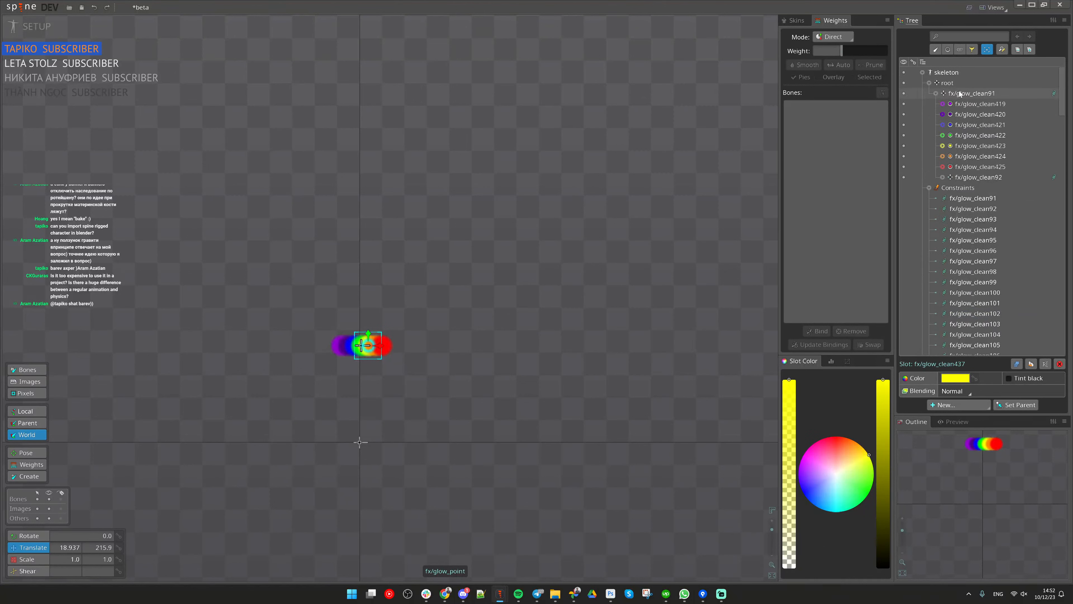
click(961, 93)
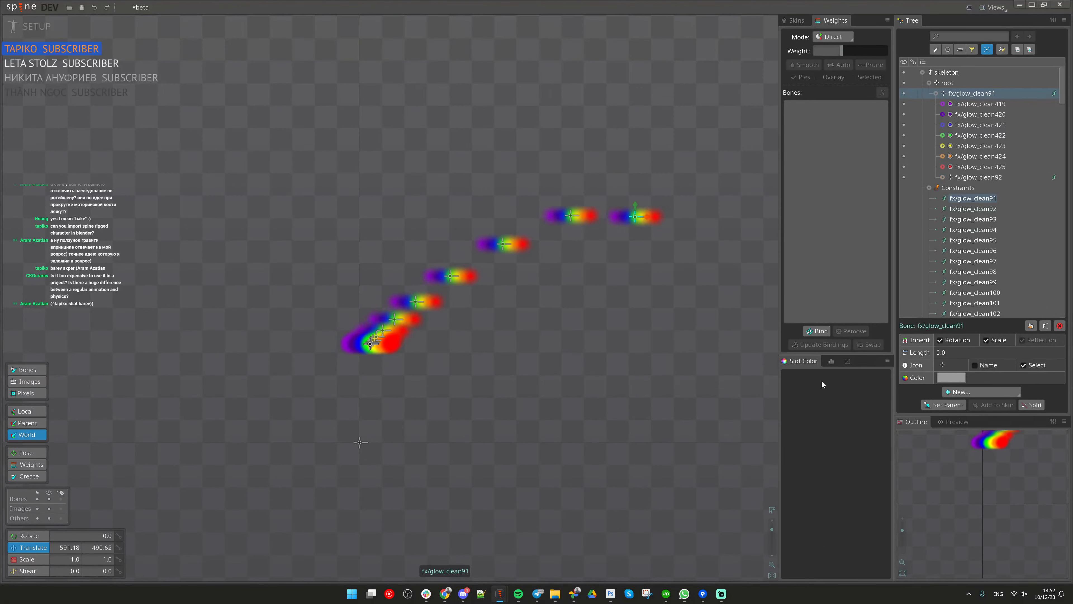
drag(822, 385, 803, 214)
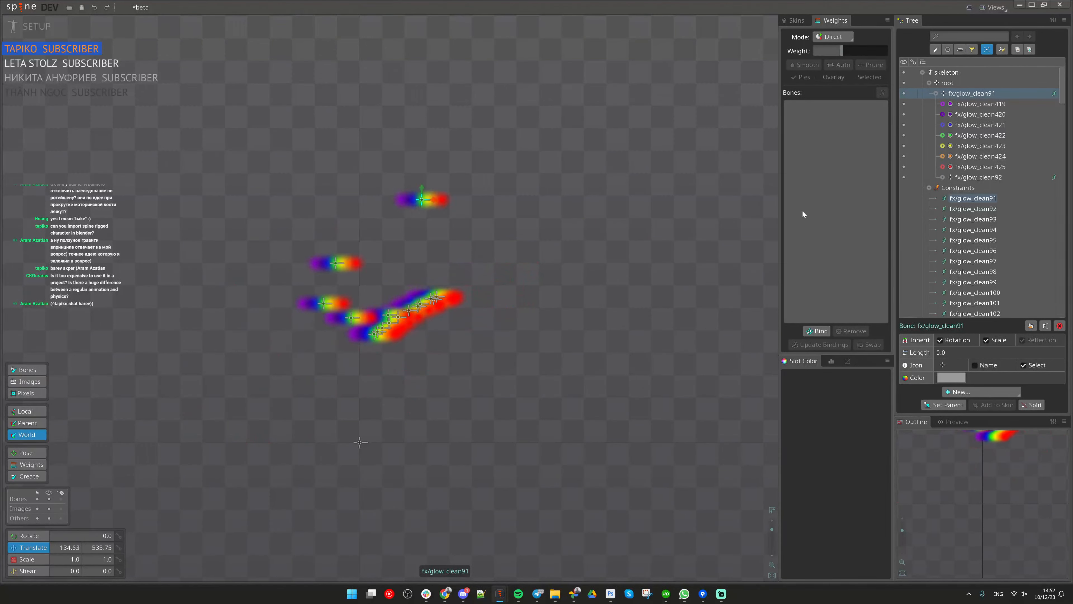
Step: Set all sixteen glow physics constraints to Inertia 28.93, Strength 147.2, Damping 31.98 and Mass 0.47
click(1055, 95)
scroll(997, 203, down, 5)
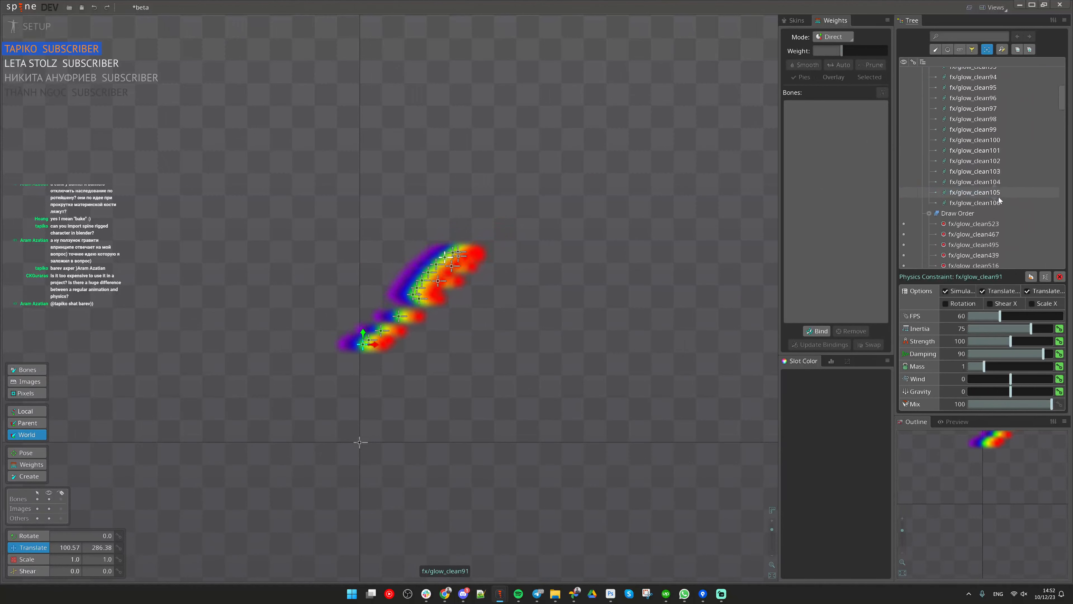
scroll(999, 197, down, 1)
shift+click(988, 167)
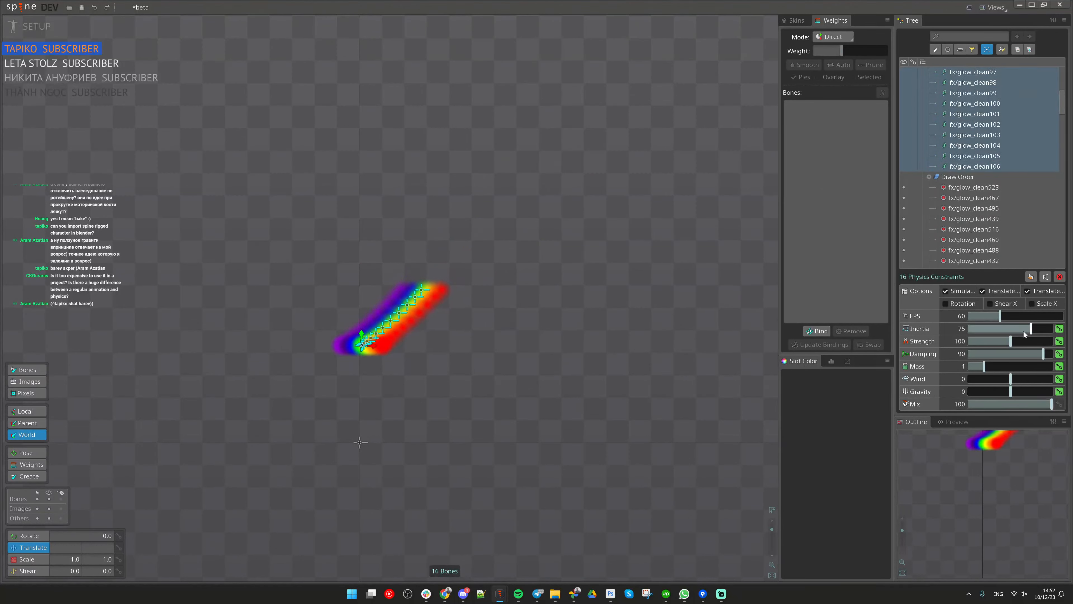
drag(1024, 330, 996, 355)
Step: Move the glow chain around while trying Shear X and Scale X on the sixteen constraints, and keep only Rotation as the added option
drag(483, 412, 609, 423)
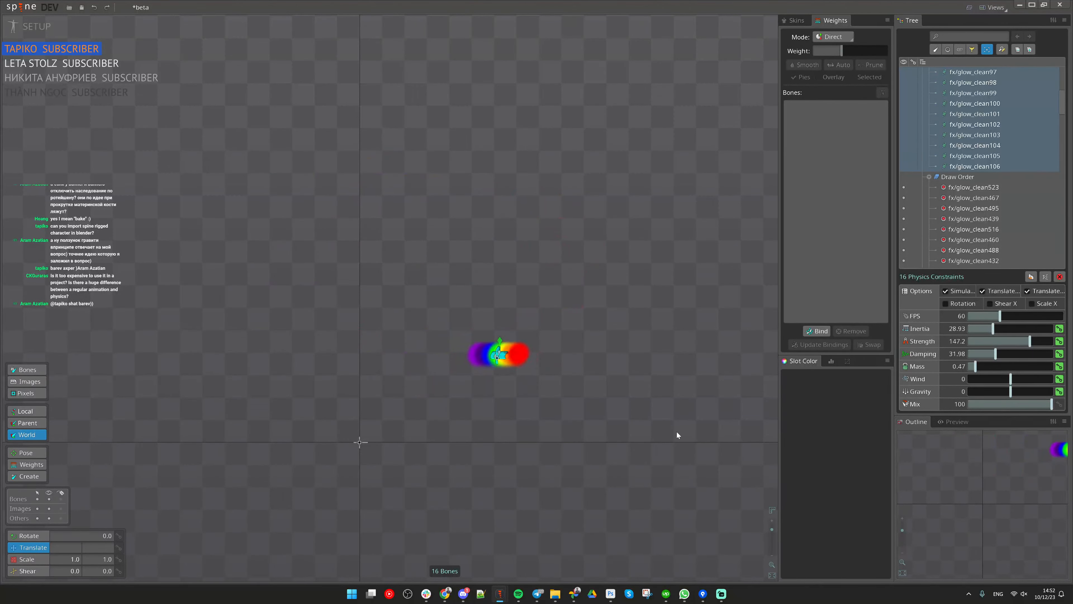
drag(500, 352, 643, 310)
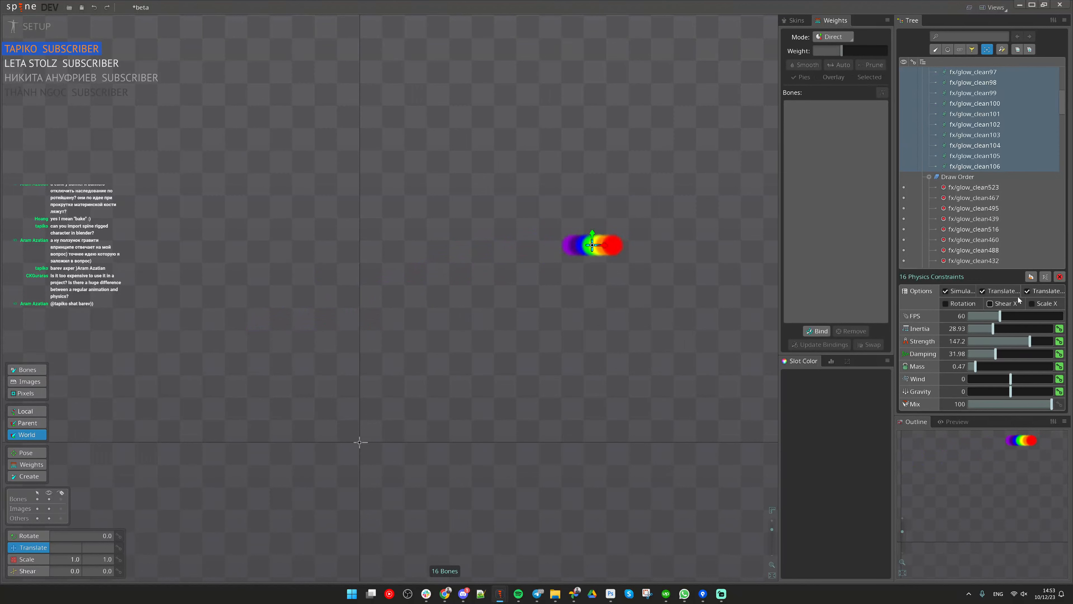
click(1001, 308)
drag(753, 355, 922, 300)
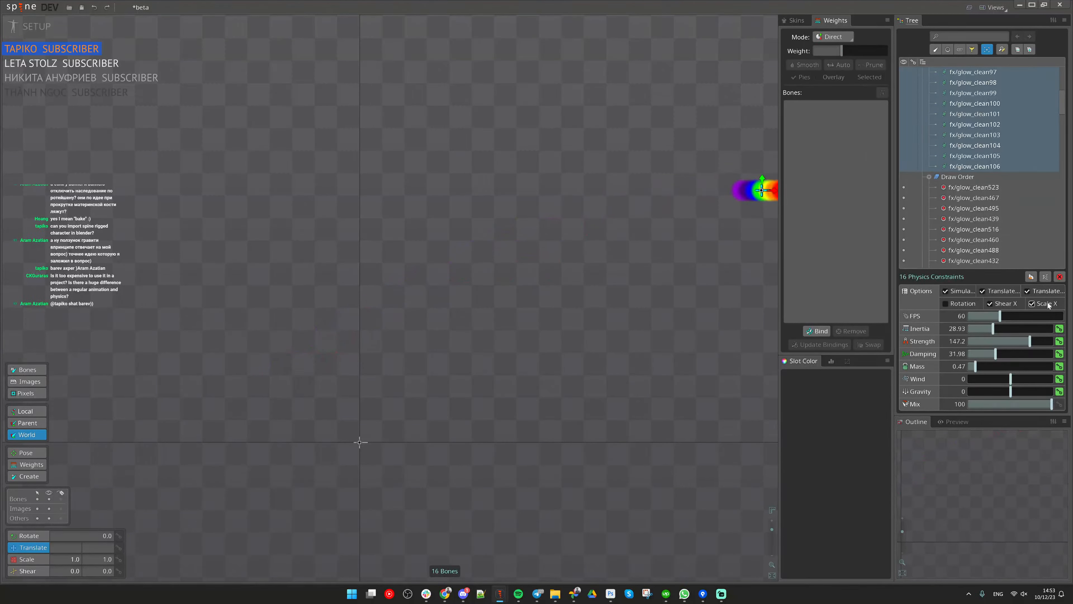
drag(676, 343, 384, 395)
drag(255, 363, 309, 353)
Step: In Animate mode, key the glow chain's translation in rainbow2 at -114.37, 643.67 on frame 0 and 153.38, 354.75 on frame 20
click(29, 33)
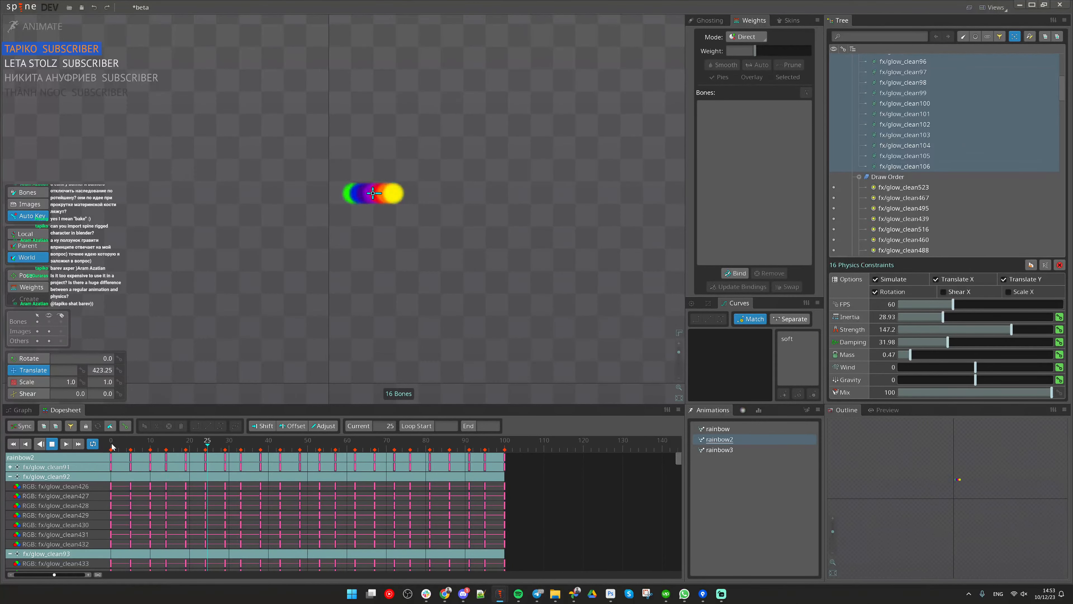
drag(314, 349, 309, 233)
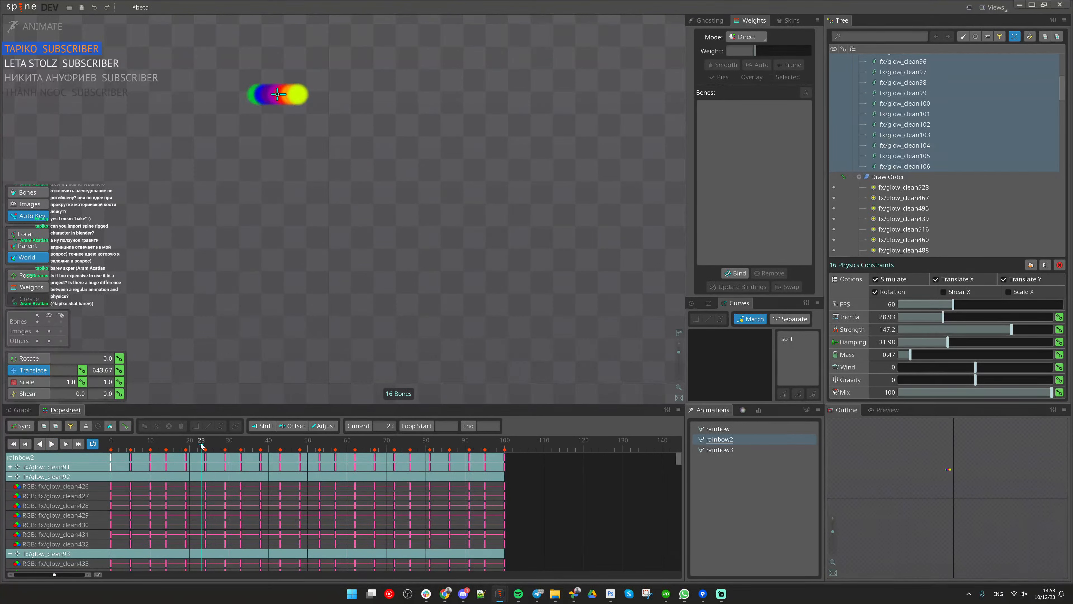
drag(453, 235, 573, 365)
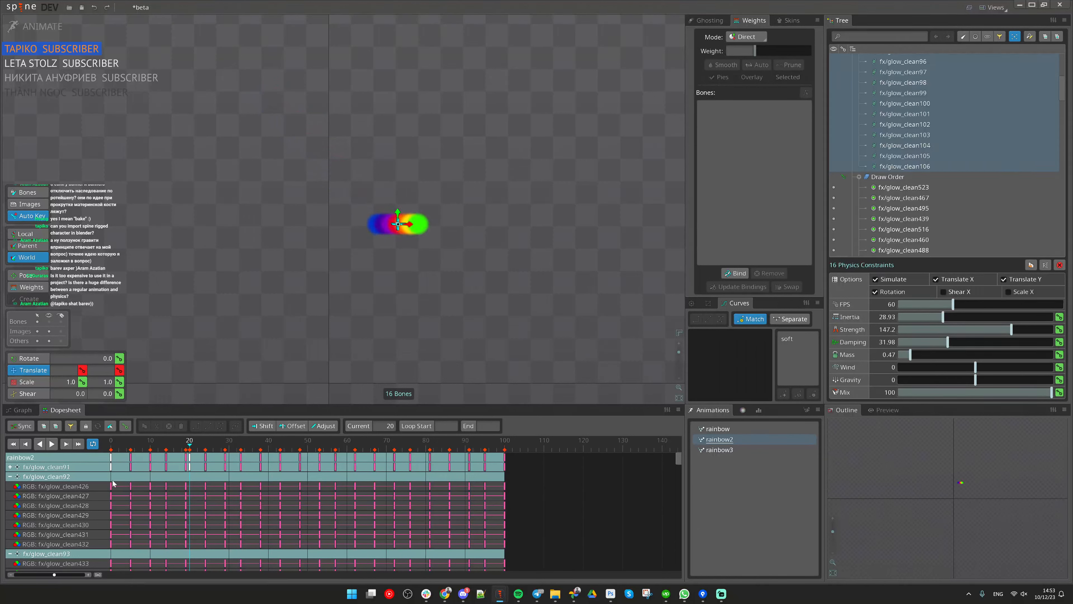
Step: Copy the Translate X and Y keys of fx/glow_clean91 and paste them at frames 40 and 80
scroll(916, 163, up, 6)
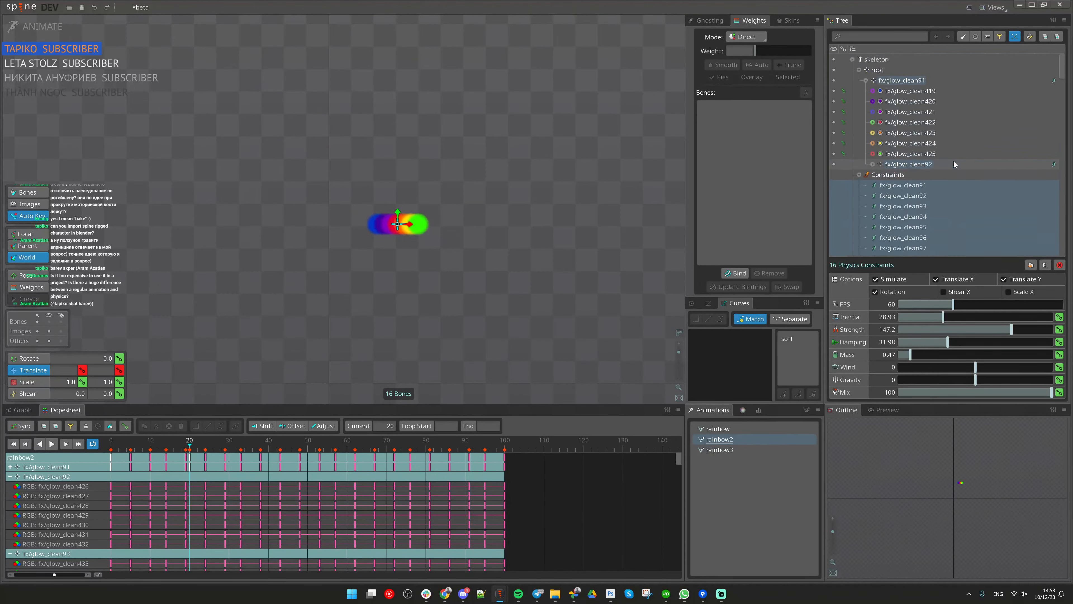
click(905, 80)
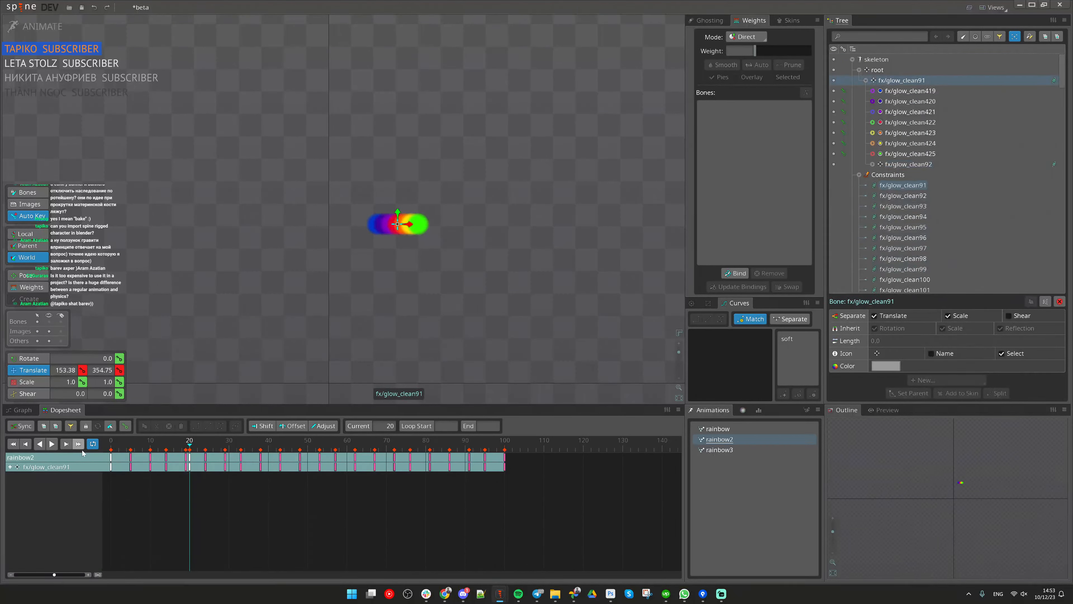
click(10, 467)
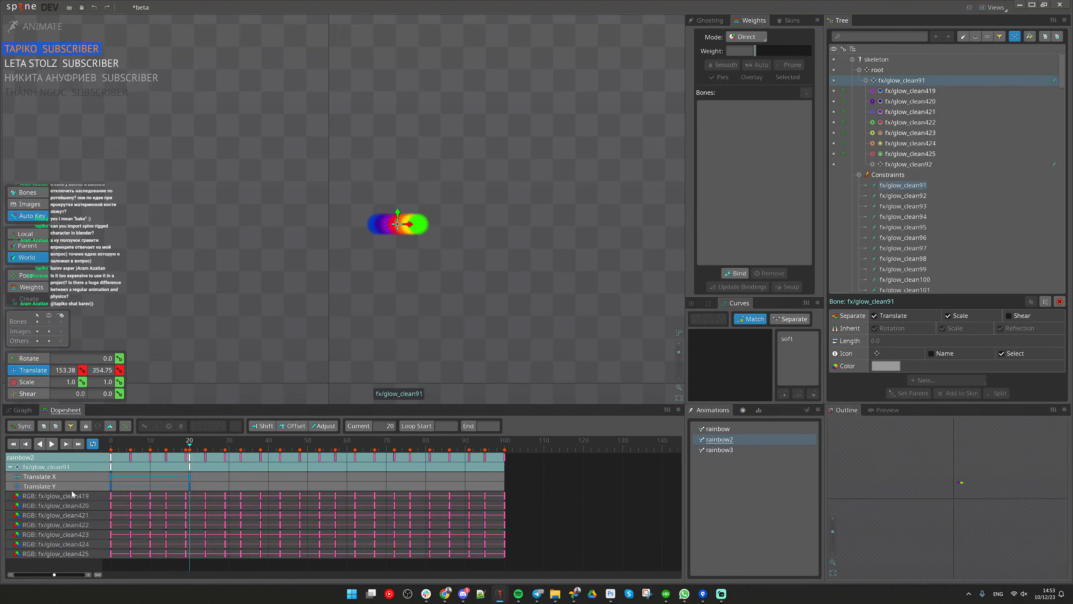
click(123, 487)
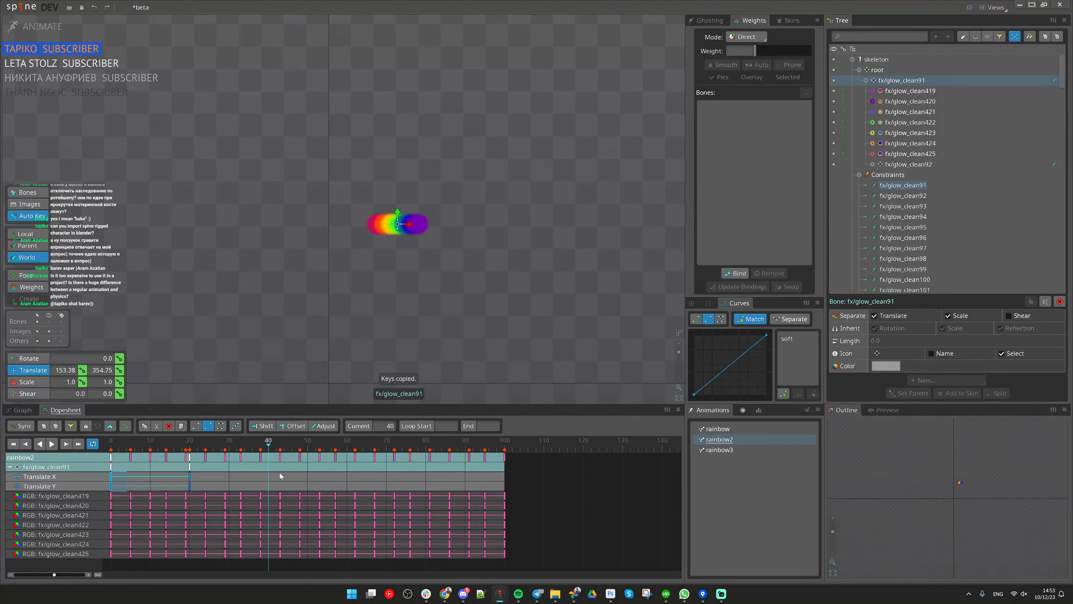
key(ctrl+v)
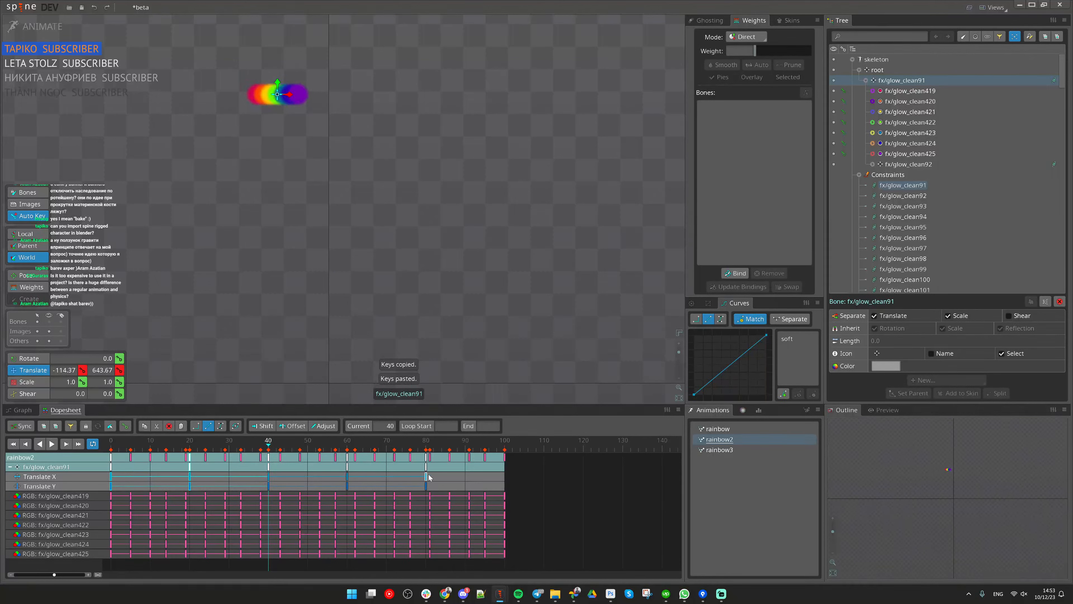
click(429, 474)
key(ctrl+v)
Step: Compress all of fx/glow_clean91's Translate keys so they end at frame 100, and apply the soft curve preset
drag(566, 478, 77, 485)
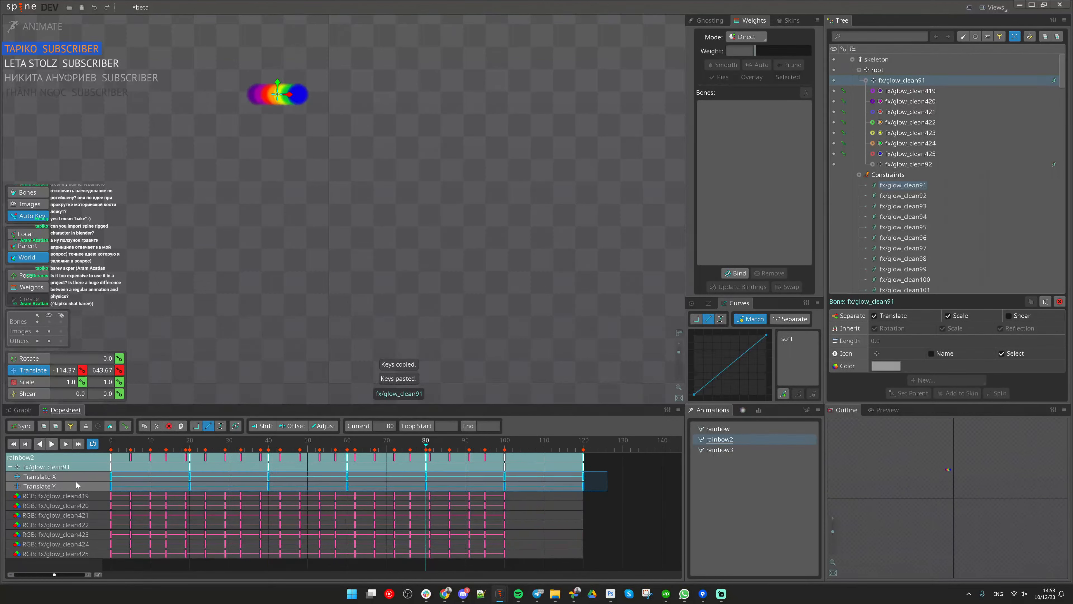
drag(606, 479, 520, 483)
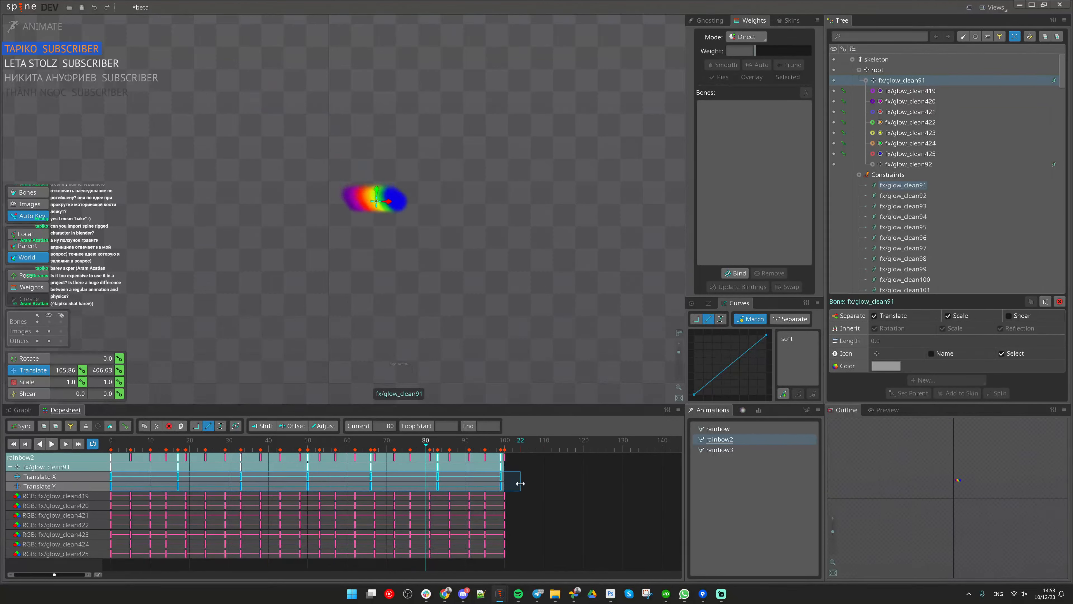
click(797, 340)
Step: Offset the Translate X keys of fx/glow_clean91 by 7 frames and play the rainbow2 animation
click(580, 477)
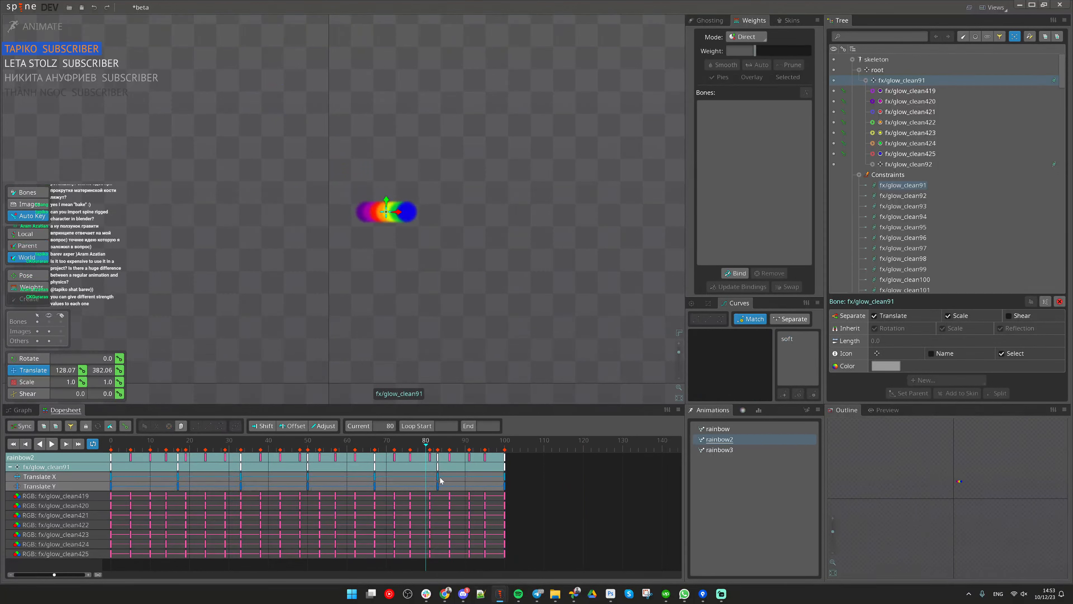
drag(438, 479, 457, 481)
key(space)
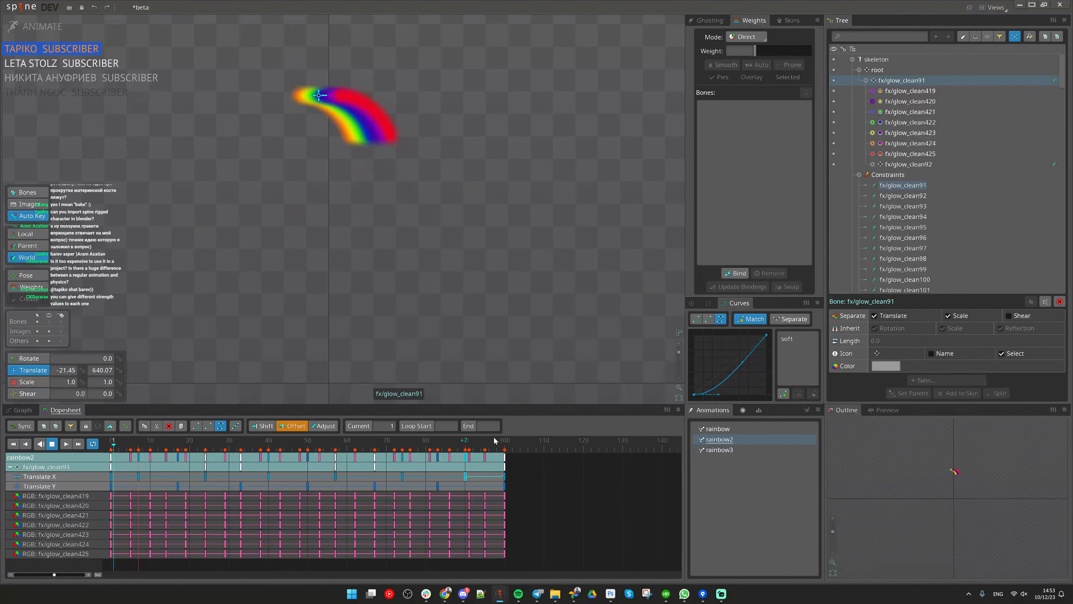
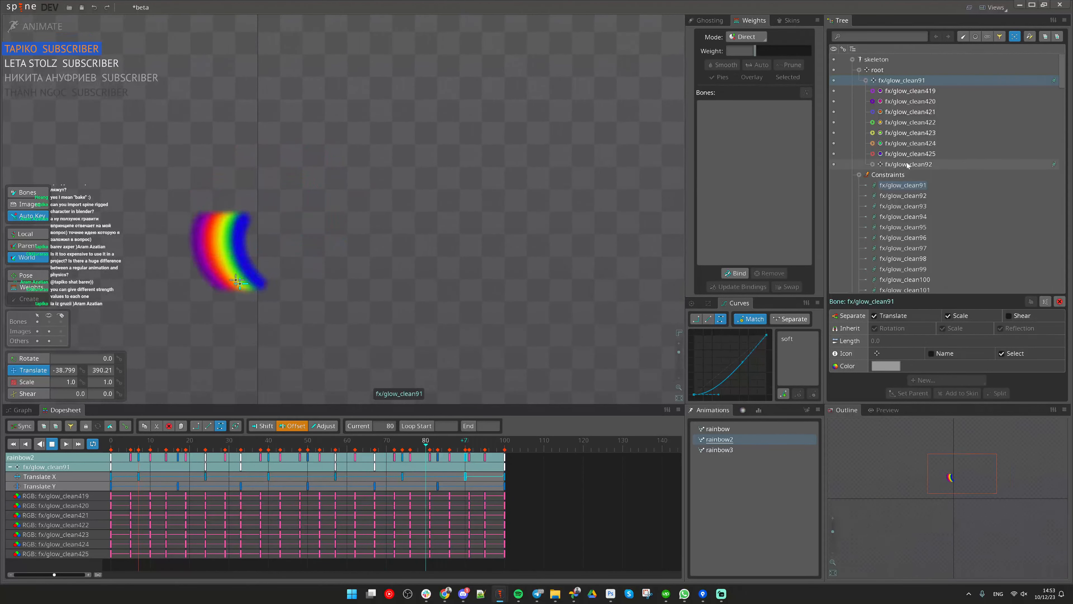
Step: Inspect the fx/glow_clean91 physics constraint's settings, stop playback and scrub the rainbow2 animation to frame 51
click(913, 185)
scroll(926, 202, down, 3)
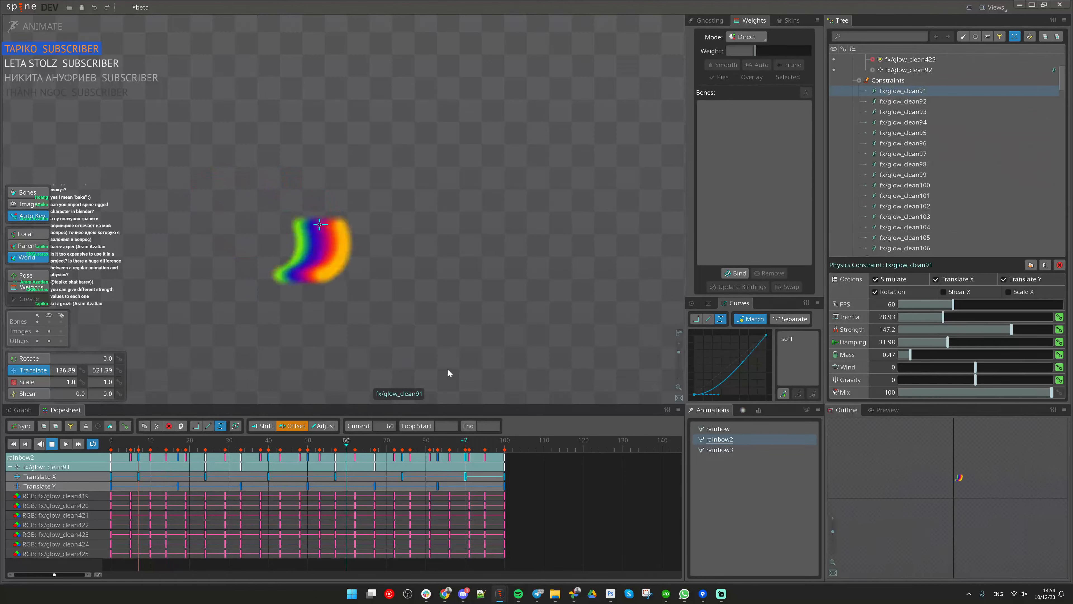
drag(114, 448, 312, 461)
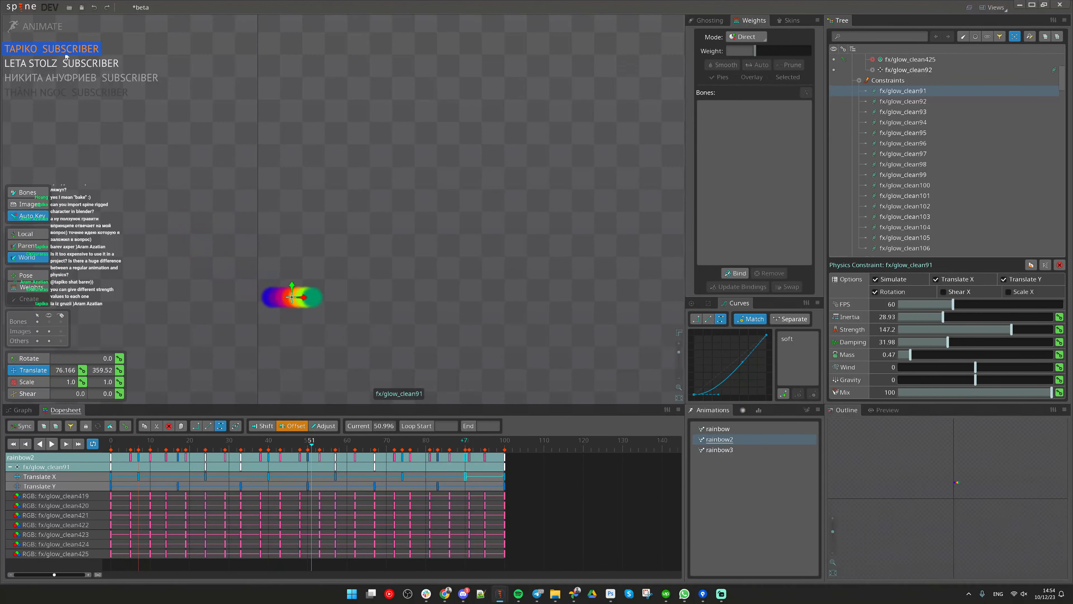
Step: In setup mode, stretch the fx/glow_clean91 bone to a Y scale of 2.5638, then preview the rainbow2 animation
click(42, 27)
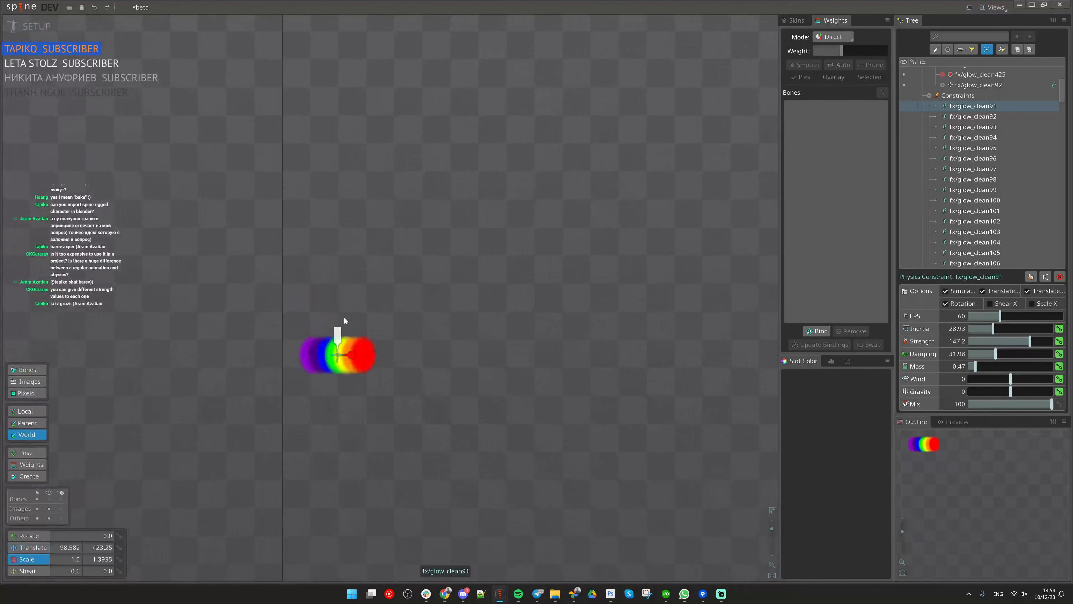
click(30, 26)
key(d)
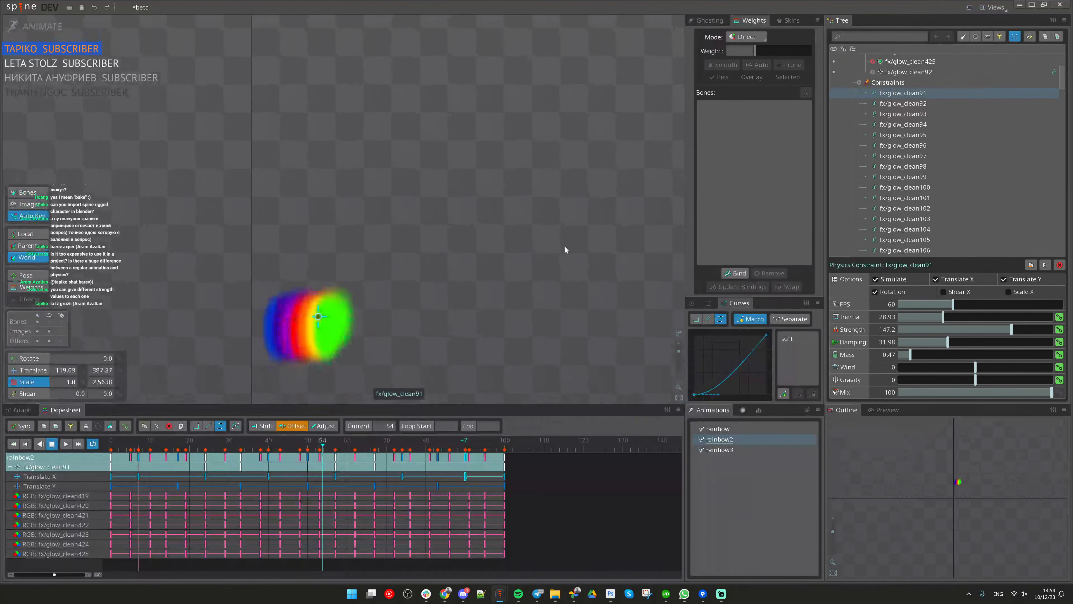
scroll(566, 254, down, 2)
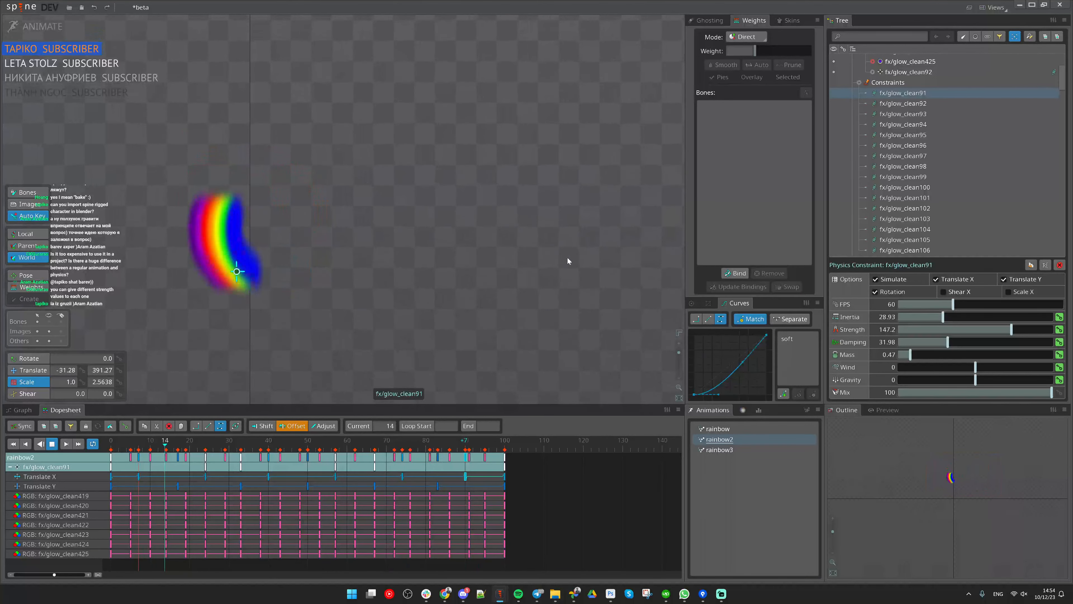
key(d)
mouse_move(698, 592)
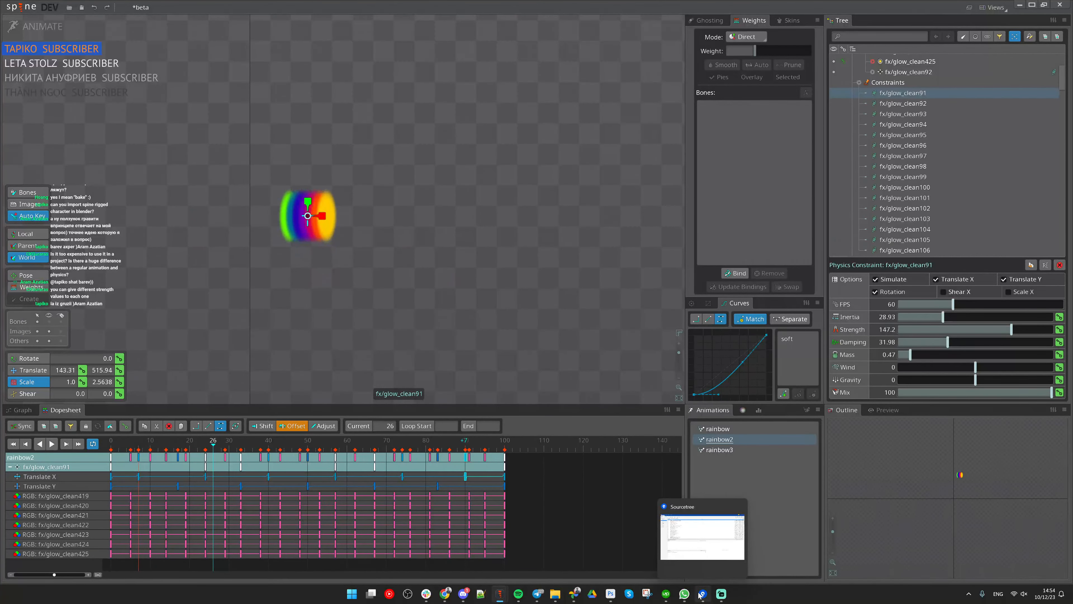
click(697, 557)
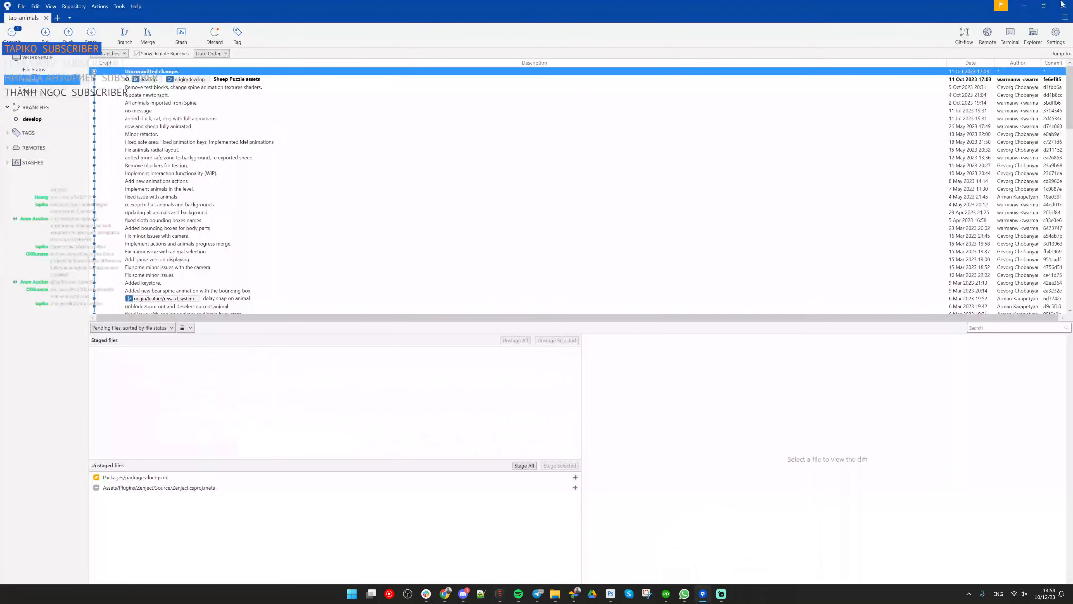
click(1023, 8)
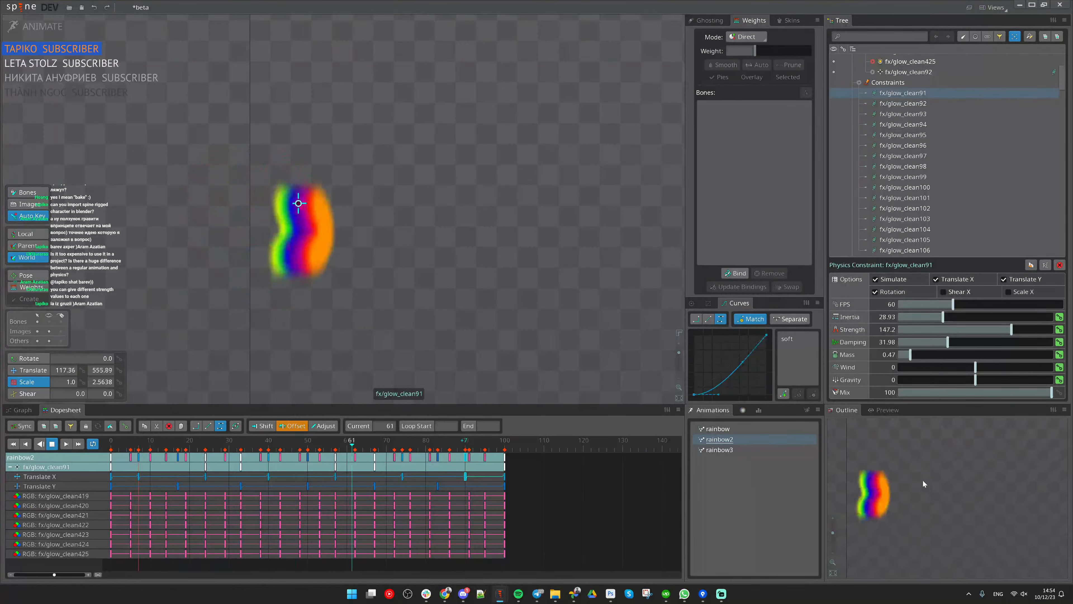
Step: Select the physics constraints fx/glow_clean91 through fx/glow_clean106, try an Inertia of 49.45 and play the animation
key(d)
scroll(923, 167, down, 3)
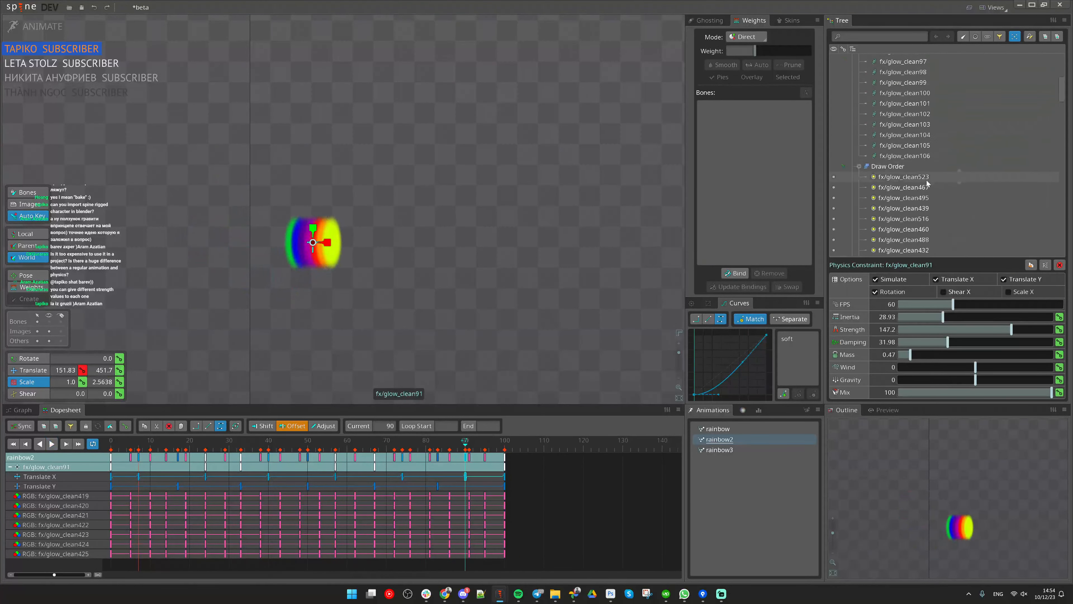
shift+click(903, 157)
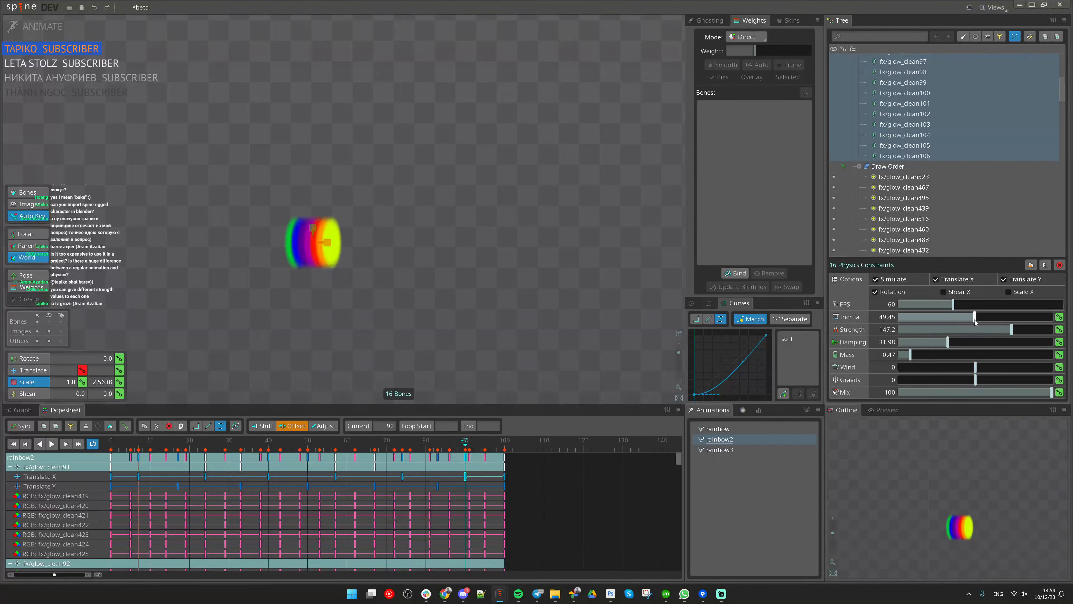
key(d)
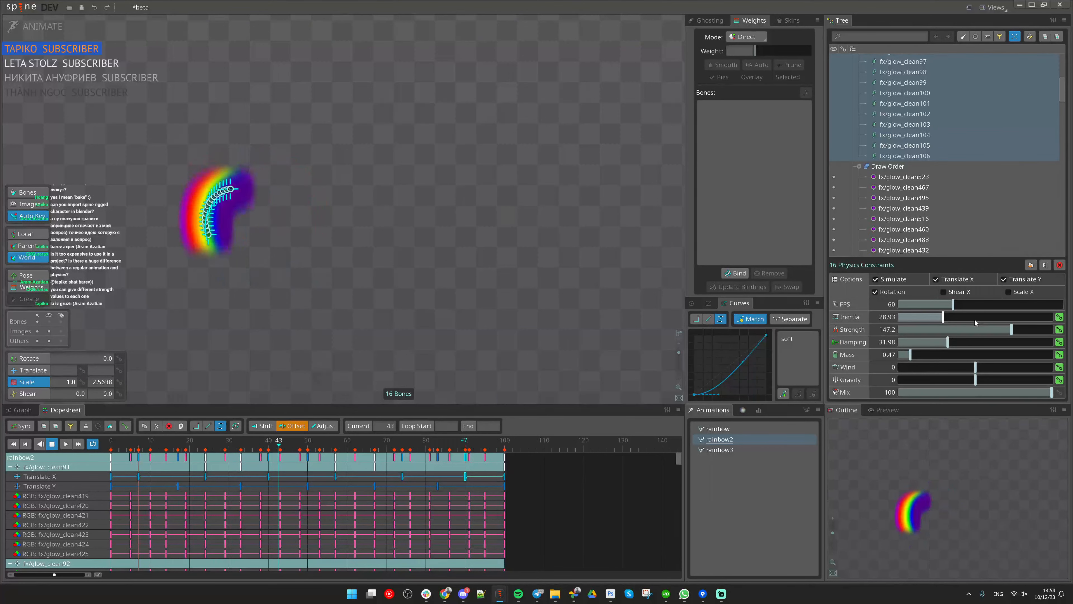
Step: Enable Shear X and Scale X on all sixteen physics constraints, try a higher Mass and preview the animation
click(963, 293)
click(1016, 293)
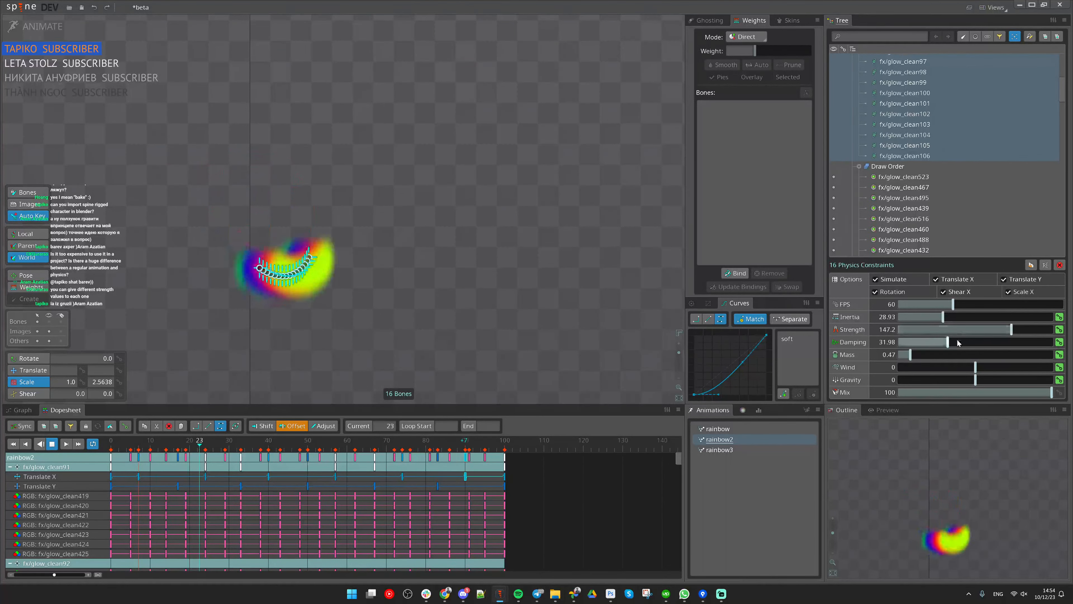
drag(912, 354, 1018, 352)
key(space)
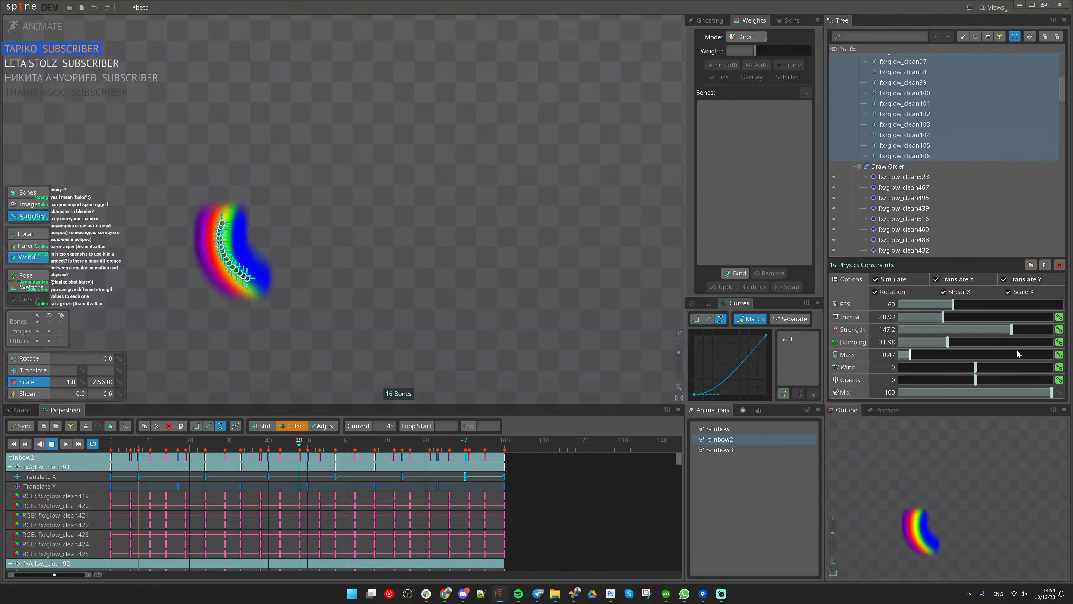
key(space)
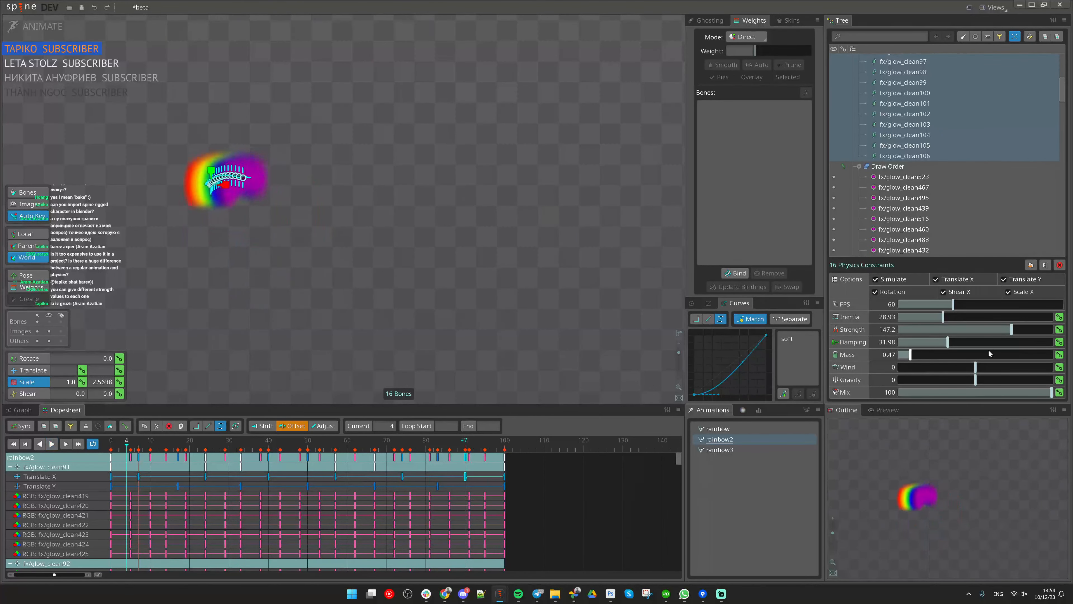
Step: In setup mode, set the Inertia of all sixteen constraints to 47.72, then scrub and play the rainbow2 animation
click(42, 27)
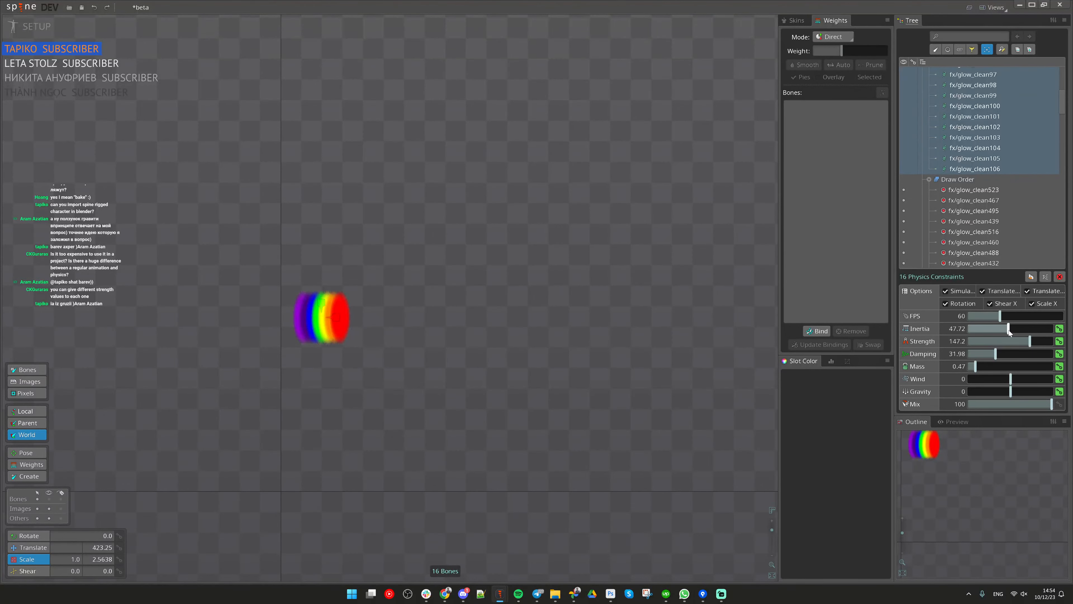
click(14, 28)
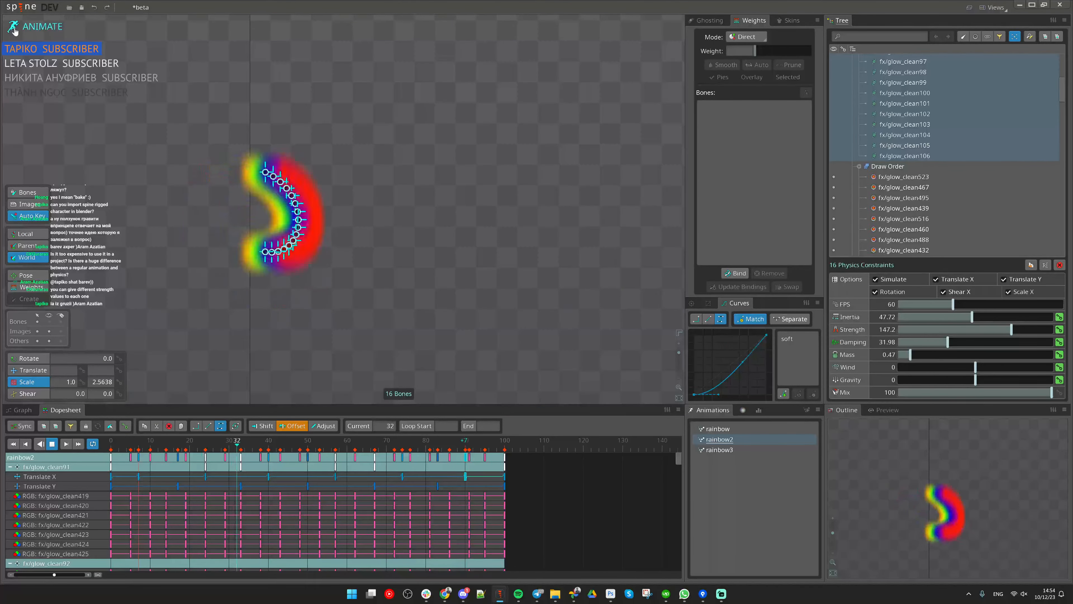
click(14, 28)
click(14, 27)
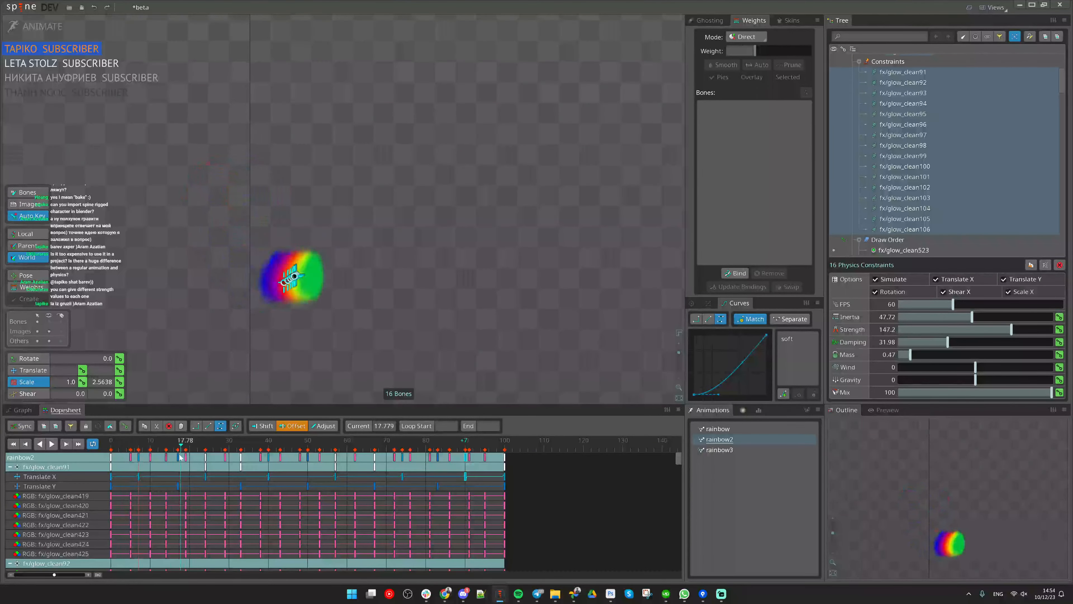
mouse_move(191, 459)
mouse_down()
mouse_move(117, 455)
mouse_move(174, 467)
mouse_up()
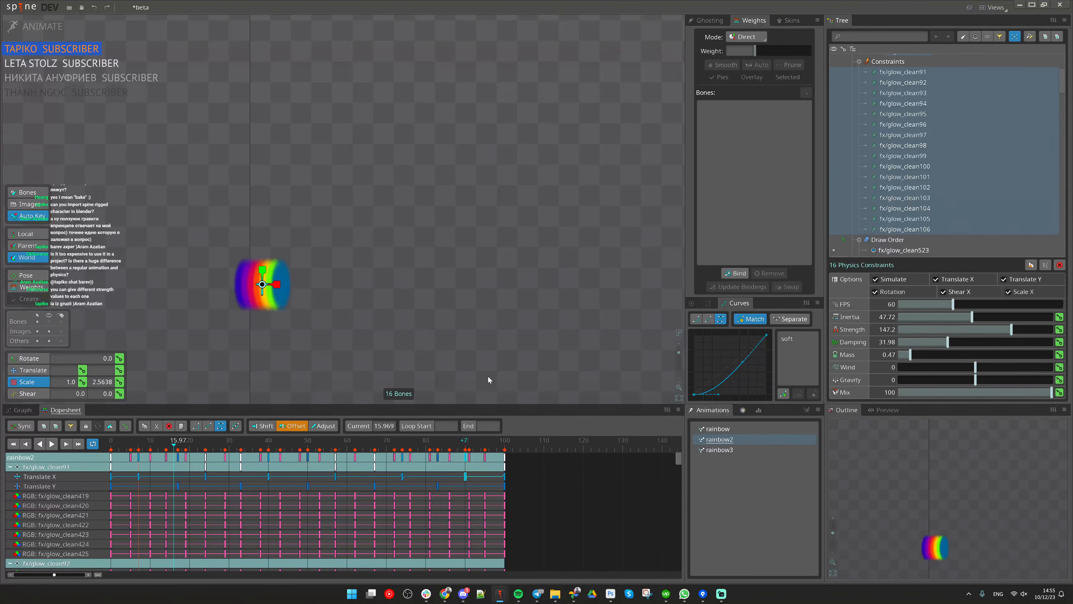
key(space)
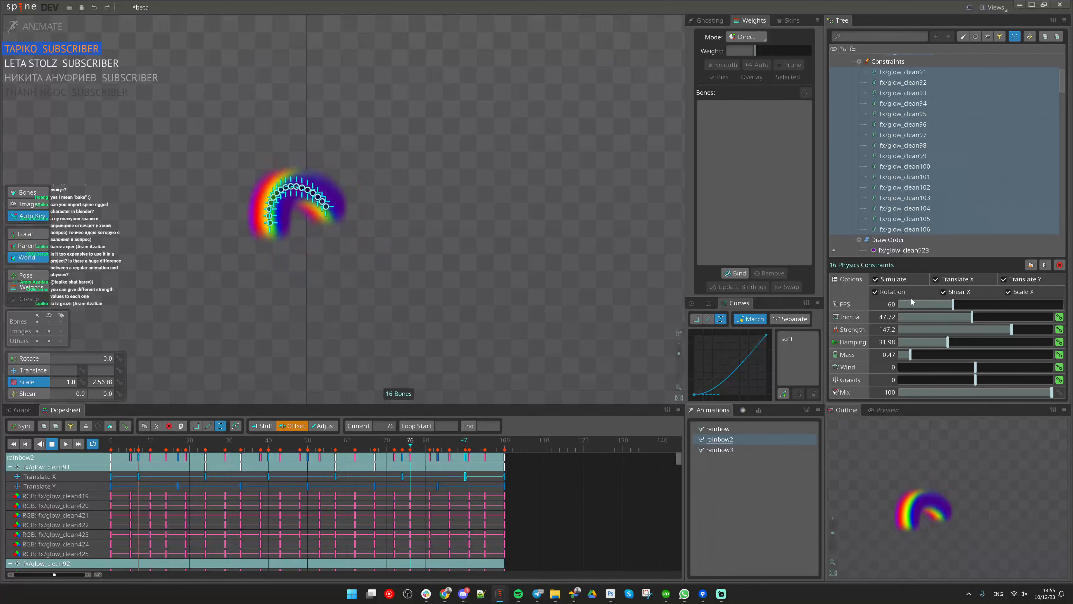
Step: Set the FPS of all sixteen physics constraints to 95 in setup mode and move the selected bones to test the simulation
drag(911, 301, 1031, 304)
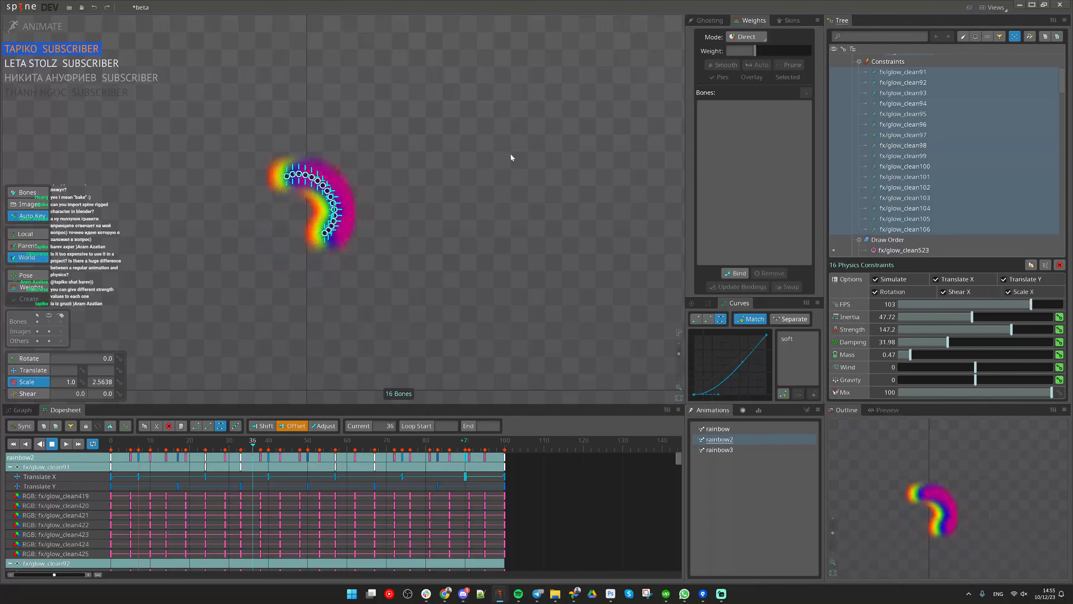
click(54, 25)
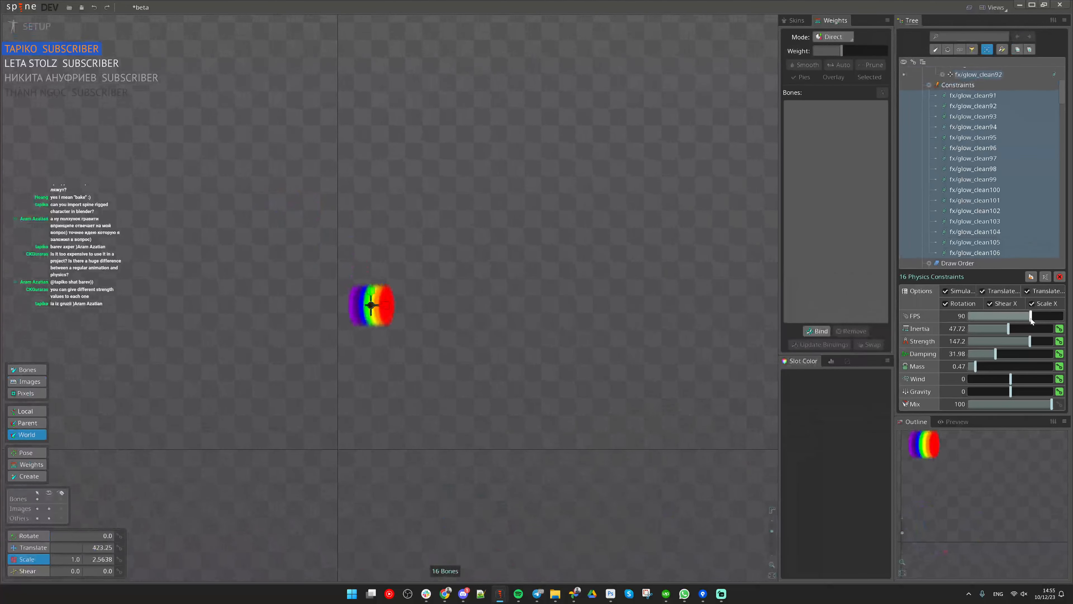
key(v)
drag(484, 385, 728, 261)
Step: Select only the fx/glow_clean91 bone and move it to about X -9.57, Y 106.99 to test the trail physics
scroll(980, 185, up, 1)
scroll(980, 185, up, 3)
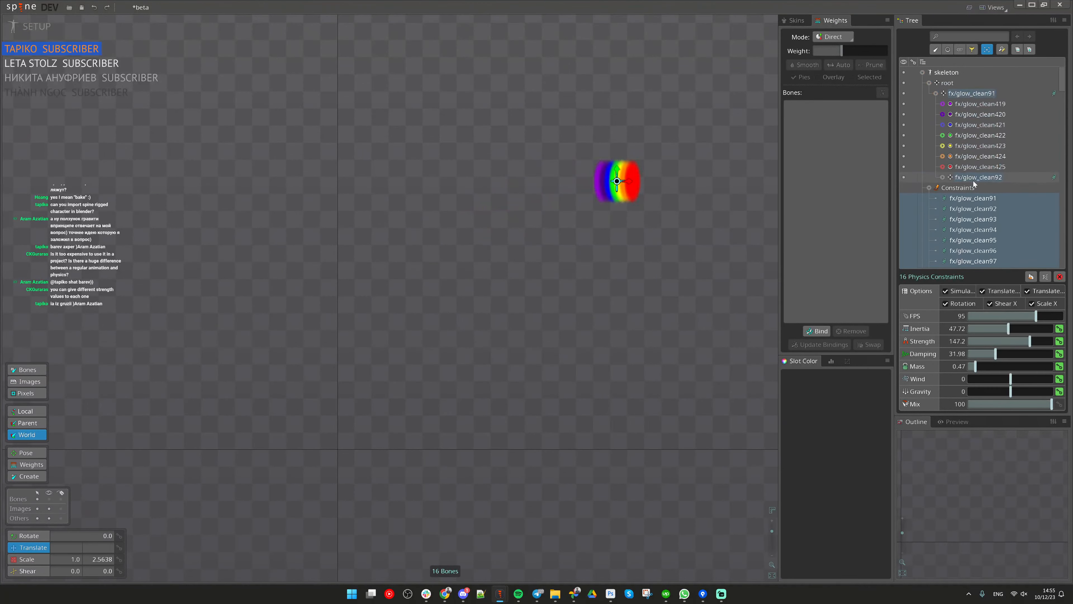
click(982, 94)
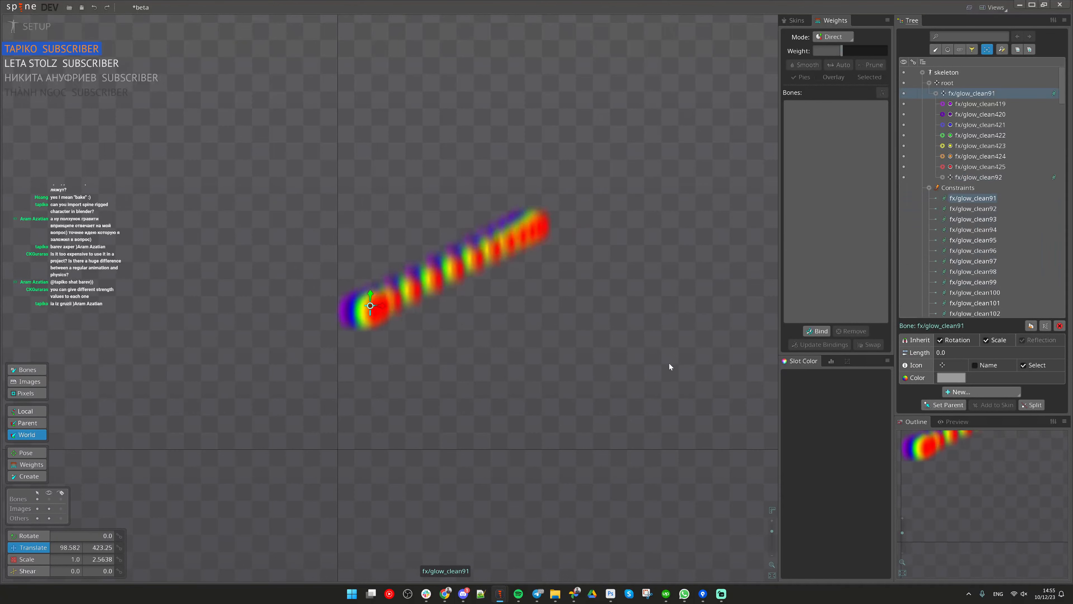
drag(643, 301, 573, 515)
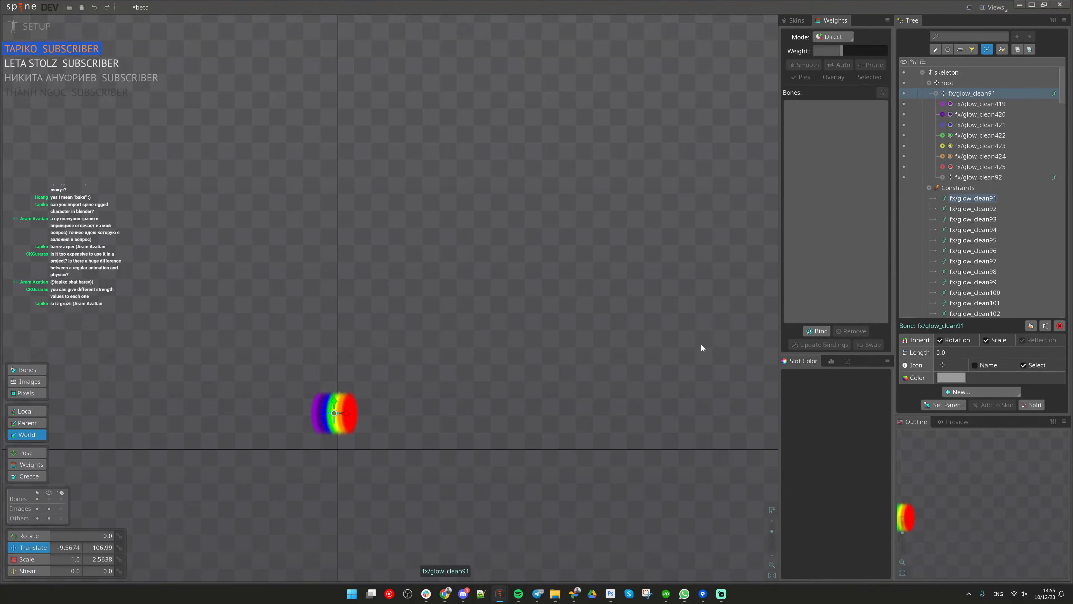
Step: Select the fx/glow_clean91 physics constraint to show its settings
click(976, 200)
scroll(985, 208, down, 4)
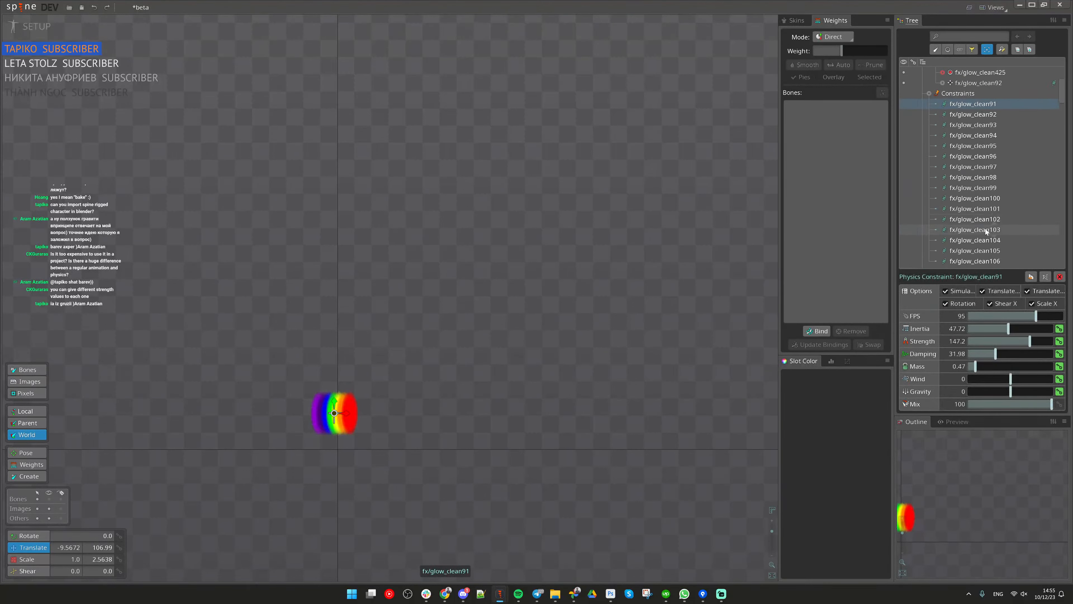
Step: Select physics constraints fx/glow_clean91 through fx/glow_clean106, and move the fx/glow_clean91 bone to about 412, 259 to test the trail
shift+click(989, 167)
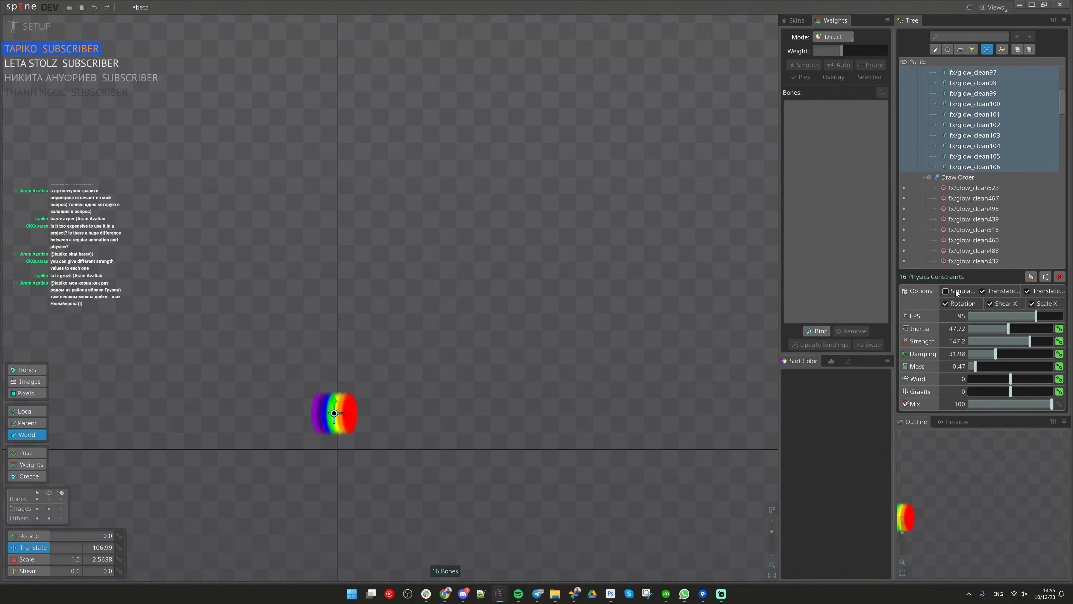
scroll(981, 127, up, 6)
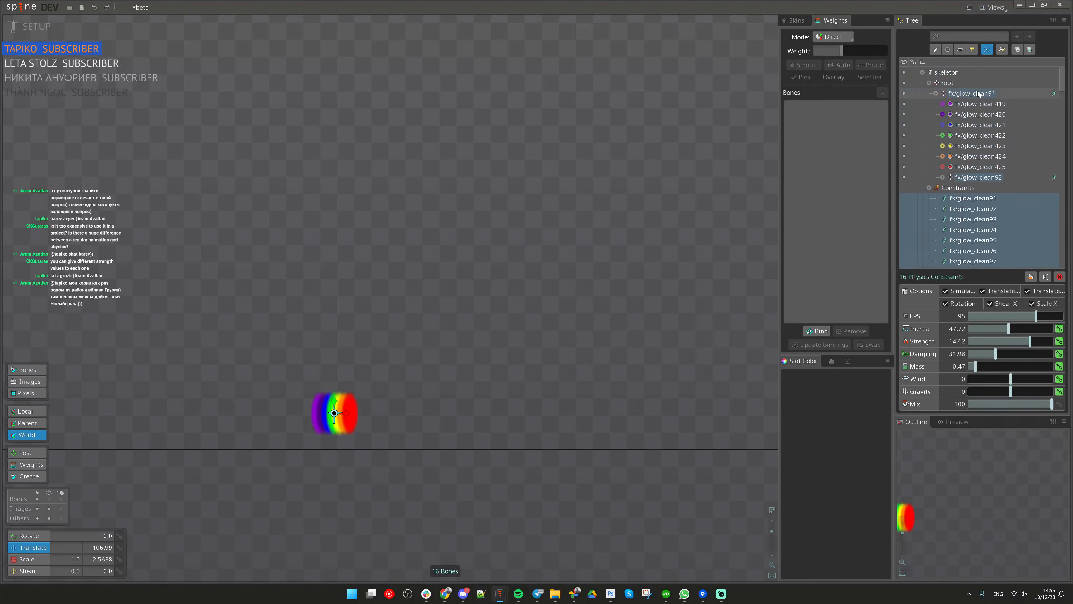
click(979, 93)
drag(591, 375, 804, 287)
Step: Turn off Rotation, Shear X and Scale X for all physics constraints from fx/glow_clean91 to fx/glow_clean106
click(1054, 93)
scroll(1049, 194, down, 6)
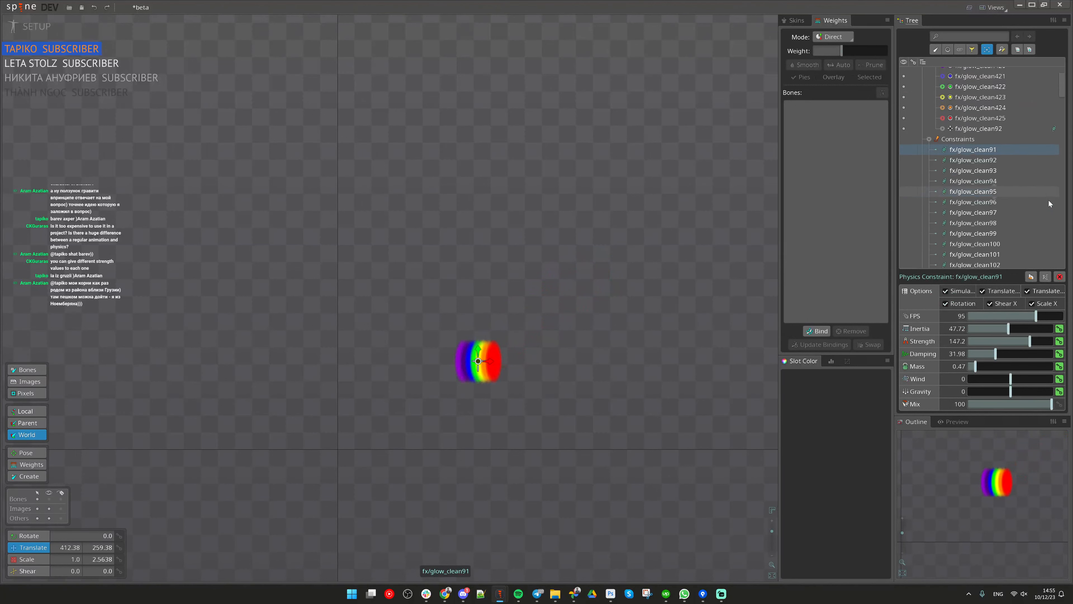
scroll(1014, 184, down, 3)
shift+click(998, 168)
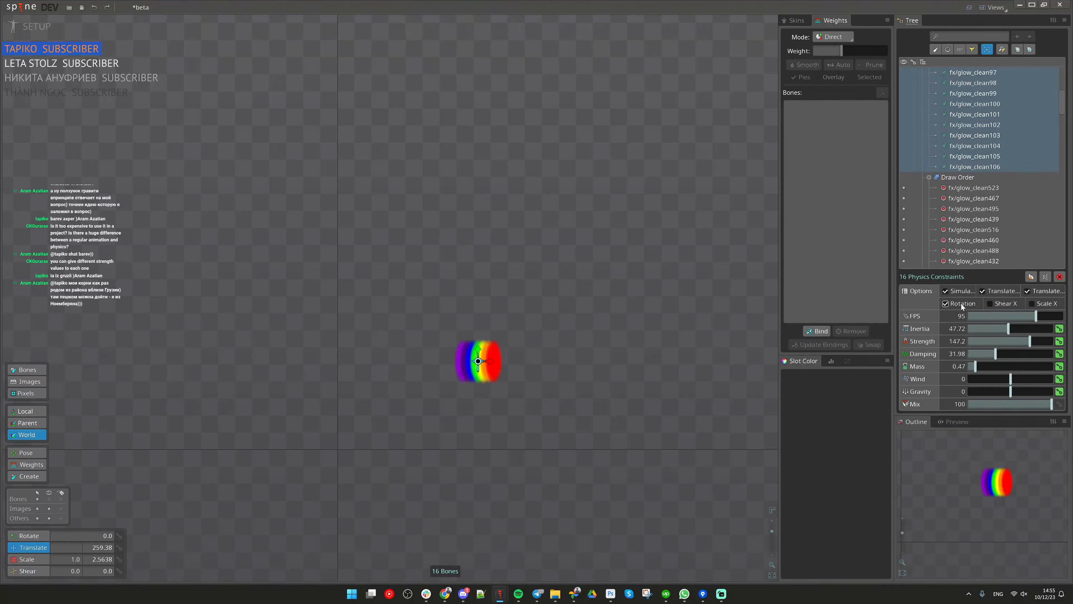
Step: Move the fx/glow_clean91 bone to about 850, 555 to test the trail with the reduced constraint options
scroll(1026, 155, up, 6)
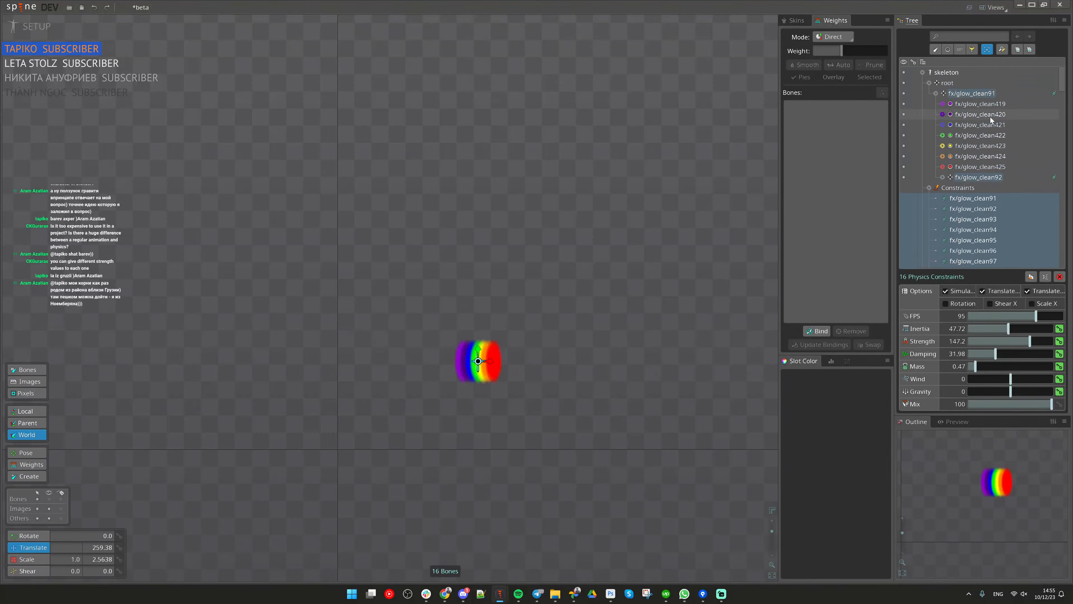
click(978, 95)
drag(696, 362, 839, 258)
Step: Collapse the fx/glow_clean91 bone hierarchy and the Draw Order group in the tree
double_click(992, 94)
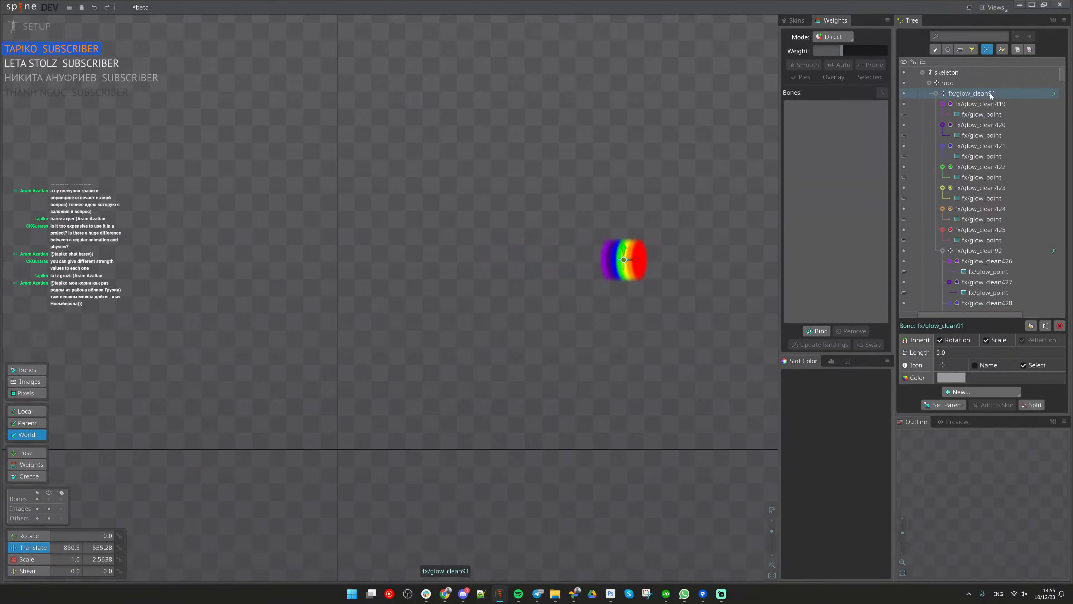
double_click(993, 94)
scroll(1001, 226, down, 3)
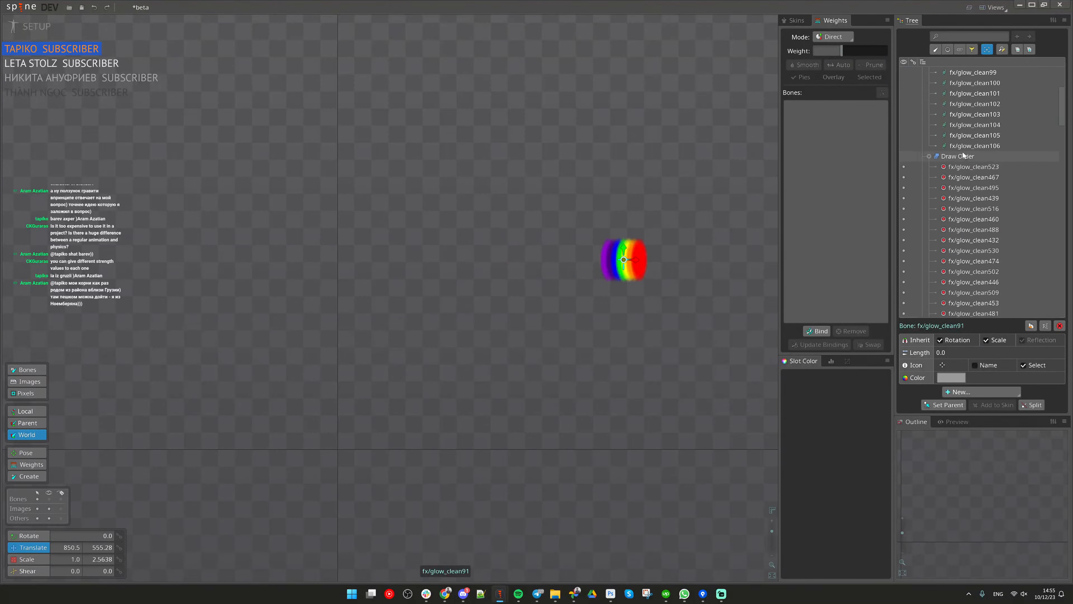
double_click(964, 156)
scroll(1001, 182, down, 1)
scroll(1002, 182, up, 1)
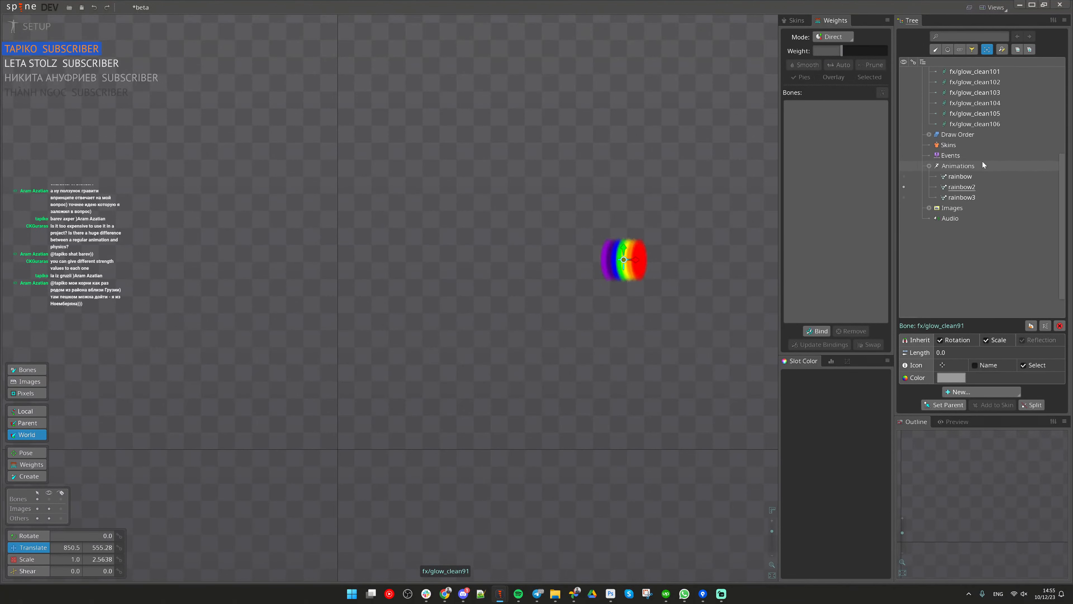
Step: Reset the physics of the whole Constraints group
scroll(983, 165, up, 3)
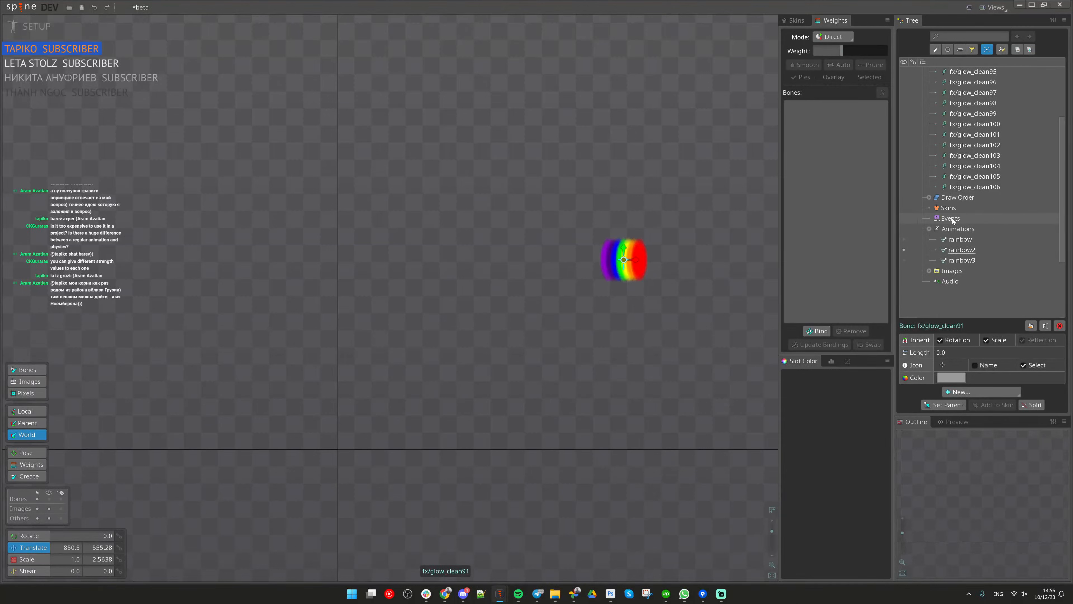
scroll(955, 211, up, 4)
click(972, 104)
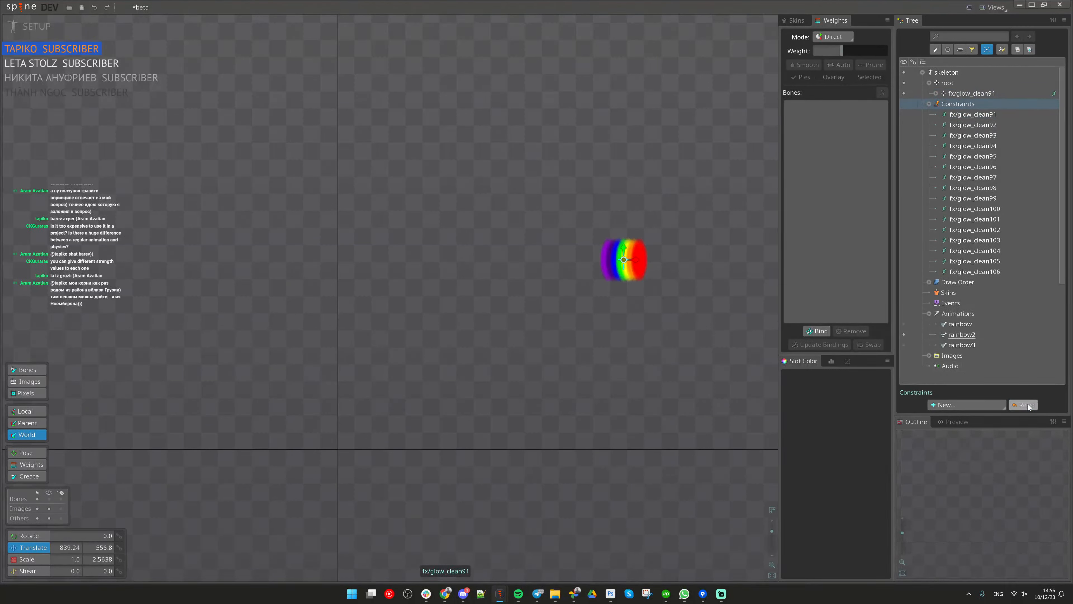
Step: Select the fx/glow_clean91 constraint and expand the nested bone chain in the tree down to fx/glow_clean106
click(973, 115)
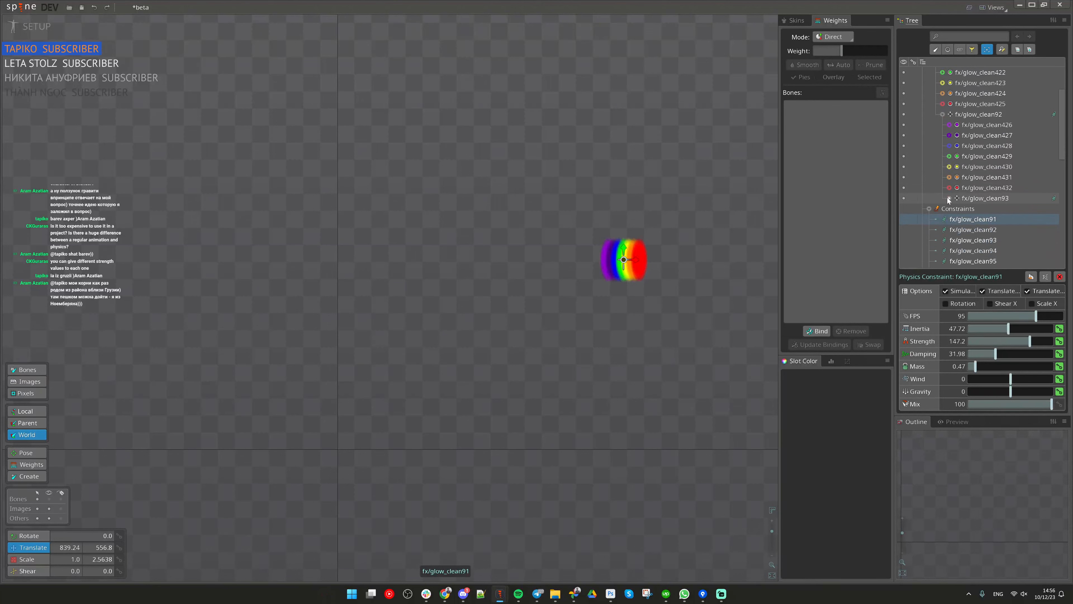
scroll(987, 189, down, 2)
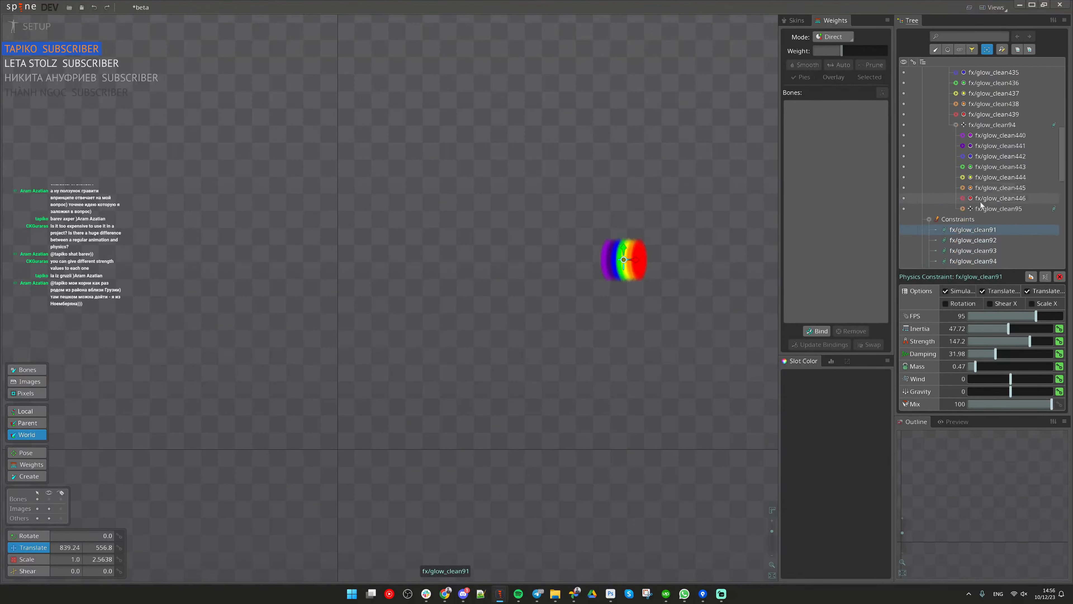
scroll(1006, 200, down, 5)
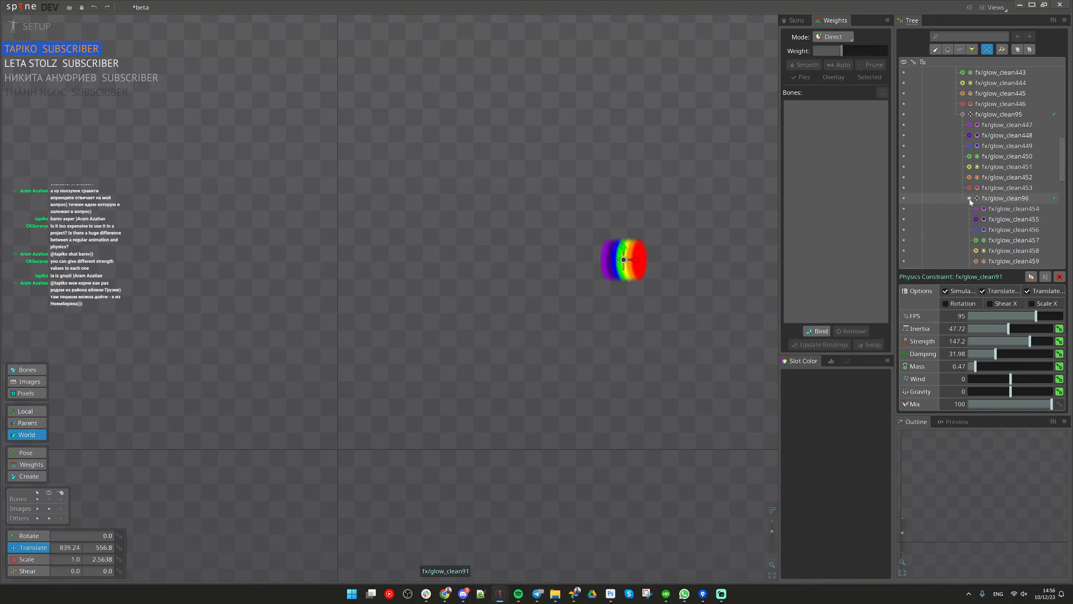
scroll(978, 160, down, 5)
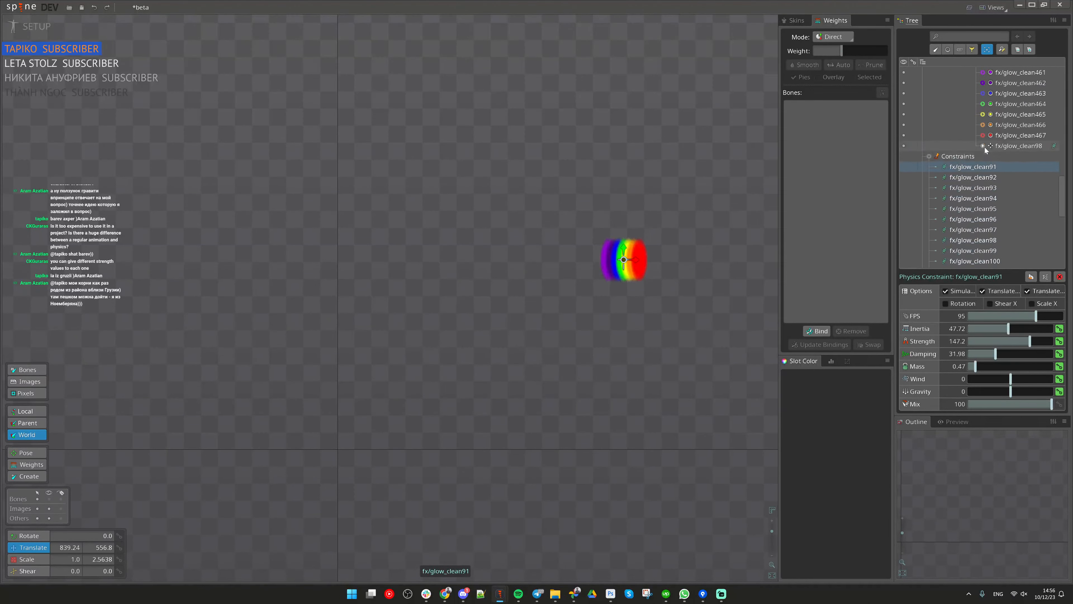
scroll(997, 152, down, 4)
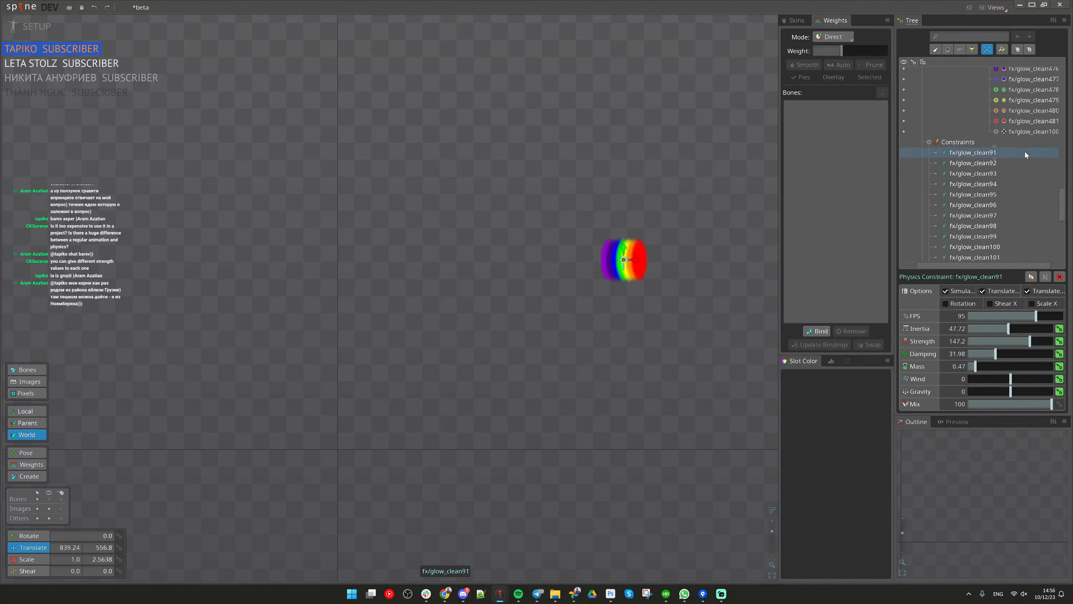
scroll(1002, 190, up, 2)
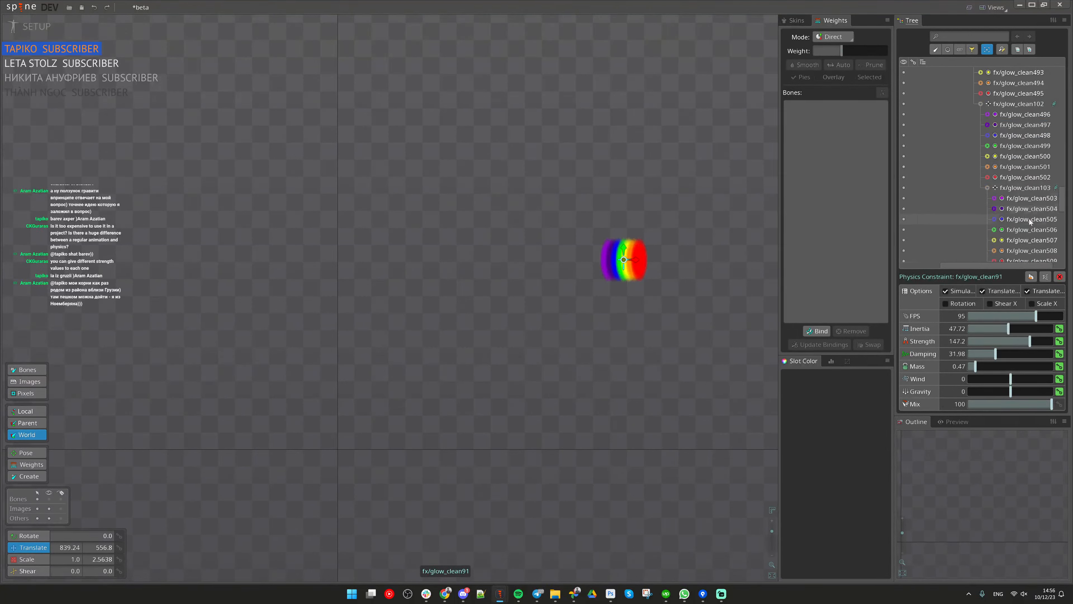
click(986, 145)
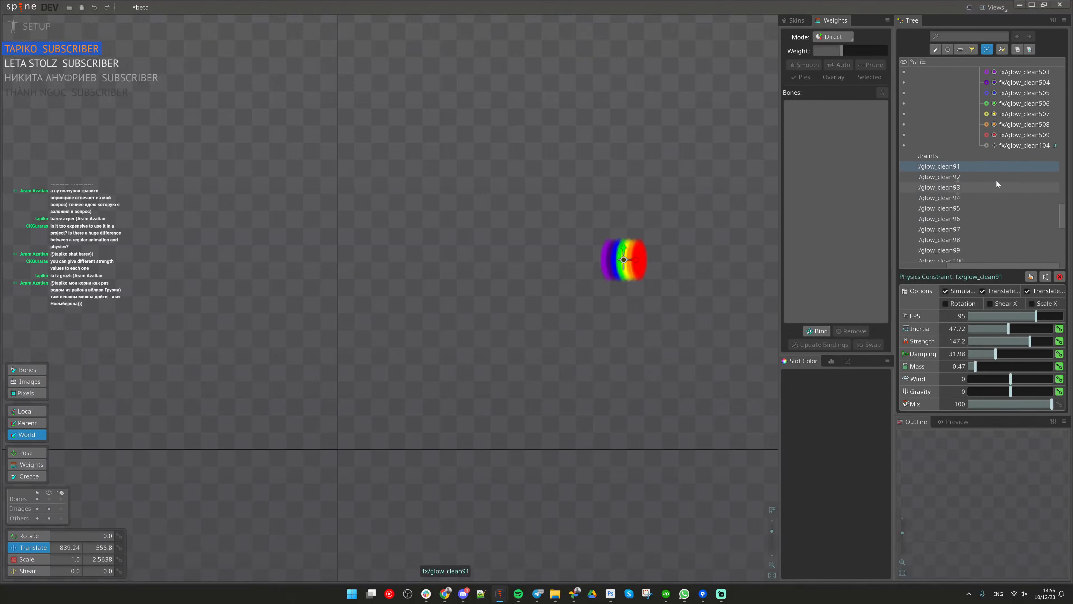
click(993, 229)
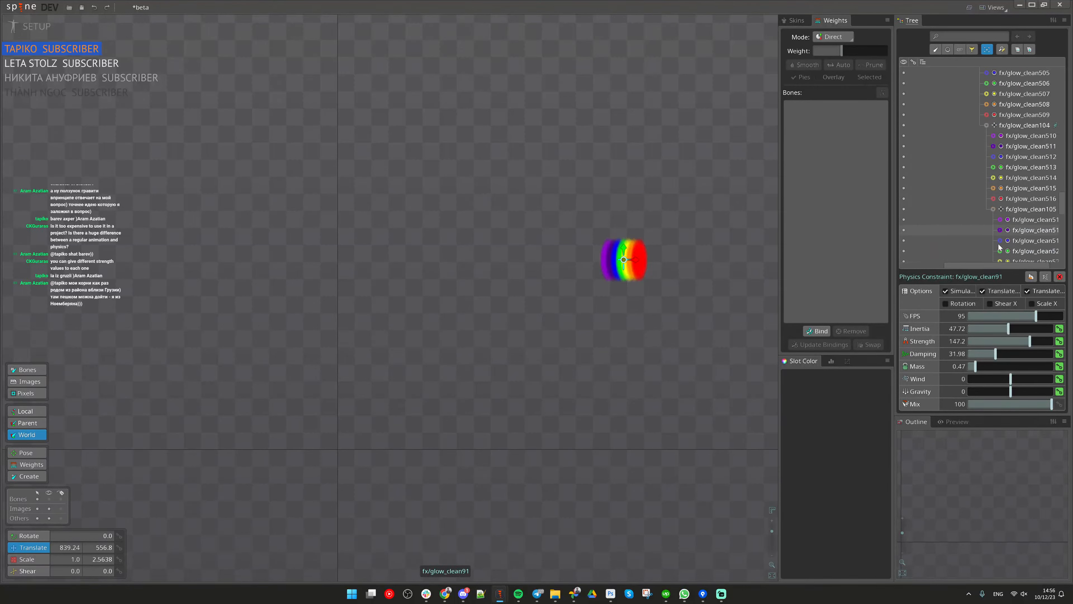
scroll(1007, 211, down, 4)
click(999, 187)
scroll(1010, 205, down, 3)
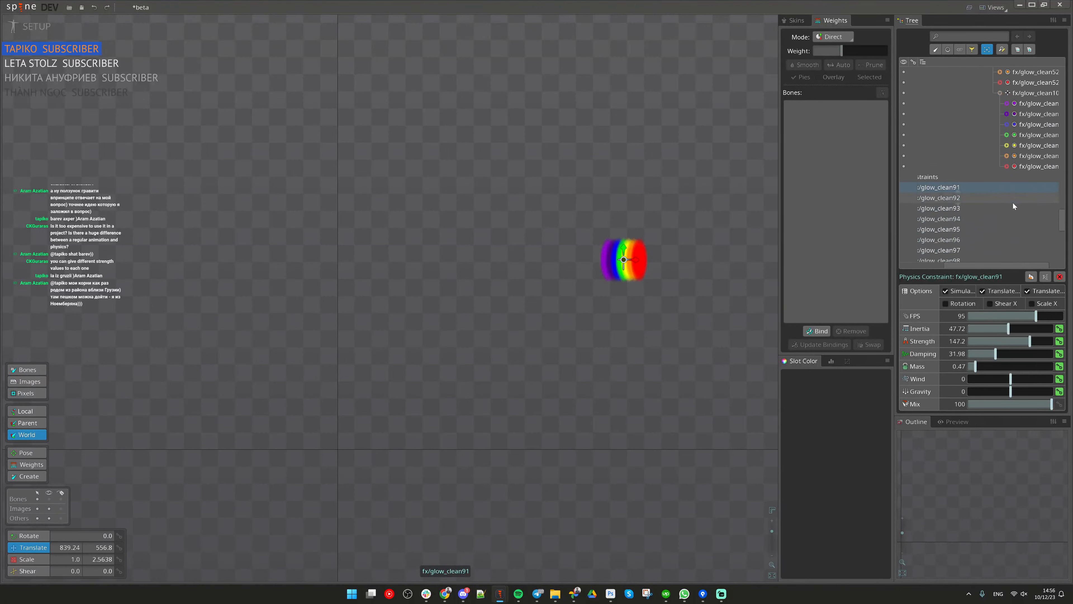
Step: Select the physics constraint attached to the fx/glow_clean106 bone and move the rainbow glow to about 870, 553
drag(1012, 267, 1048, 269)
scroll(1047, 225, up, 2)
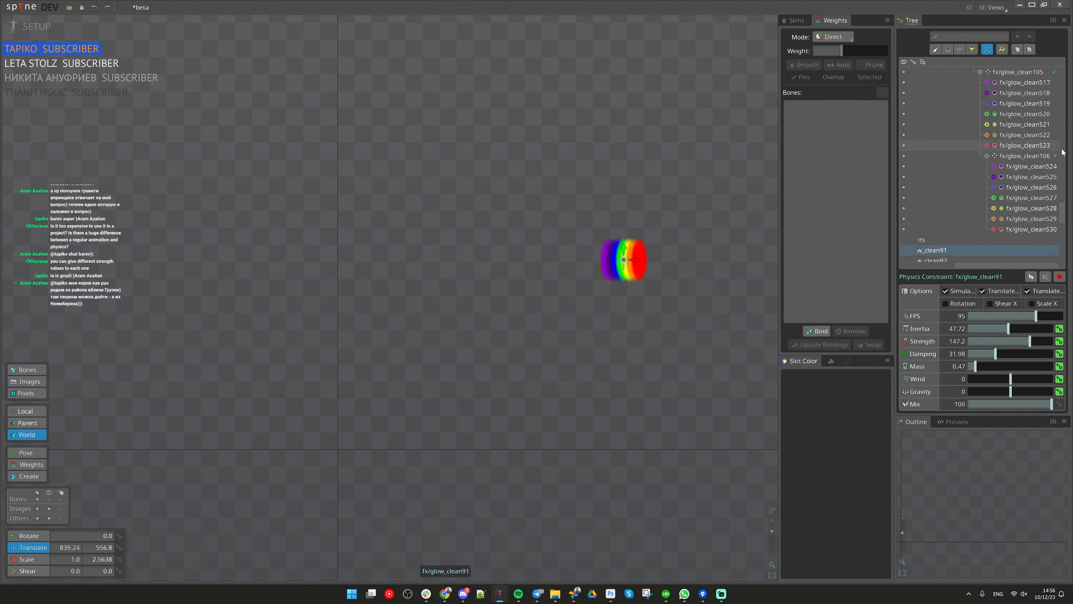
click(1055, 156)
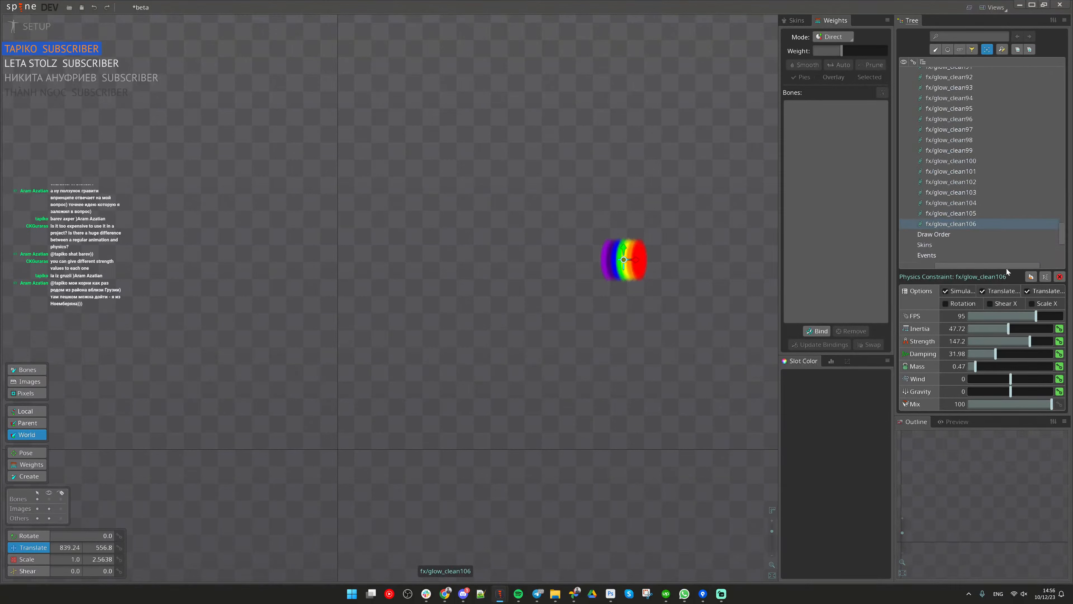
drag(1007, 267, 999, 228)
scroll(1024, 213, up, 1)
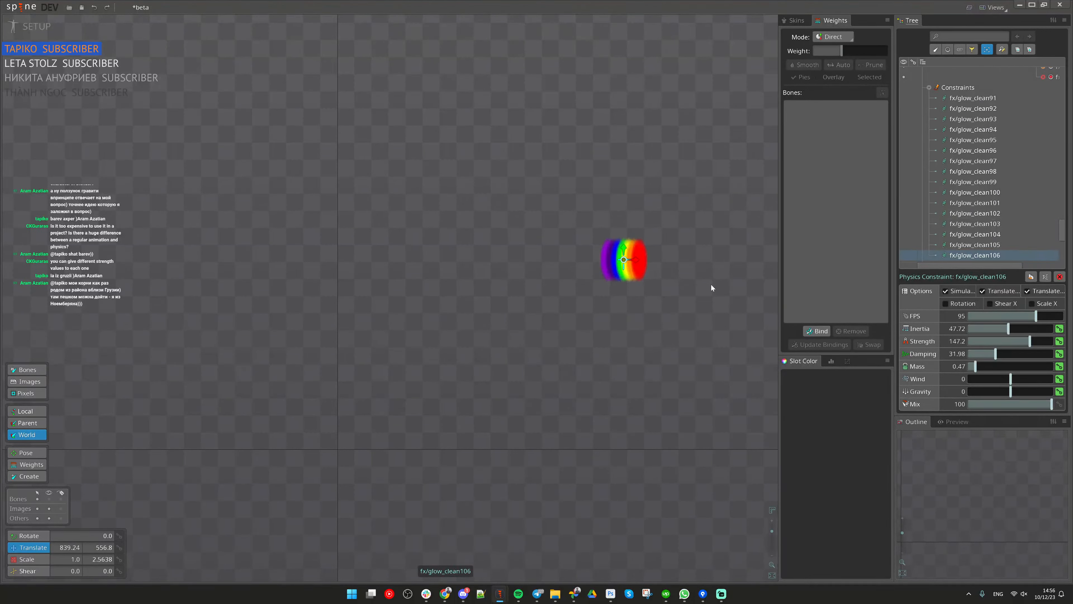
drag(711, 287, 407, 248)
Step: Collapse the fx/glow_clean91 bone chain and move that bone to about 1362, 531
scroll(999, 180, up, 8)
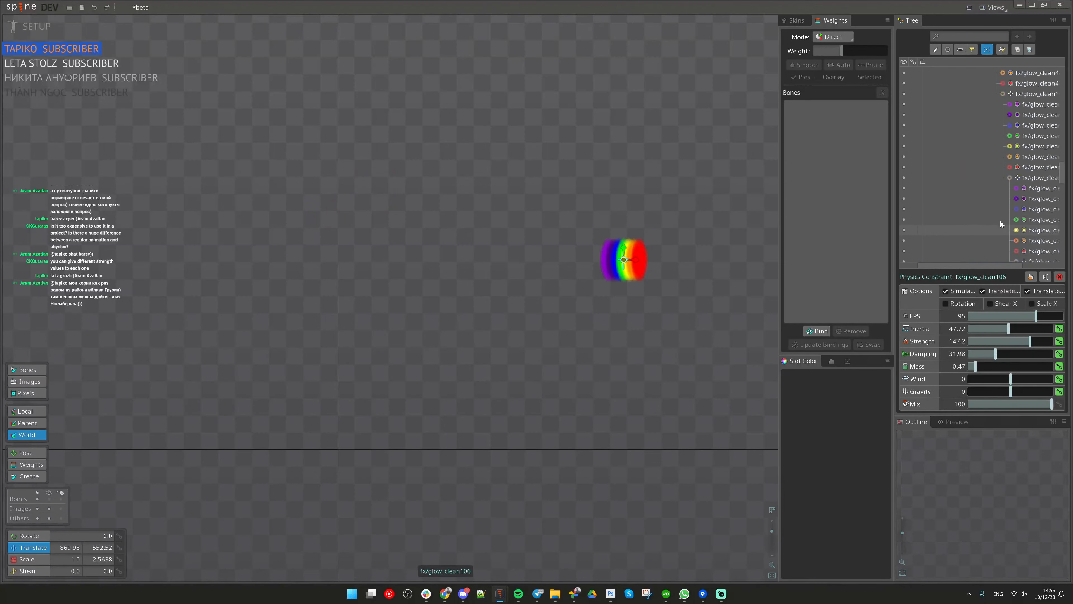
scroll(1000, 225, up, 10)
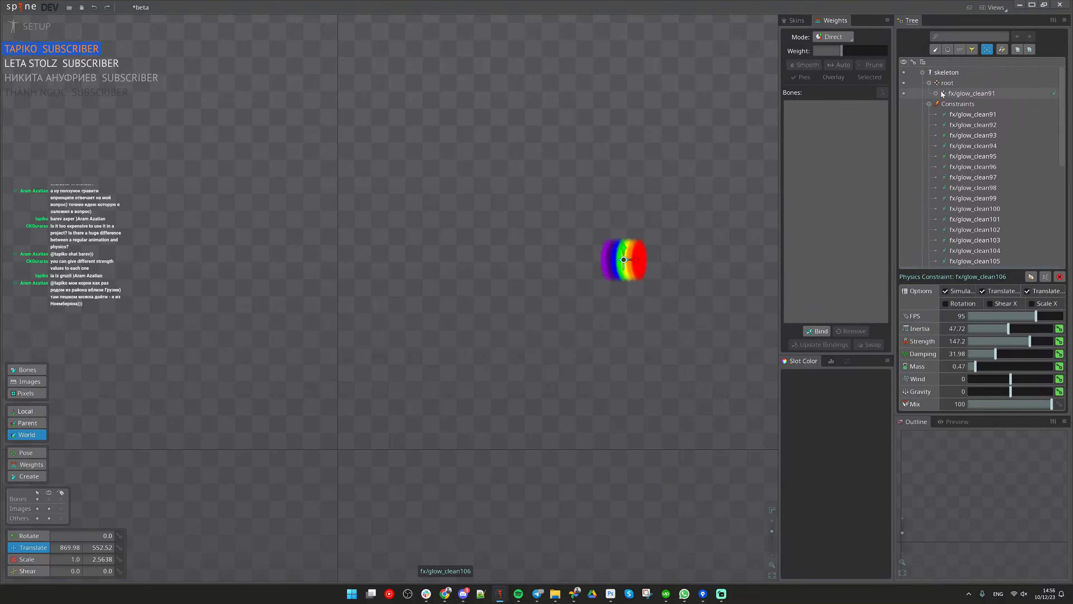
click(936, 94)
click(968, 93)
mouse_move(702, 368)
mouse_down()
mouse_move(456, 380)
mouse_move(502, 369)
mouse_move(935, 392)
mouse_move(1072, 132)
mouse_up()
Step: Set Damping to 21.83 for all 16 physics constraints and move the rainbow across the canvas to test it
click(1055, 94)
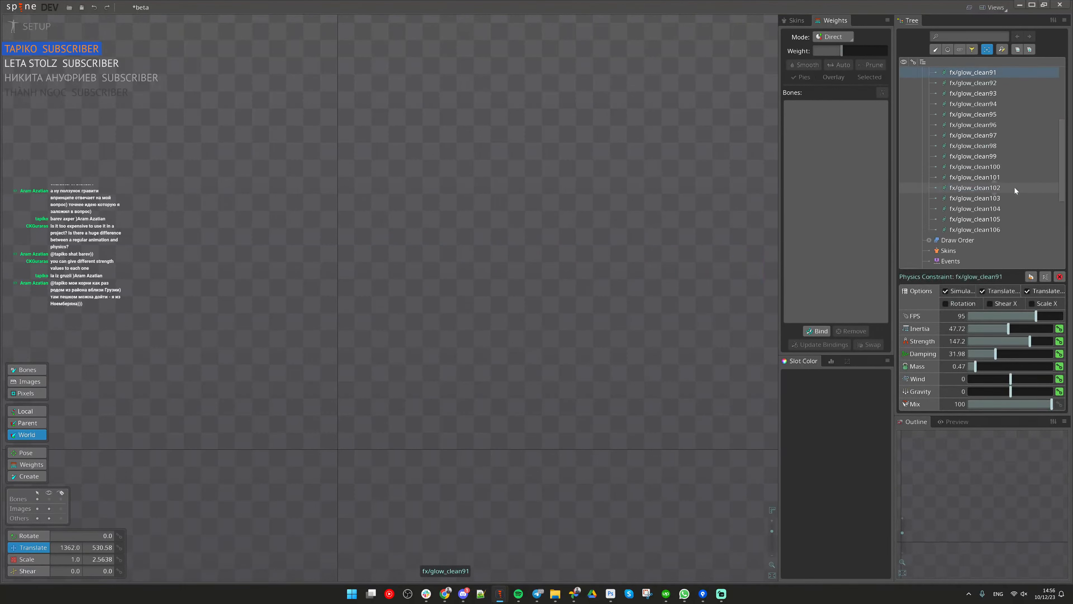
shift+click(1002, 229)
drag(623, 256, 407, 283)
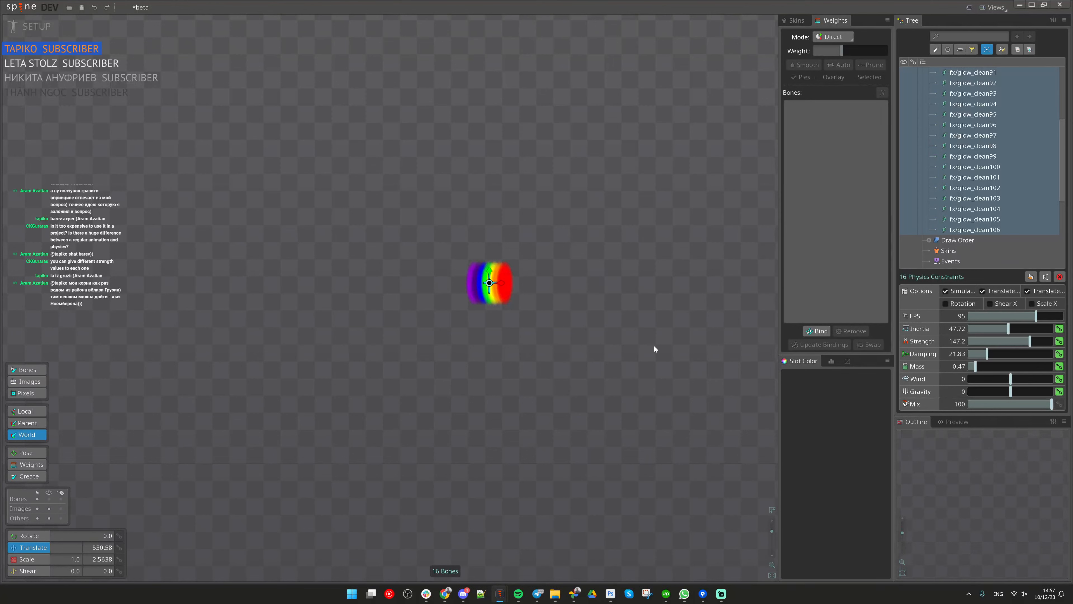
drag(655, 349, 923, 323)
Step: Raise the Damping of the 16 physics constraints to 62.44 and test the trail by moving the rainbow
click(1039, 354)
click(1023, 354)
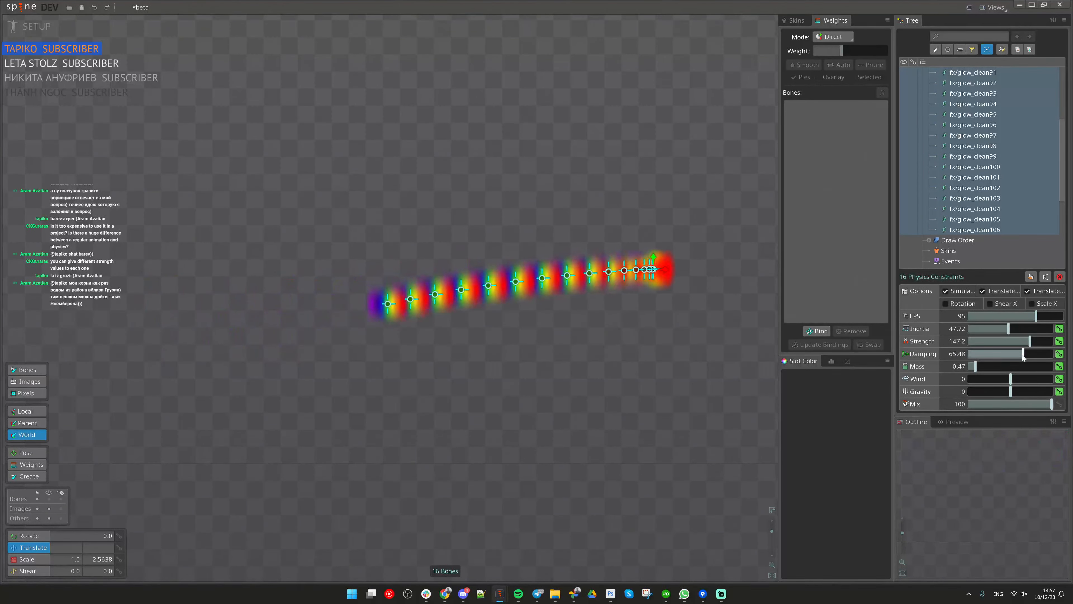
drag(1023, 354, 1014, 367)
drag(579, 392, 693, 224)
Step: Set the 16 physics constraints' Mass to 1.62 and Mix to 66.5, testing the trail motion between changes
click(995, 366)
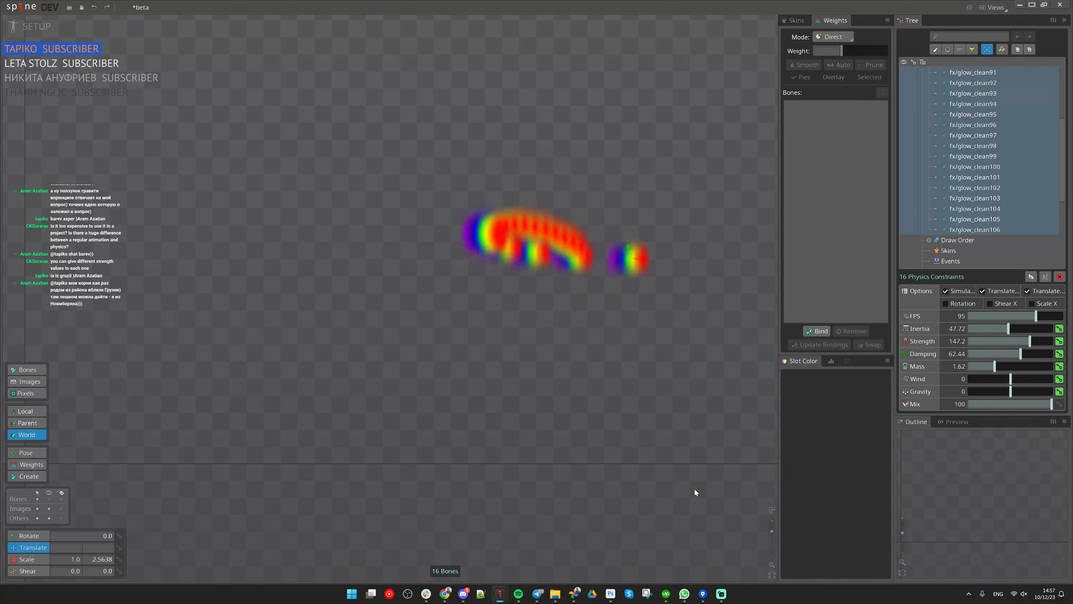
drag(697, 493, 250, 467)
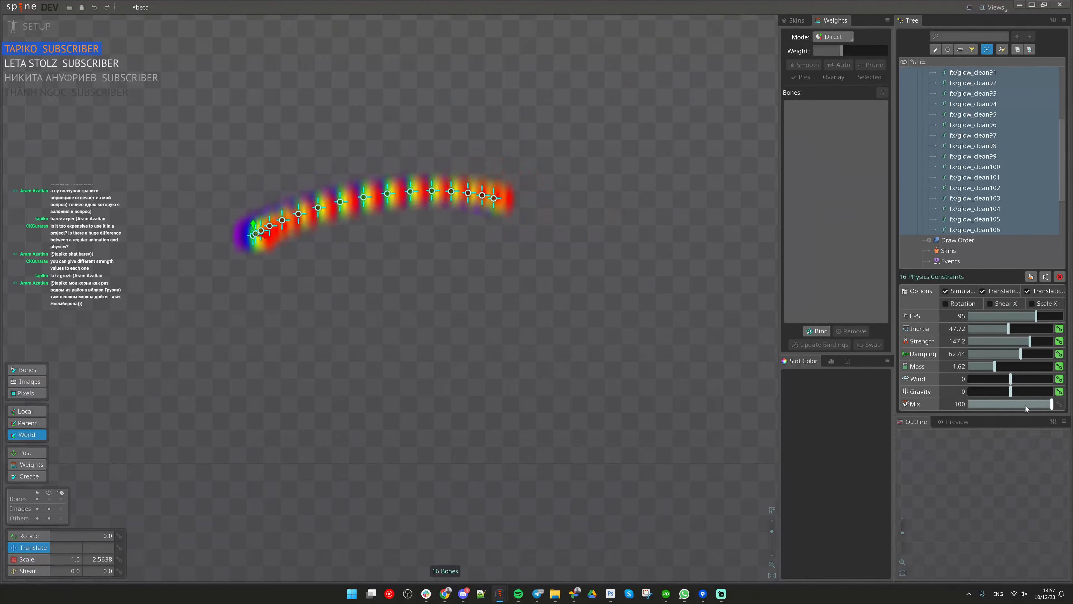
drag(1026, 405, 965, 415)
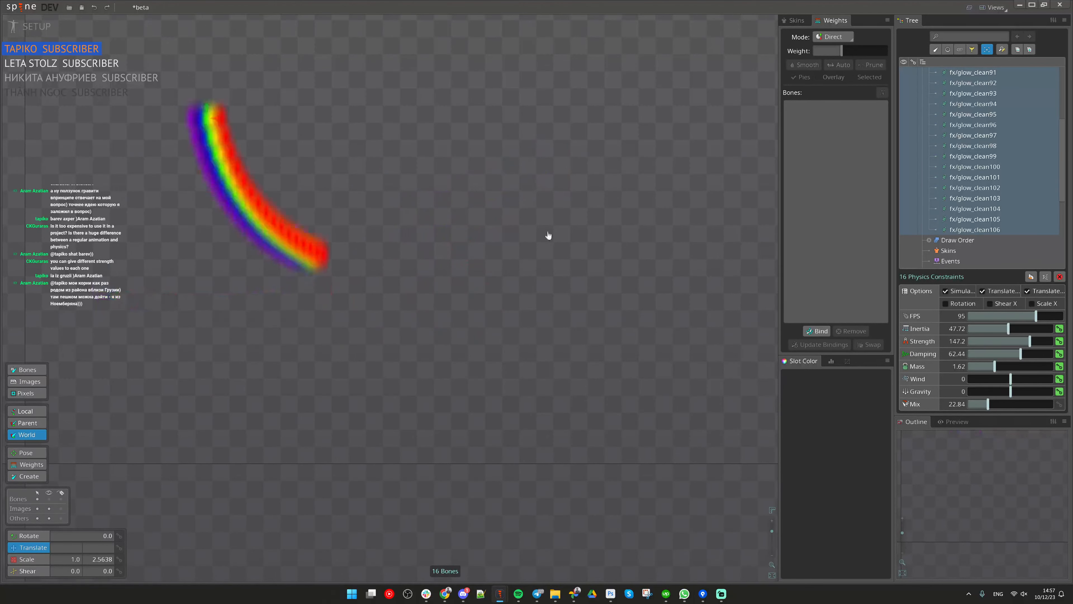
drag(988, 404, 1024, 405)
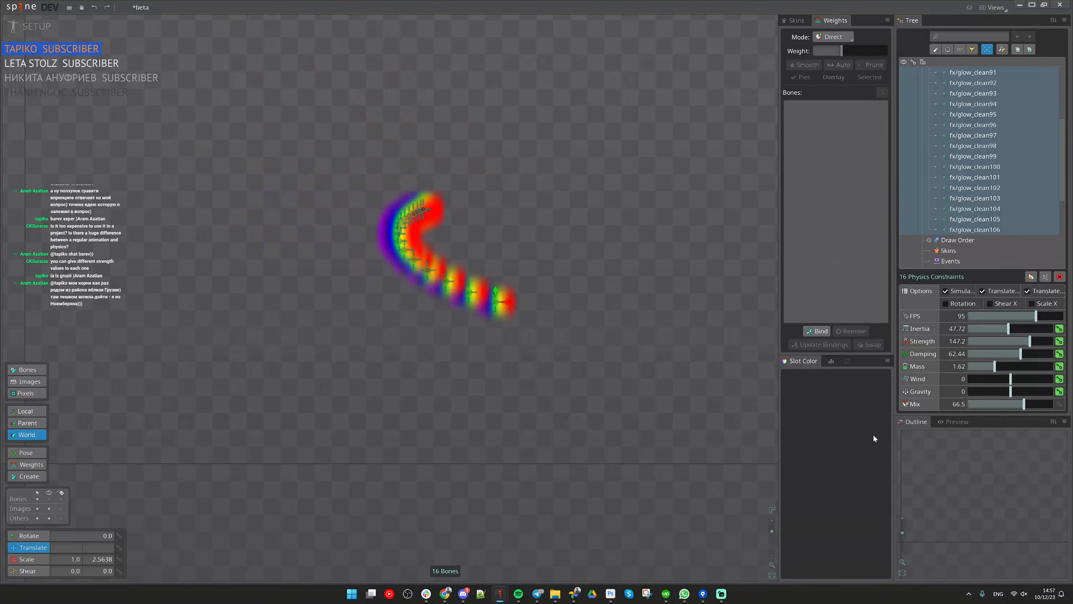
Step: Lower the Strength of the 16 physics constraints to 98.5 and move the rainbow around to test it
scroll(519, 358, down, 2)
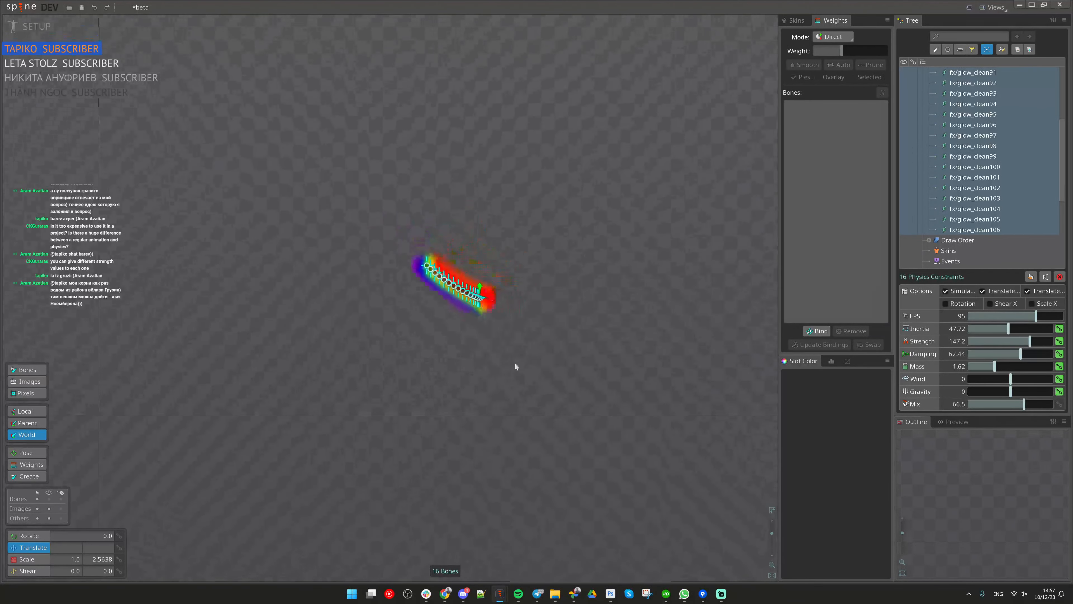
drag(515, 367, 502, 378)
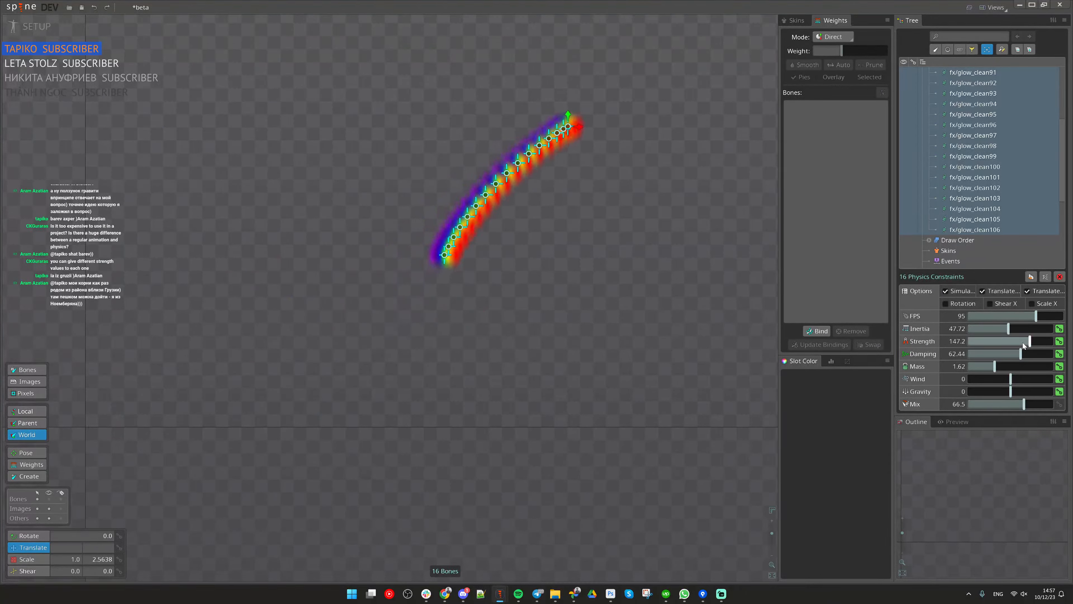
drag(1029, 342, 1010, 342)
drag(642, 368, 595, 473)
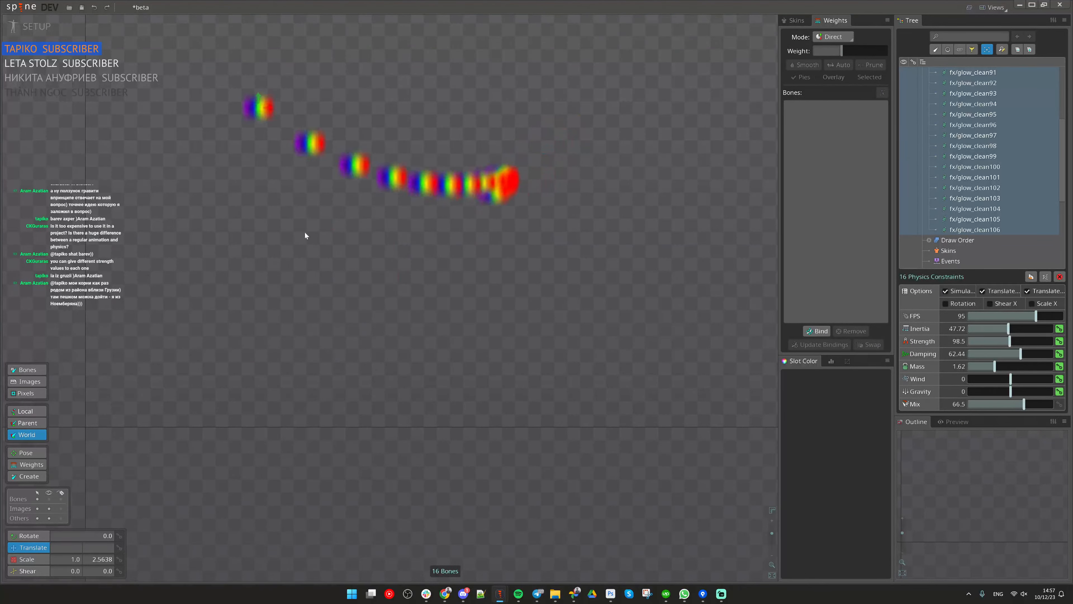
Step: Set the 16 physics constraints' Inertia to 32.99, Strength to 187.8, Damping to 35.03 and Mass to 0.52
drag(1002, 329, 1010, 359)
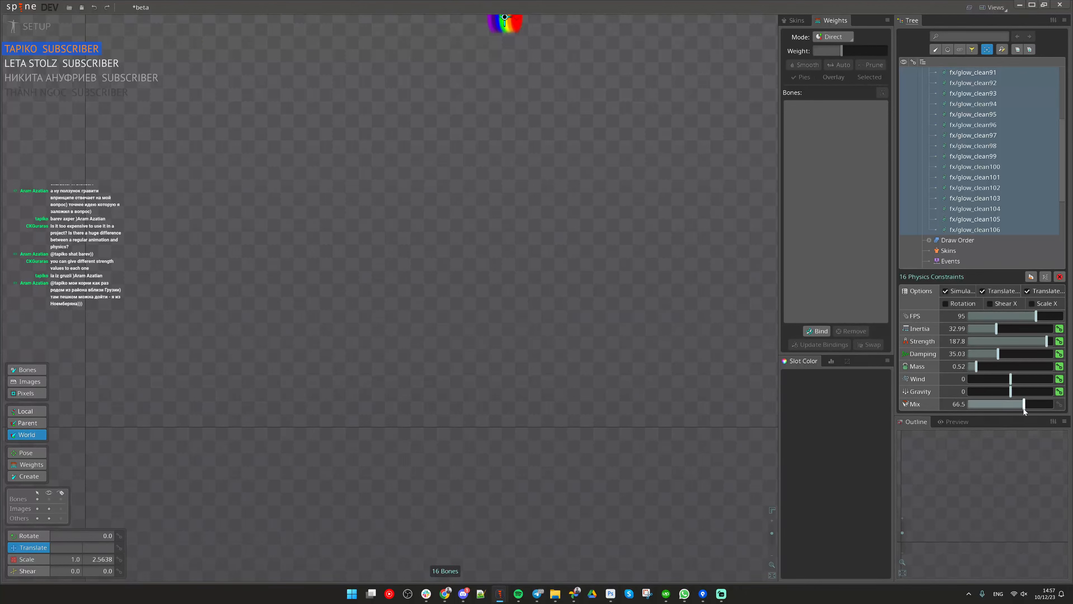
Step: Set the Mix of the 16 physics constraints to 100 and move the rainbow across the canvas to test its trail
drag(645, 294, 203, 576)
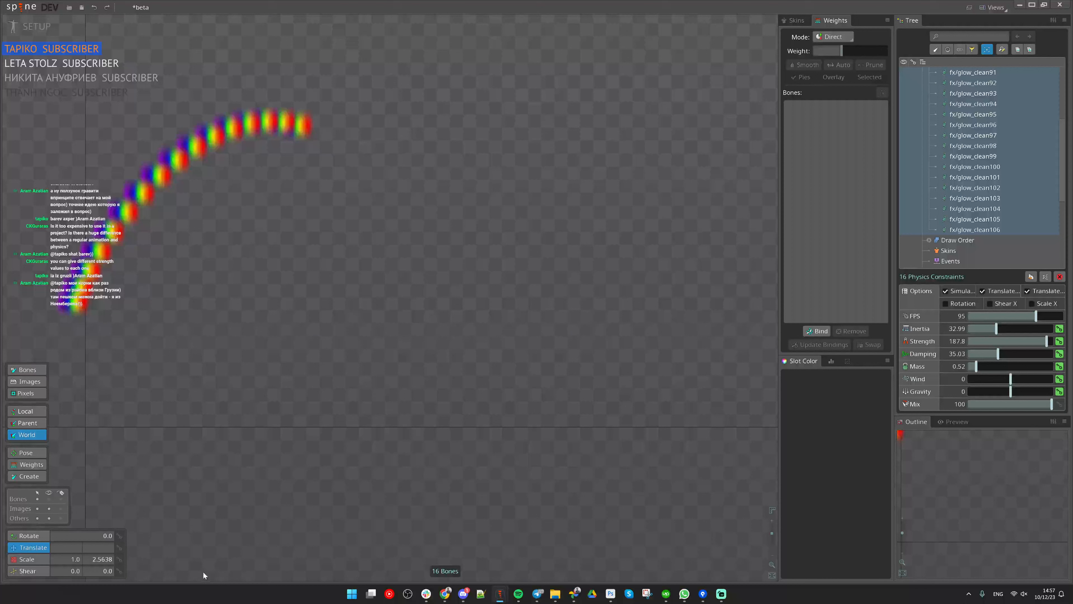
Step: Open the recent project queenazshara in place of the beta project
click(22, 9)
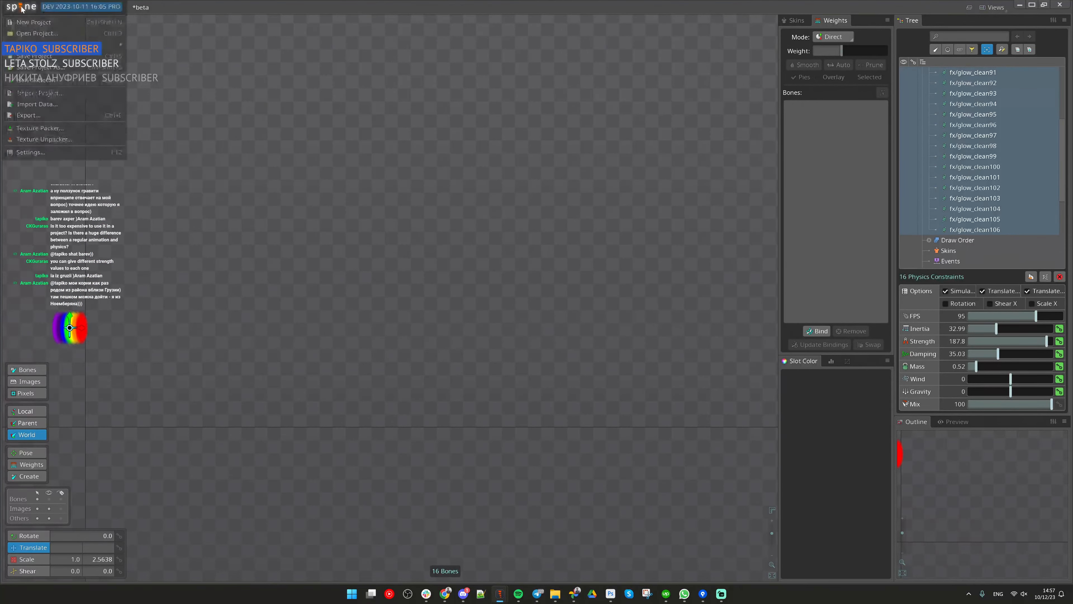
mouse_move(100, 46)
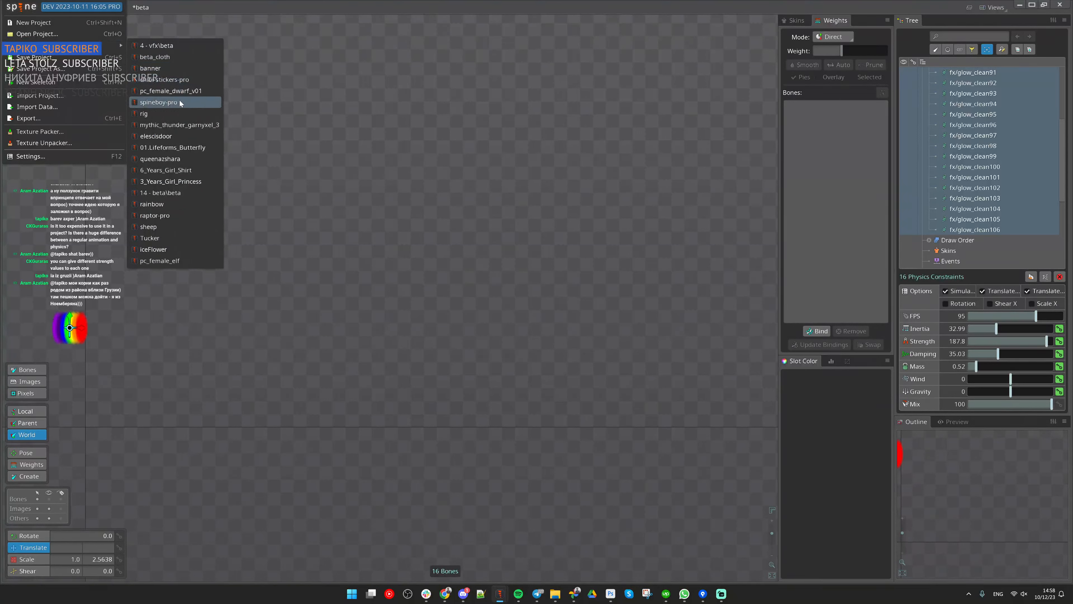
click(192, 158)
click(334, 305)
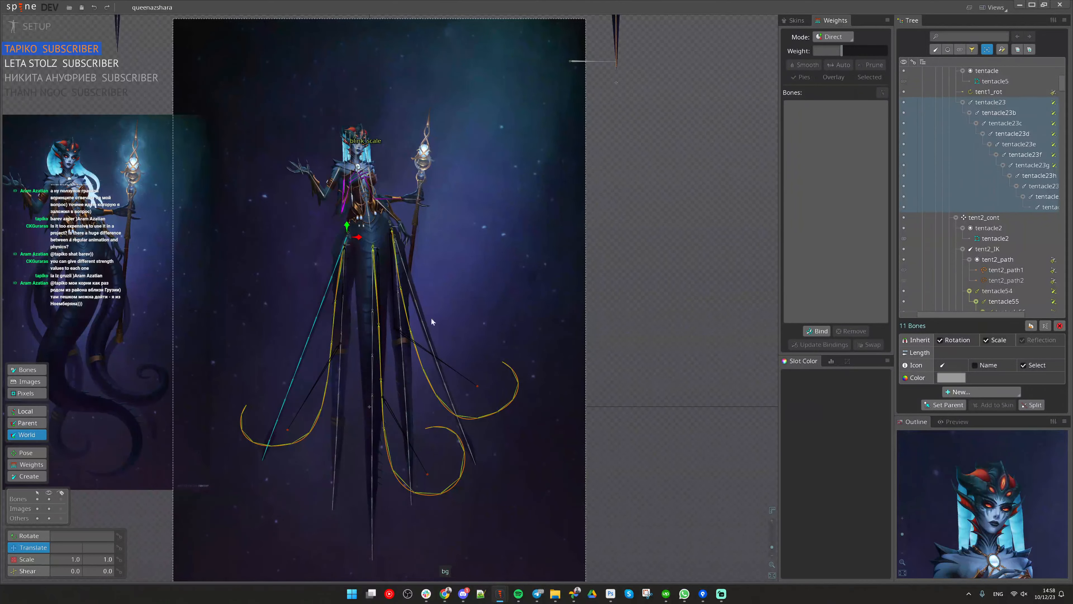
Step: Delete all constraints from tent3_rot through a11 in the queenazshara skeleton
scroll(393, 313, up, 2)
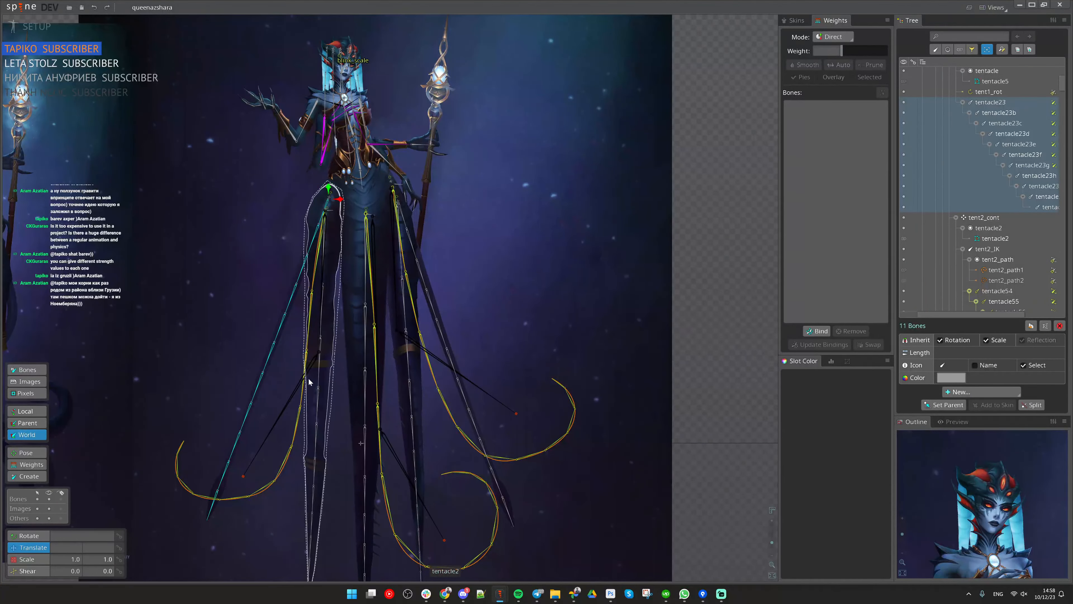
click(322, 360)
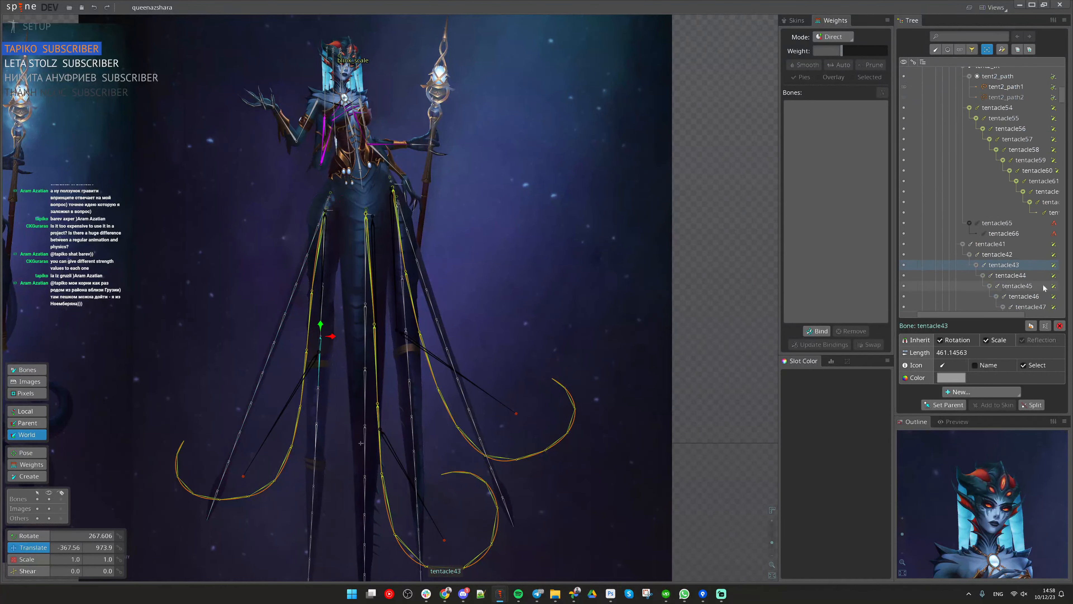
click(1054, 272)
scroll(1001, 212, down, 3)
scroll(989, 157, down, 1)
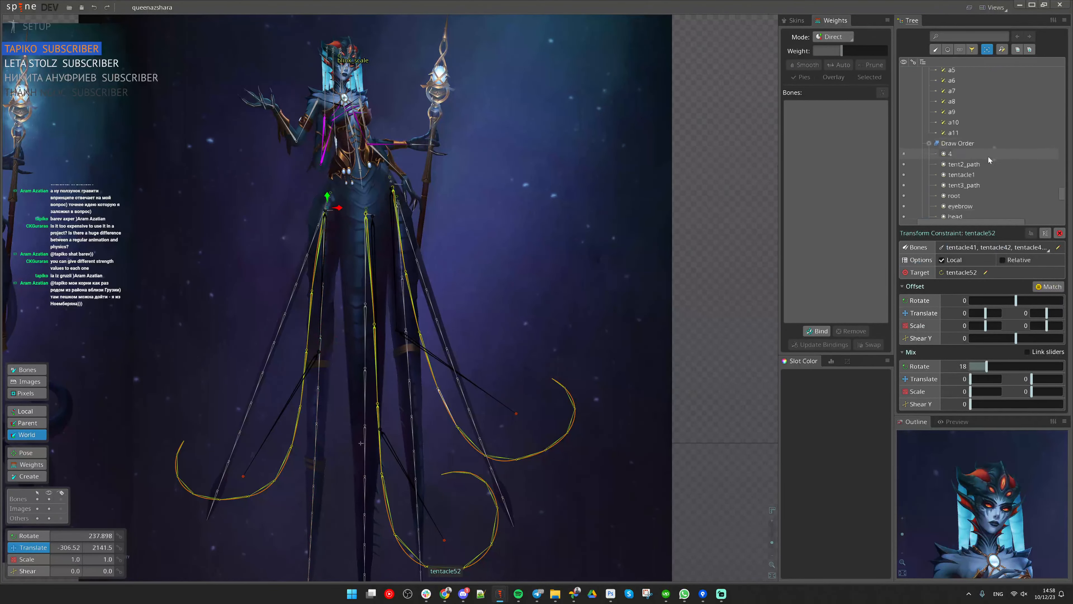
scroll(974, 198, down, 1)
scroll(974, 189, down, 2)
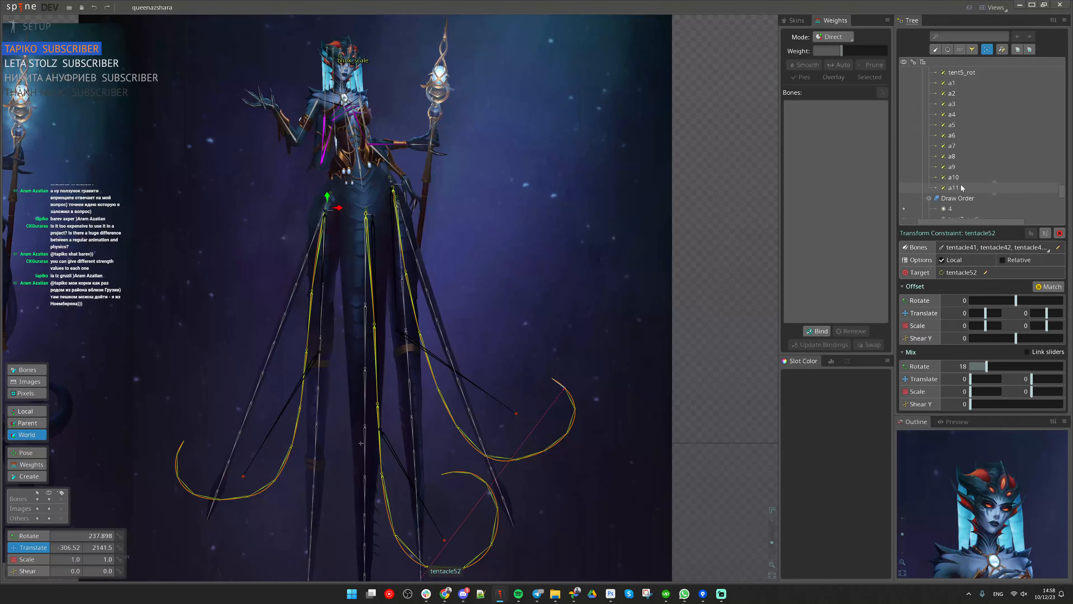
scroll(1006, 163, up, 10)
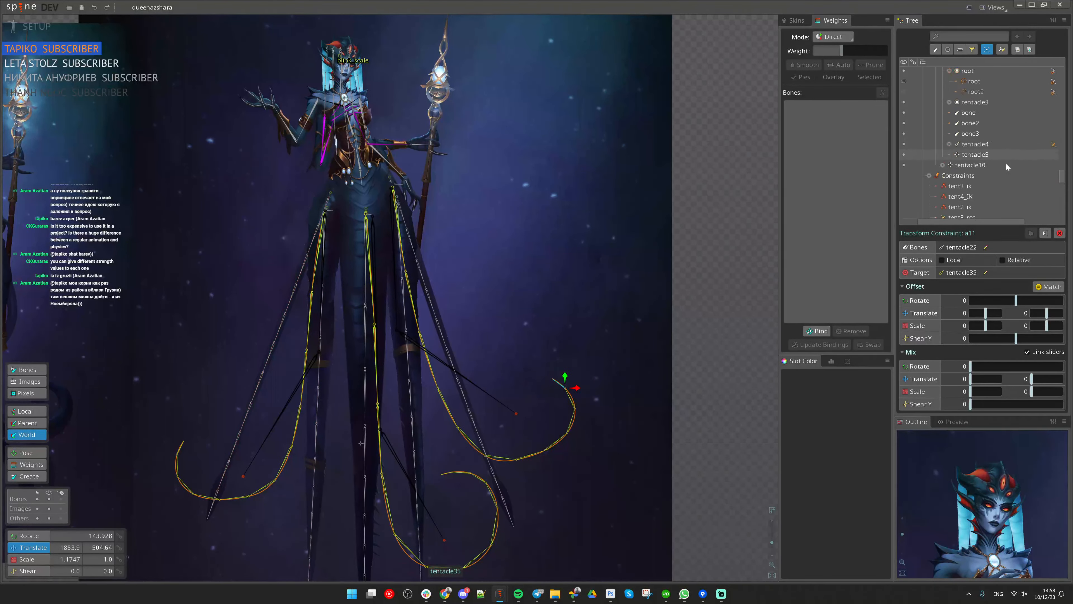
scroll(1005, 164, down, 2)
shift+click(974, 125)
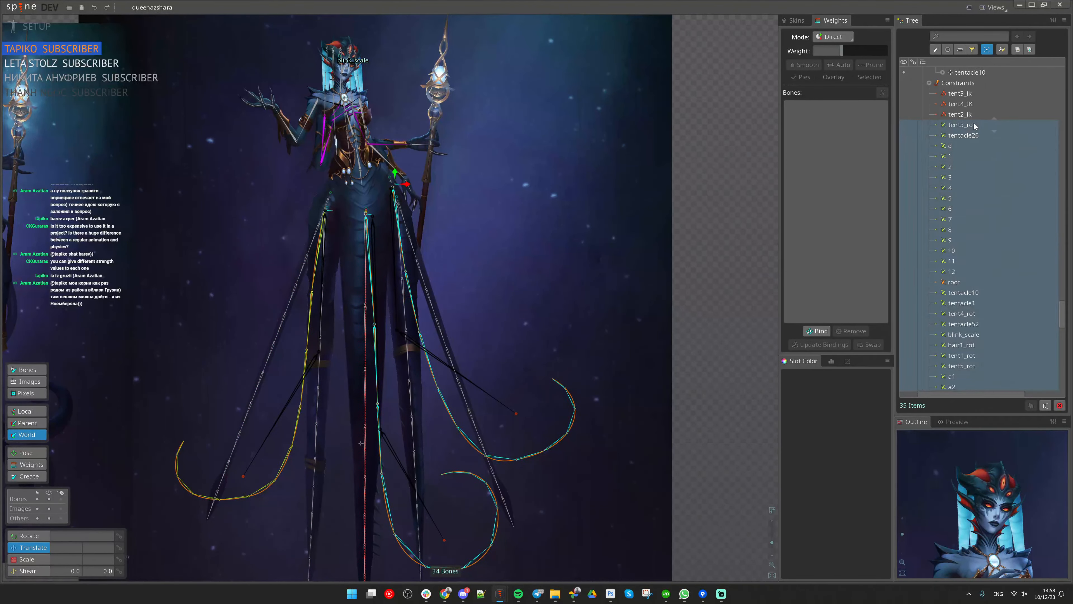
key(Delete)
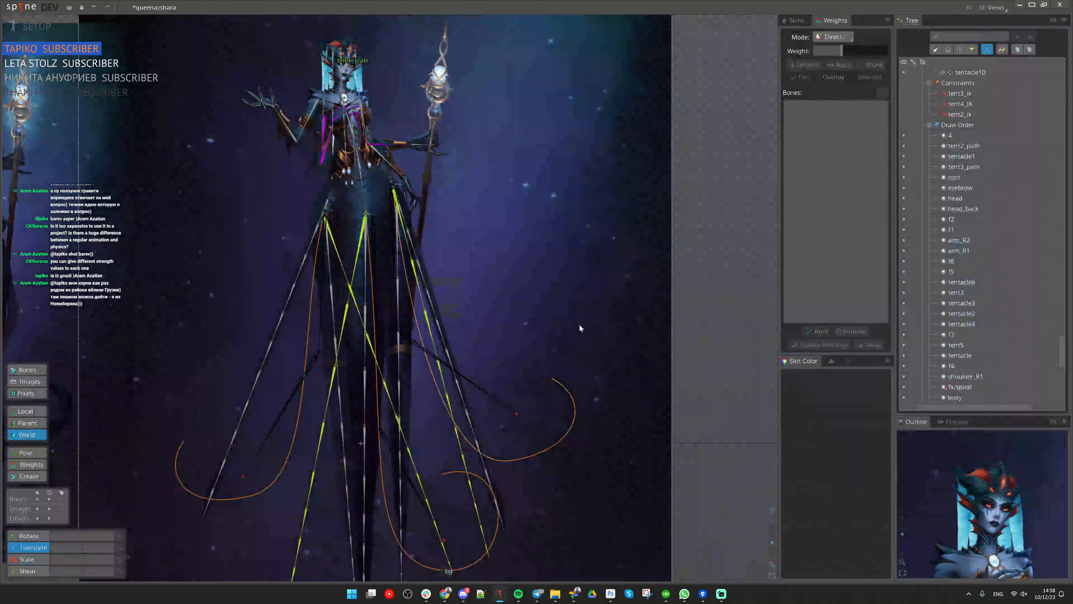
Step: Delete the tentacle1 slot under tent4_IK together with its paths tent4_path1 and tent4_path2
click(541, 454)
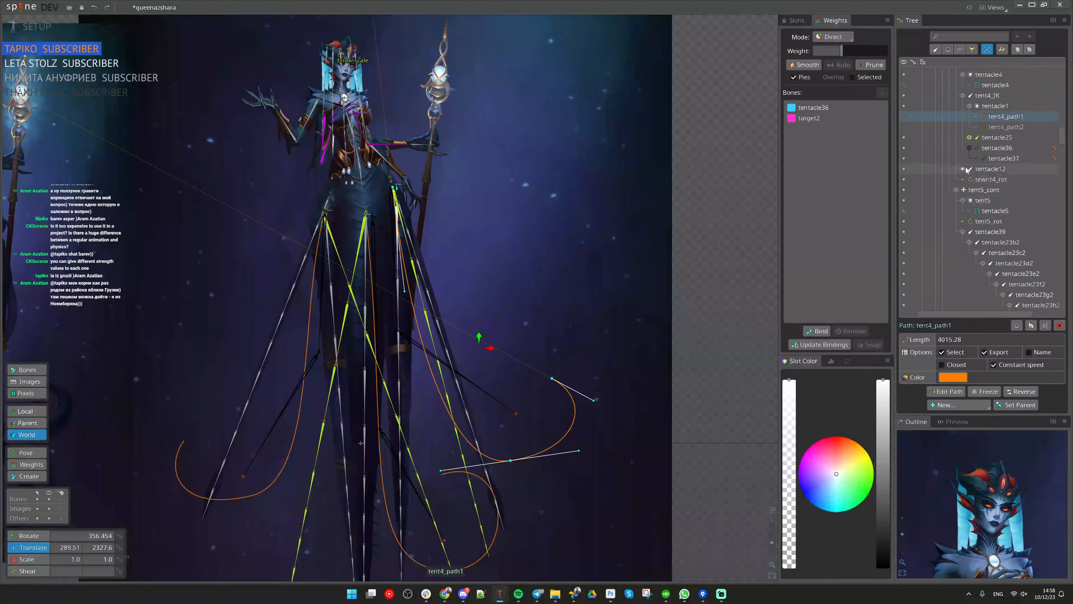
scroll(981, 167, up, 3)
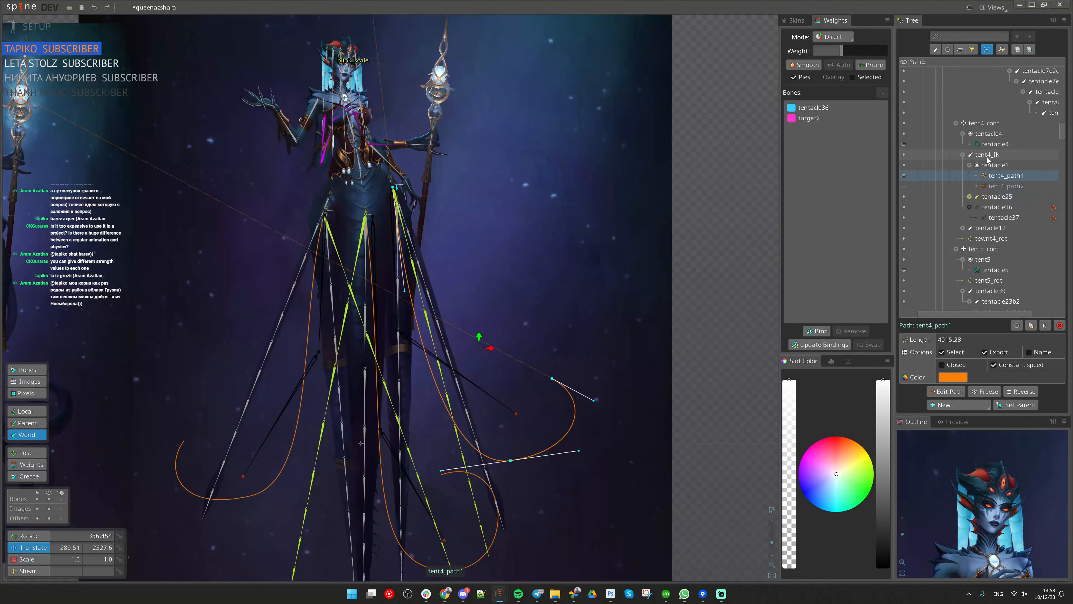
click(995, 165)
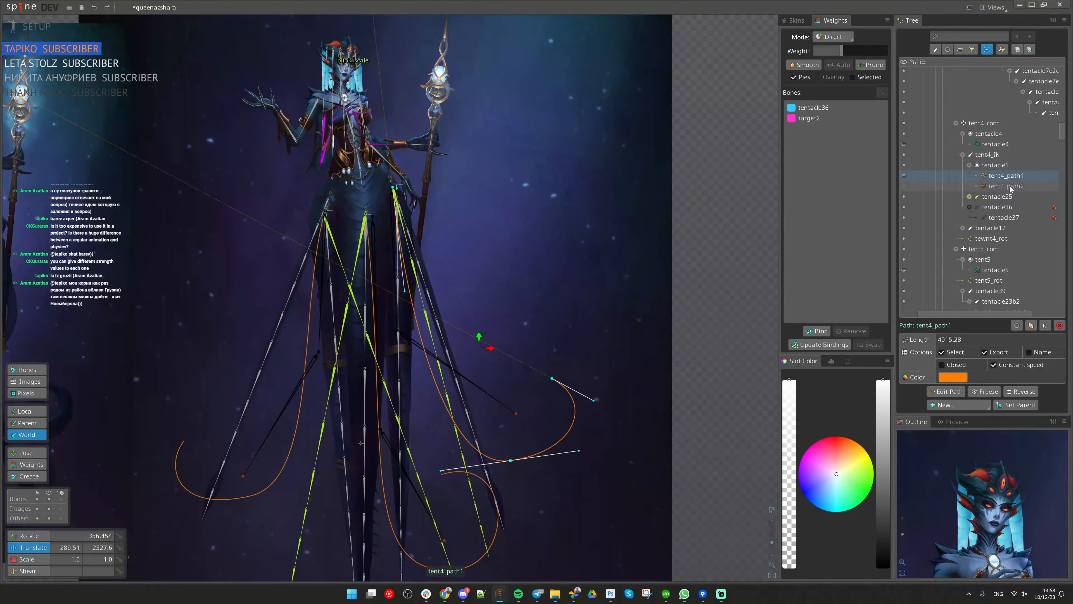
key(Delete)
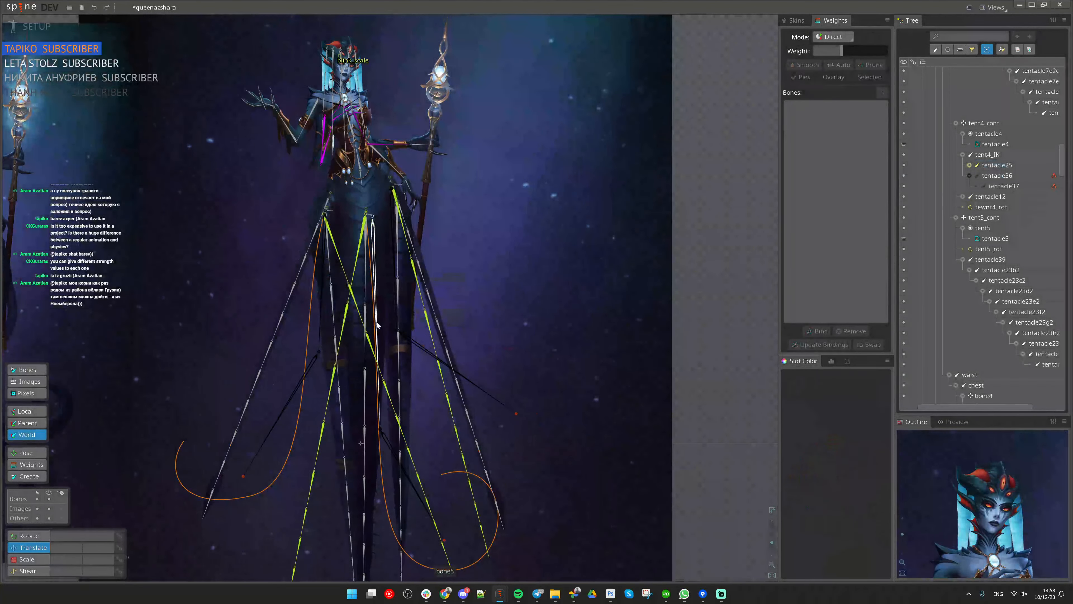
Step: Delete the bones bone5, bone6 and tentacle9 and the path tent3_path1 under tent3_ik
click(410, 337)
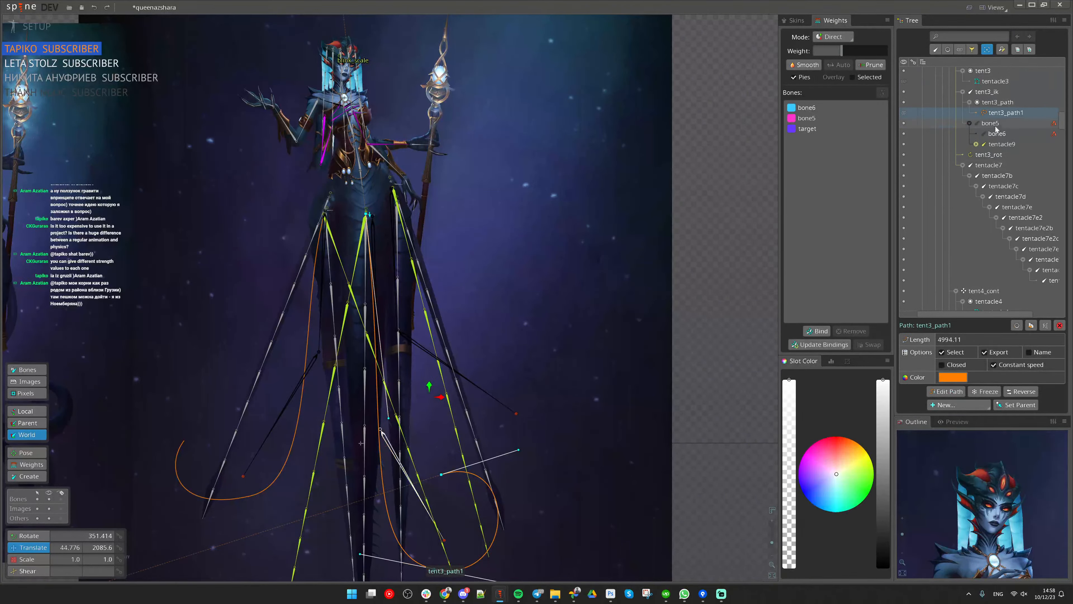
click(995, 104)
click(996, 123)
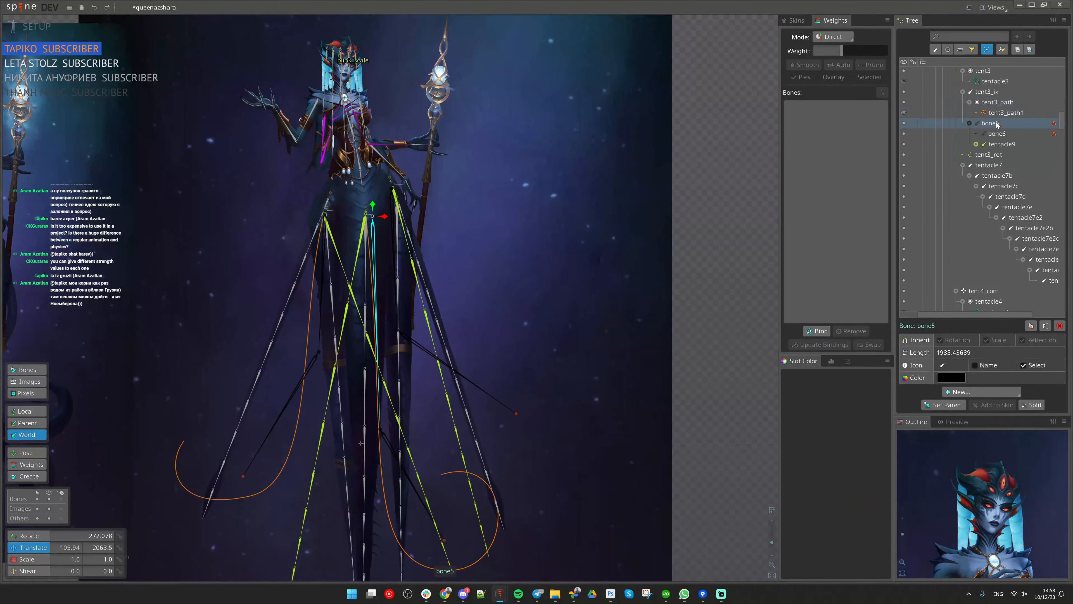
key(Delete)
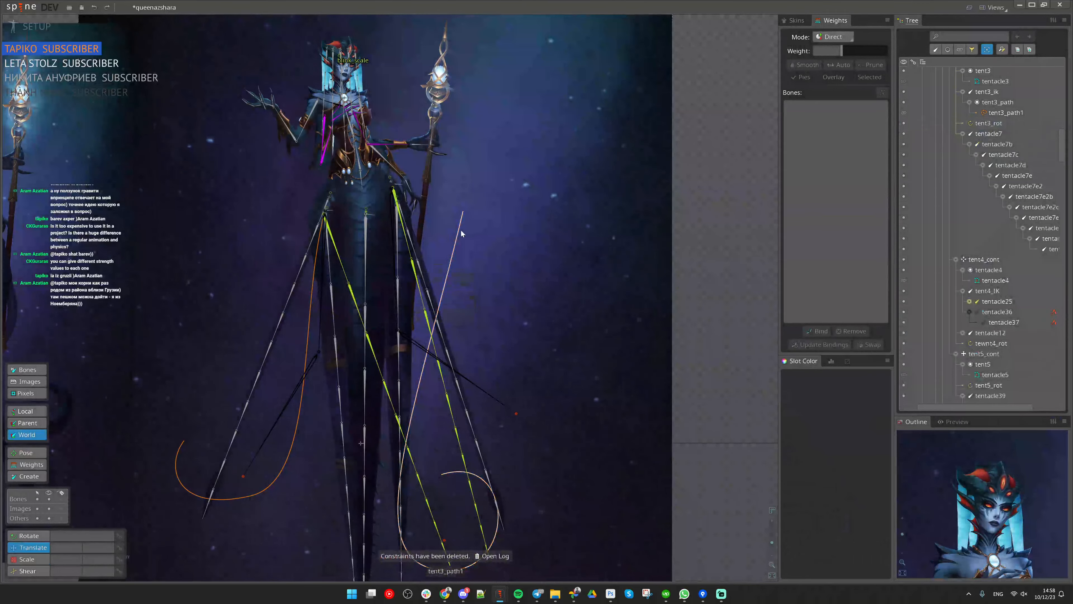
key(Delete)
Step: Delete the tent2_IK bone together with its paths and child bones
click(310, 296)
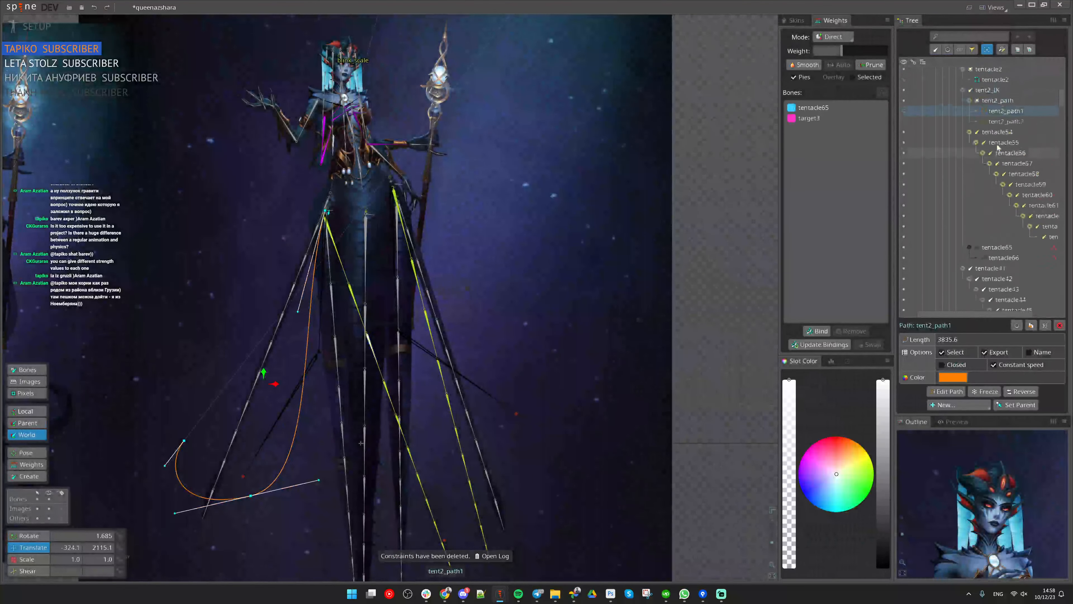
click(999, 94)
key(Delete)
key(Return)
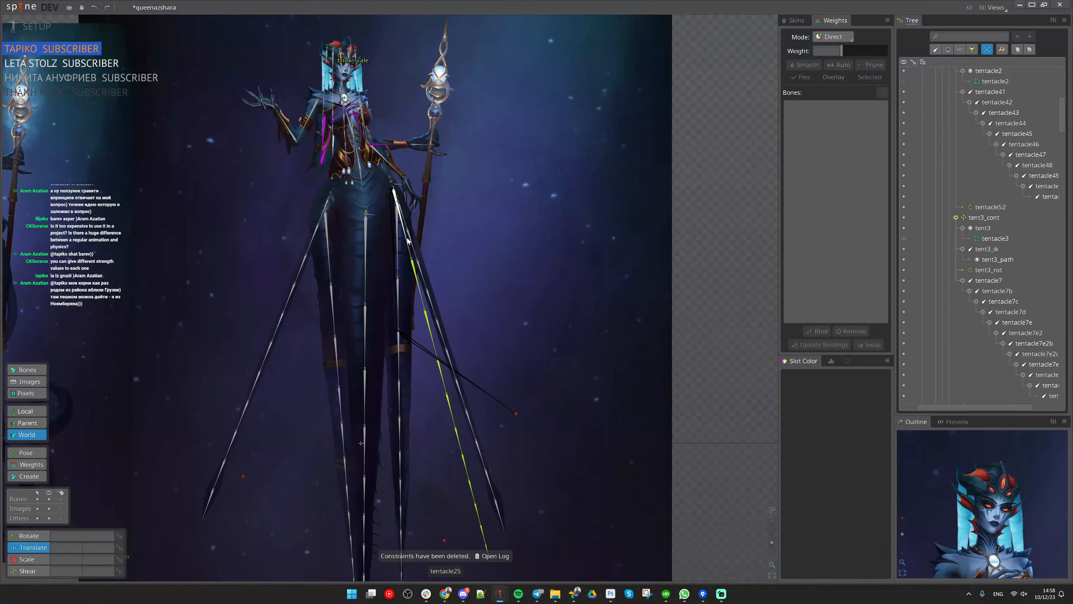
Step: Delete the tentacle36 and tentacle37 bones, and the tent4_IK bone with its remaining green bone chain
click(427, 351)
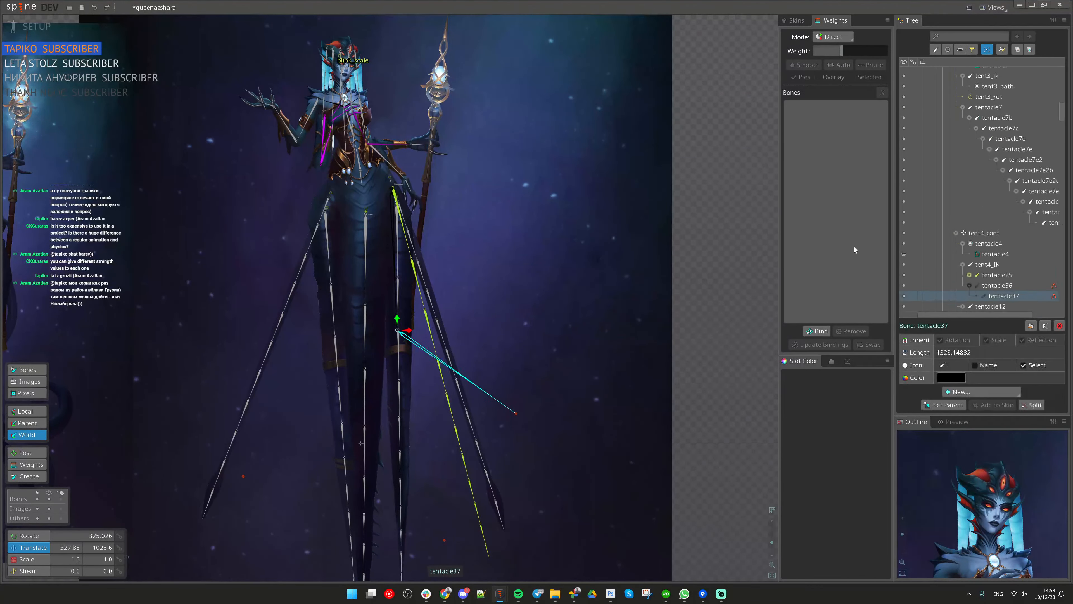
click(997, 255)
key(Delete)
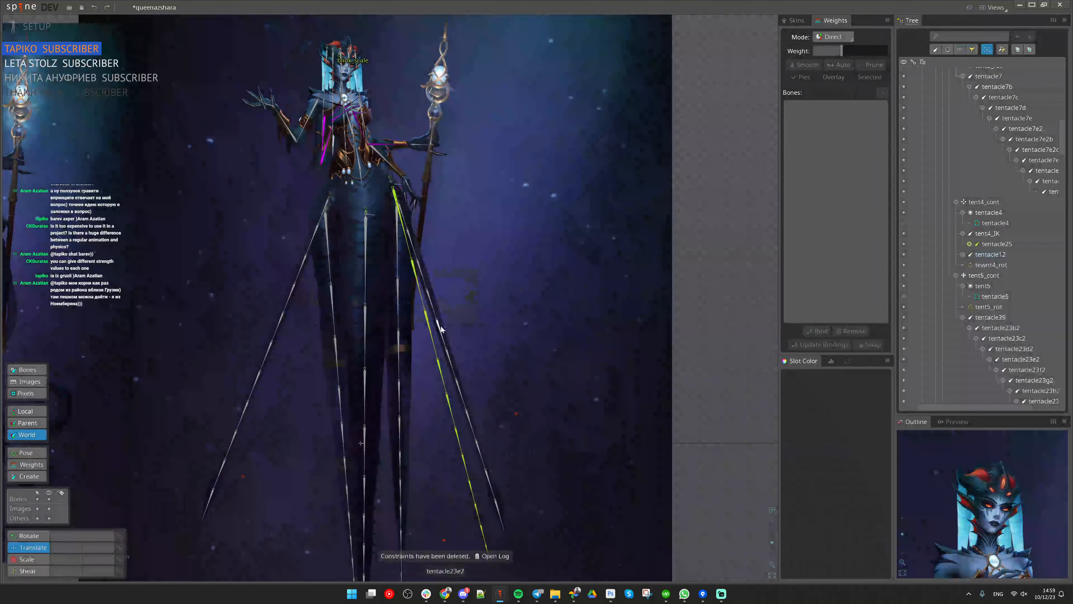
click(430, 332)
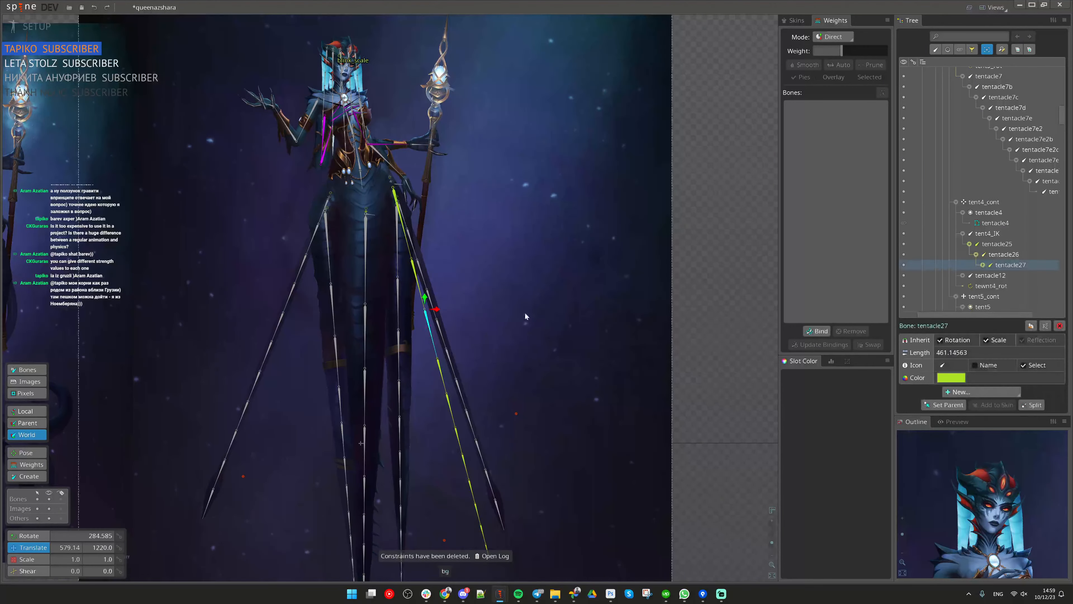
click(989, 233)
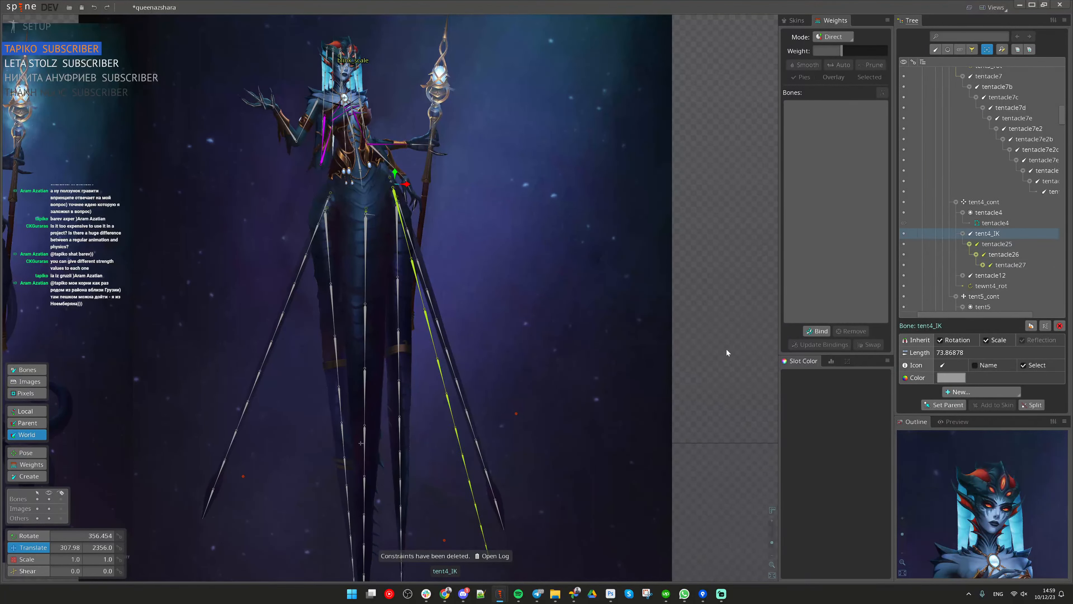
key(Delete)
key(Return)
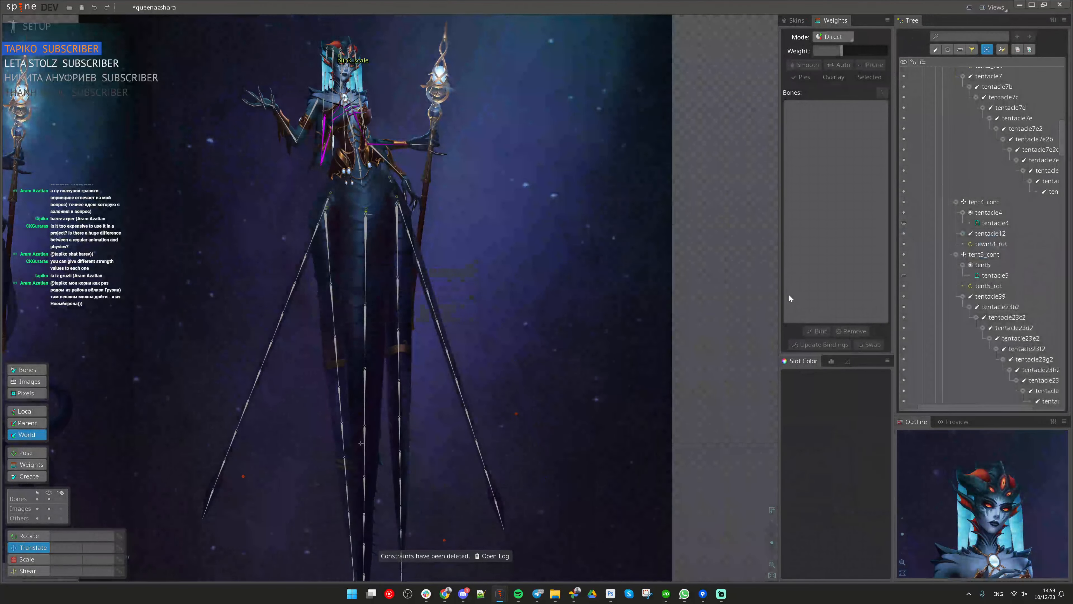
Step: Rotate tentacle41 to about 256.2 and move it to about -159, 2174, and move tentacle23 to about -375, 2189
click(326, 243)
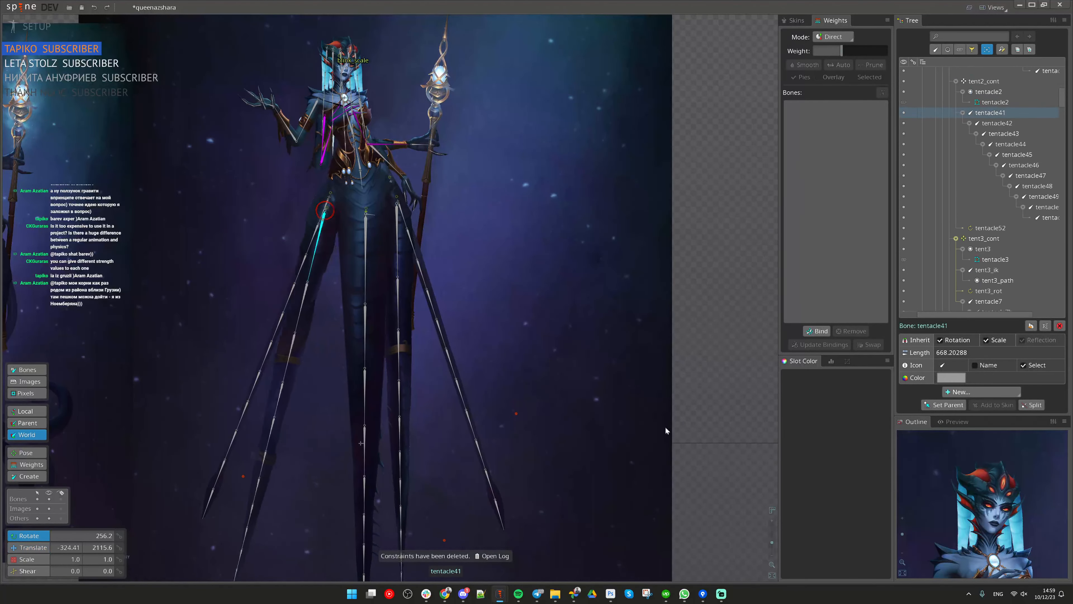
key(v)
drag(726, 377, 745, 369)
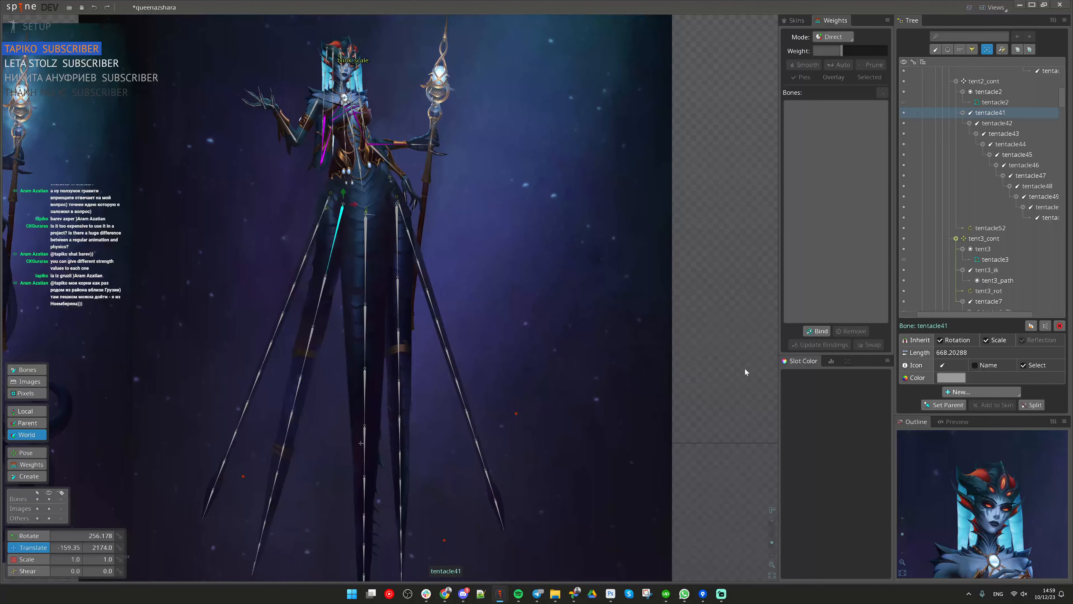
click(322, 221)
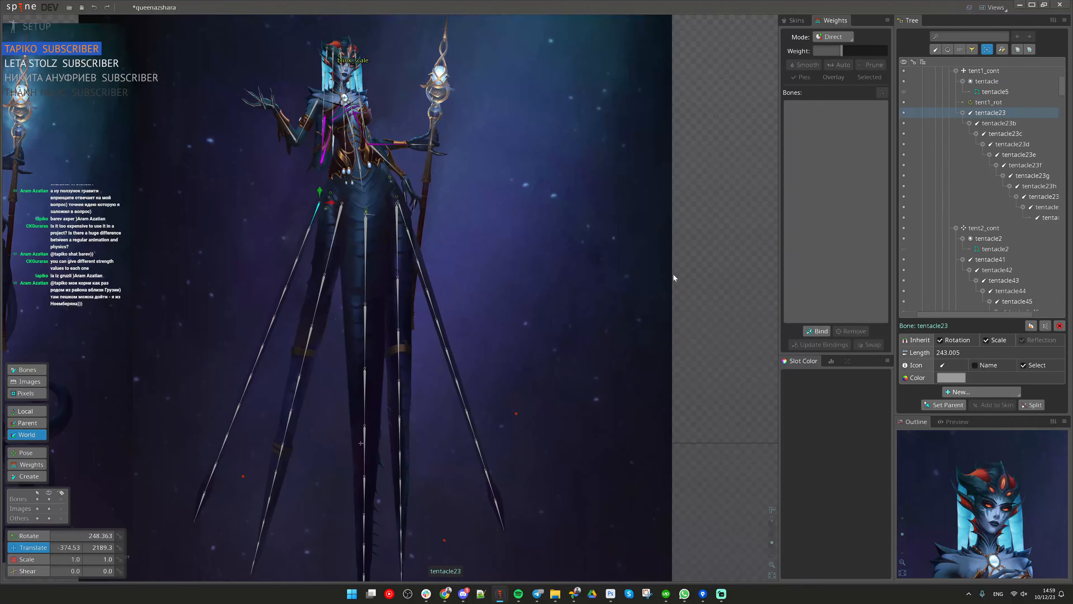
Step: Rotate the tentacle39 bone outward to about 300.5 and move it to about 334, 2216
click(403, 214)
key(c)
drag(677, 325, 735, 266)
key(v)
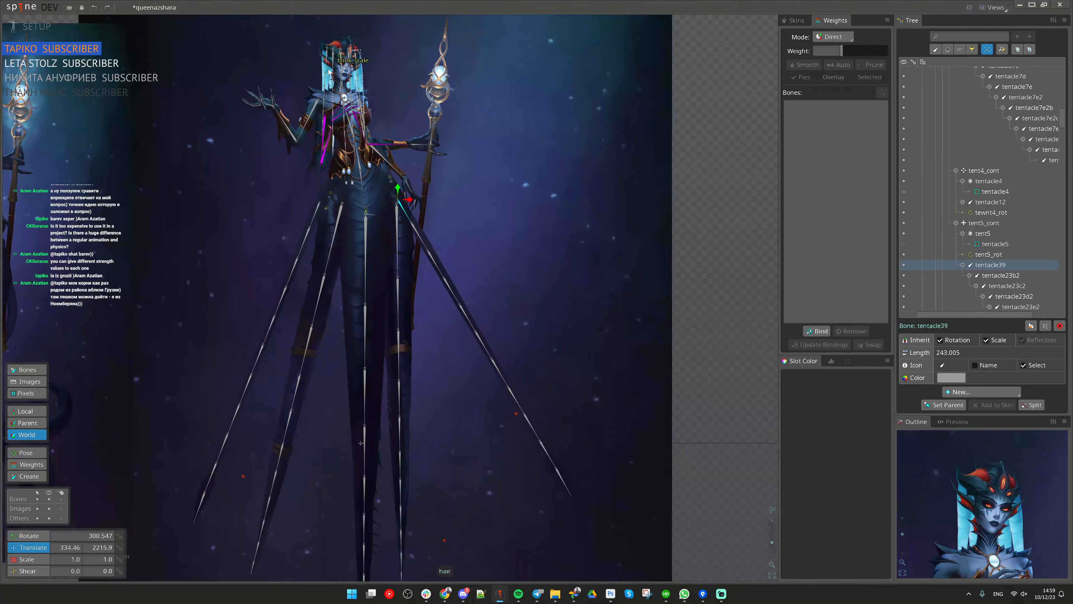
Step: Select all 35 bones of the five hair chains and add physics constraints to them
scroll(377, 81, up, 4)
click(376, 81)
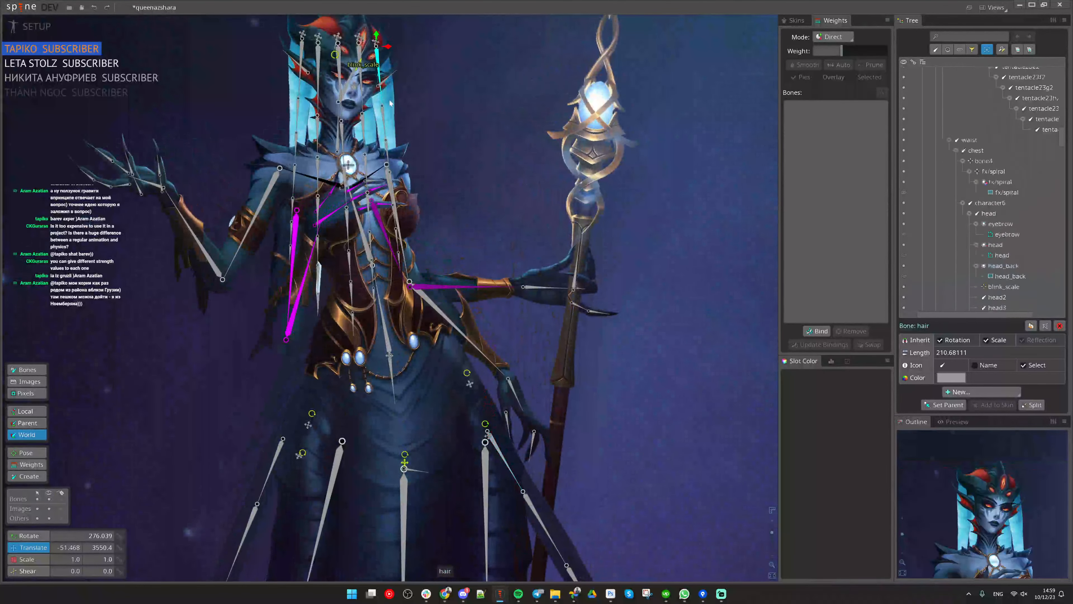
scroll(493, 129, down, 3)
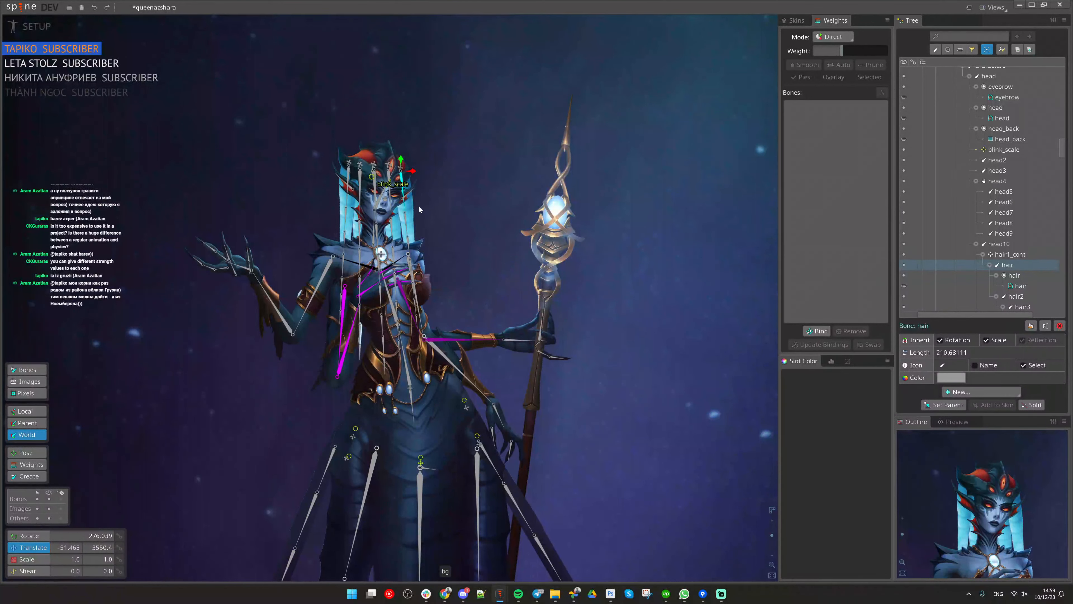
key(1)
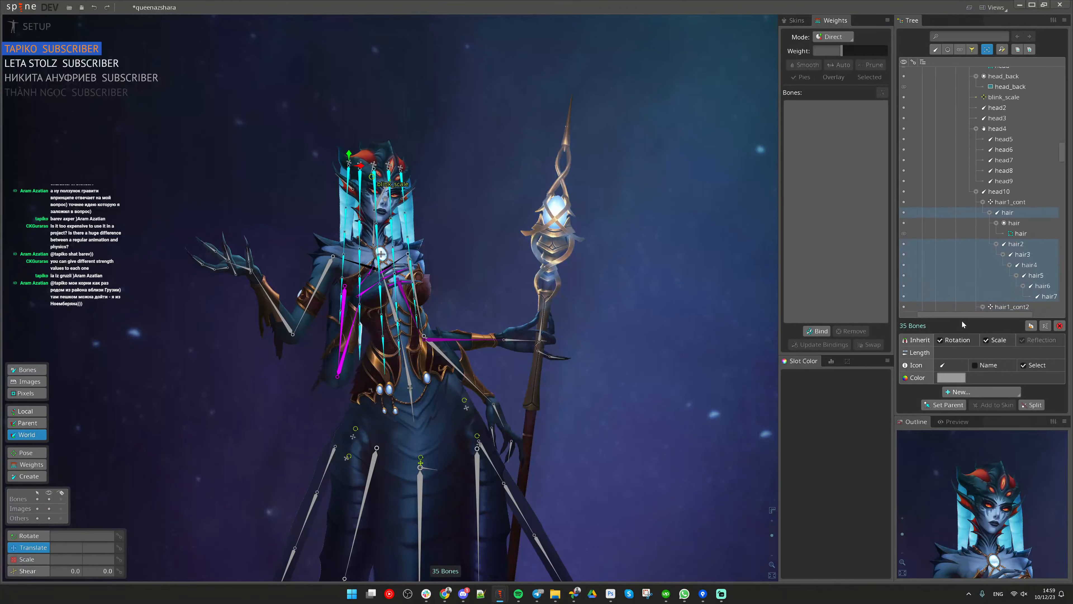
scroll(414, 167, up, 1)
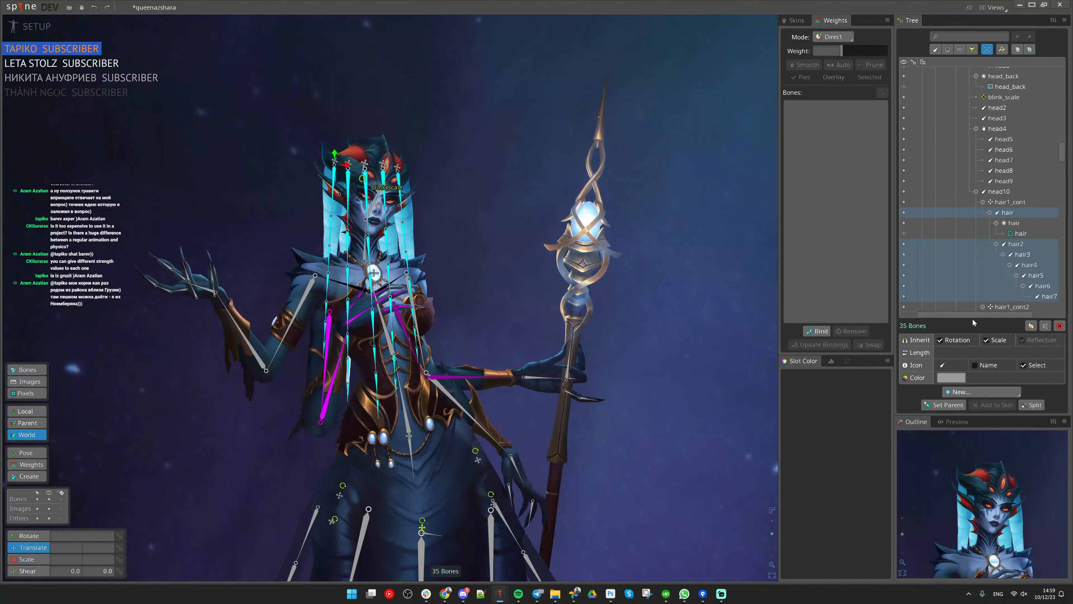
click(986, 390)
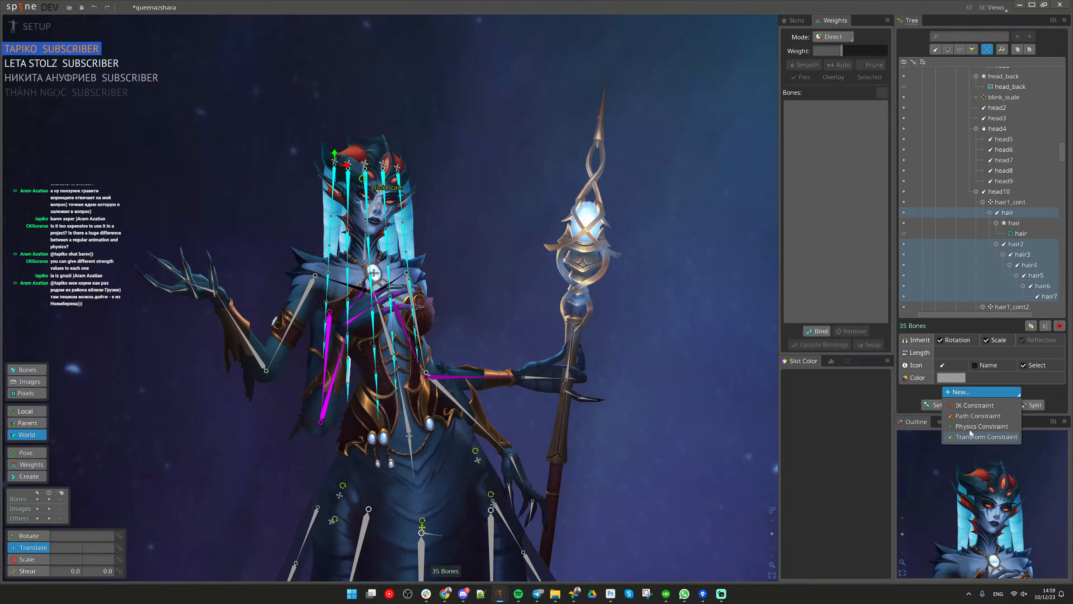
click(971, 428)
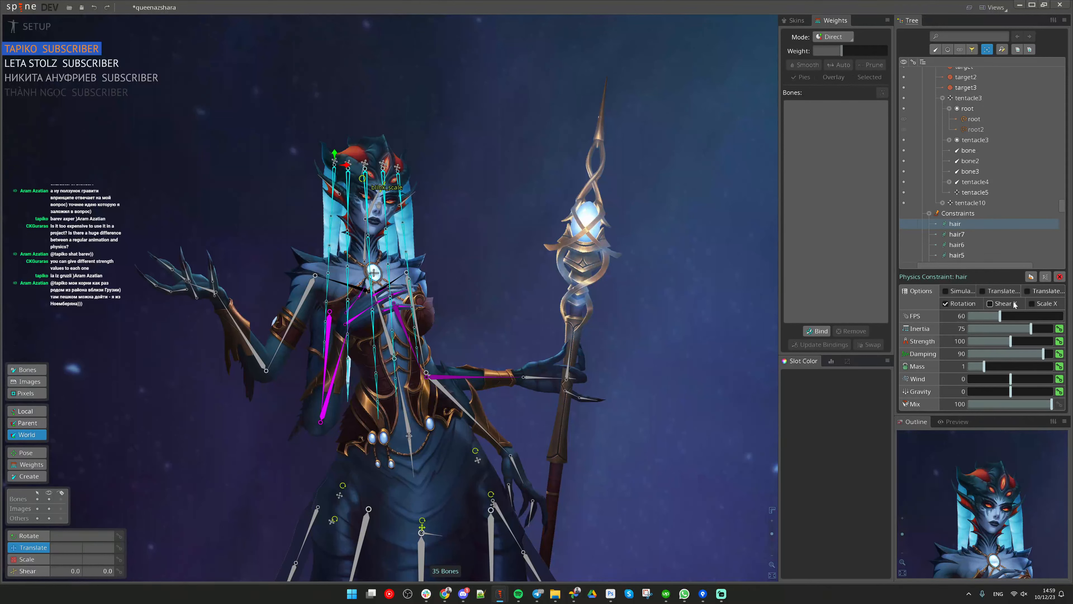
Step: Enable simulation, both Translate options and Rotation on all 35 hair physics constraints
click(1027, 291)
scroll(977, 218, down, 10)
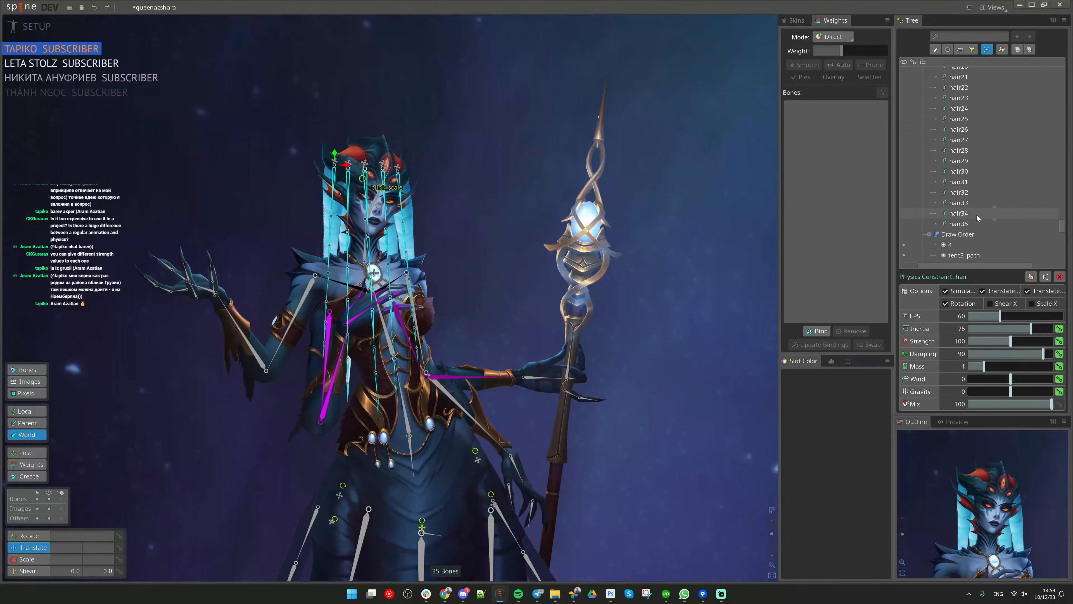
shift+click(972, 223)
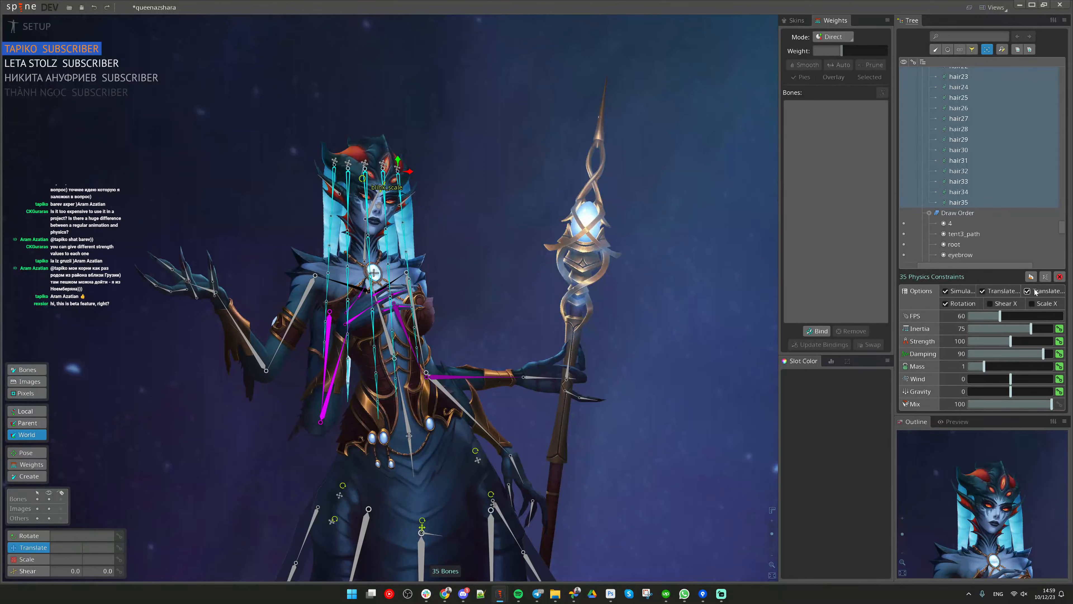
Step: Turn off both Translate options on the physics constraints of each hair chain's topmost bone: hair29, hair22, hair15, hair8 and hair
scroll(321, 178, up, 4)
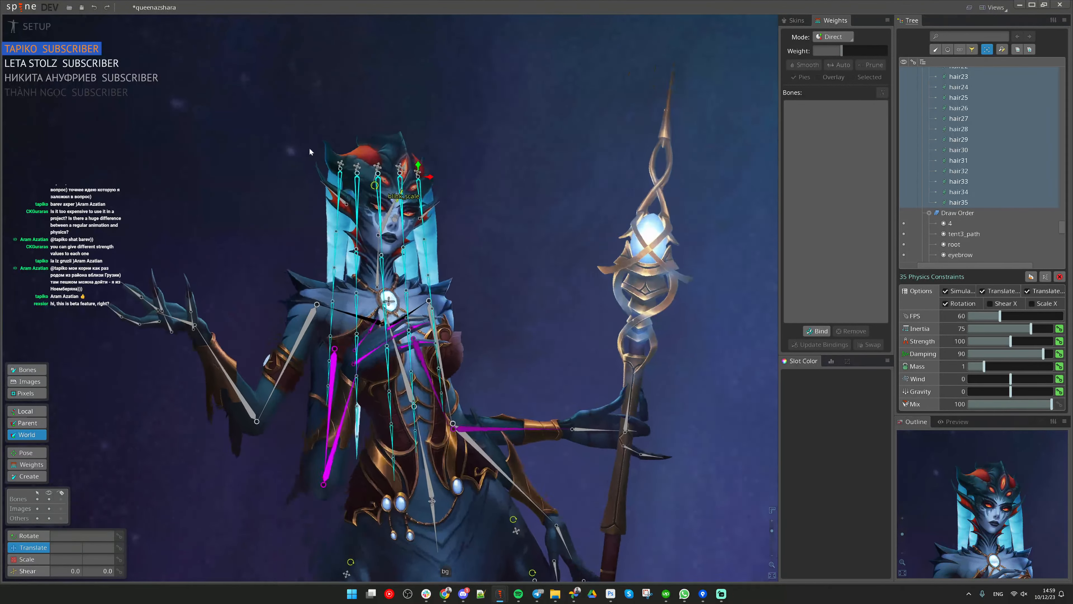
click(346, 184)
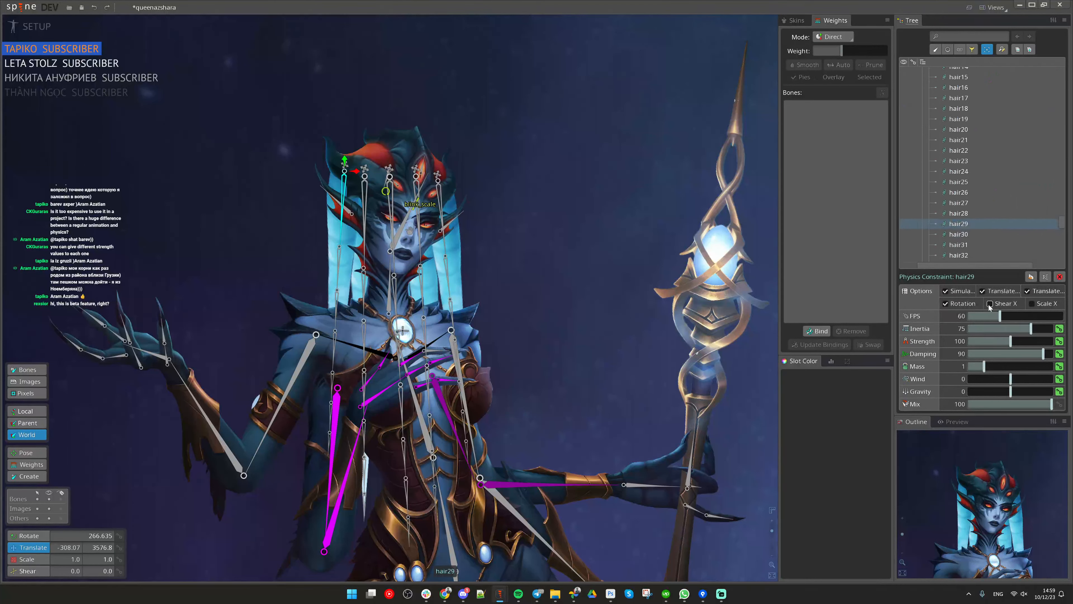
click(1035, 293)
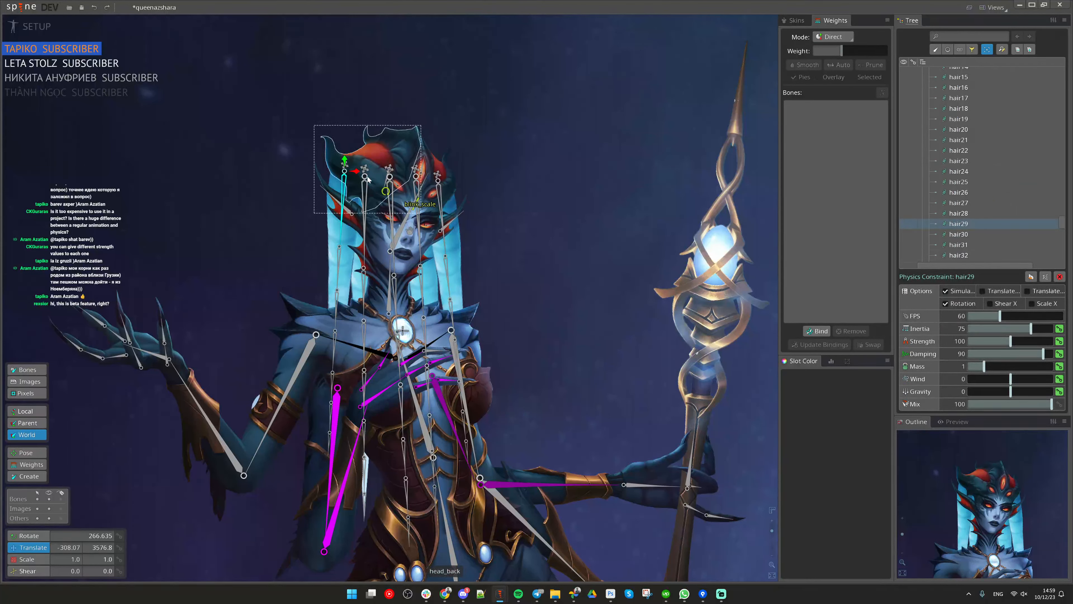
click(363, 184)
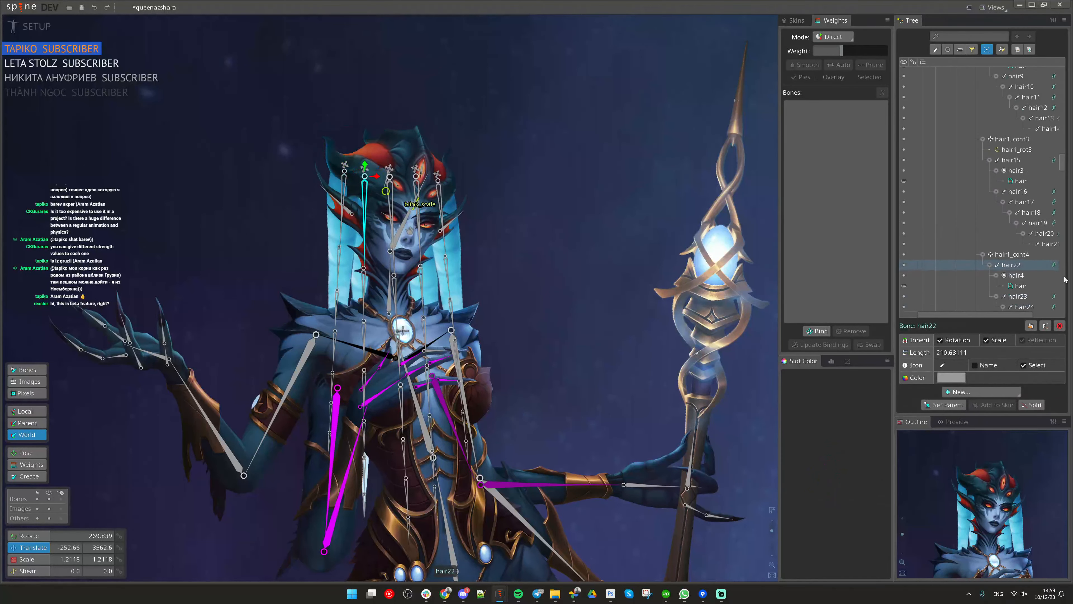
click(1054, 266)
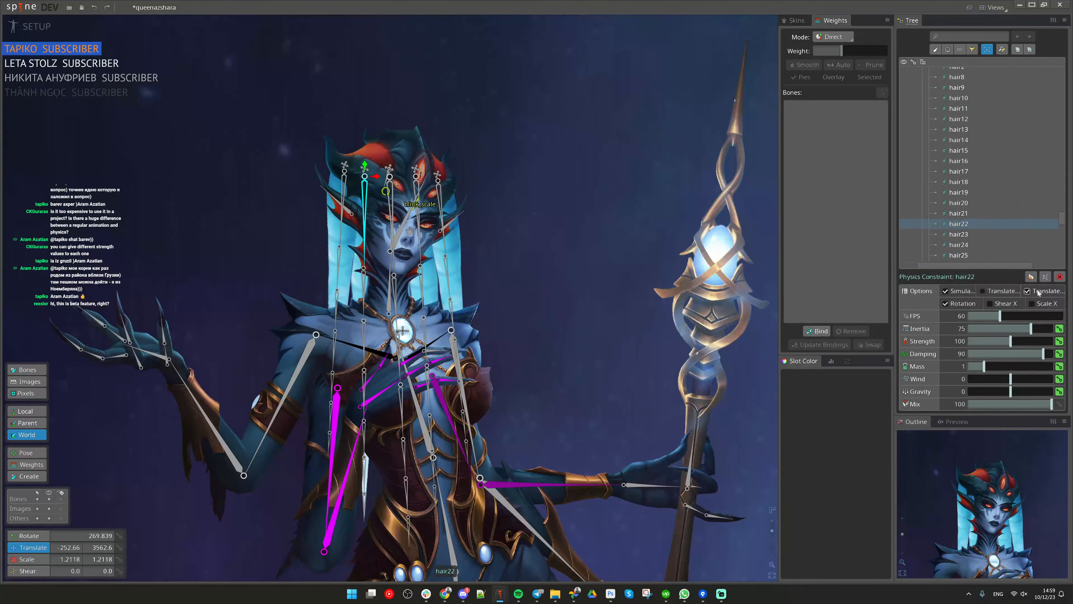
click(389, 168)
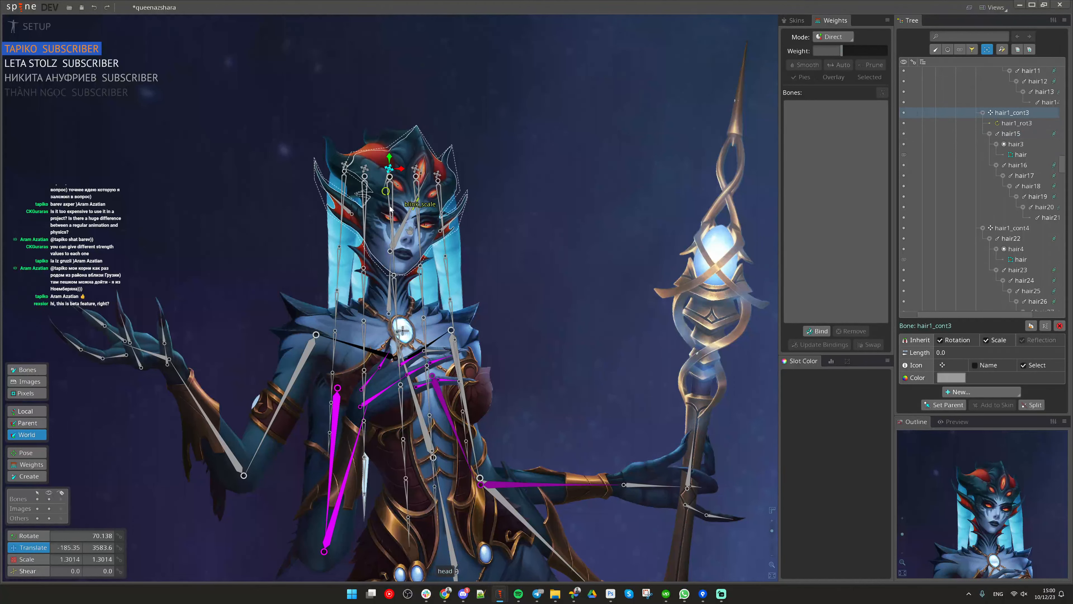
click(391, 208)
click(1057, 134)
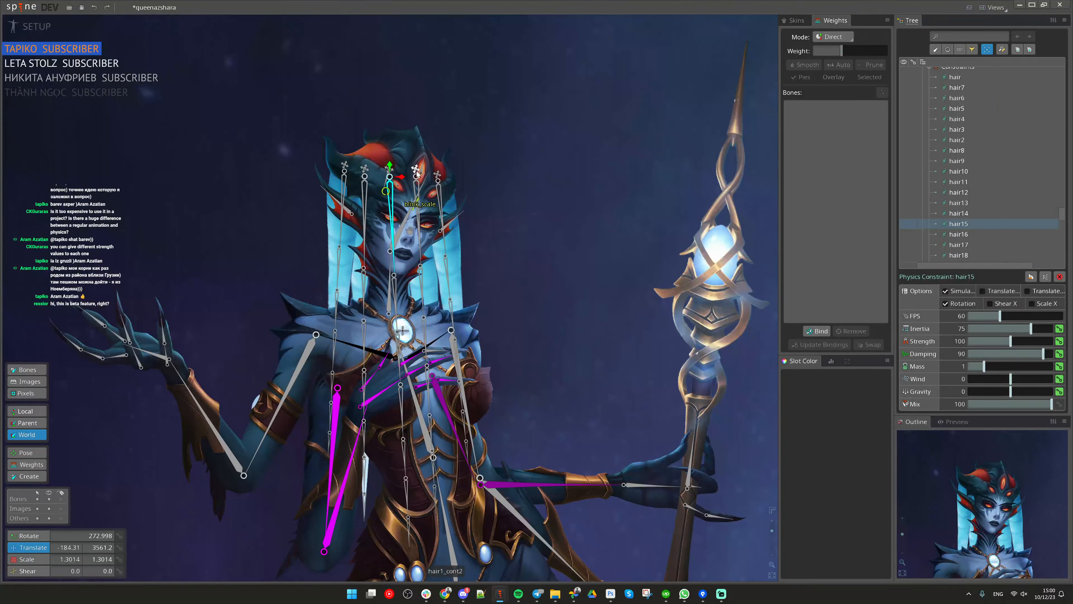
click(416, 180)
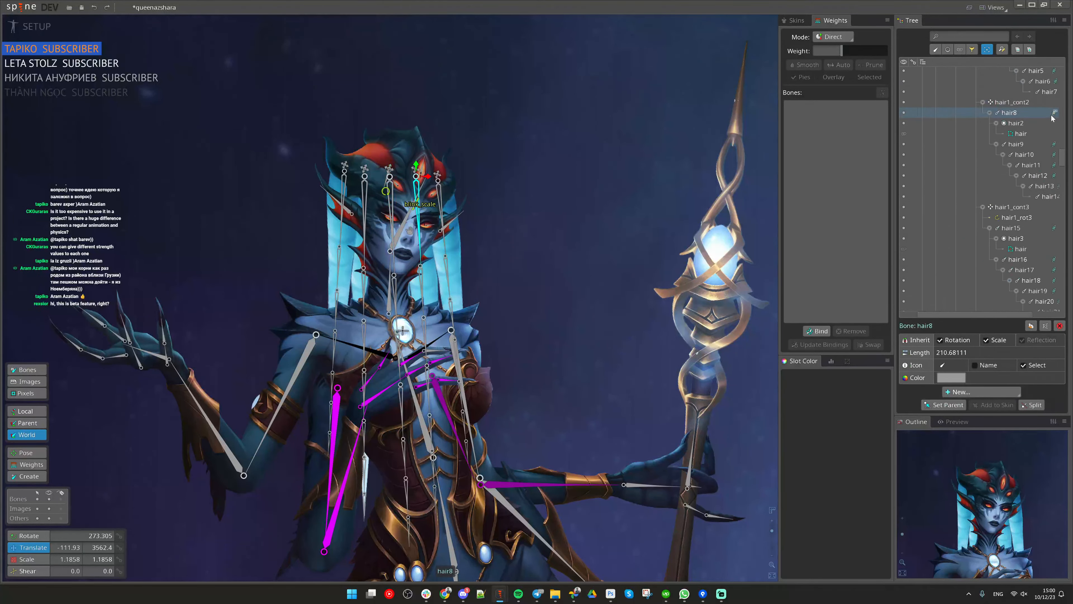
click(1054, 114)
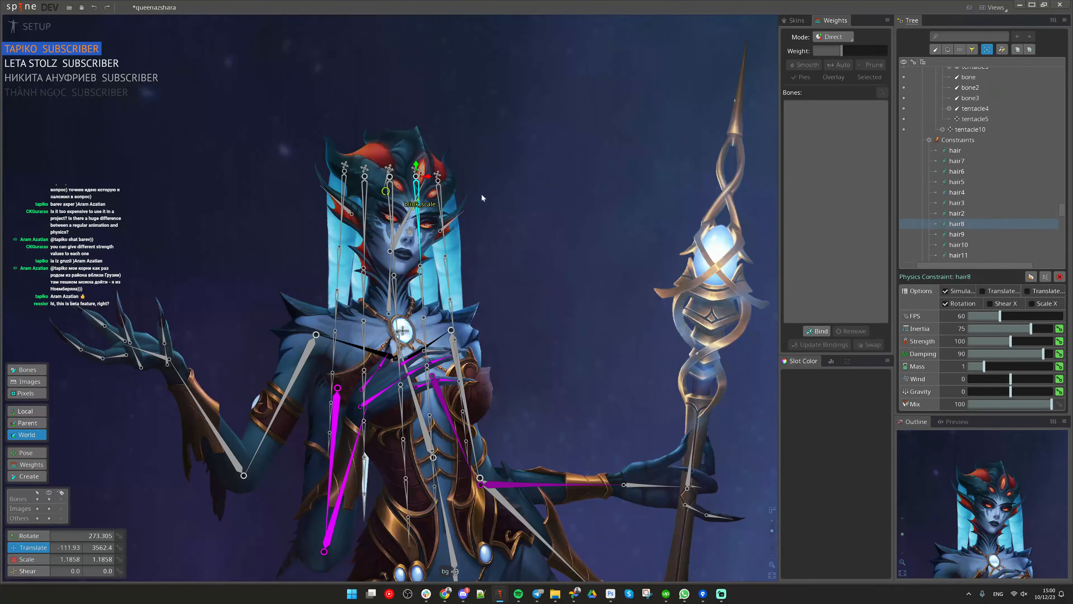
click(440, 199)
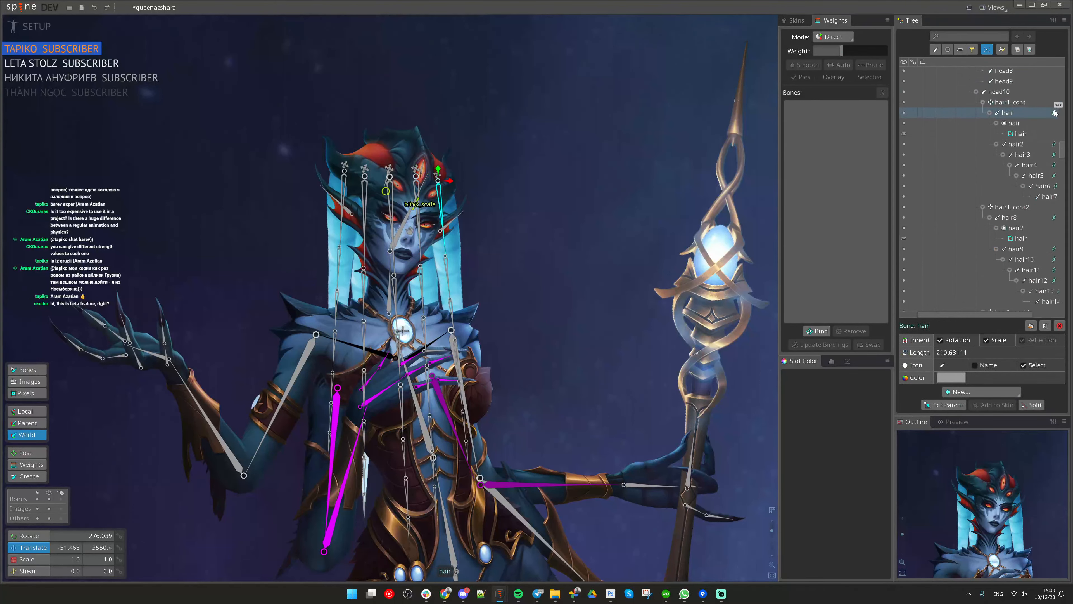
click(1055, 113)
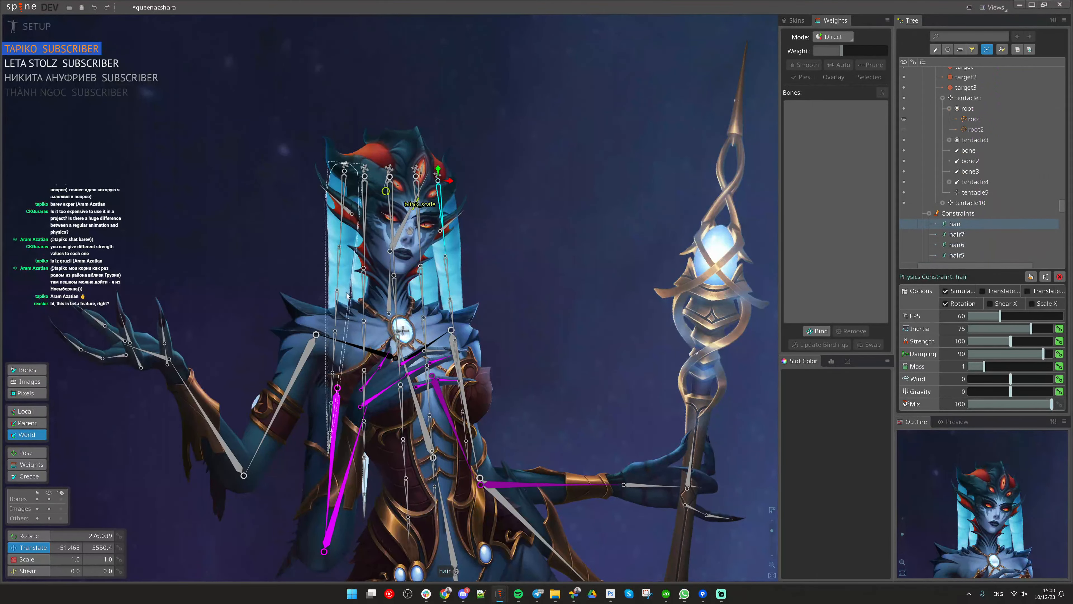
Step: Move the head bone sideways to test the hair physics, and undo the move
drag(392, 252, 264, 249)
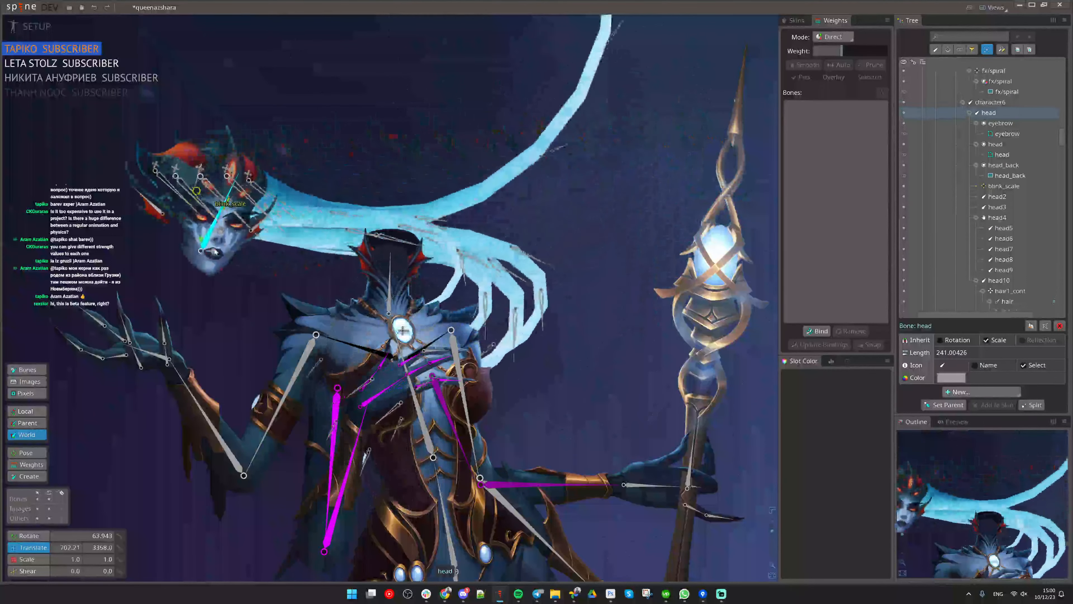
scroll(373, 280, down, 3)
key(ctrl+z)
Step: Review the 35 hair physics constraints and reset the order of the skeleton's constraints
click(1052, 301)
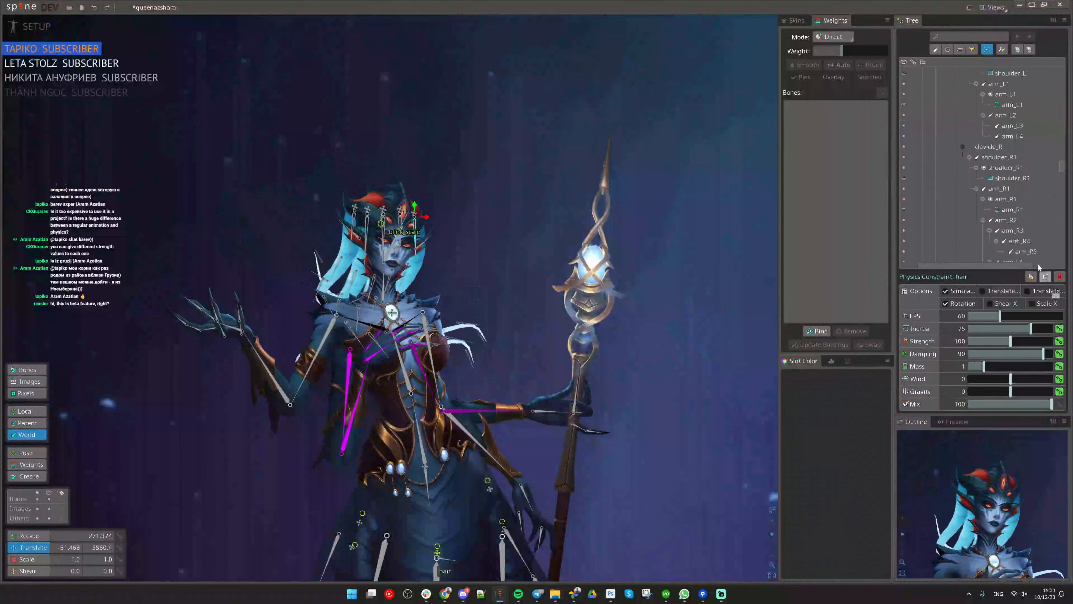
scroll(1028, 222, down, 5)
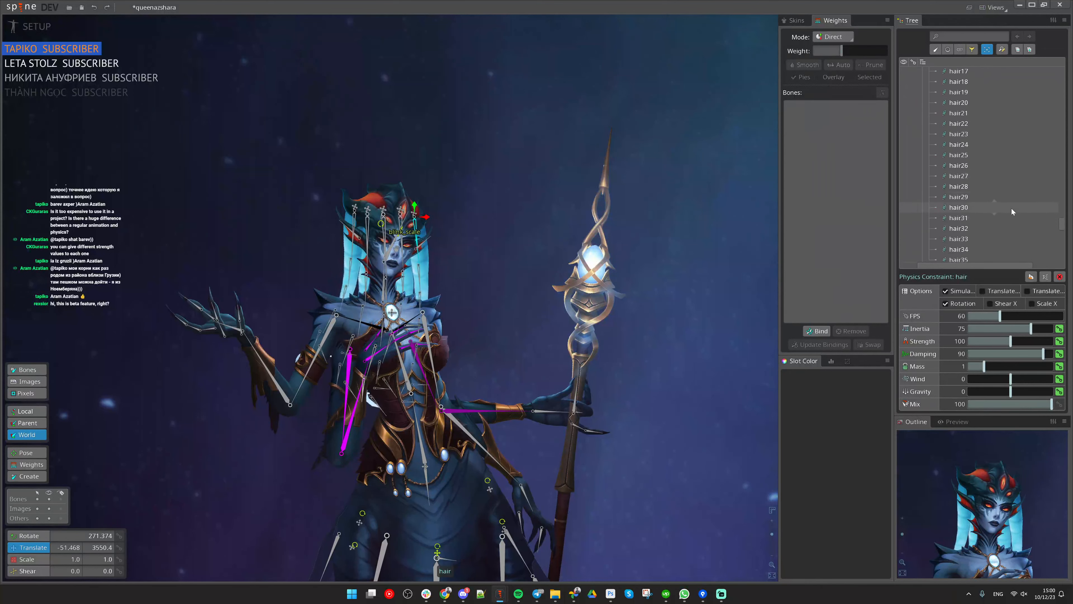
scroll(1011, 207, down, 5)
shift+click(978, 168)
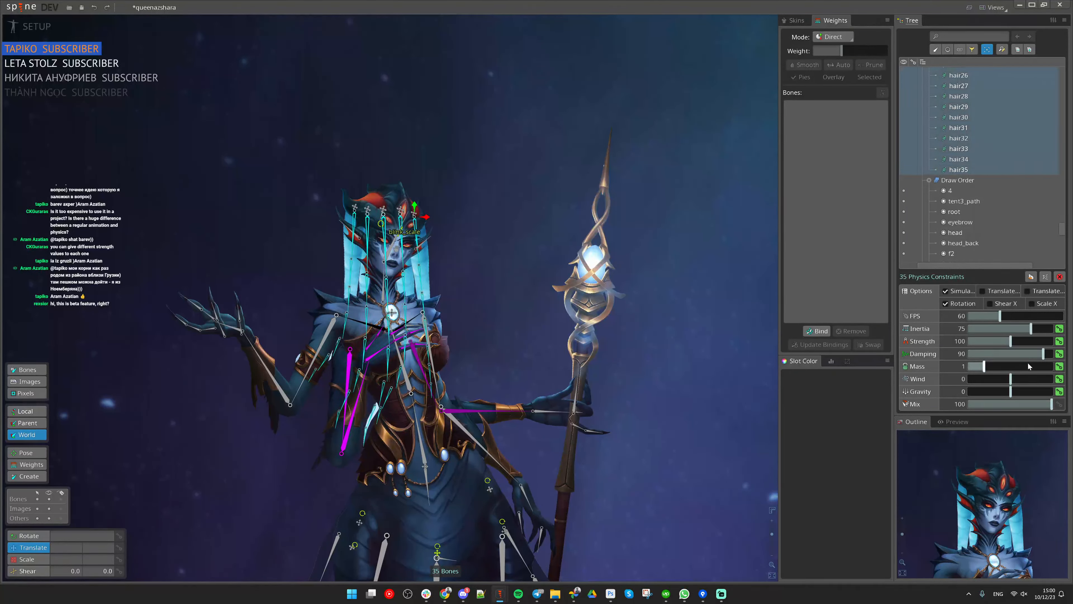
scroll(990, 217, up, 7)
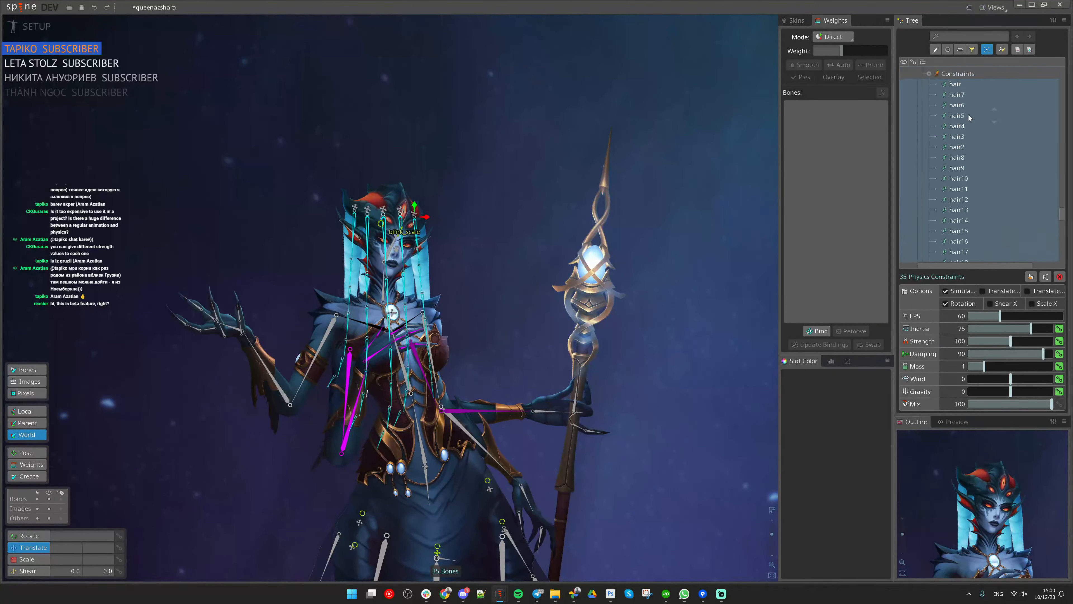
scroll(969, 114, up, 1)
click(972, 118)
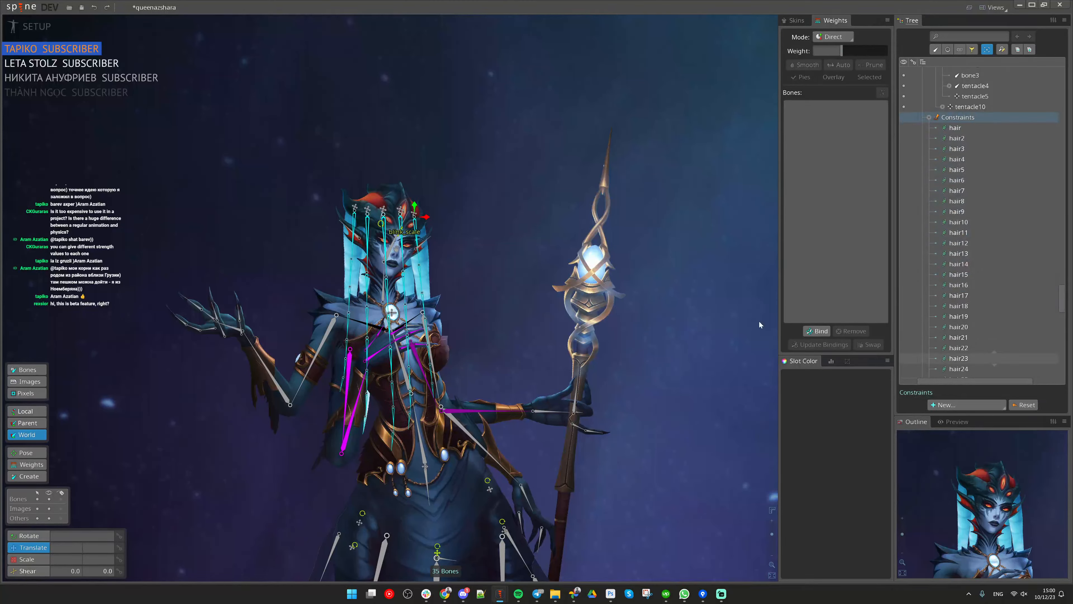
Step: Swing the head bone to the opposite side to check the reordered hair constraints, and undo the move
drag(392, 253, 731, 203)
key(ctrl+z)
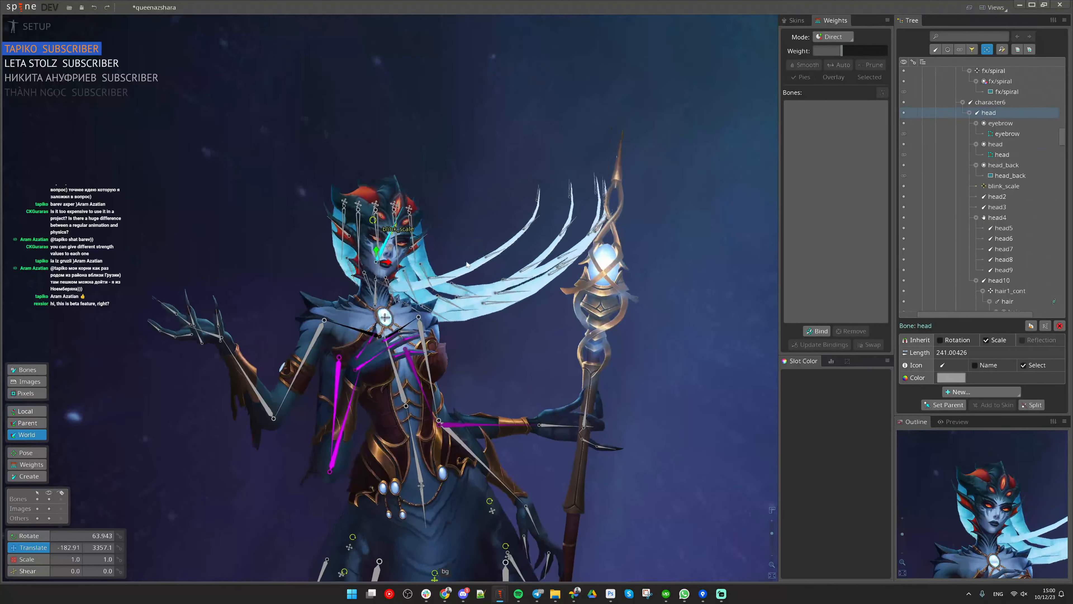
Step: Select all 35 hair physics constraints and set their strength to 151.3 and damping to 36.55
scroll(1059, 236, down, 1)
click(1054, 233)
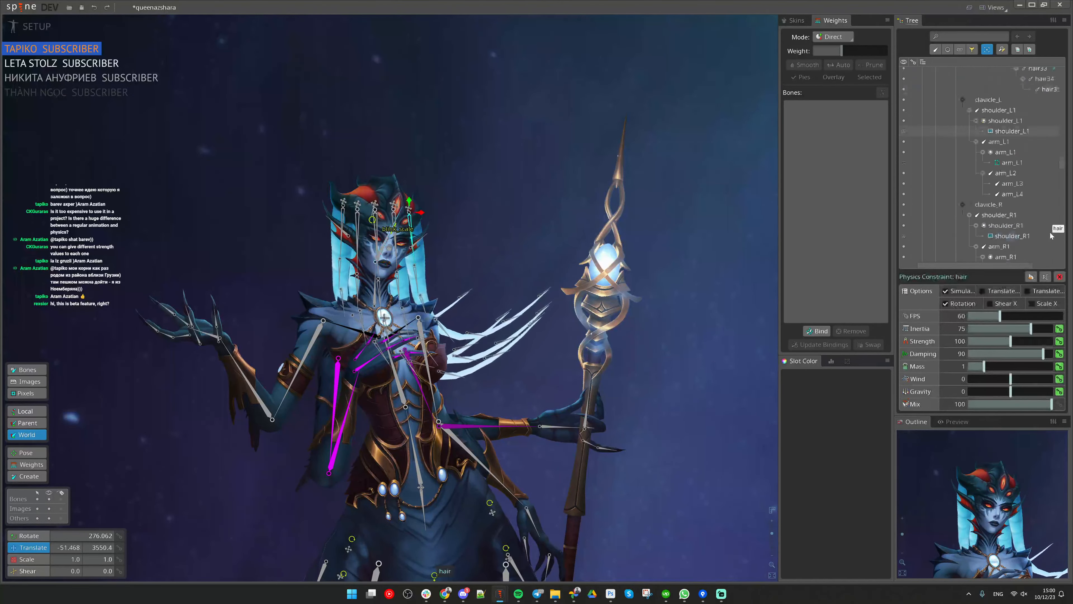
scroll(1016, 195, down, 9)
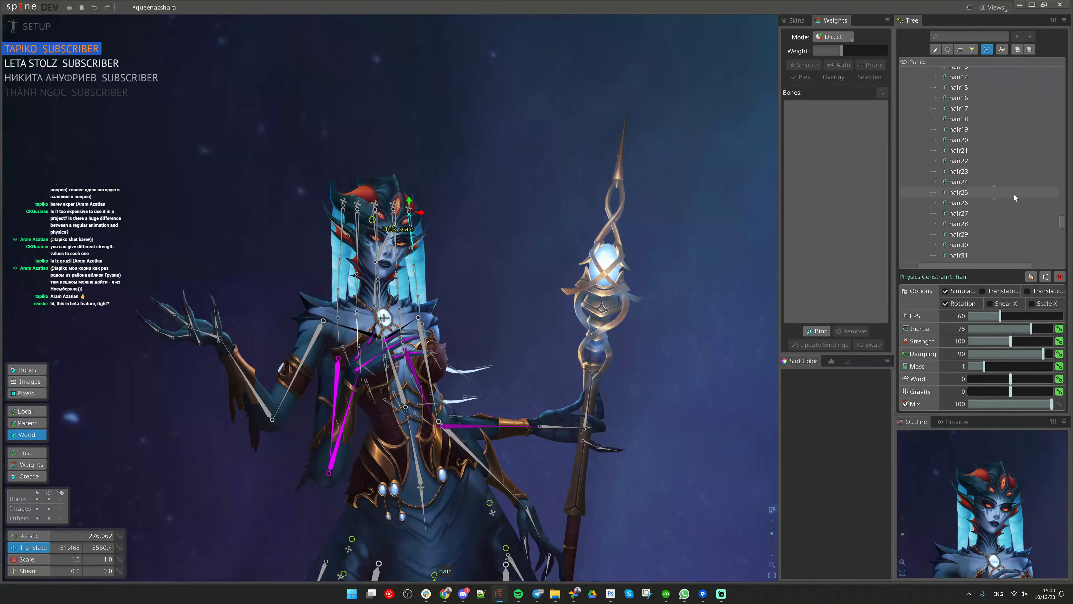
shift+click(962, 169)
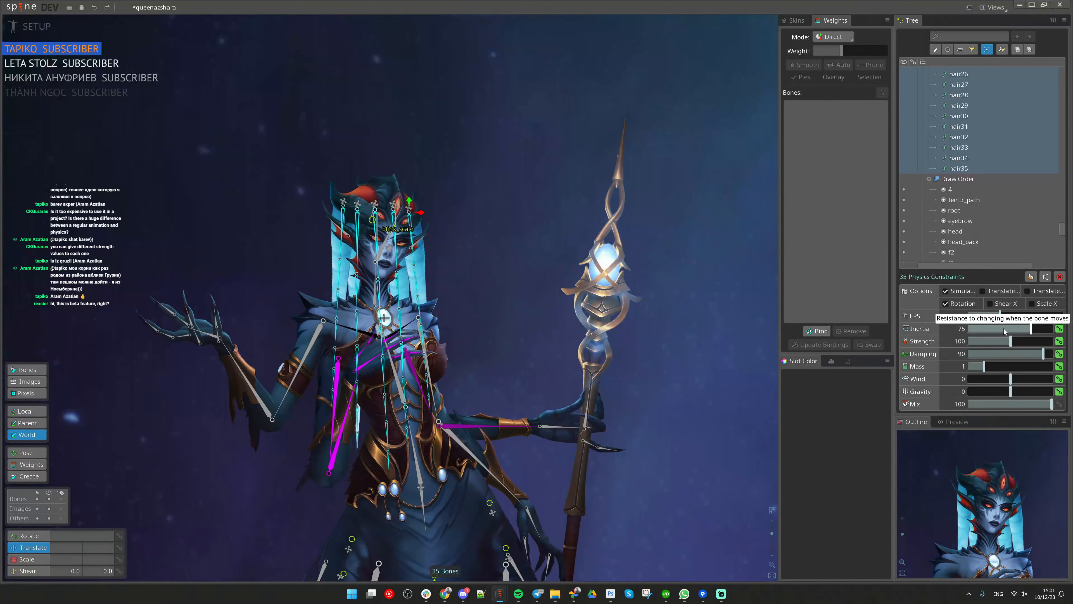
click(997, 354)
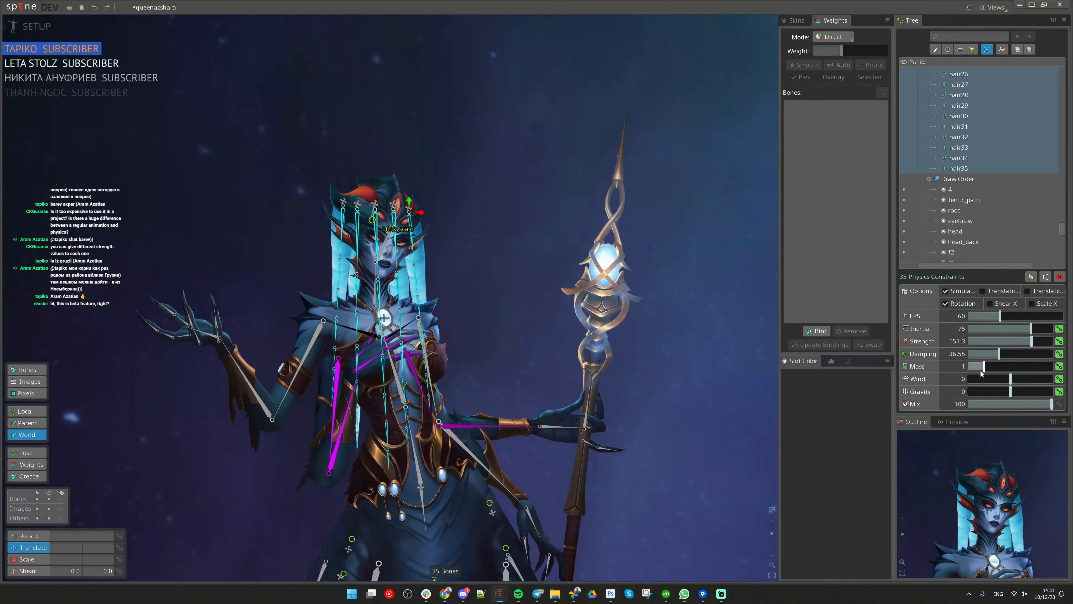
Step: Deselect the constraints, move the head bone to test the new strength and damping, and undo the move
scroll(454, 260, down, 2)
key(space)
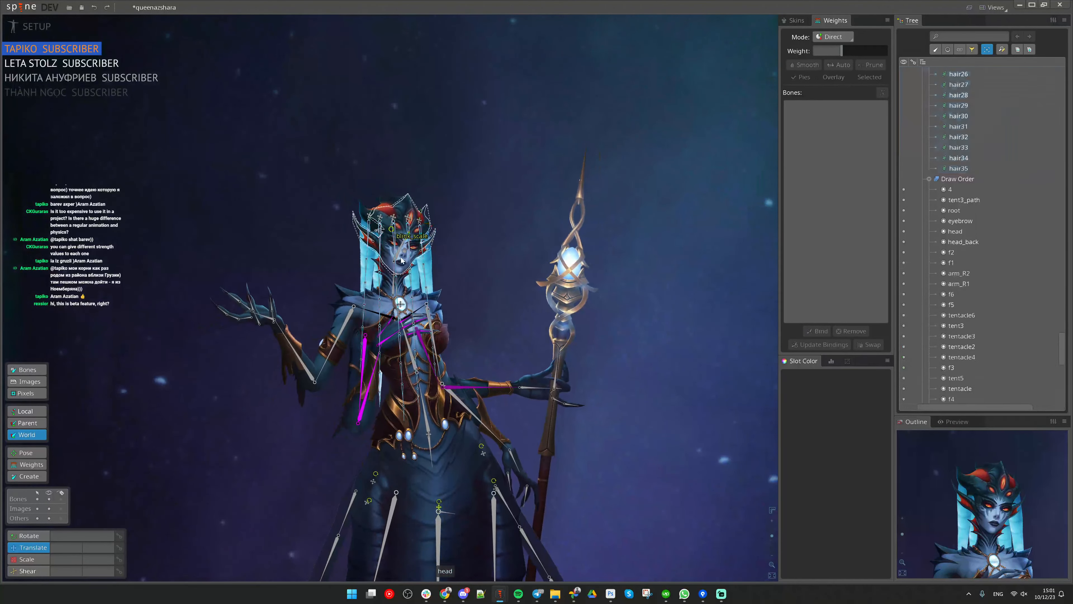
drag(399, 252, 799, 237)
key(ctrl+z)
Step: Select the 12 bones of the central tentacle from tentacle7 to tentacle7e2e3 and add physics constraints to them
scroll(507, 359, down, 4)
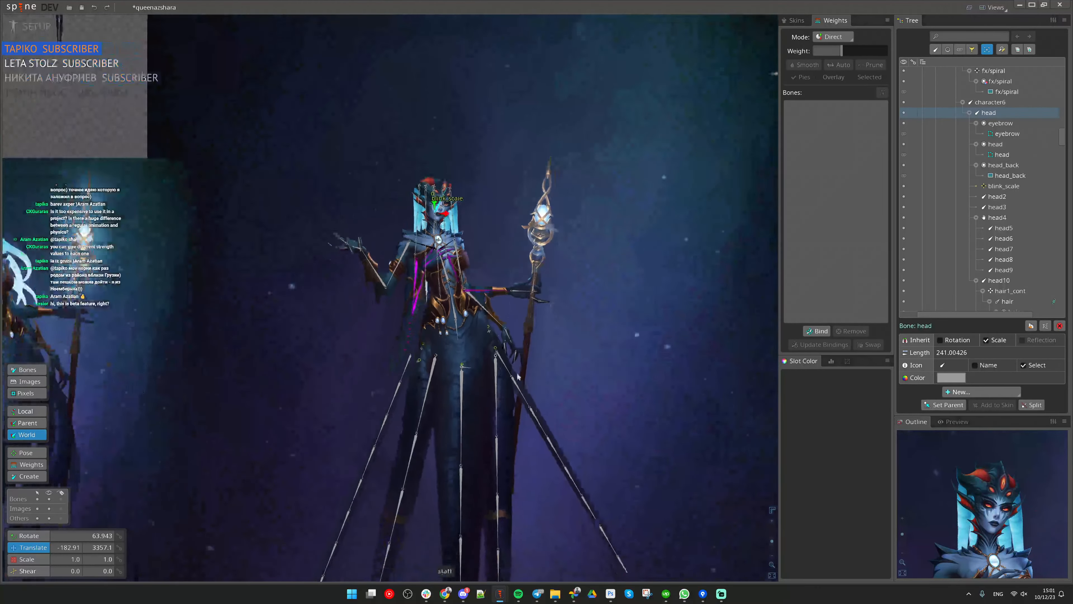
drag(511, 486, 471, 341)
click(394, 293)
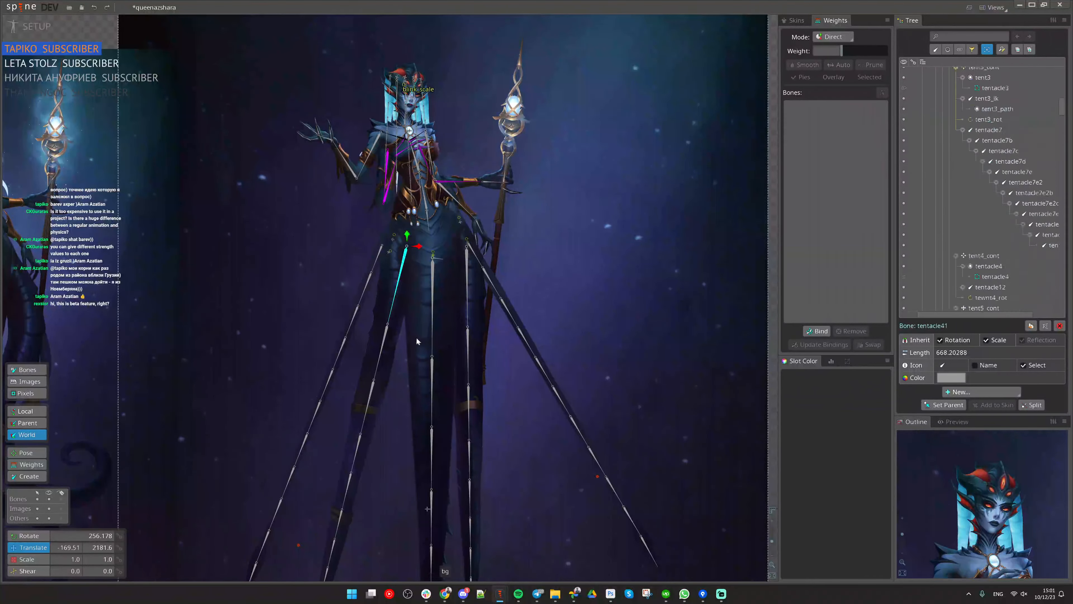
drag(441, 302, 430, 255)
click(424, 279)
scroll(427, 320, down, 4)
drag(426, 465, 446, 346)
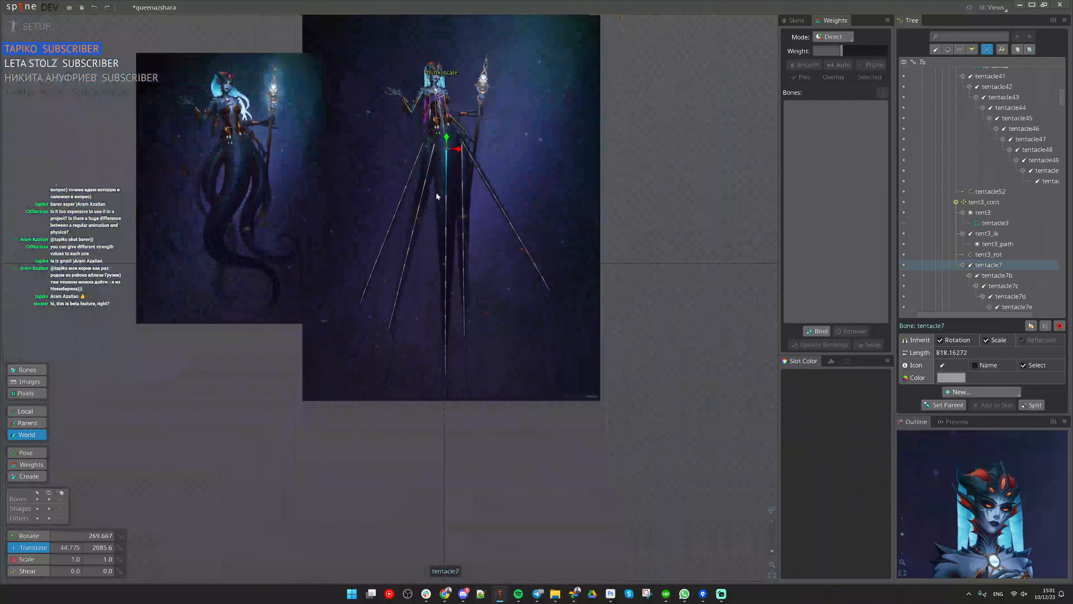
double_click(438, 434)
scroll(483, 323, up, 5)
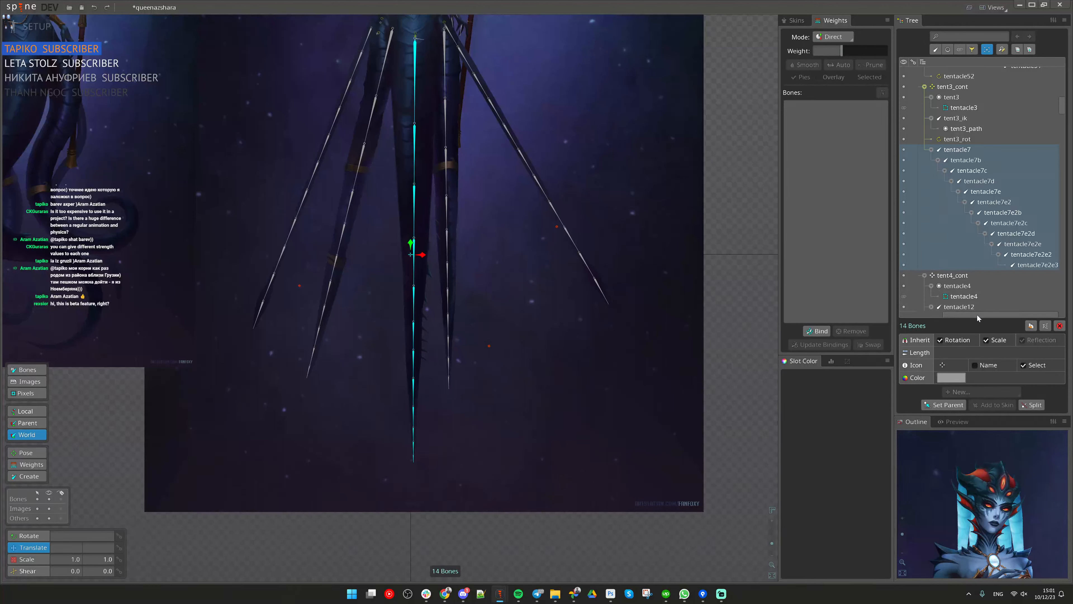
drag(978, 315, 960, 395)
click(994, 152)
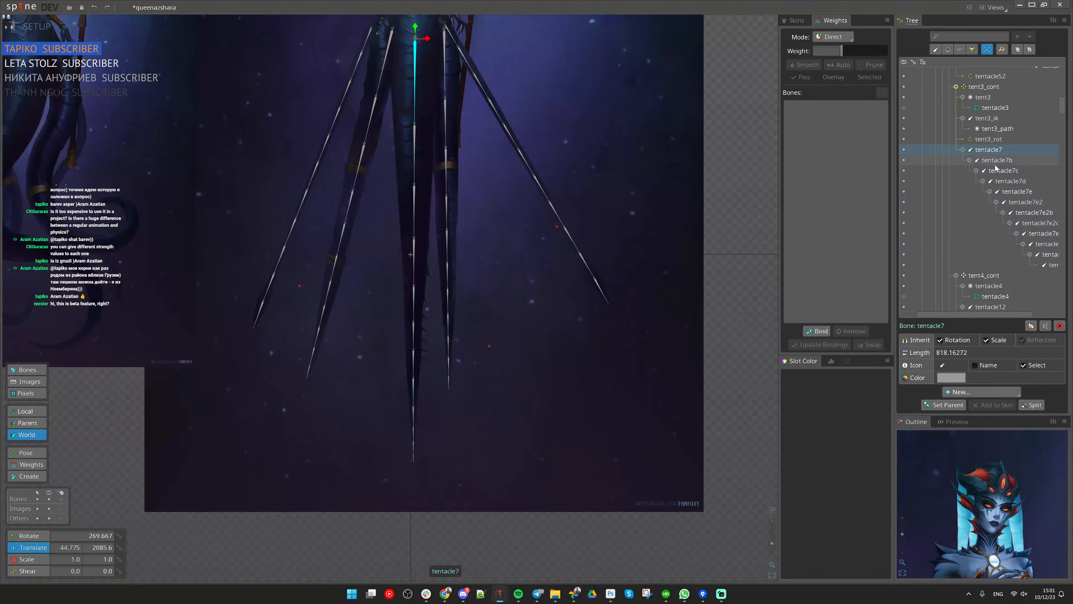
shift+click(1053, 265)
click(962, 392)
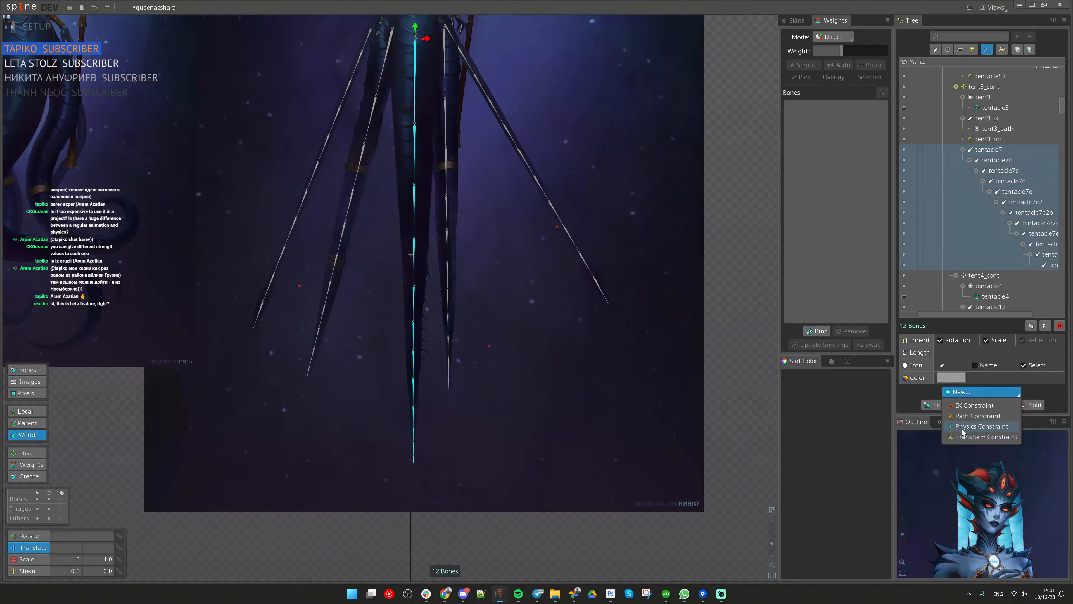
click(981, 427)
Step: Select the 12 physics constraints from tentacle7 to tentacle7e2e3 and store them as selection 2
scroll(551, 225, down, 2)
scroll(549, 226, down, 1)
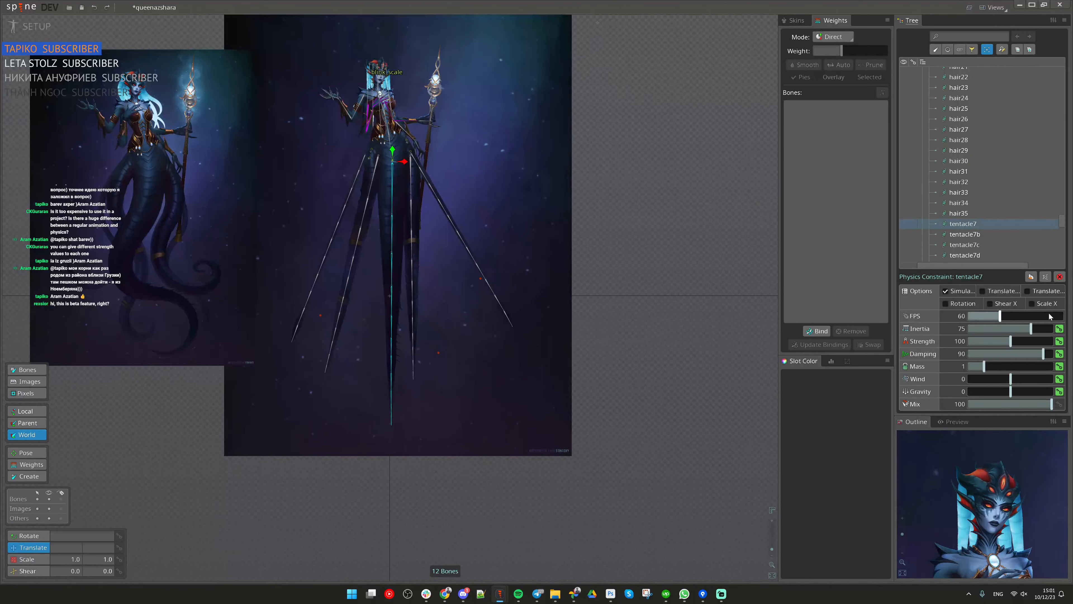
drag(524, 317, 536, 362)
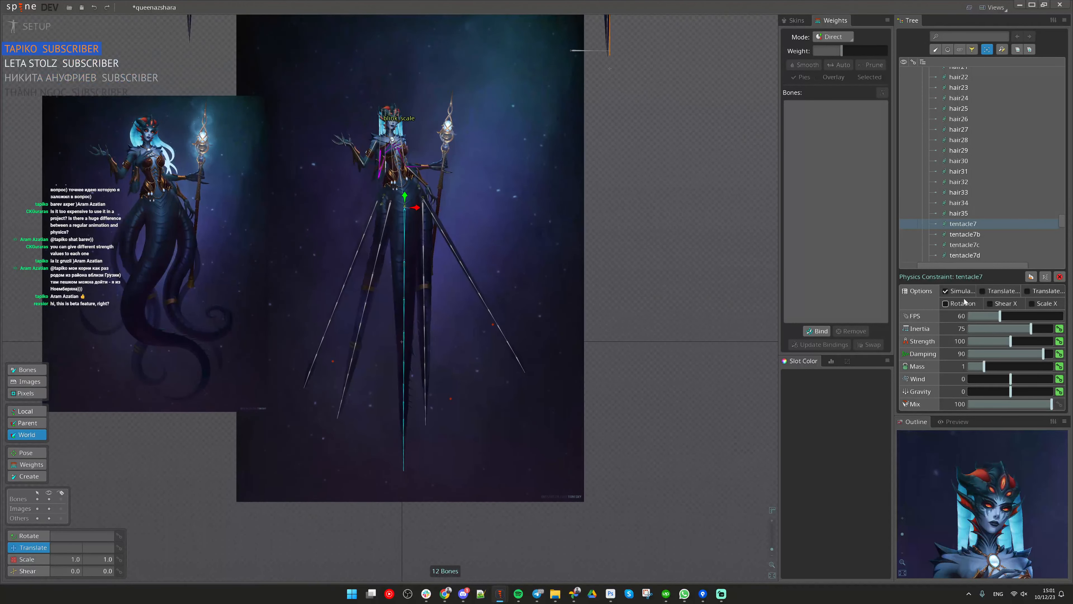
scroll(989, 219, down, 5)
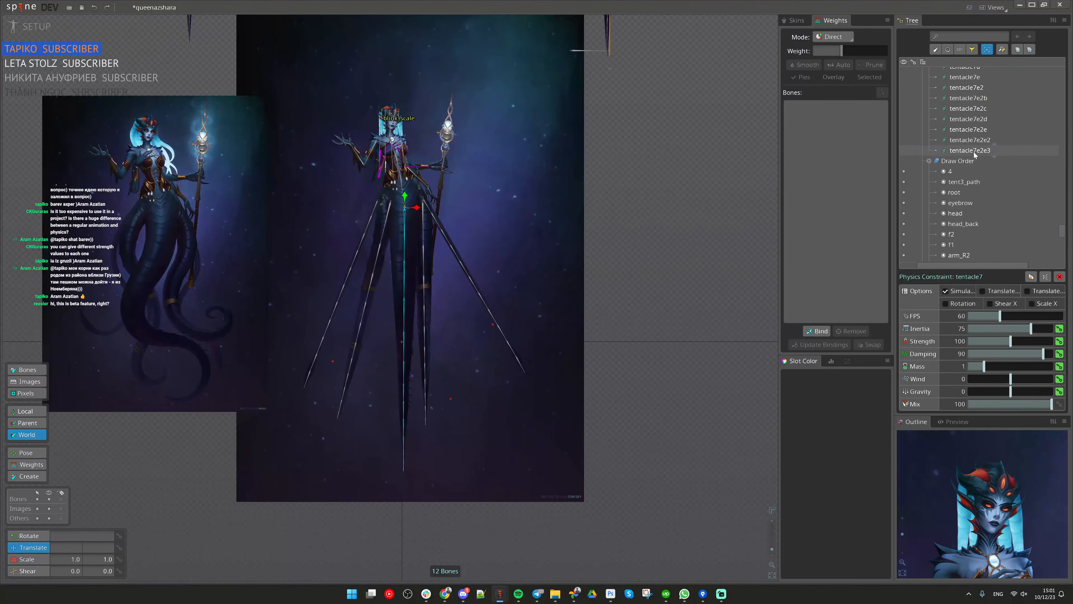
shift+click(974, 151)
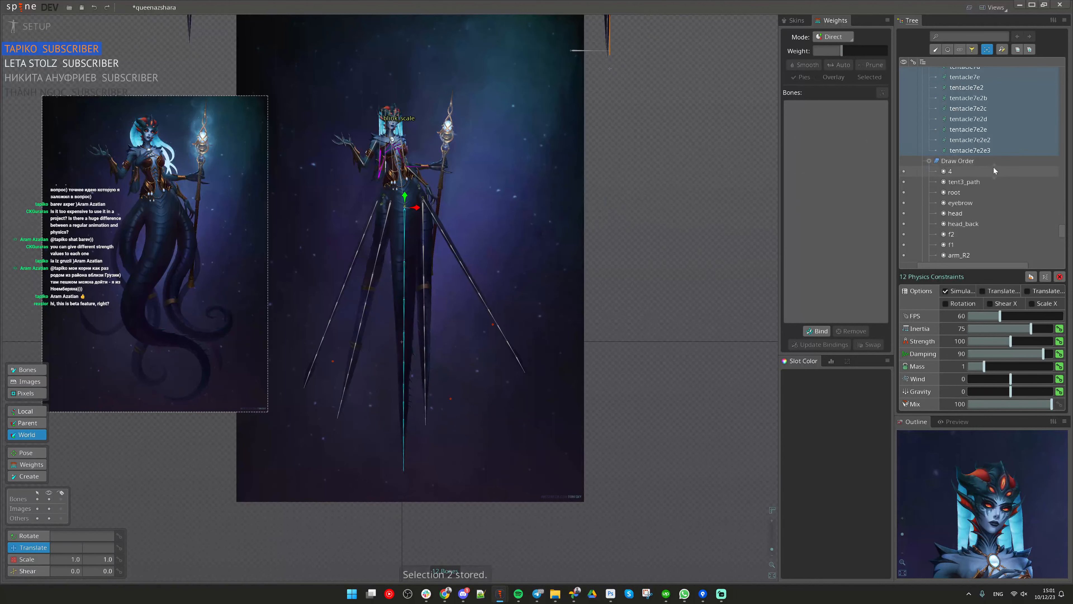
Step: Store the 12 selected tentacle physics constraints as selection 2 and enable Translate X, Translate Y and Rotation for them
key(ctrl+2)
scroll(990, 195, up, 2)
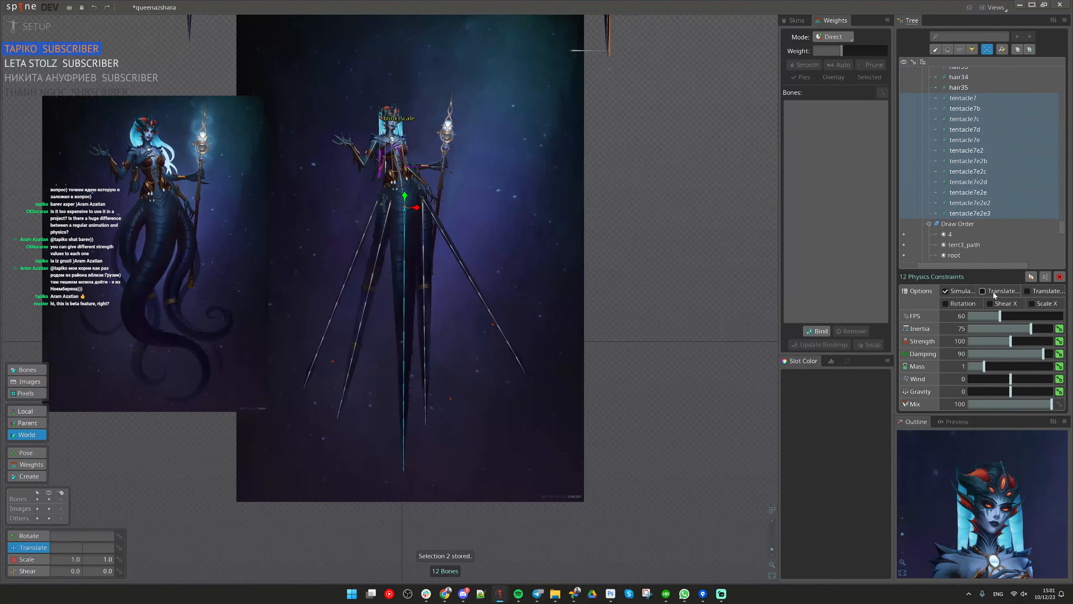
scroll(382, 169, up, 3)
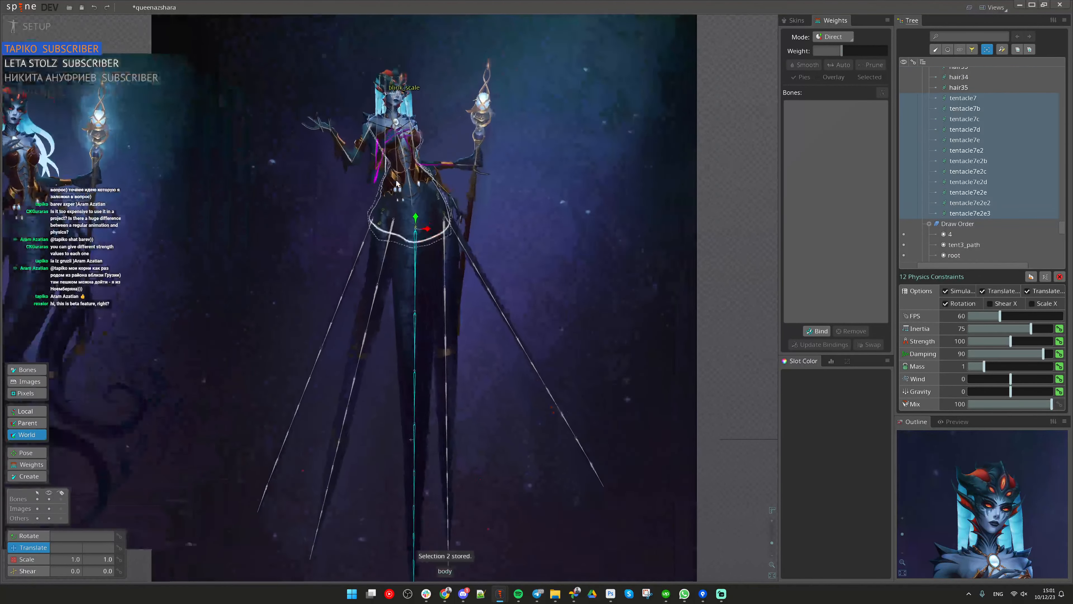
Step: Disable Translate X and Translate Y on the tentacle7 root bone's physics constraint, and reselect all 12 constraints down to tentacle7e2e3
click(417, 252)
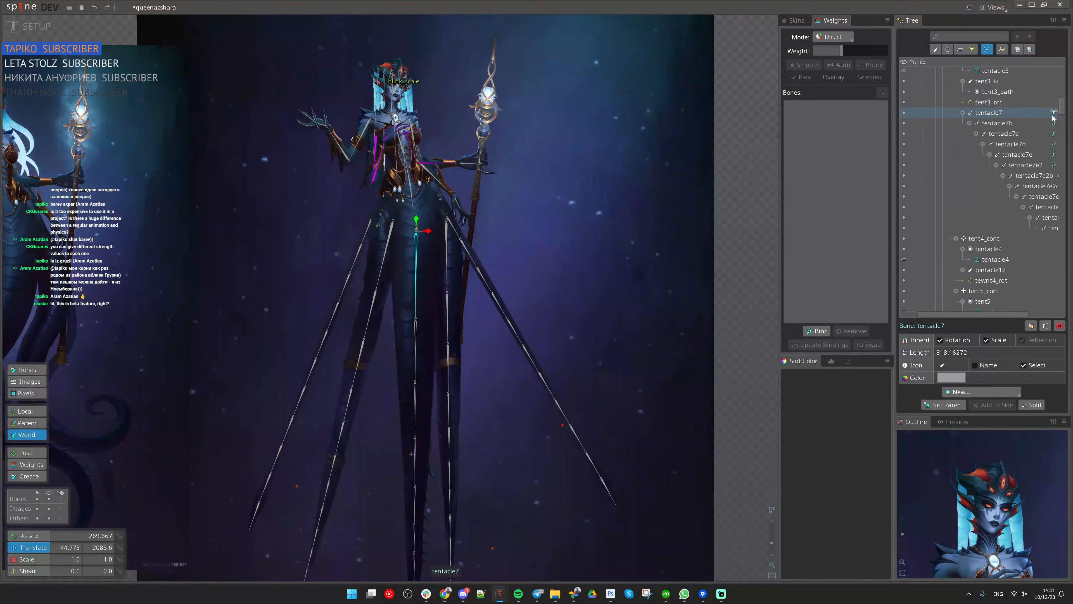
click(1053, 89)
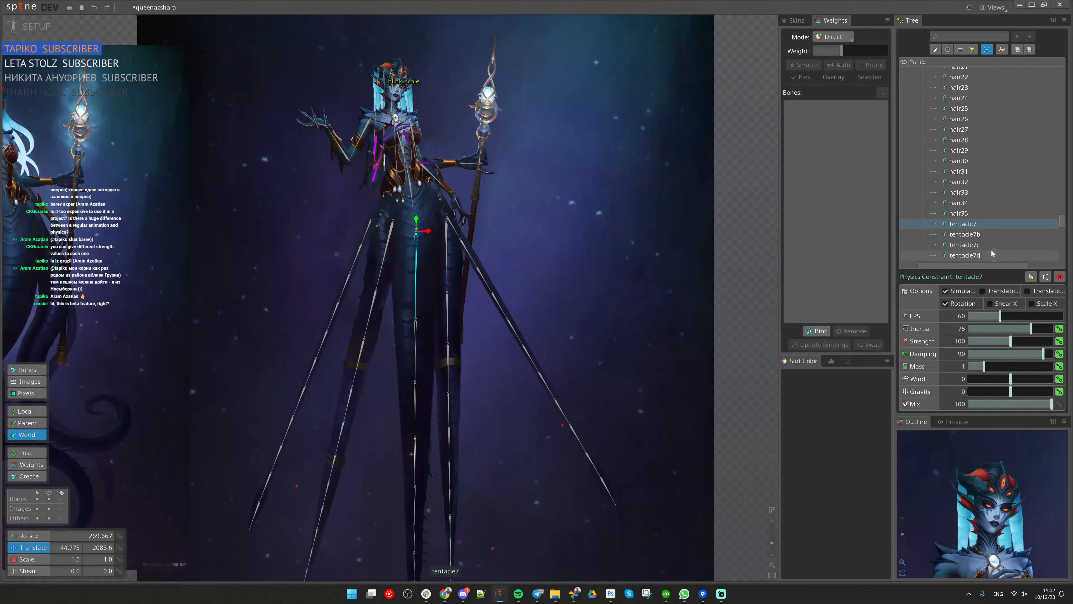
drag(985, 248, 1004, 281)
scroll(991, 225, down, 3)
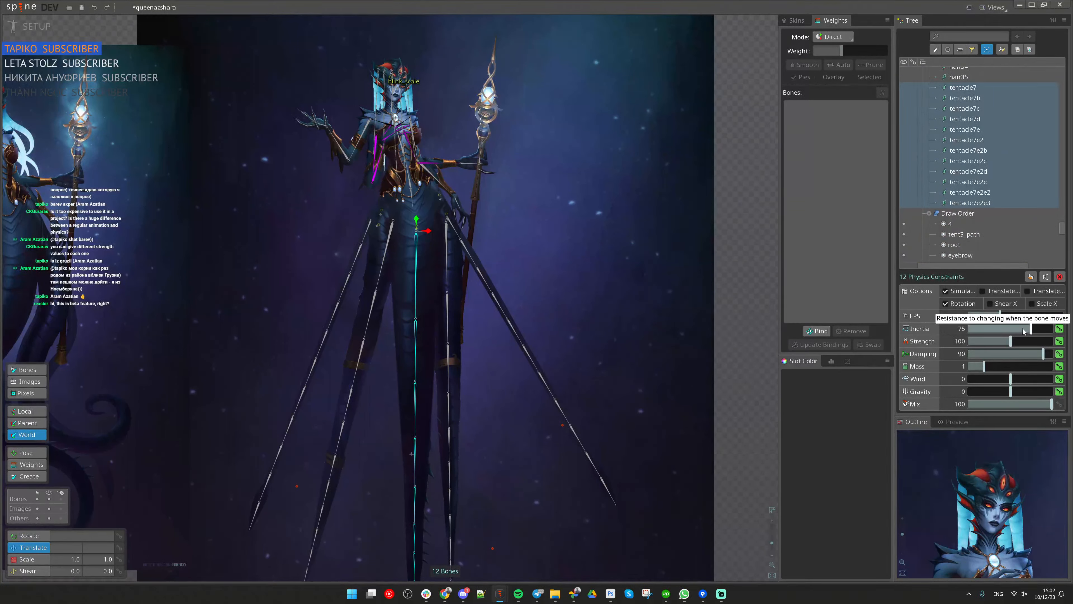
Step: Deselect the constraints and move the tent3_rot bone to test how the central tentacle swings
key(space)
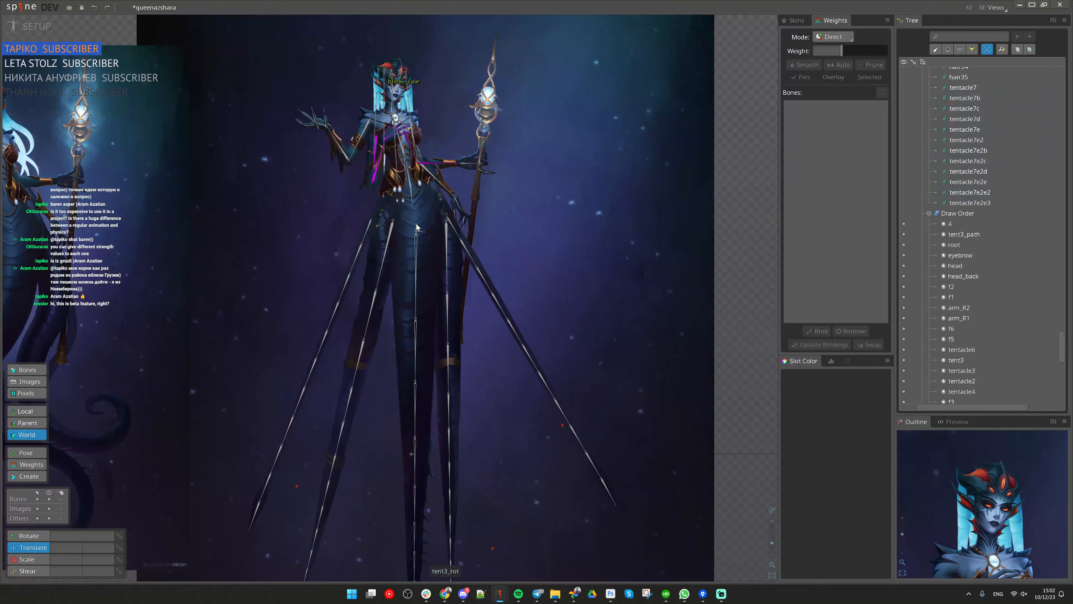
click(417, 227)
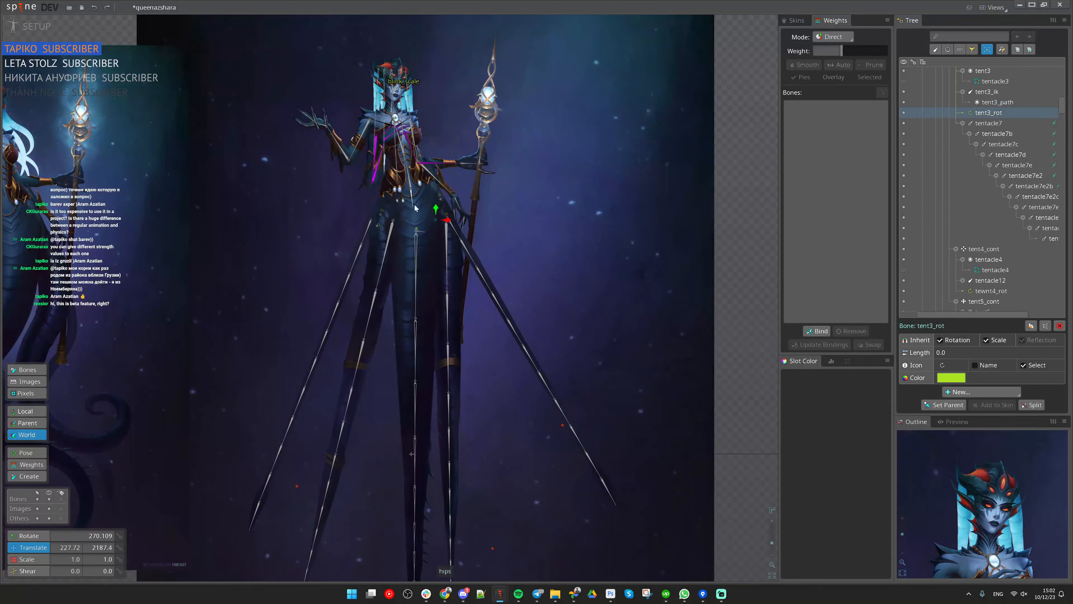
click(414, 189)
scroll(671, 298, down, 1)
drag(650, 302, 447, 284)
click(385, 234)
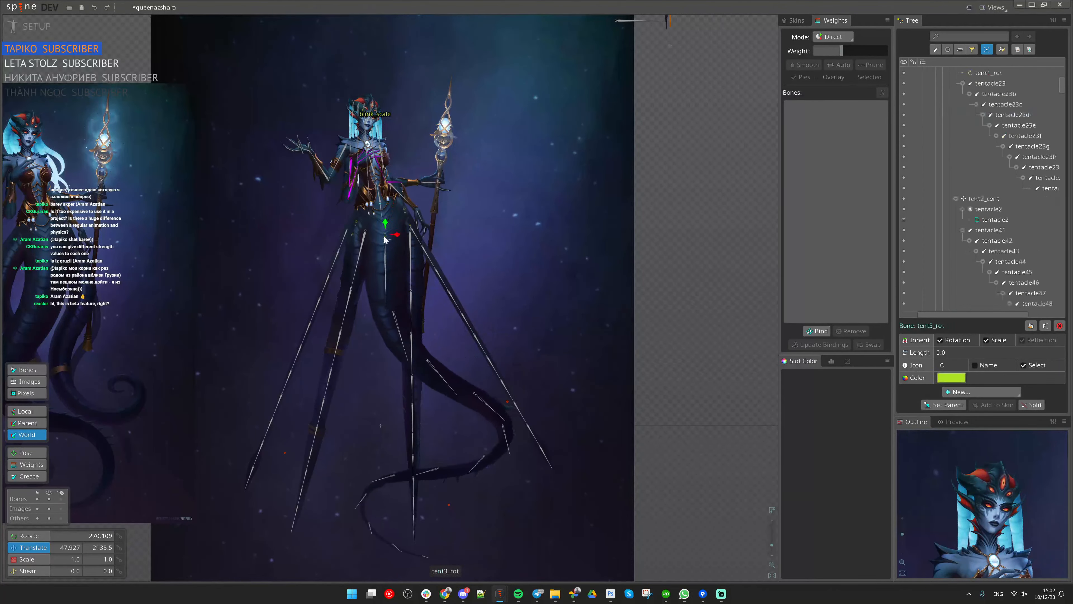
Step: Select the 12 physics constraints from tentacle7 to tentacle7e2e3 and enable Shear X and Scale X for them
click(1054, 275)
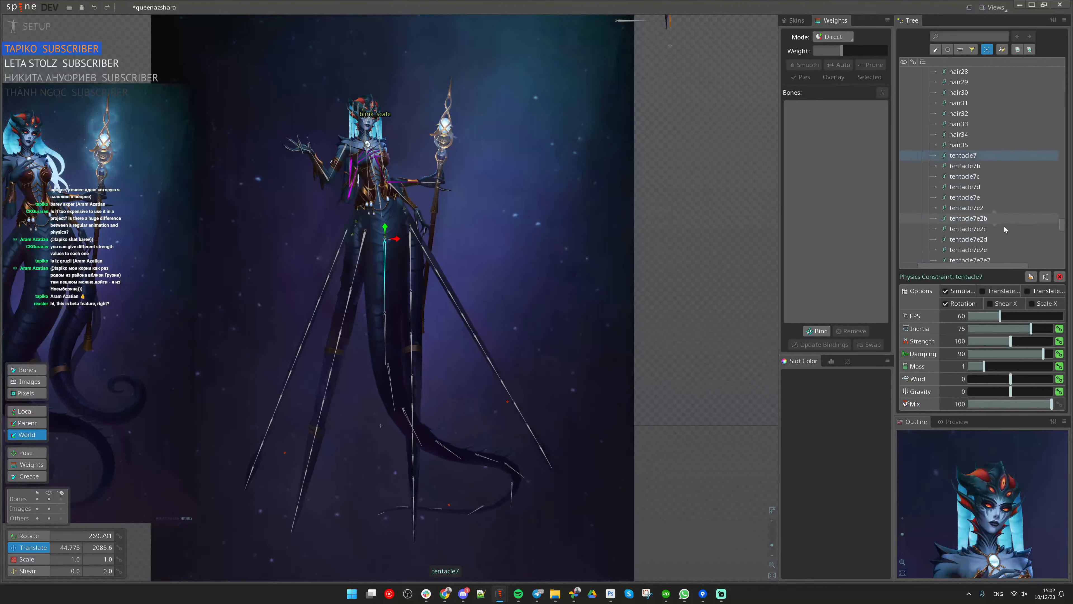
shift+click(983, 214)
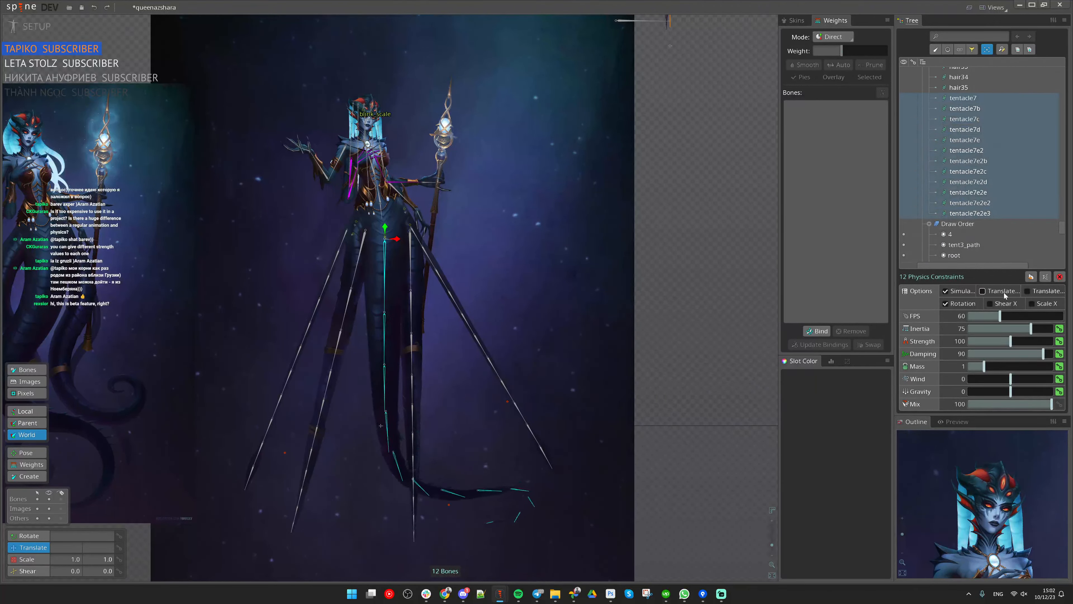
click(1010, 303)
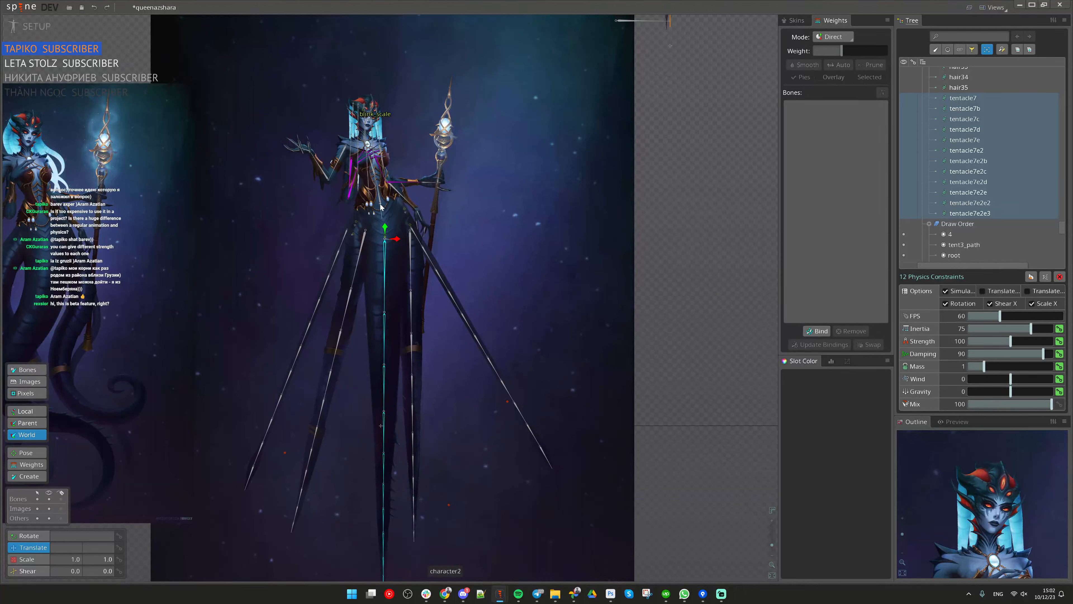
Step: Move the character2 bone to test Shear X and Scale X, and reselect the 12 tentacle constraints to reset their simulation
mouse_move(381, 206)
mouse_down()
mouse_move(528, 237)
mouse_move(600, 203)
mouse_move(382, 205)
mouse_up()
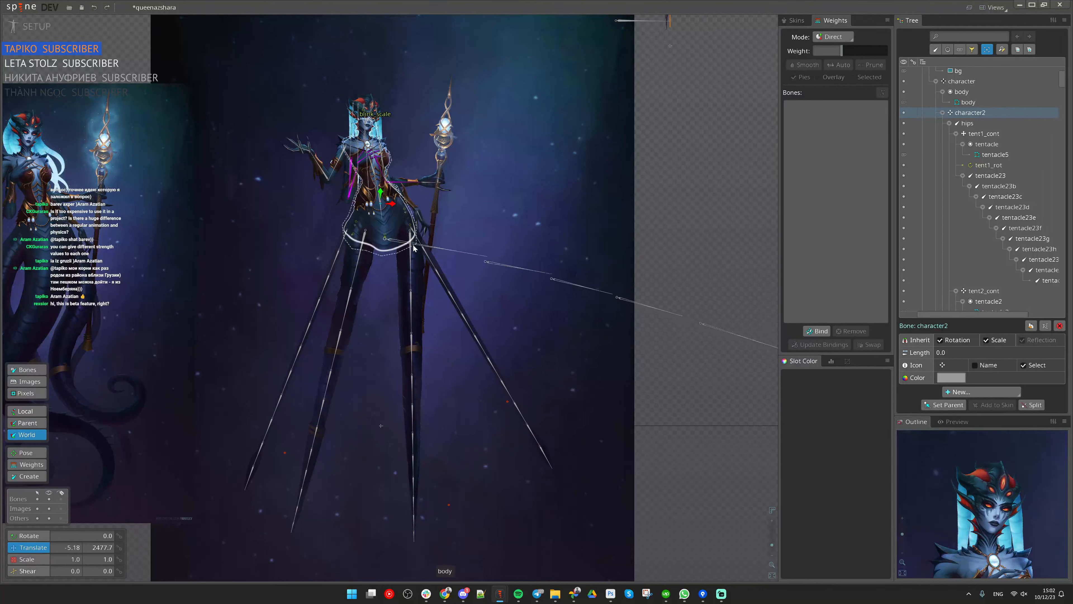
click(403, 247)
click(972, 268)
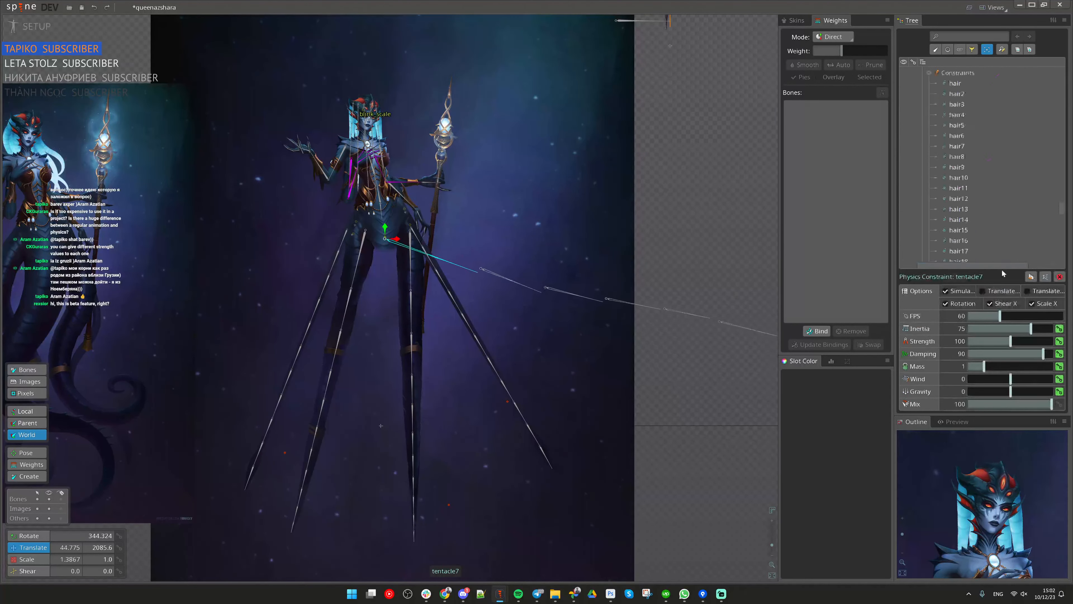
drag(985, 225, 963, 301)
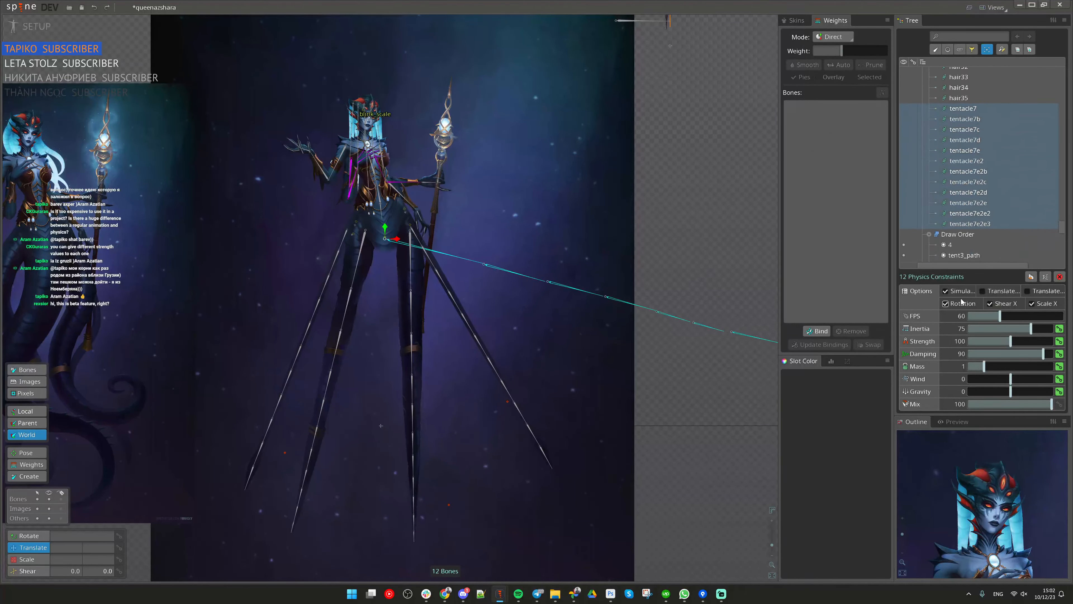
click(946, 291)
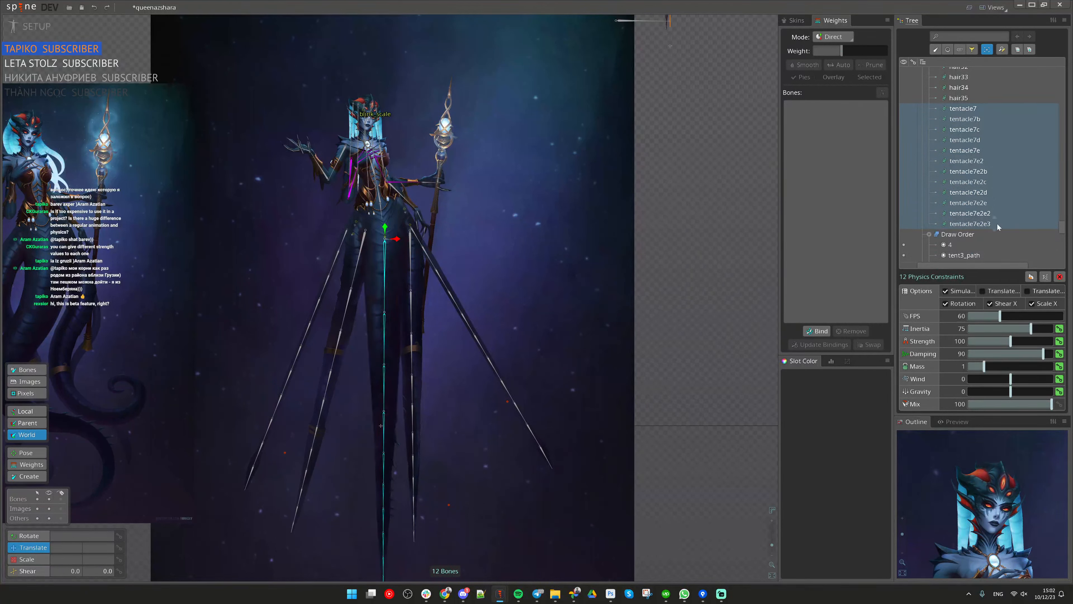
Step: Disable Shear X and Scale X on the tentacle7 constraint, and set all 12 constraints to inertia 87.82, strength 167.5, damping 44.16 and mass 1.57
click(964, 109)
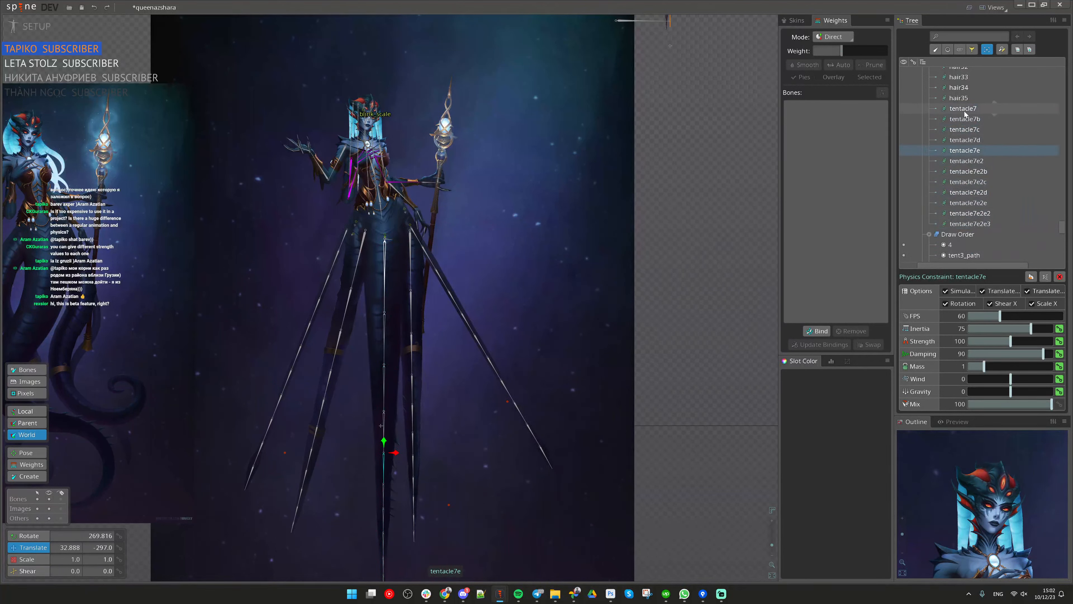
key(ctrl+z)
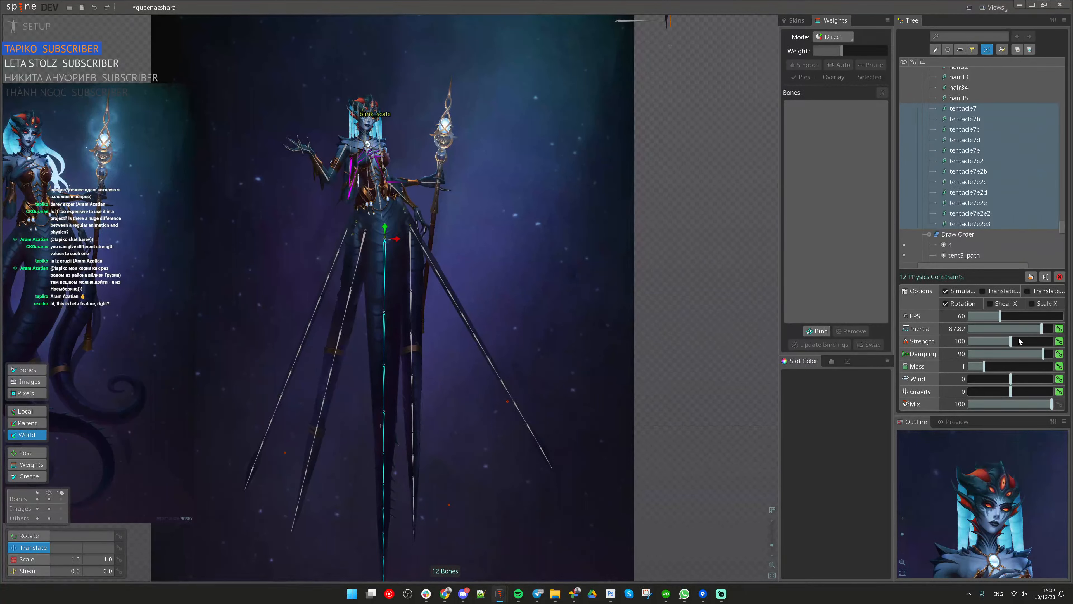
drag(1015, 354, 1008, 347)
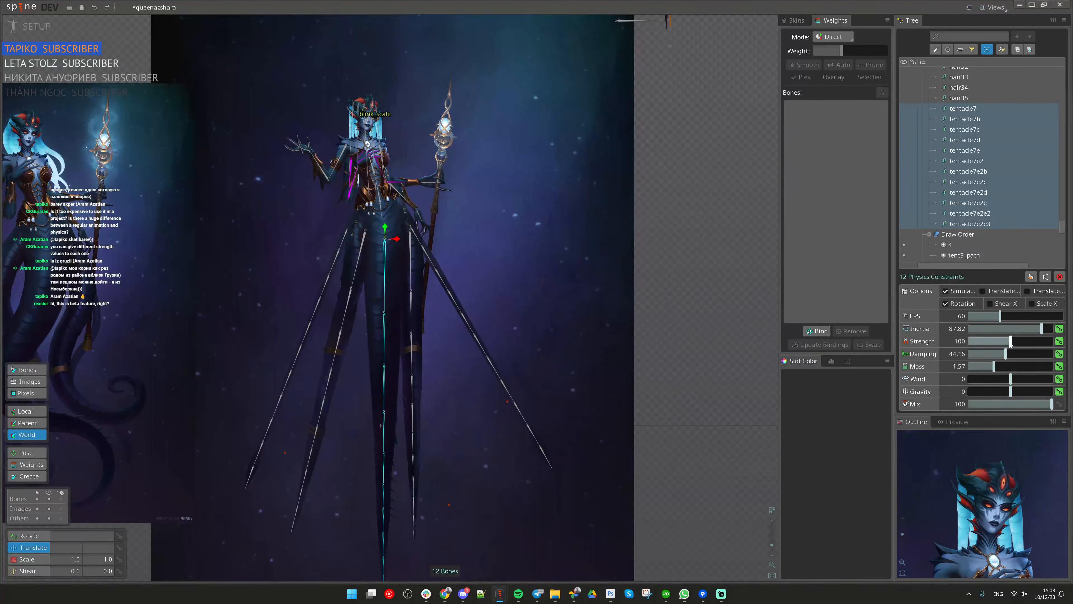
drag(1010, 343, 1040, 350)
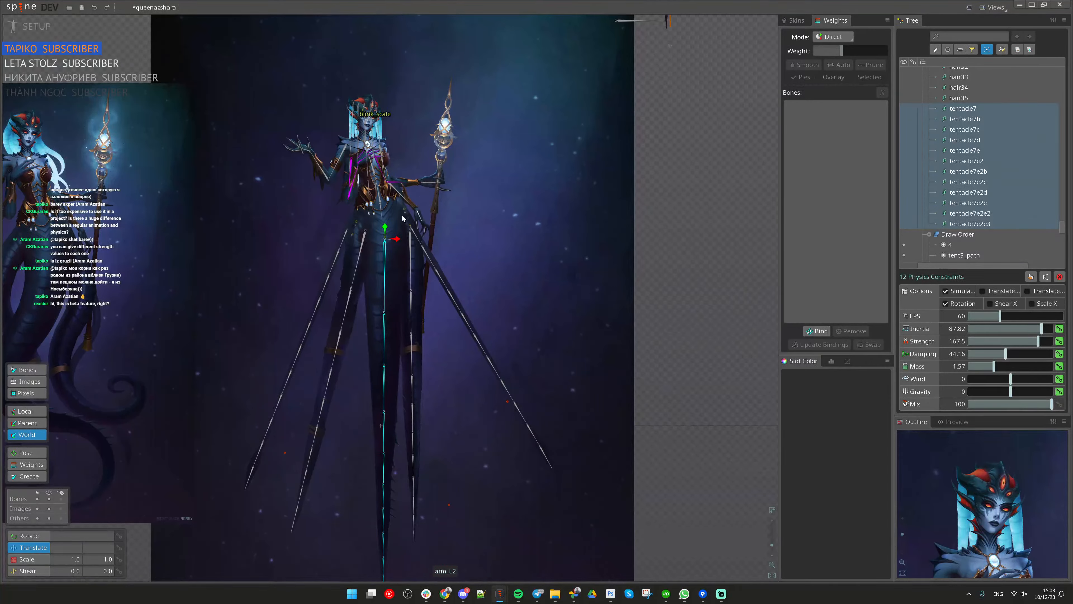
Step: Move the character2 bone around the canvas to test the tentacle's new inertia, strength, damping and mass
drag(379, 207, 348, 311)
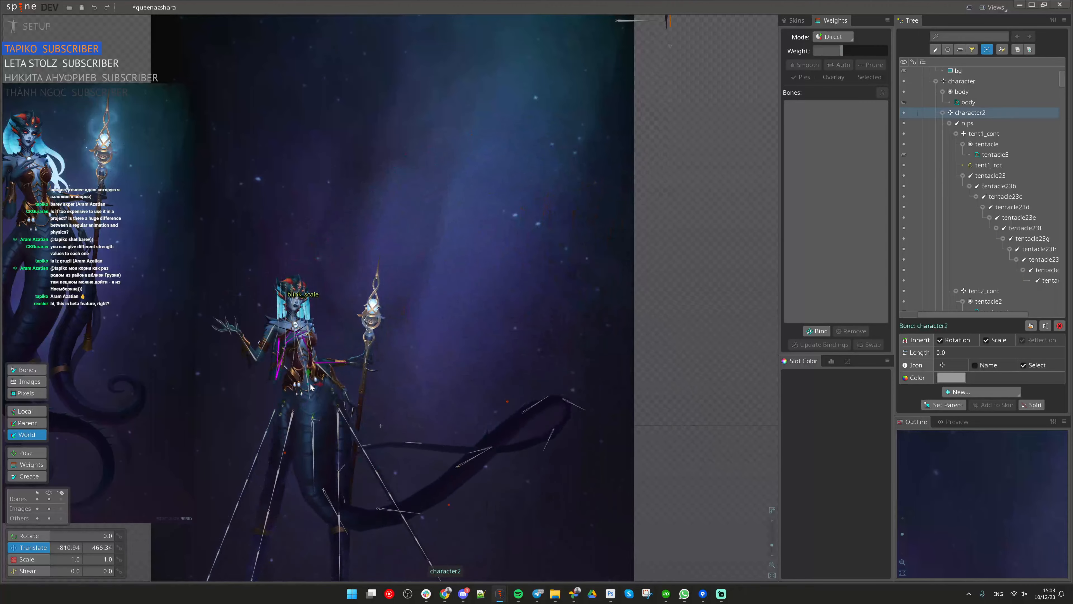
drag(310, 387, 549, 217)
scroll(571, 271, down, 3)
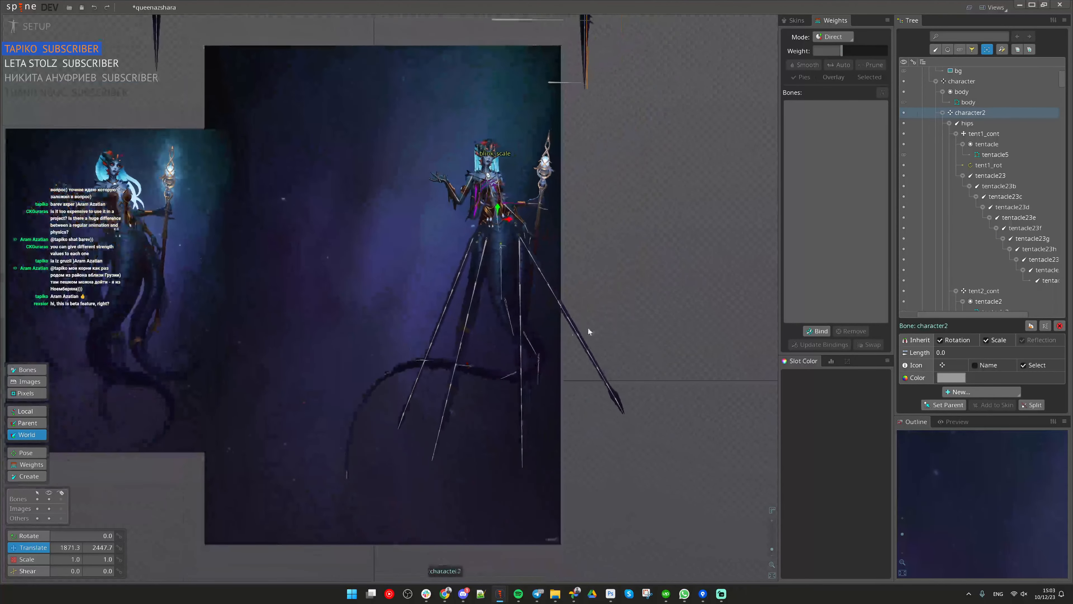
drag(605, 293, 530, 168)
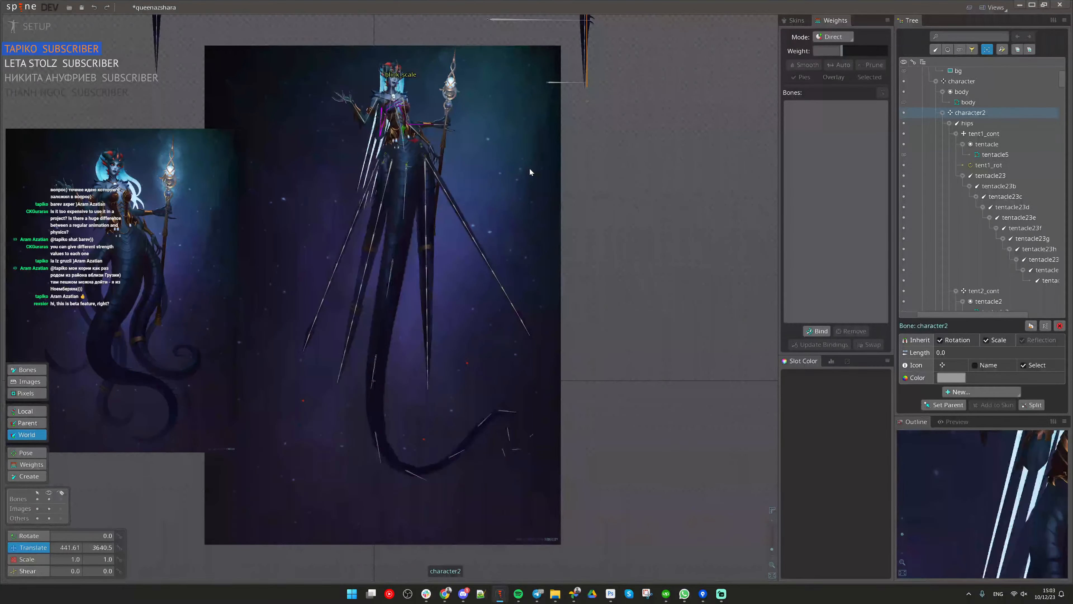
click(989, 104)
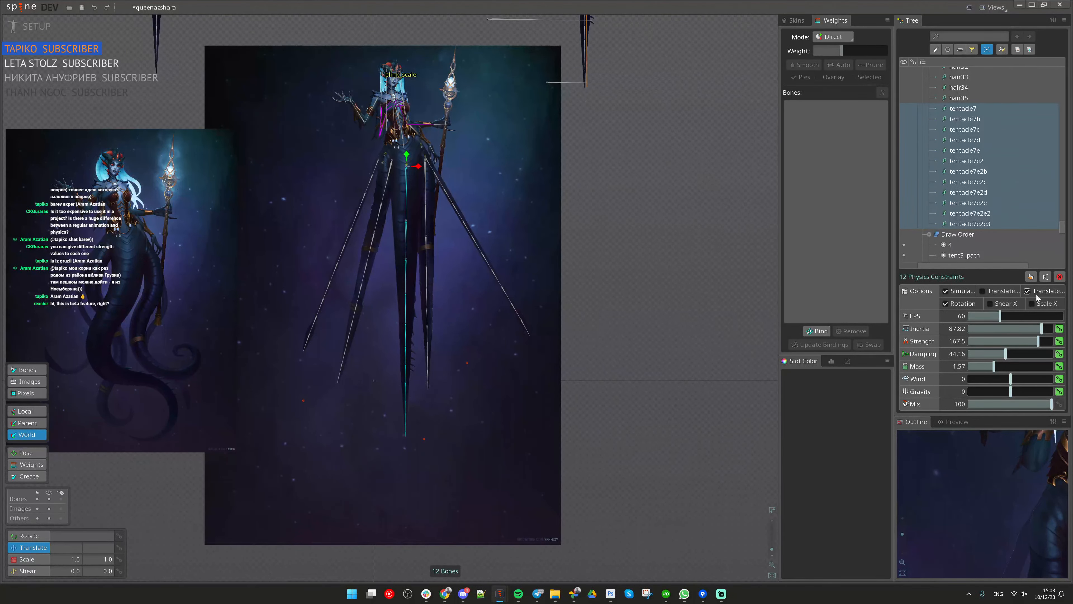
click(409, 158)
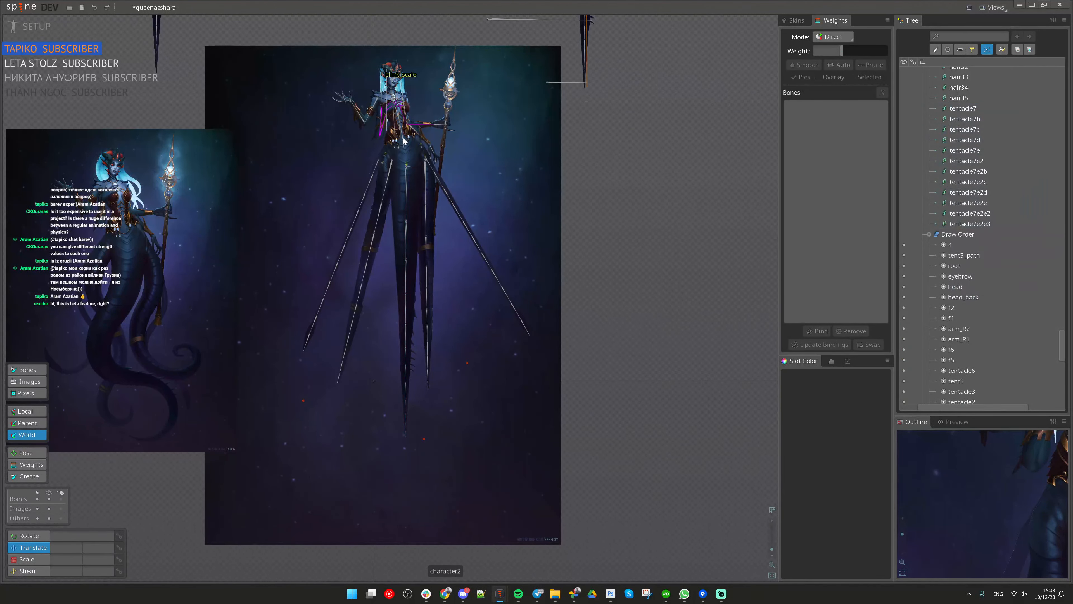
drag(408, 143, 487, 295)
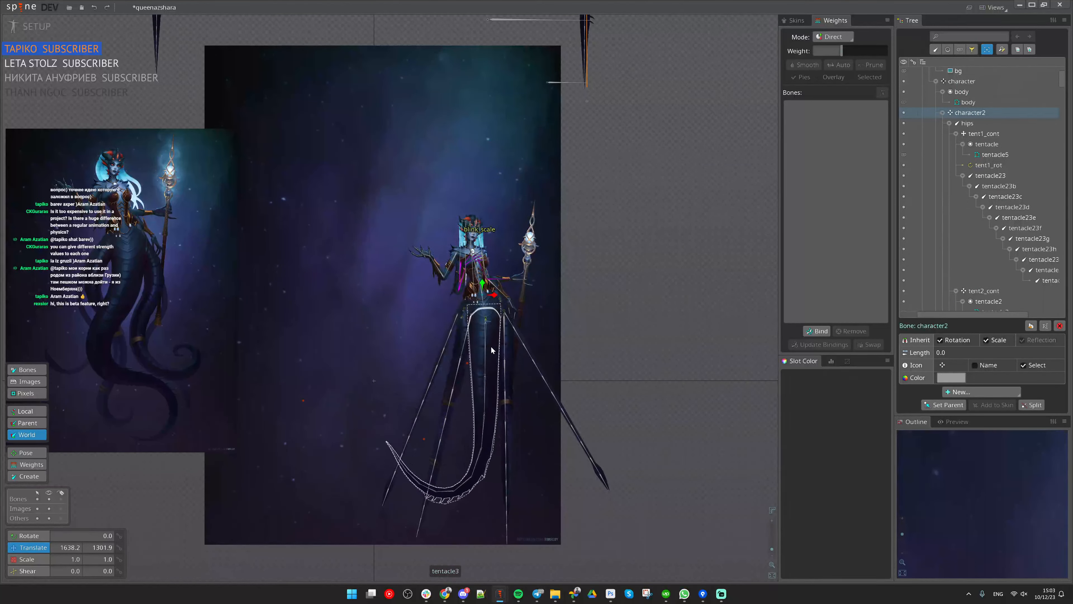
Step: Select the 12 central tentacle bones from tentacle7 to tentacle7e2e3 and add a second set of physics constraints to them
click(486, 348)
drag(477, 417, 490, 583)
drag(509, 528, 521, 440)
drag(470, 458, 504, 511)
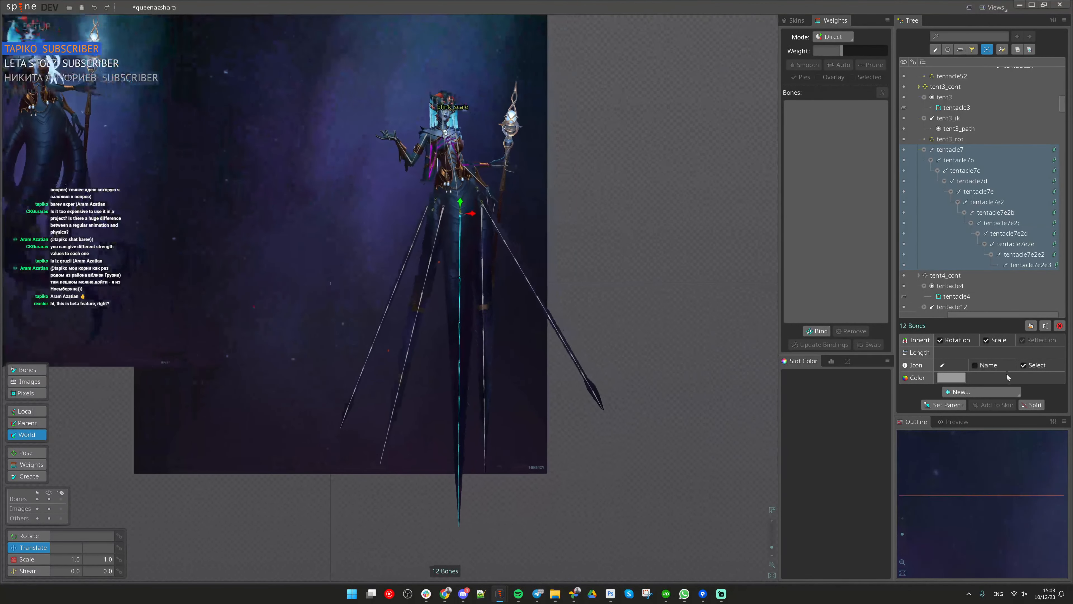
click(986, 390)
click(982, 427)
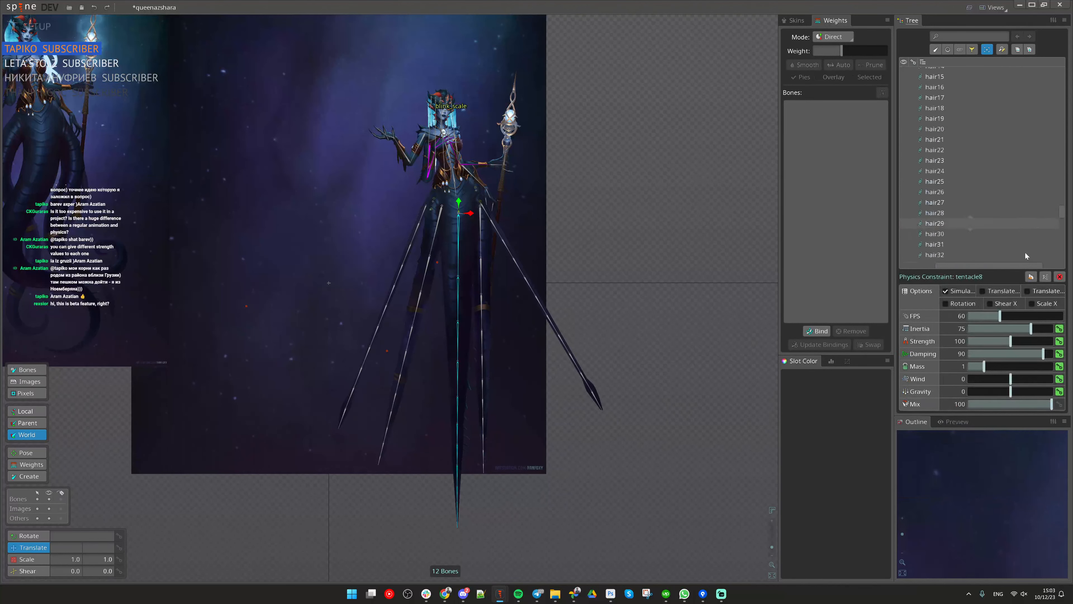
Step: Select the 12 new physics constraints from tentacle8 to tentacle7e2e6, enable Translate X and Translate Y, and set their inertia to 14.72
scroll(1005, 210, down, 1)
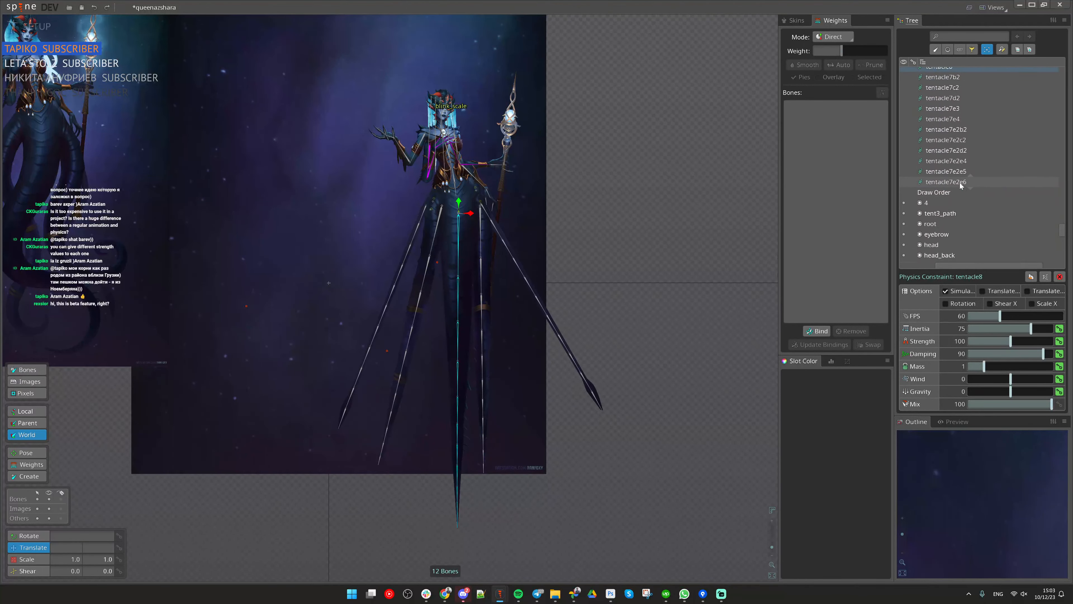
shift+click(958, 183)
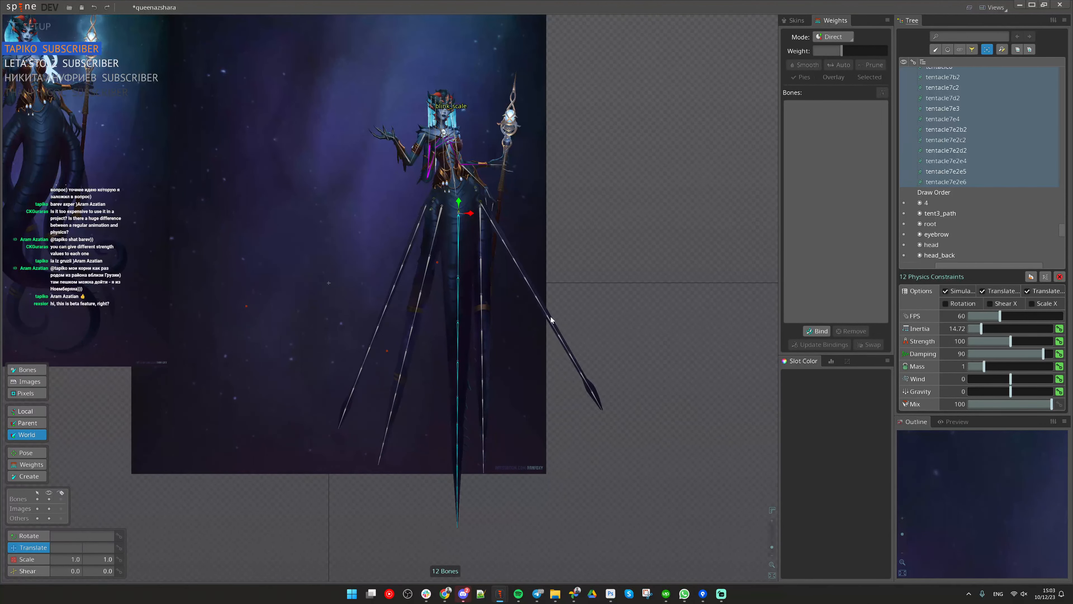
scroll(458, 367, up, 4)
scroll(466, 363, down, 3)
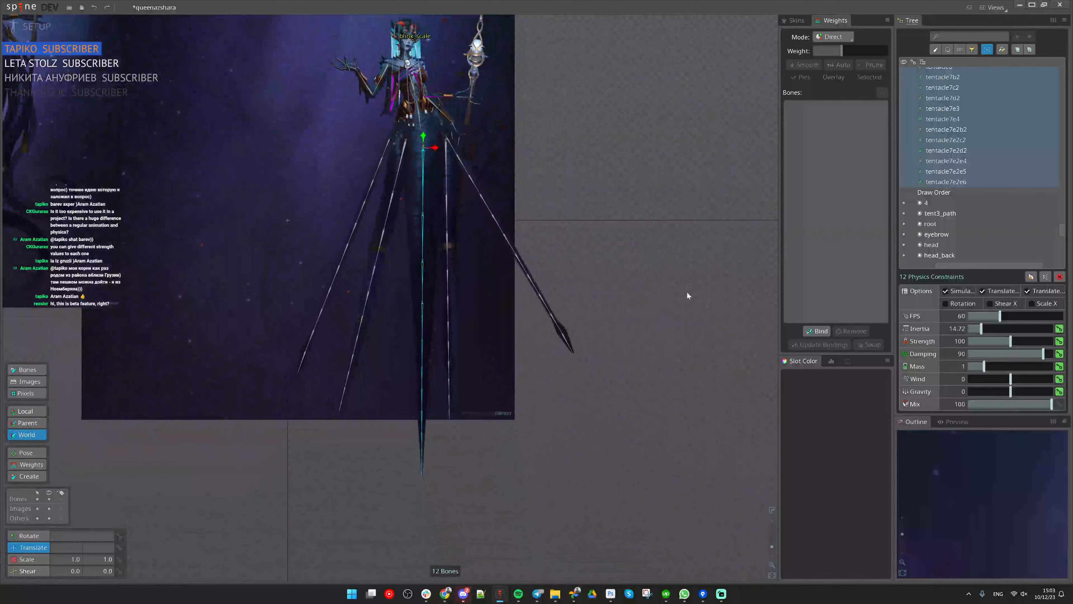
drag(678, 281, 683, 322)
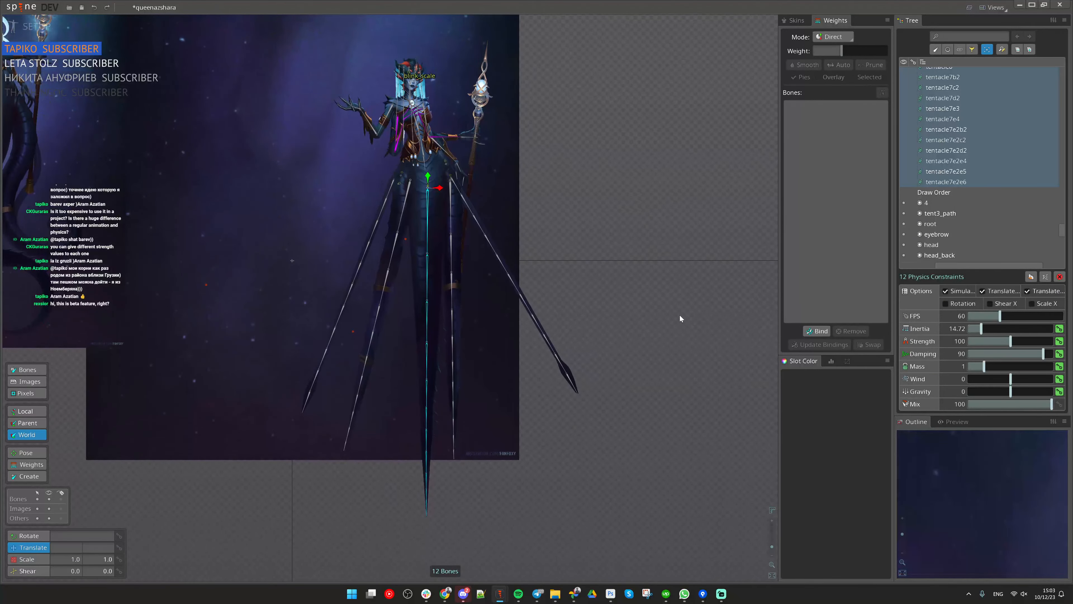
Step: Store the new constraints as selection 3, and move the character2 bone with nothing else selected to test the tentacle
key(space)
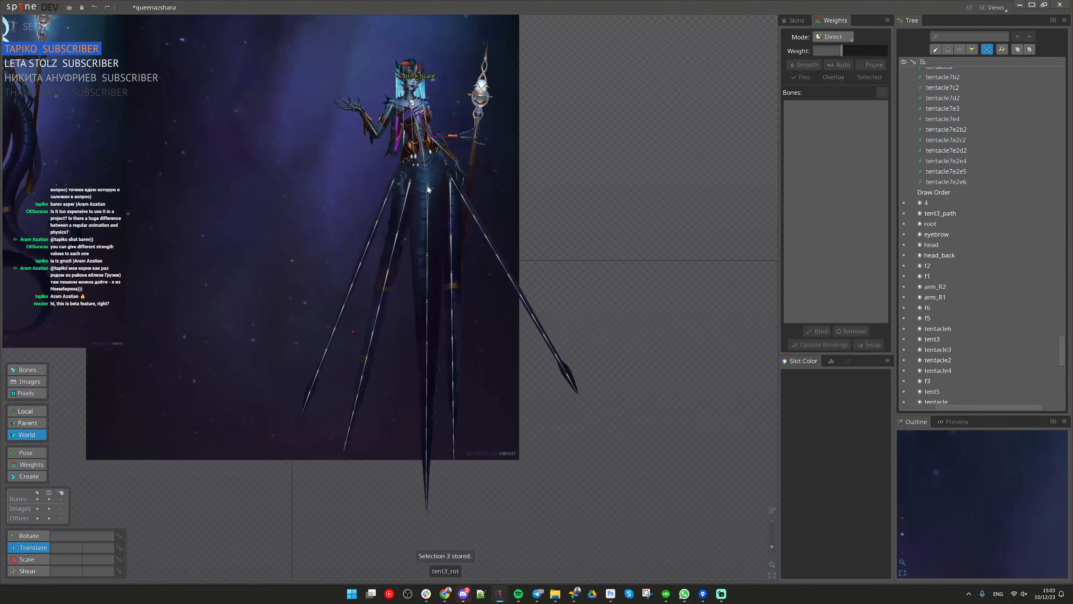
click(427, 186)
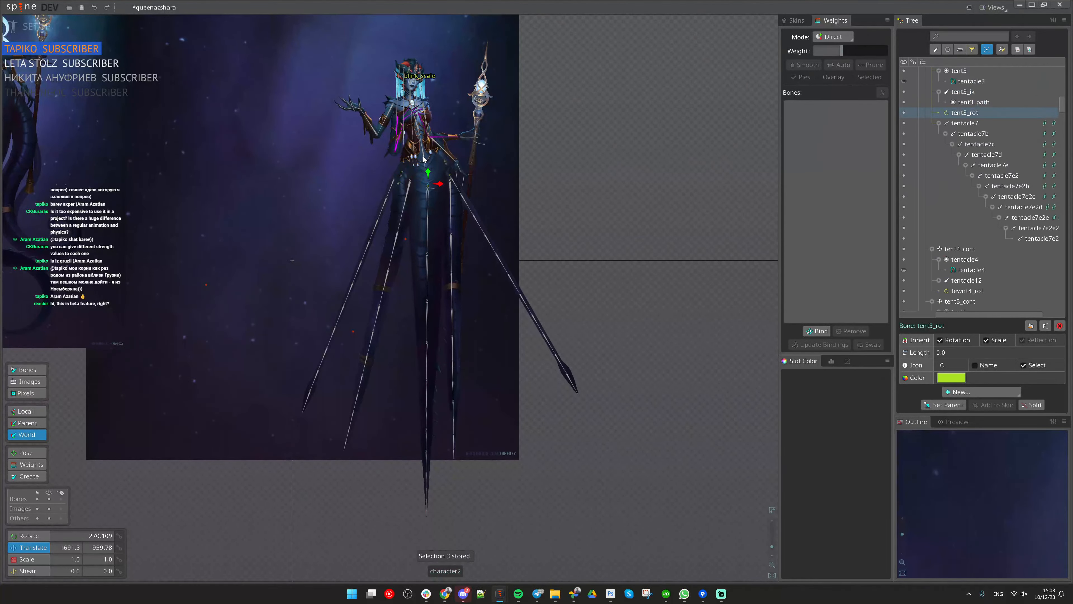
drag(423, 159, 450, 129)
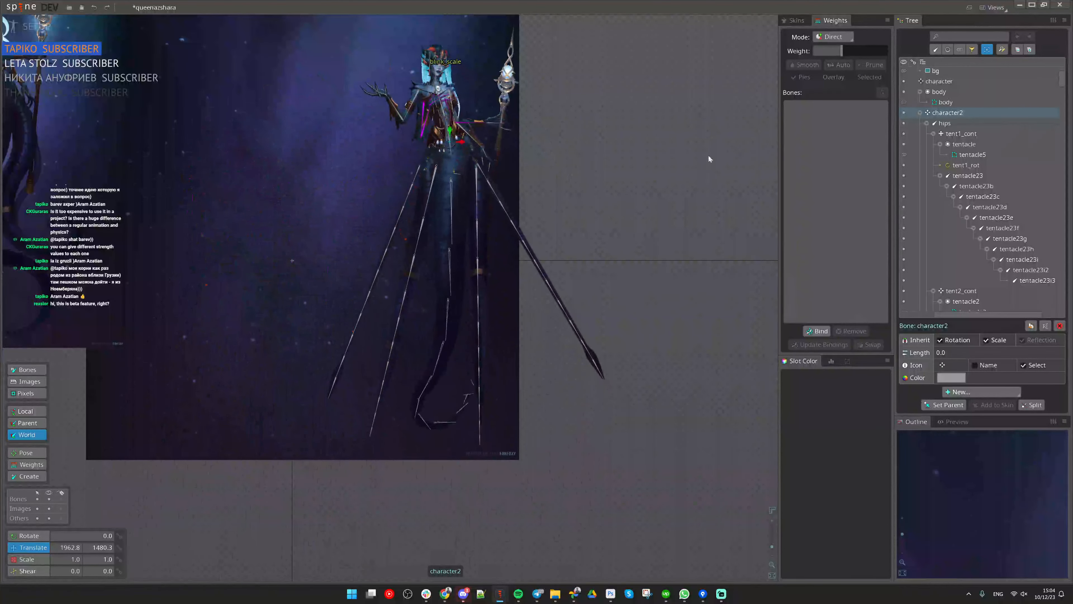
Step: Reselect the 12 constraints stored as selection 3 and enable Shear X and Scale X for them
key(Page_Up)
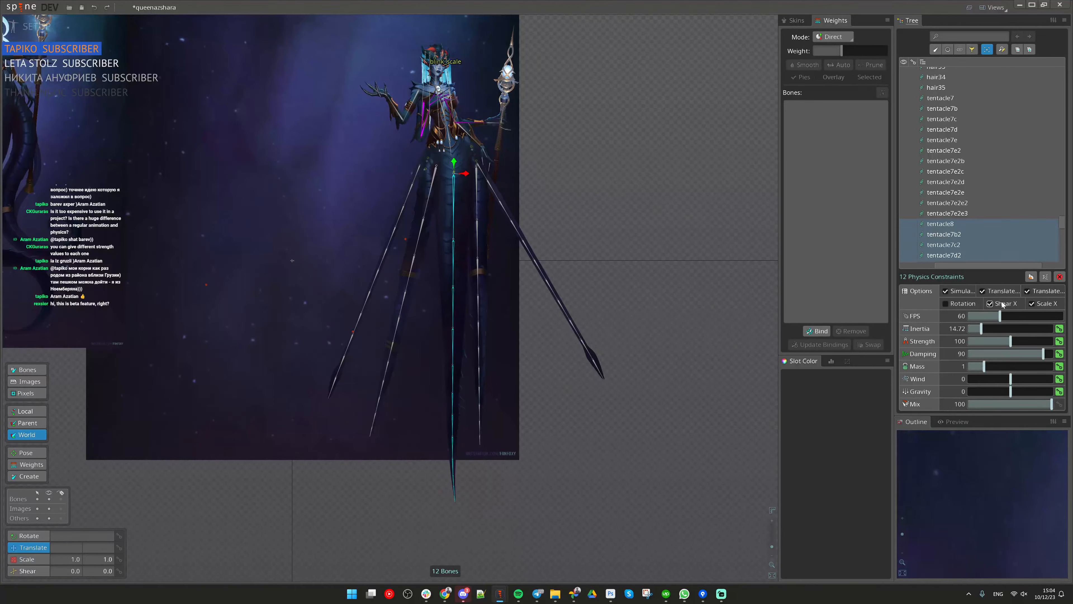
Step: Move the character2 bone with nothing else selected to test the central tentacle's Shear X and Scale X physics
key(space)
click(449, 141)
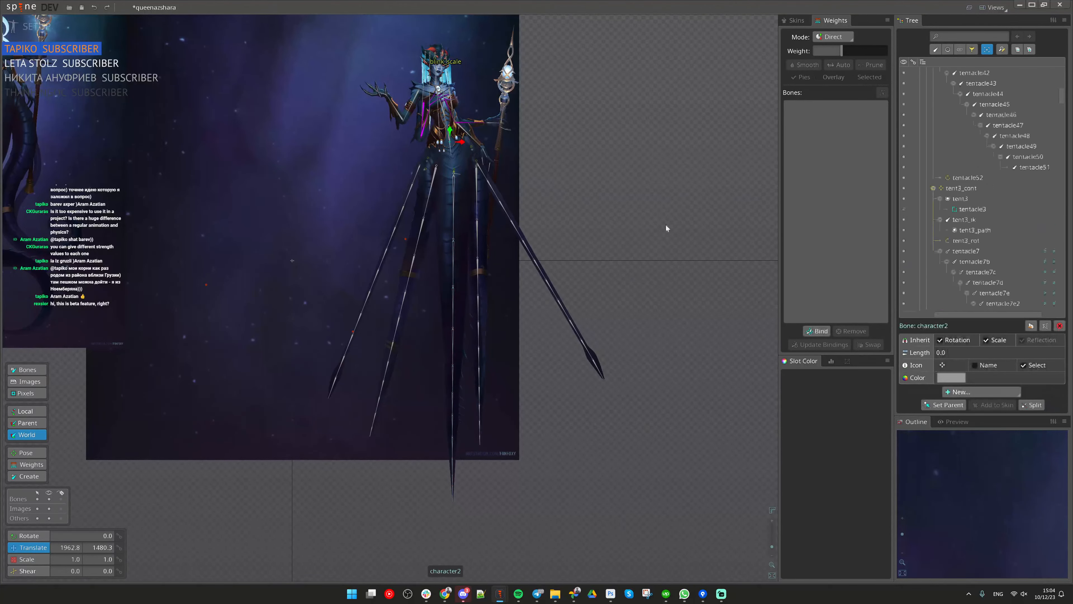
drag(679, 230, 542, 328)
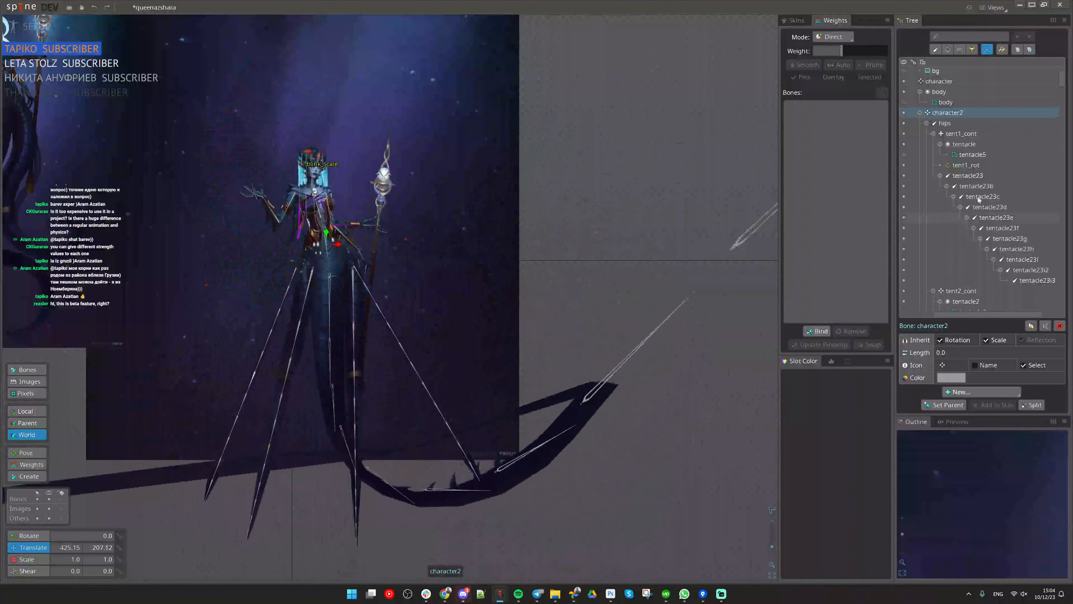
Step: Disable Shear X and Scale X for the 12 constraints stored as selection 3, and move the character2 bone to test the tentacle
key(ctrl+z)
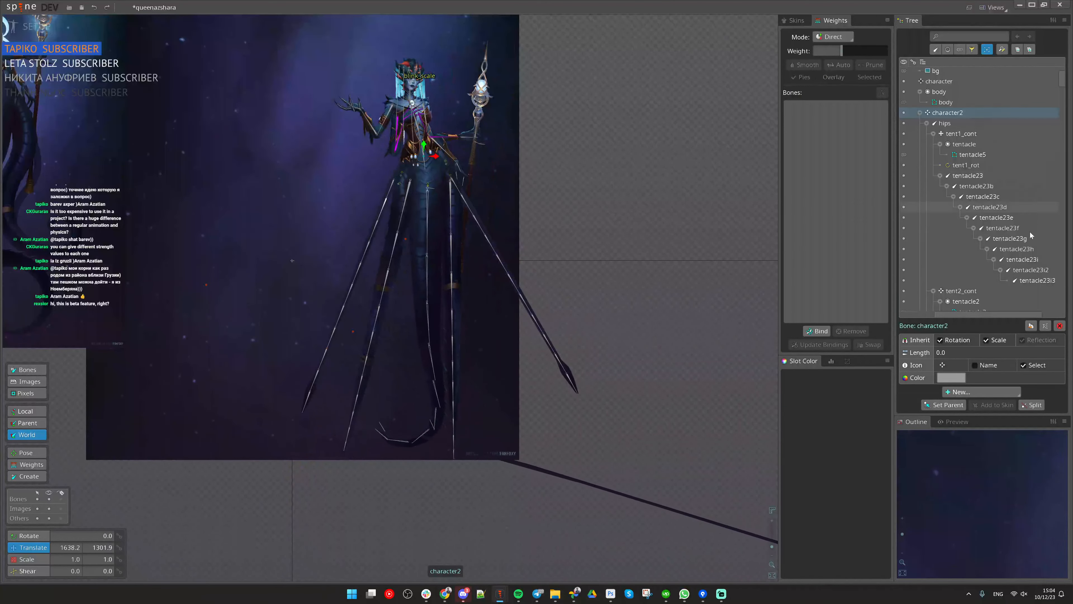
key(Page_Up)
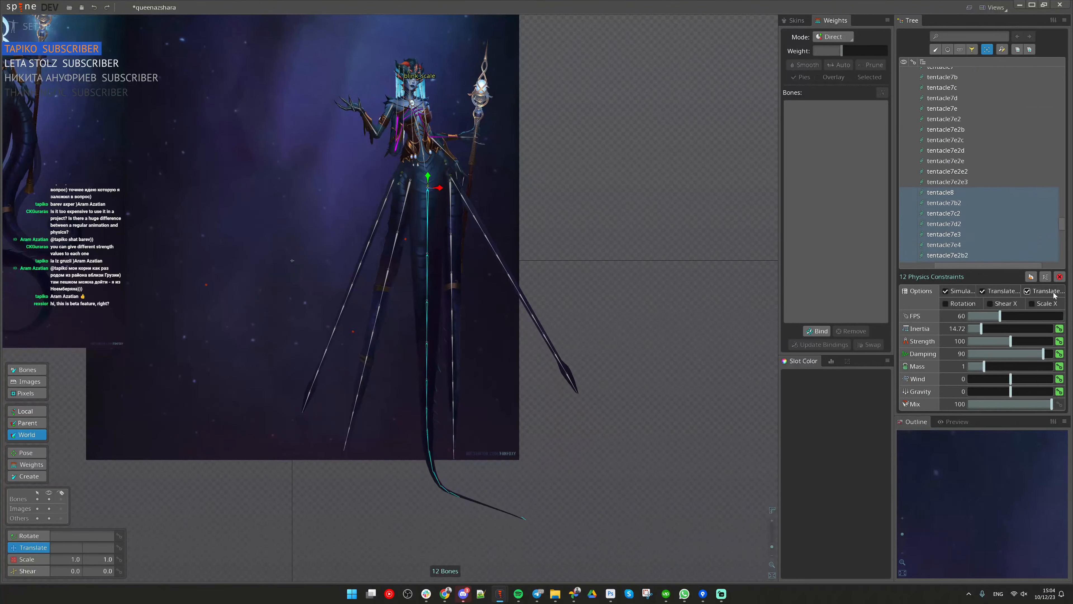
key(space)
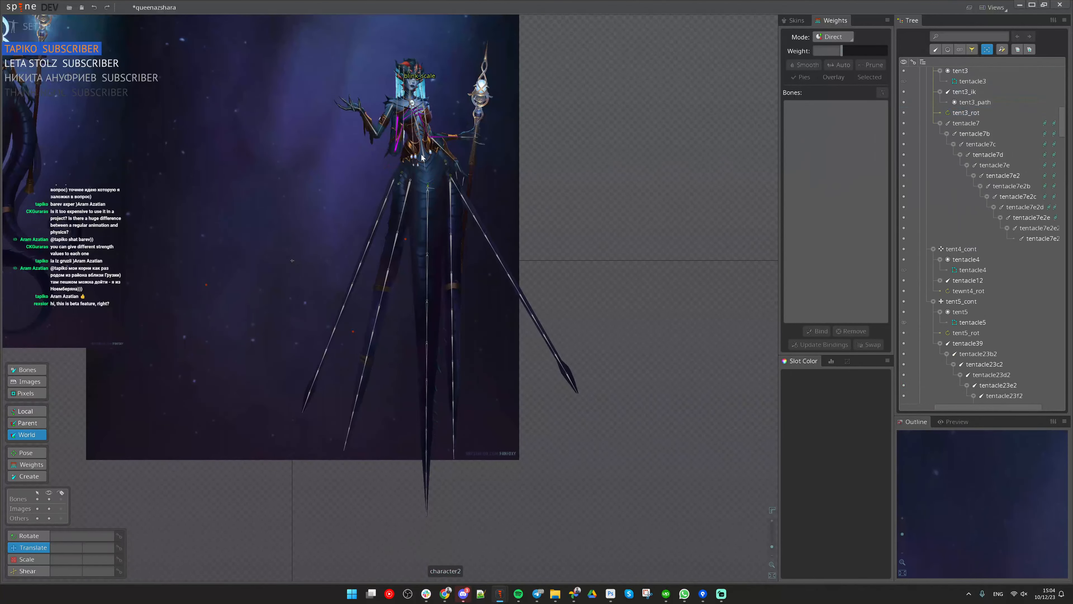
drag(422, 158, 399, 245)
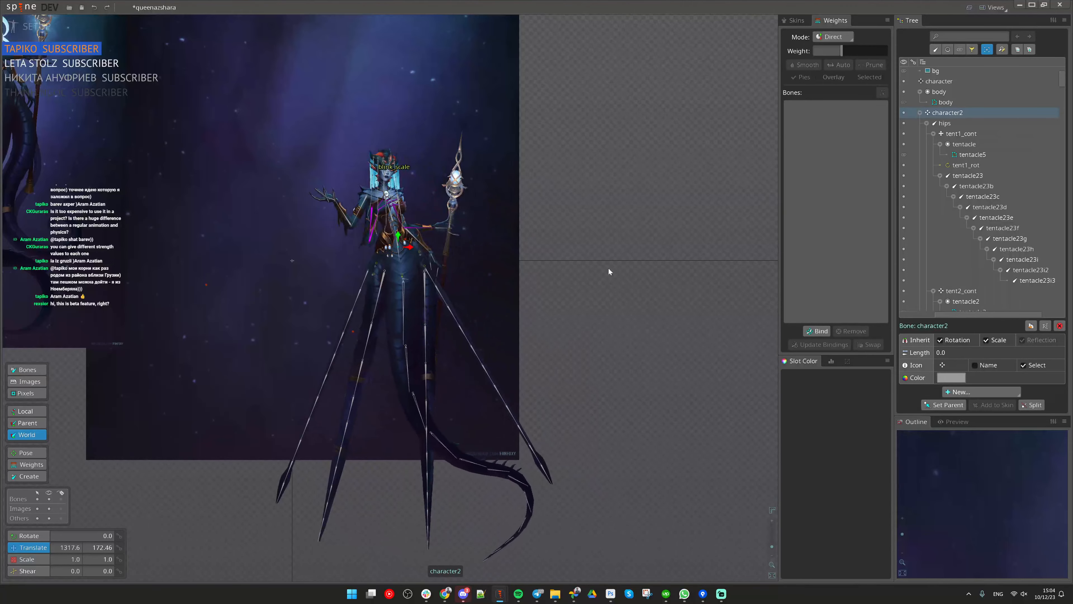
drag(609, 270, 630, 234)
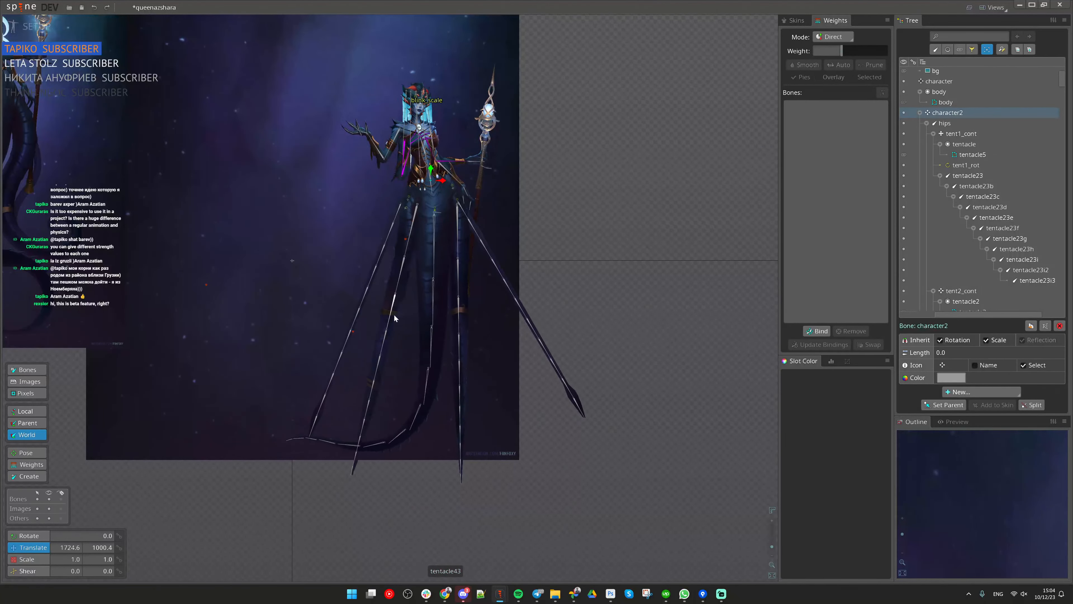
Step: Select the 22 bones from tentacle41 to tentacle51 and from tentacle12 to tentacle22, and add physics constraints to them
click(393, 276)
drag(393, 276, 366, 485)
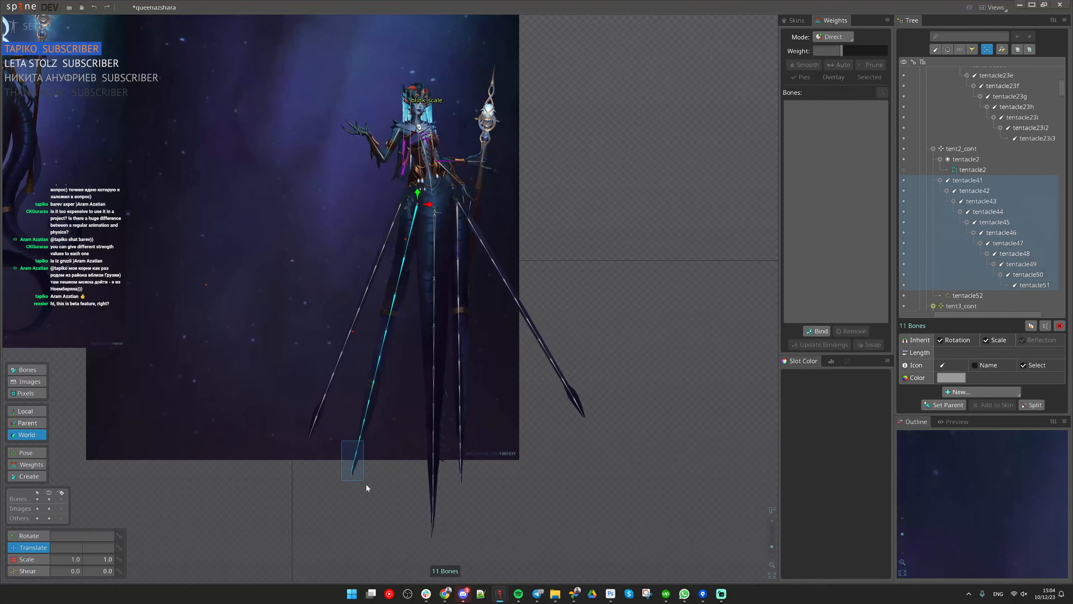
drag(463, 239, 458, 493)
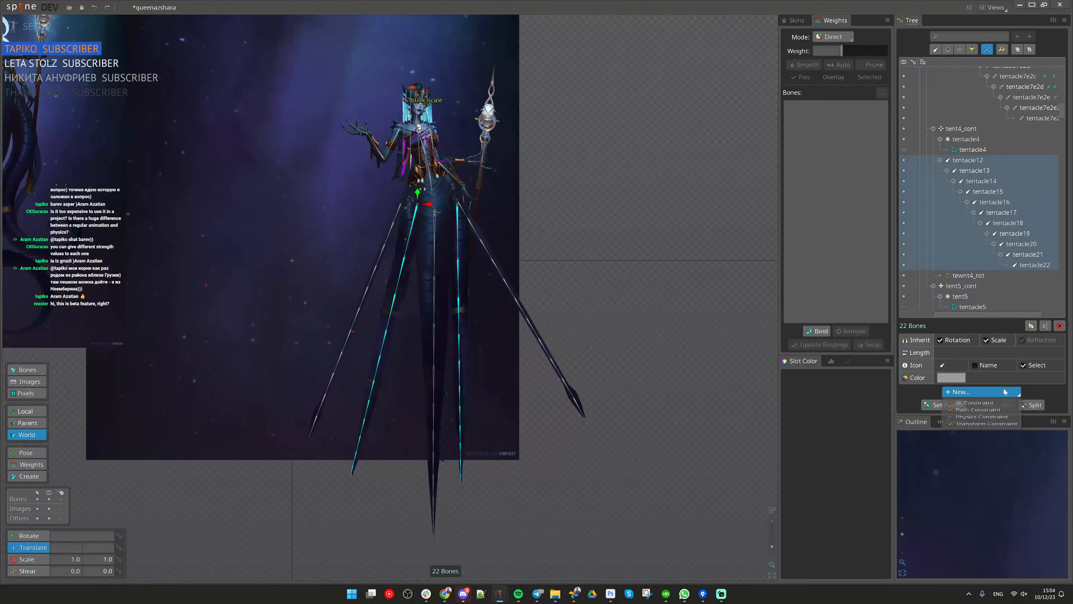
click(979, 426)
Step: Select the physics constraints from tentacle41 to tentacle7e2e6 and store them as selection 4
scroll(1018, 206, down, 3)
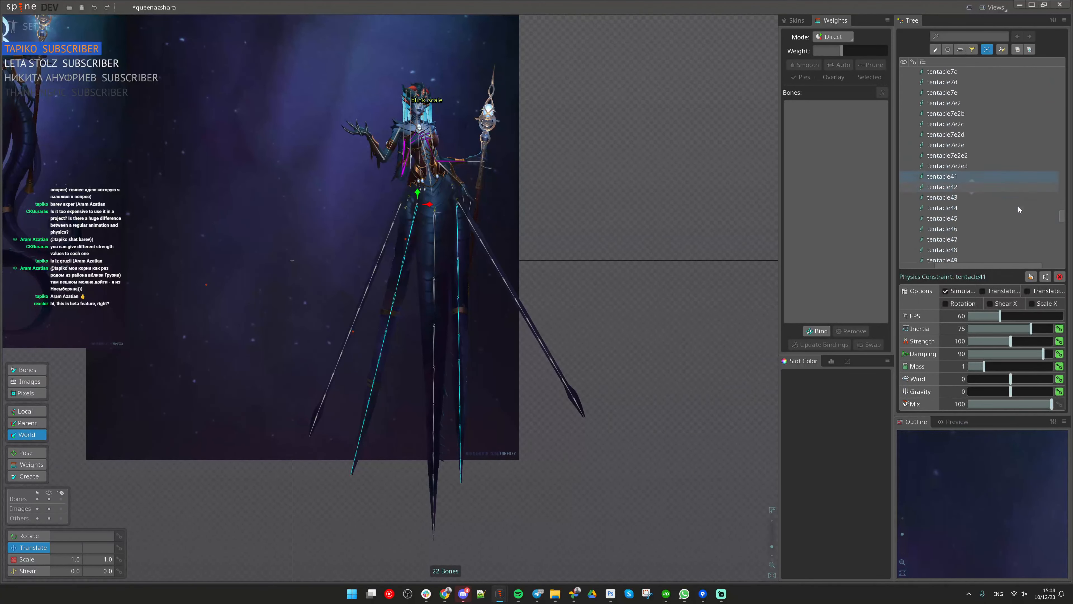
scroll(1018, 206, down, 4)
shift+click(951, 153)
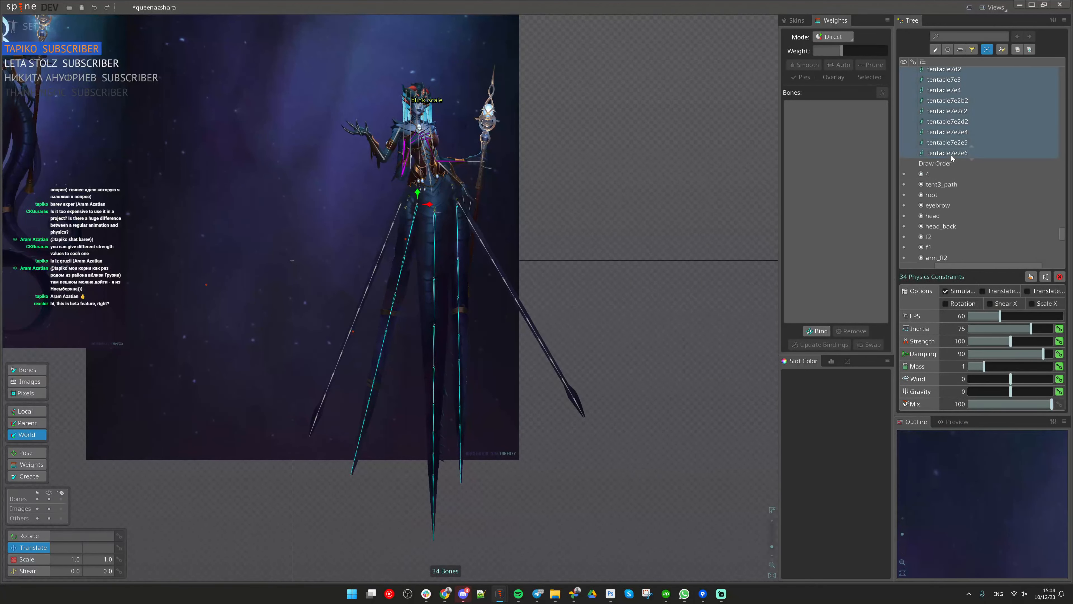
key(ctrl+4)
scroll(993, 209, up, 5)
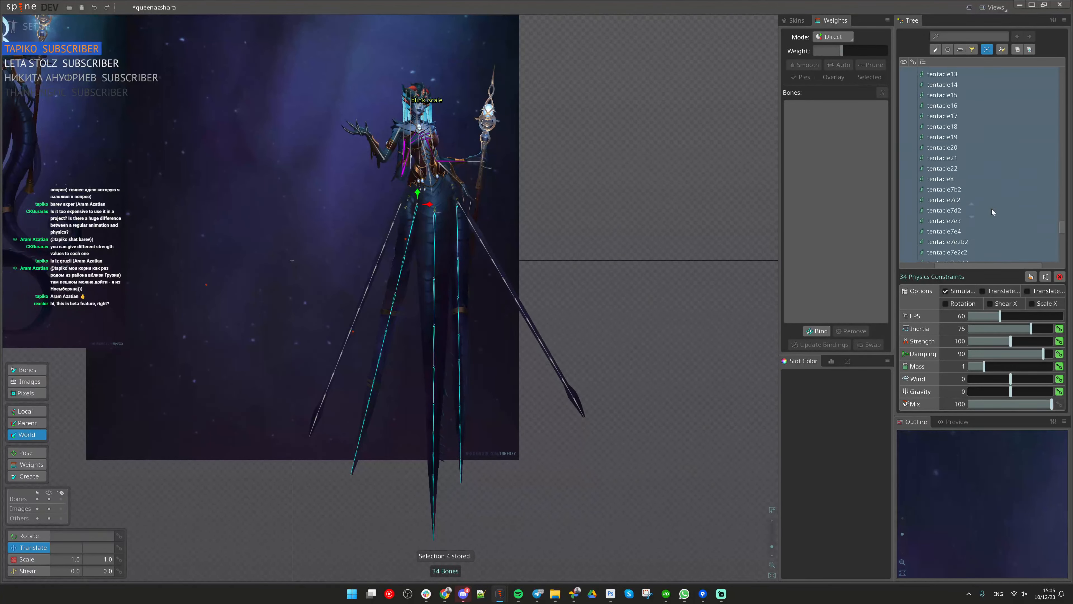
scroll(993, 209, down, 1)
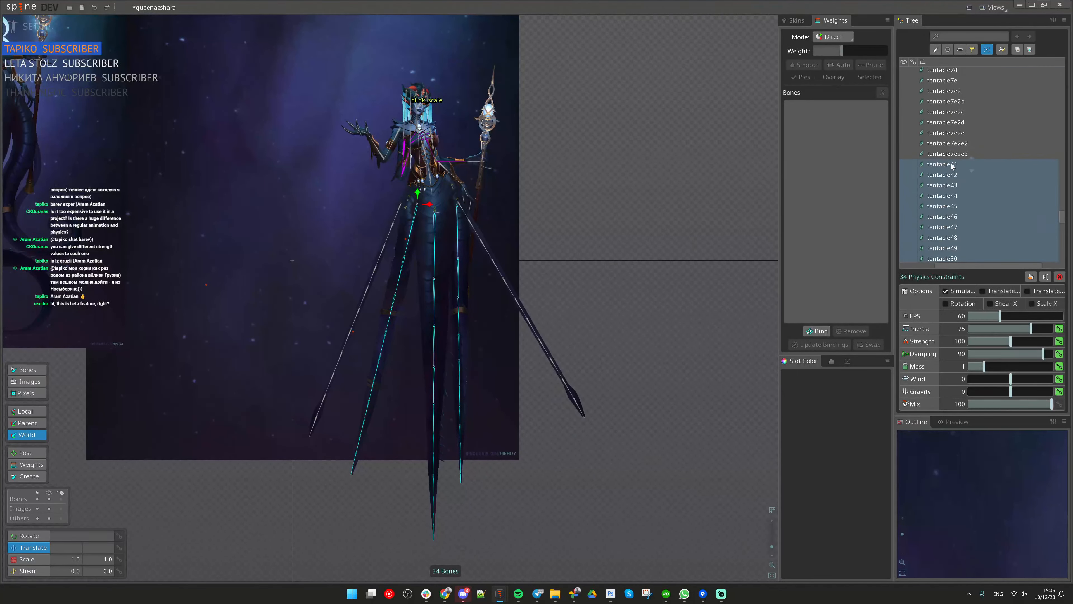
Step: Check which tentacle bones individual constraints such as tentacle45, tentacle18 and tentacle7e2e6 belong to
click(951, 164)
click(951, 185)
click(958, 204)
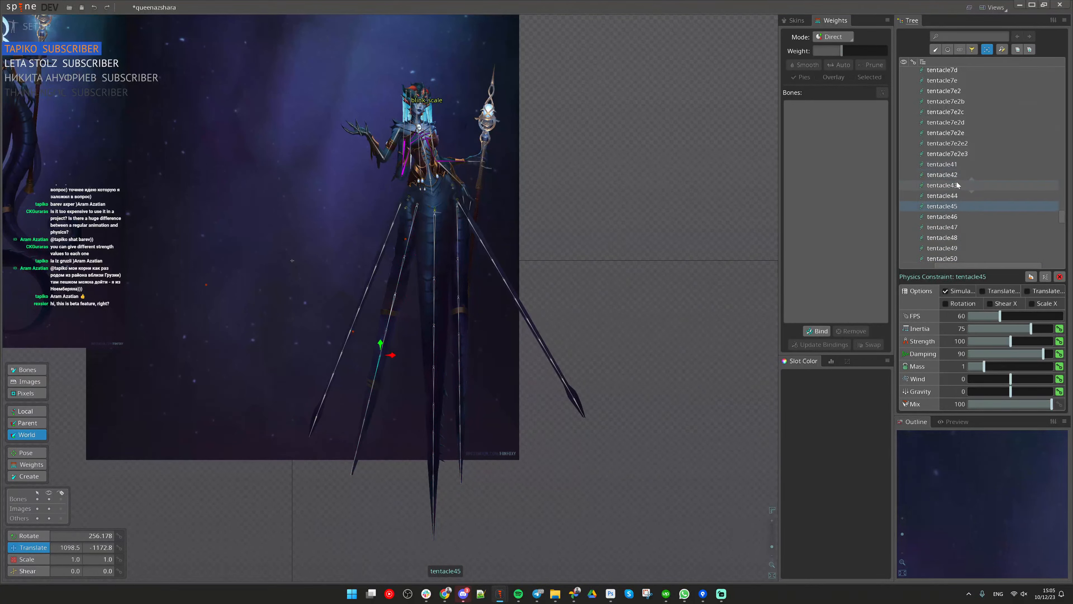
scroll(958, 188, down, 5)
click(969, 217)
scroll(969, 216, down, 3)
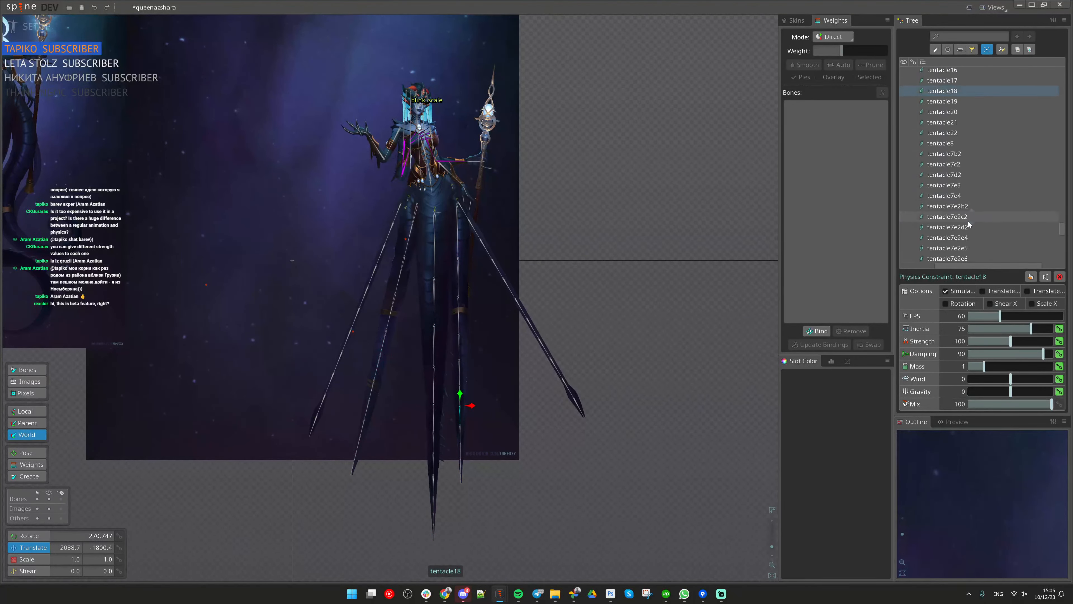
click(970, 246)
scroll(974, 233, down, 3)
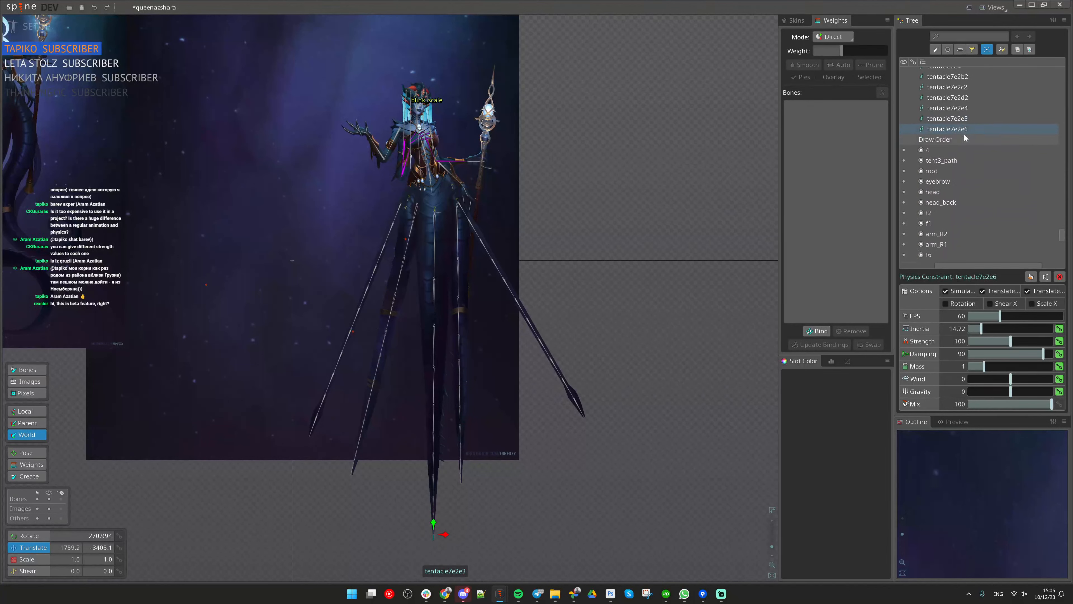
key(ctrl+z)
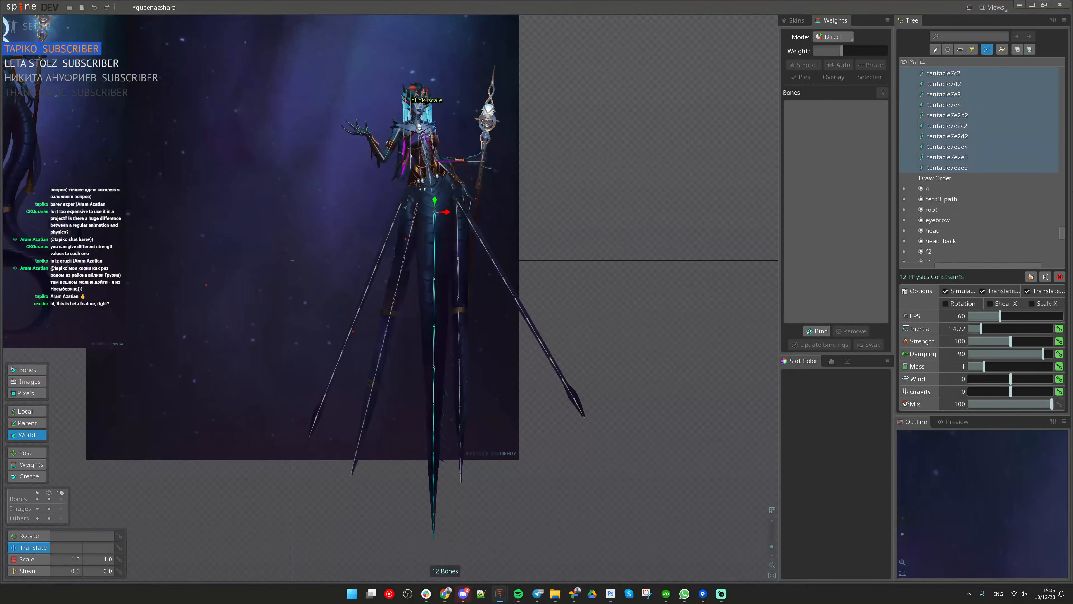
Step: Reselect the run of physics constraints from tentacle41 to tentacle7e2e6
scroll(1003, 197, up, 5)
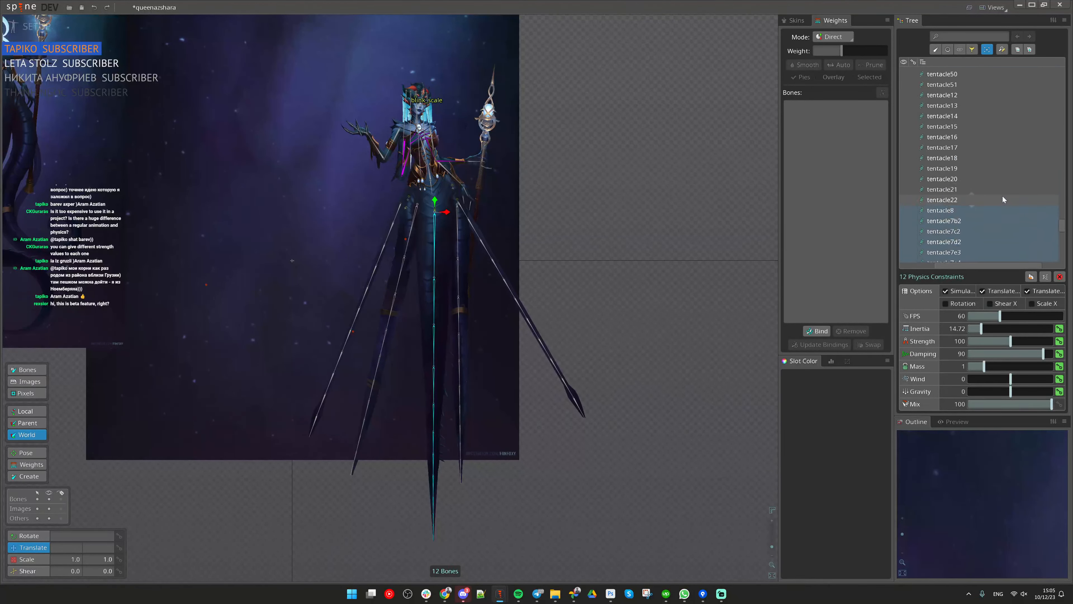
scroll(1003, 200, down, 1)
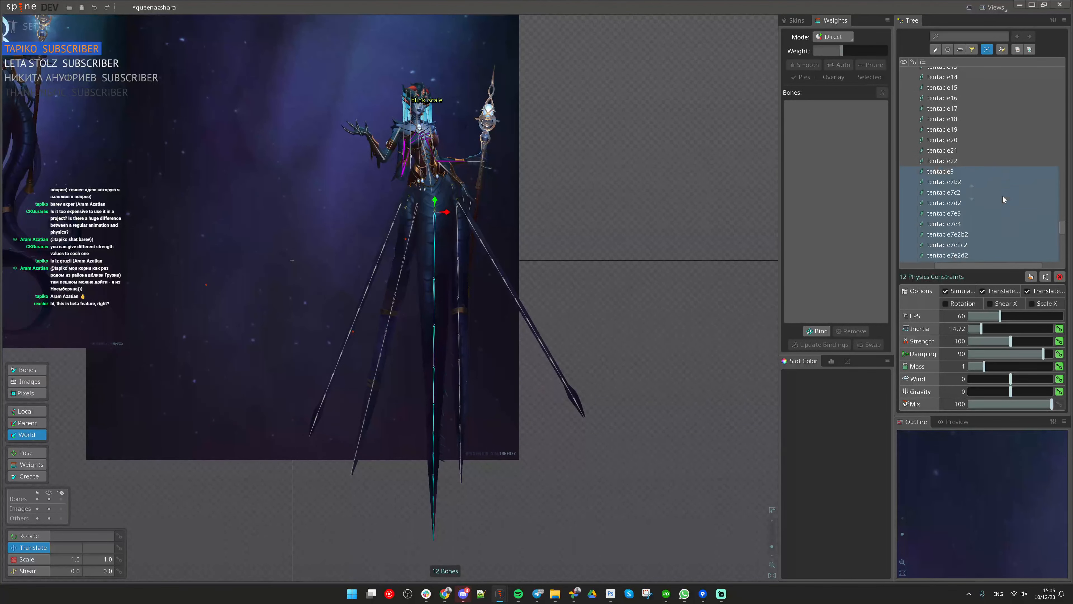
shift+click(975, 161)
scroll(1024, 195, down, 3)
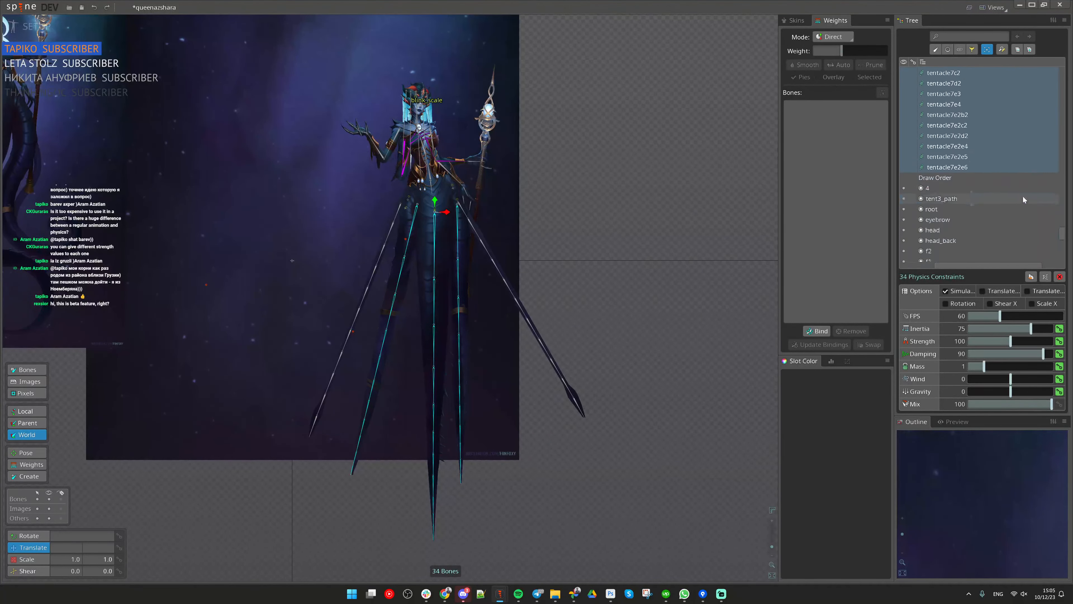
scroll(1014, 188, up, 2)
key(ctrl+z)
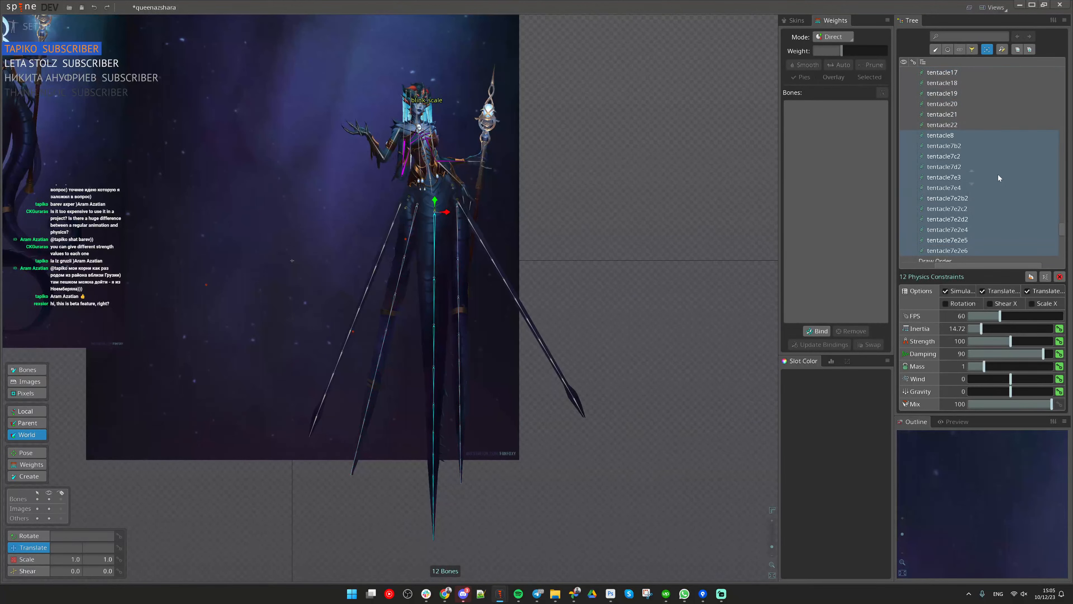
key(ctrl+y)
Step: Deselect the central tentacle's constraints from tentacle8 to tentacle7e2e6, and store the remaining 22 constraints as selection 4
scroll(1003, 205, down, 3)
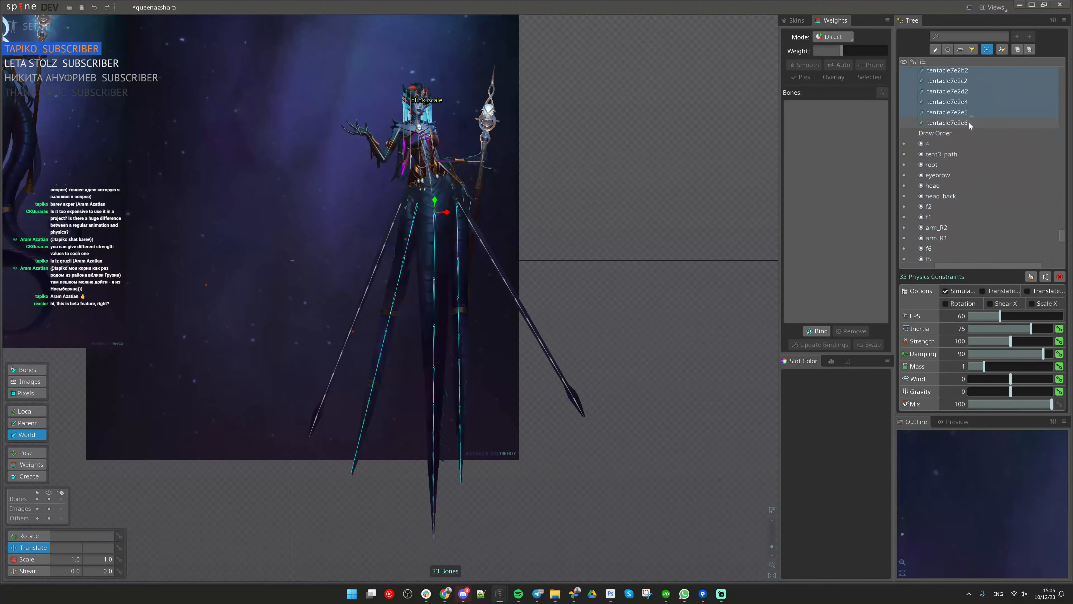
ctrl+click(964, 112)
ctrl+click(958, 102)
scroll(1017, 166, up, 3)
ctrl+click(973, 186)
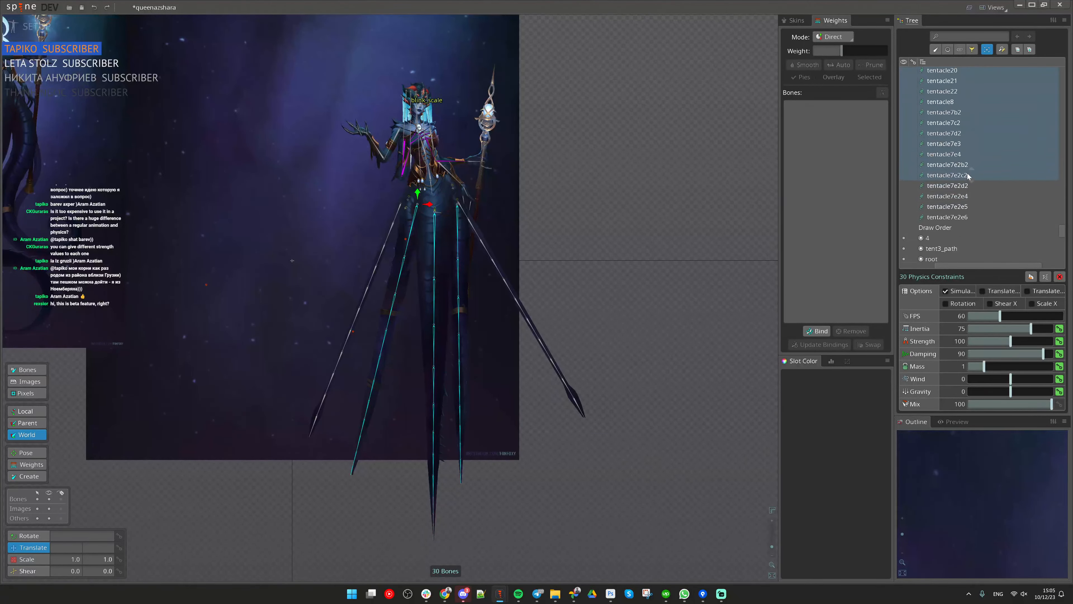
ctrl+click(968, 174)
ctrl+click(958, 165)
ctrl+click(951, 144)
ctrl+click(950, 133)
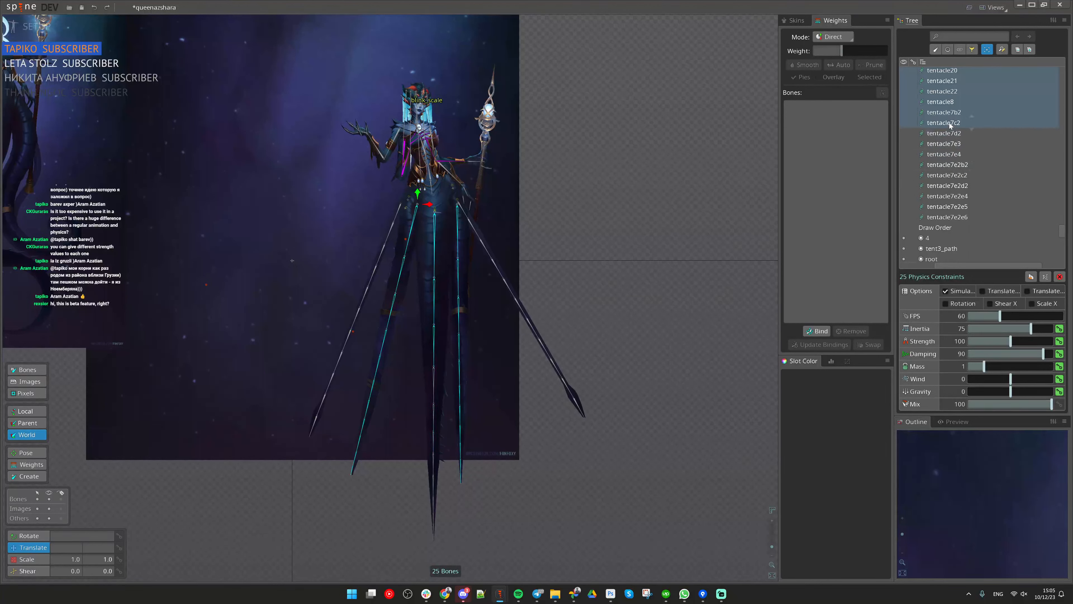
ctrl+click(949, 123)
ctrl+click(949, 112)
ctrl+click(948, 101)
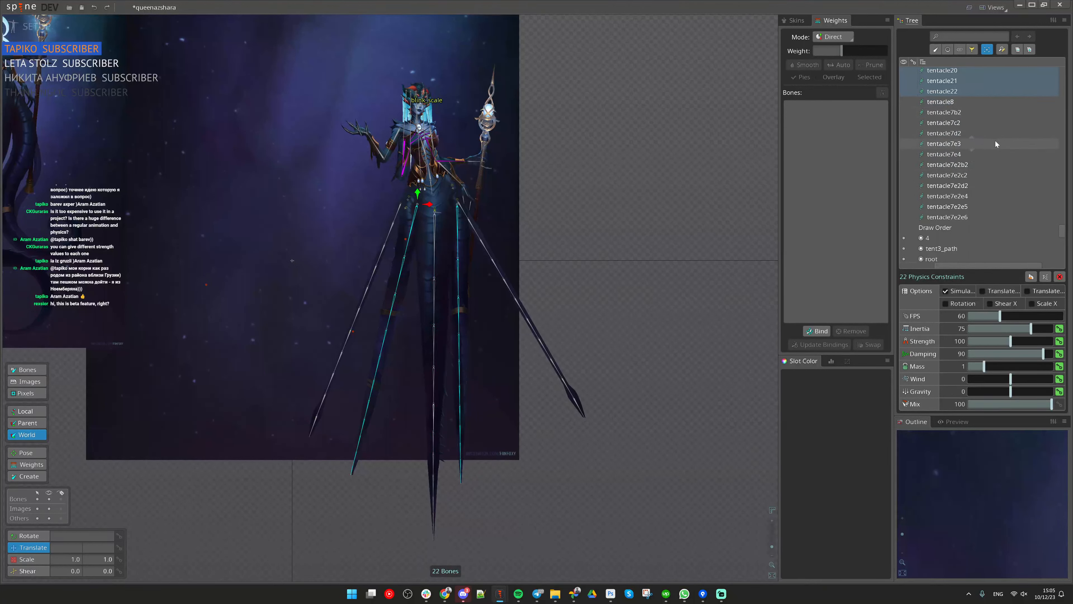
key(ctrl+4)
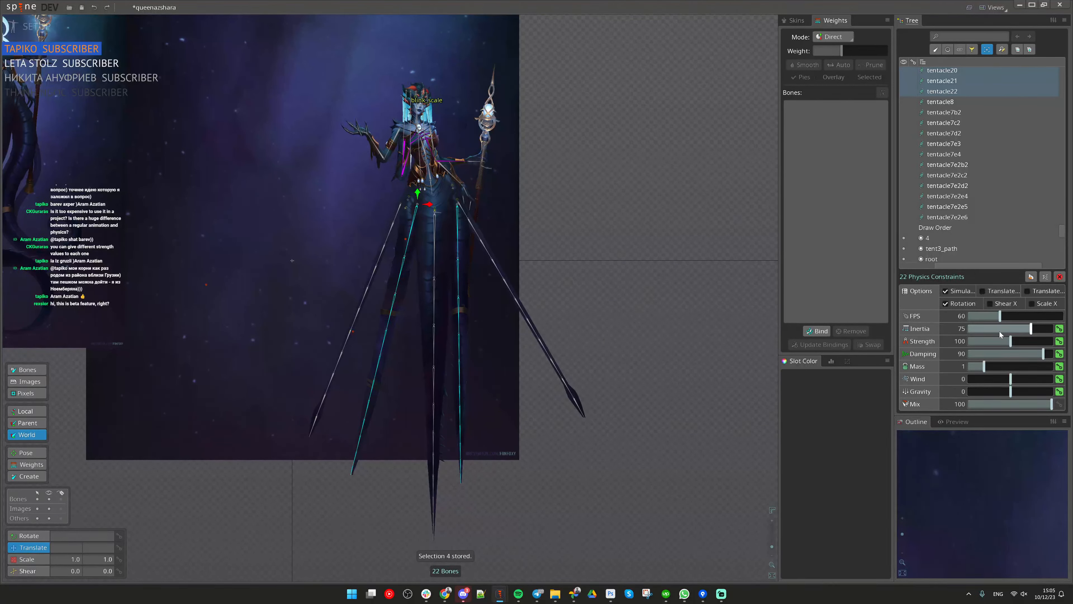
Step: Enable Rotation for the 22 constraints, set inertia 39.59, strength 169.5, damping 39.59 and mass 0.62, and move the character2 bone to test them
drag(999, 331, 1039, 341)
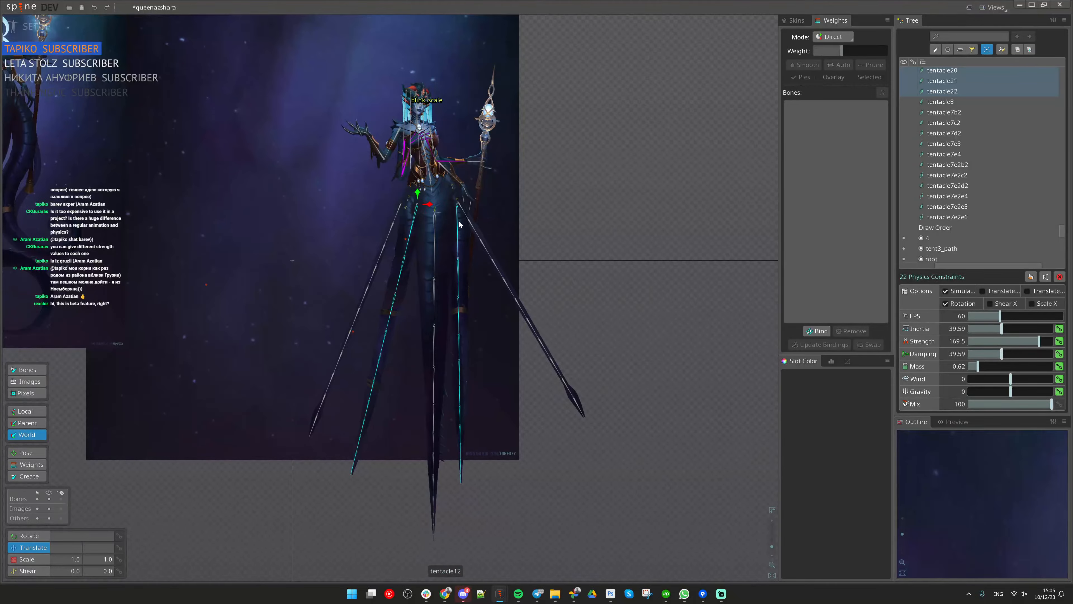
drag(434, 190, 366, 186)
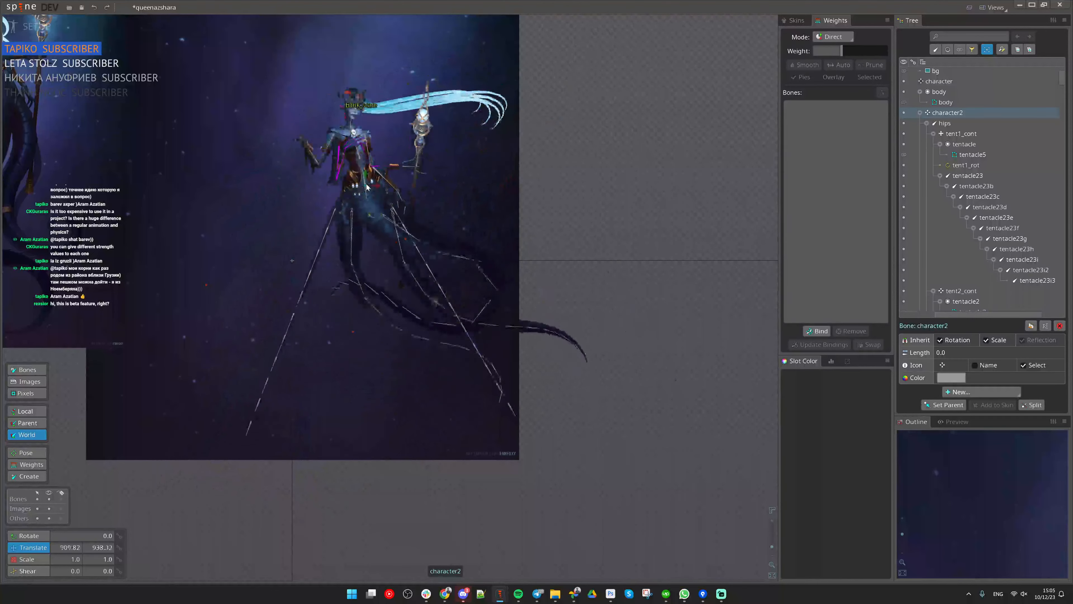
click(249, 429)
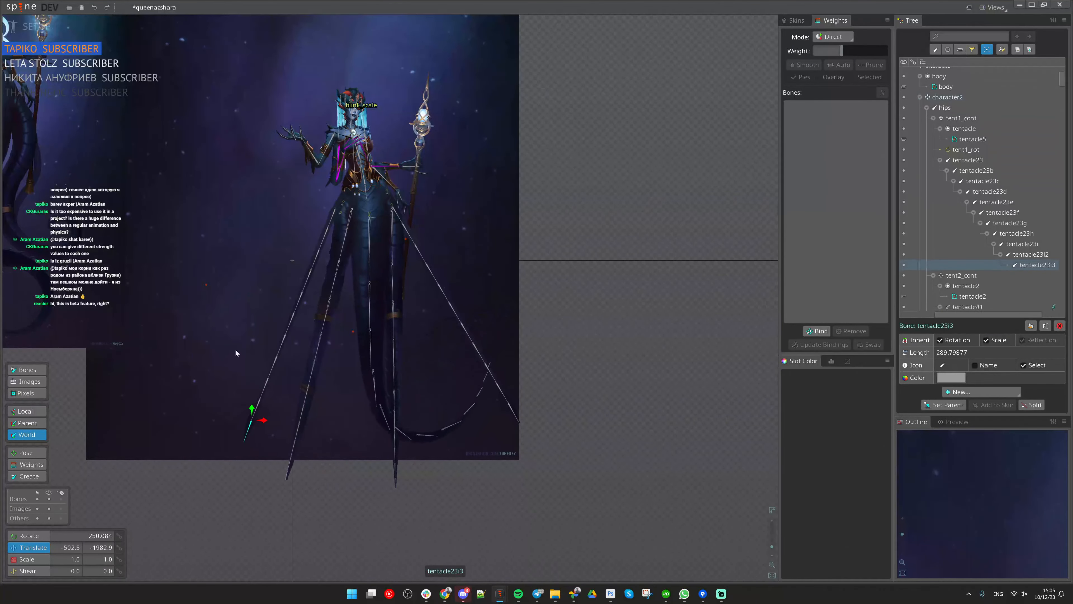
drag(235, 349, 280, 413)
drag(269, 255, 307, 329)
drag(307, 214, 327, 272)
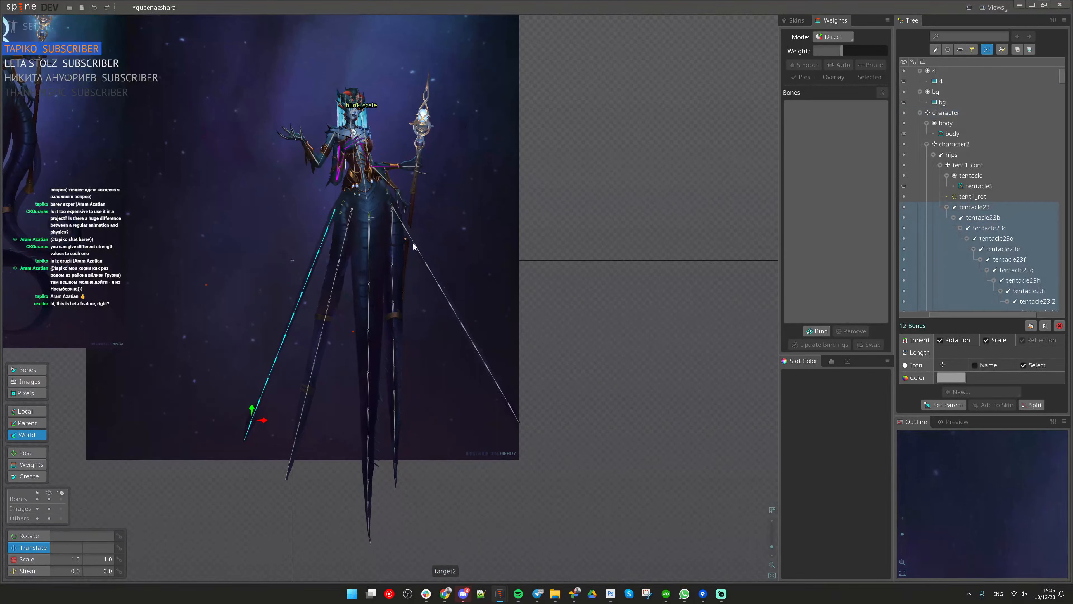
ctrl+click(403, 222)
drag(443, 231, 410, 264)
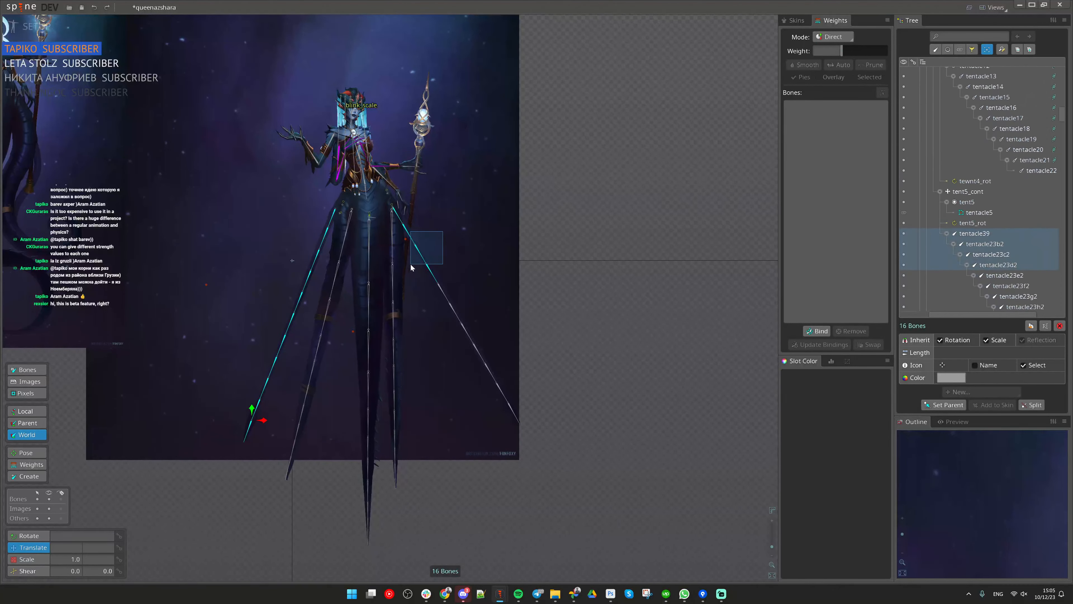
drag(521, 248, 436, 389)
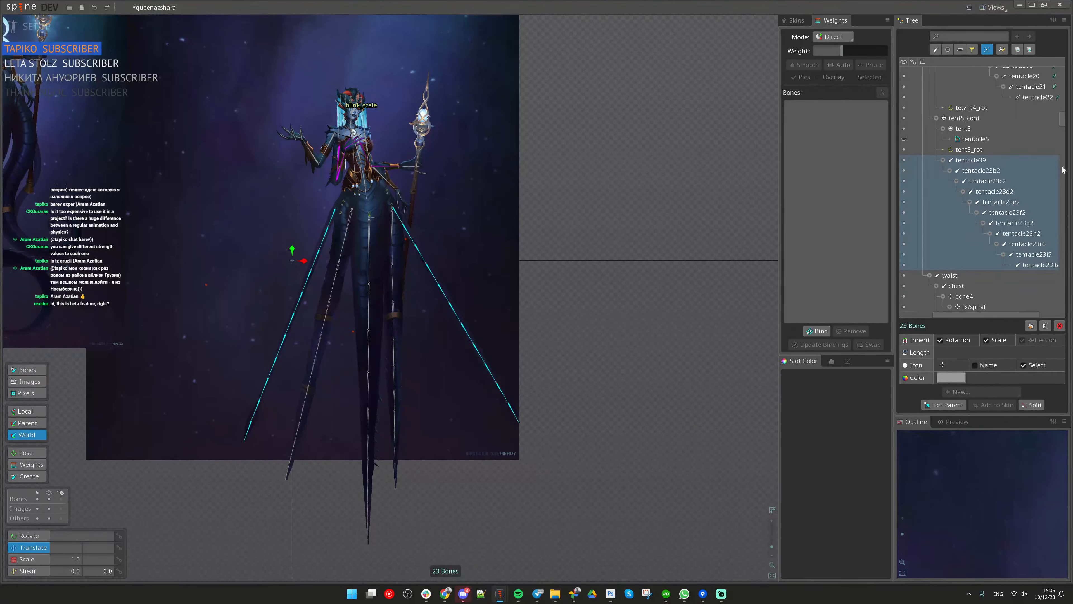
drag(519, 282, 557, 292)
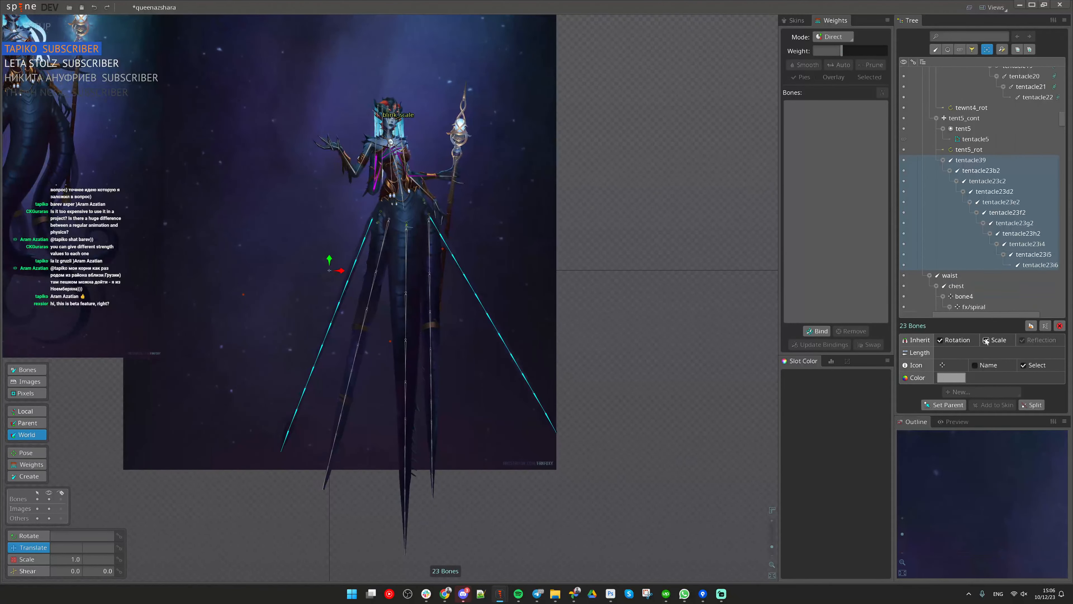
drag(965, 316, 950, 317)
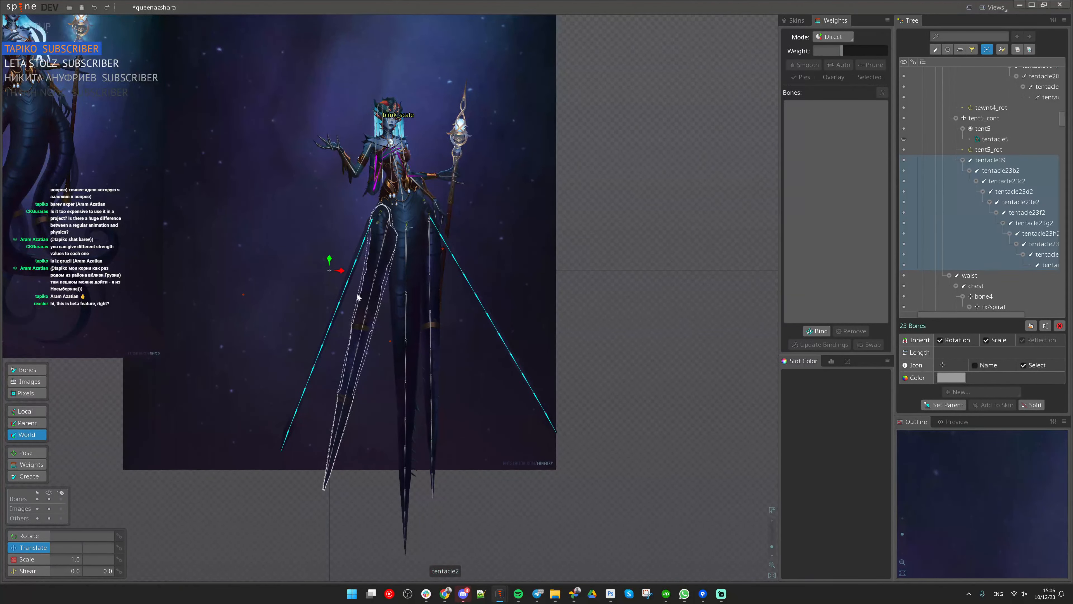
scroll(357, 293, up, 5)
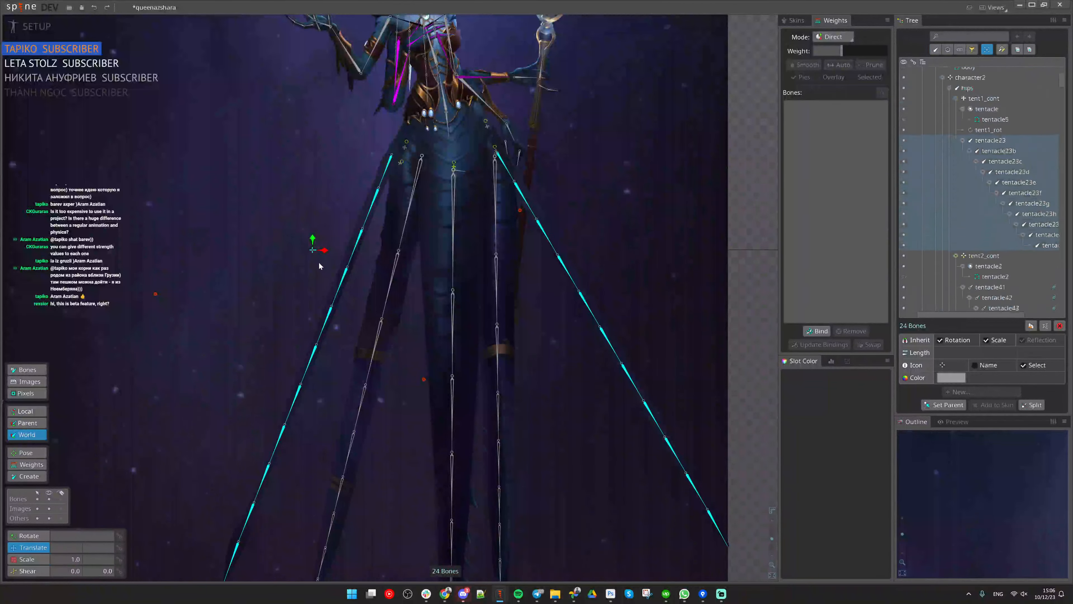
Step: Select the 22 bones of the two outer tentacles, starting at tentacle23 and tentacle39, and add a physics constraint to each of them
click(378, 190)
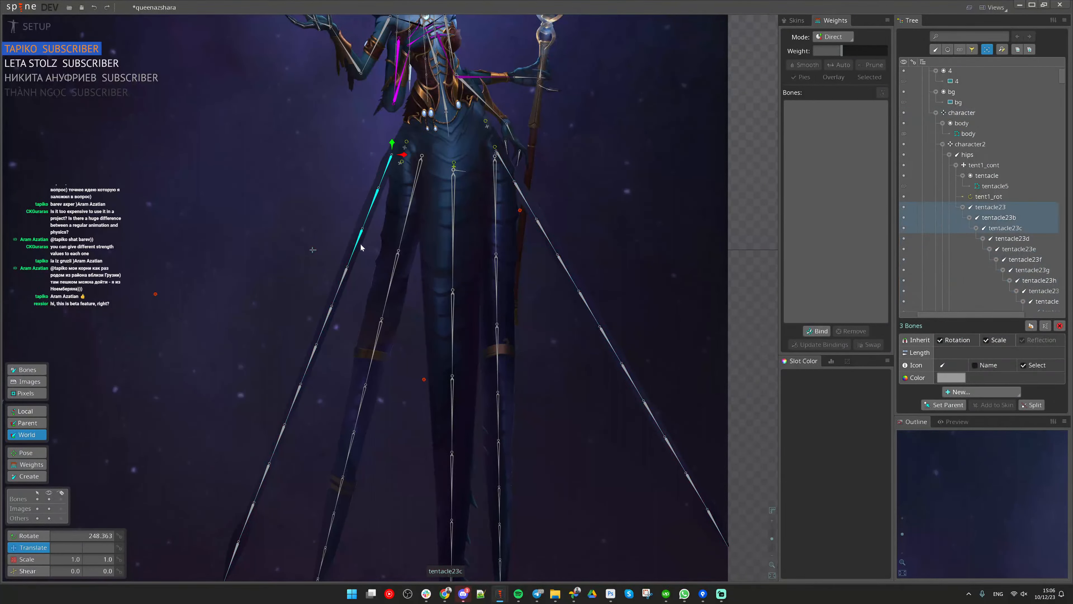
scroll(287, 368, down, 4)
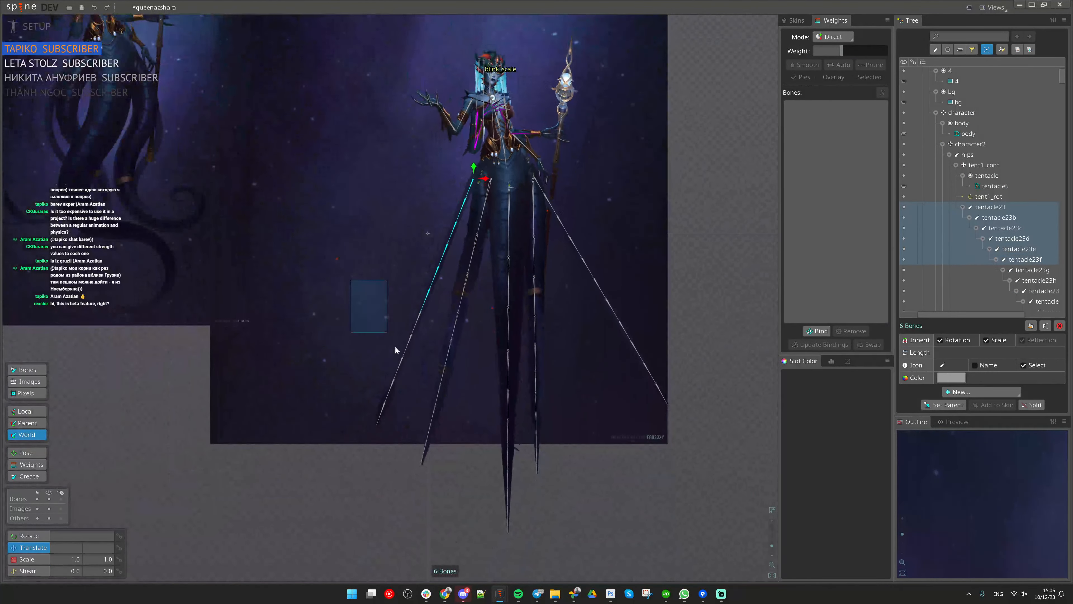
drag(396, 350, 416, 388)
drag(708, 427, 558, 206)
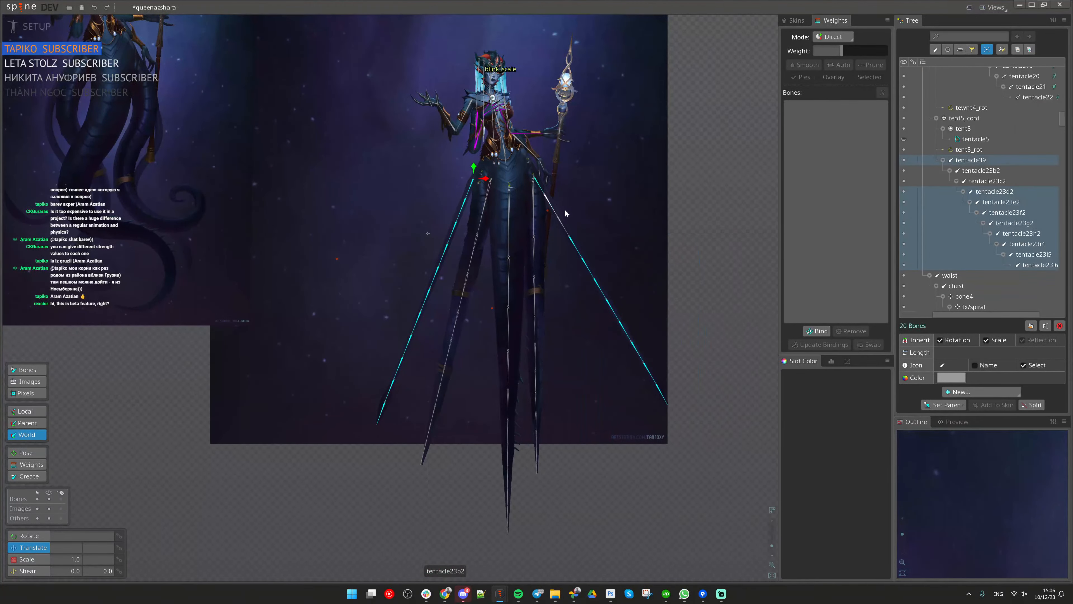
scroll(665, 270, up, 1)
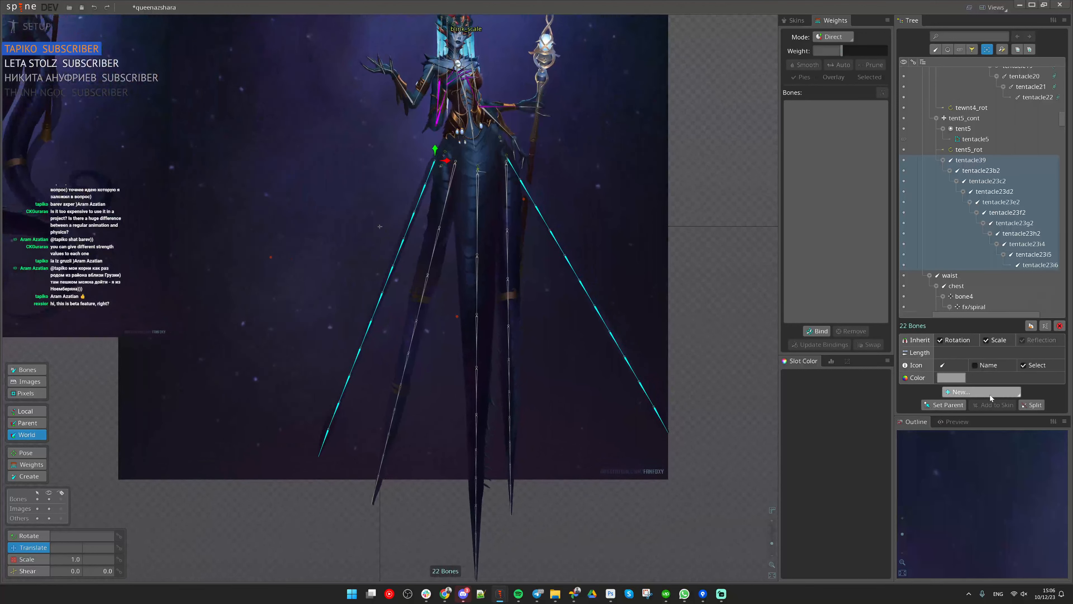
click(982, 426)
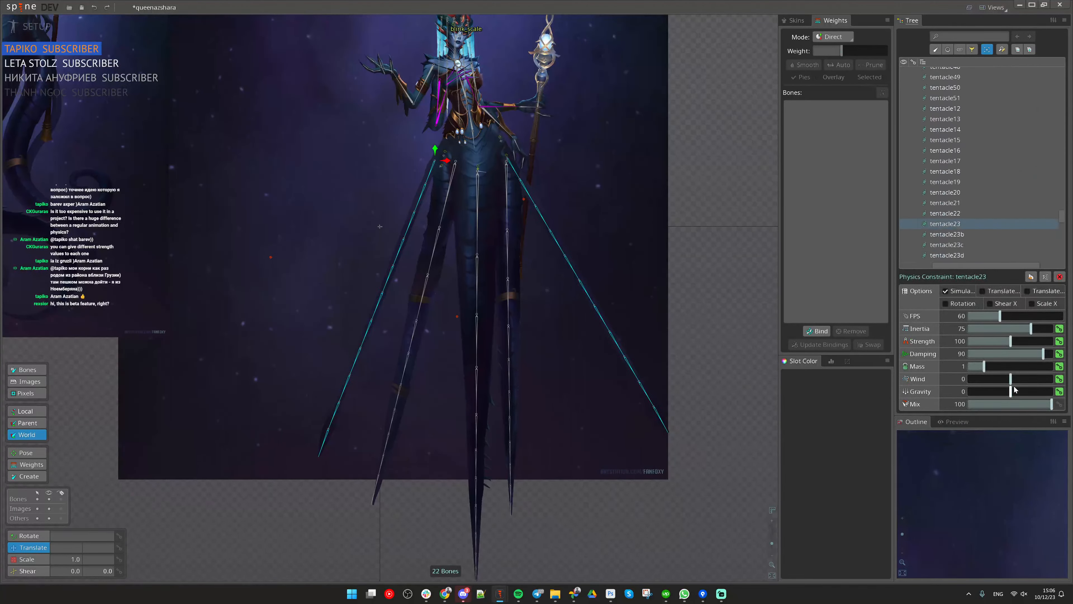
Step: Select the 22 physics constraints from tentacle23 onward, leaving out tentacle8 to tentacle7e2e6, and store them as selection 5
scroll(1004, 236, down, 2)
scroll(1004, 235, down, 5)
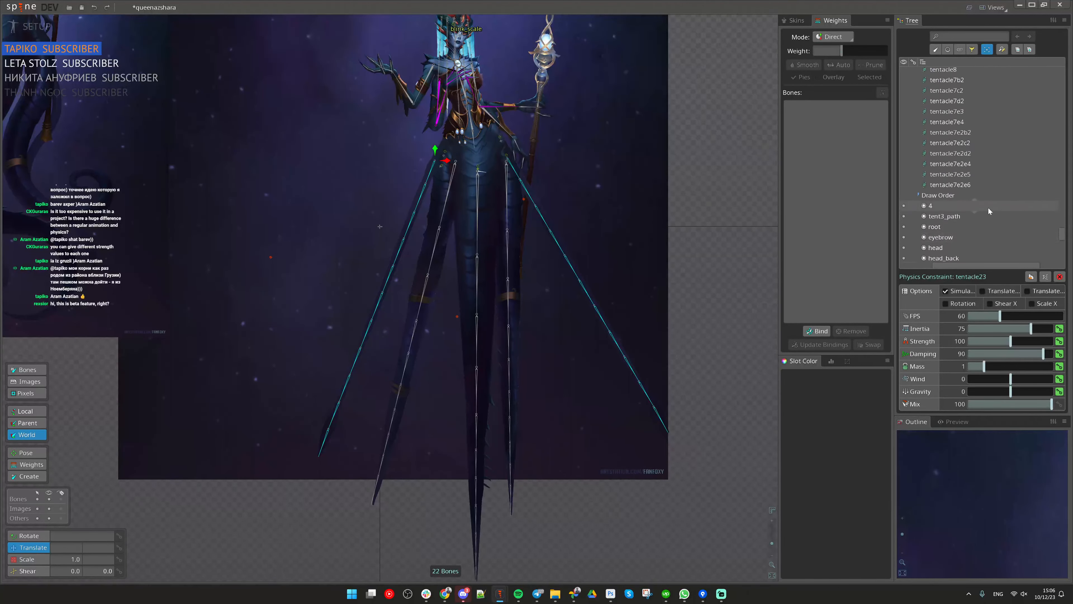
shift+click(971, 187)
scroll(973, 202, up, 2)
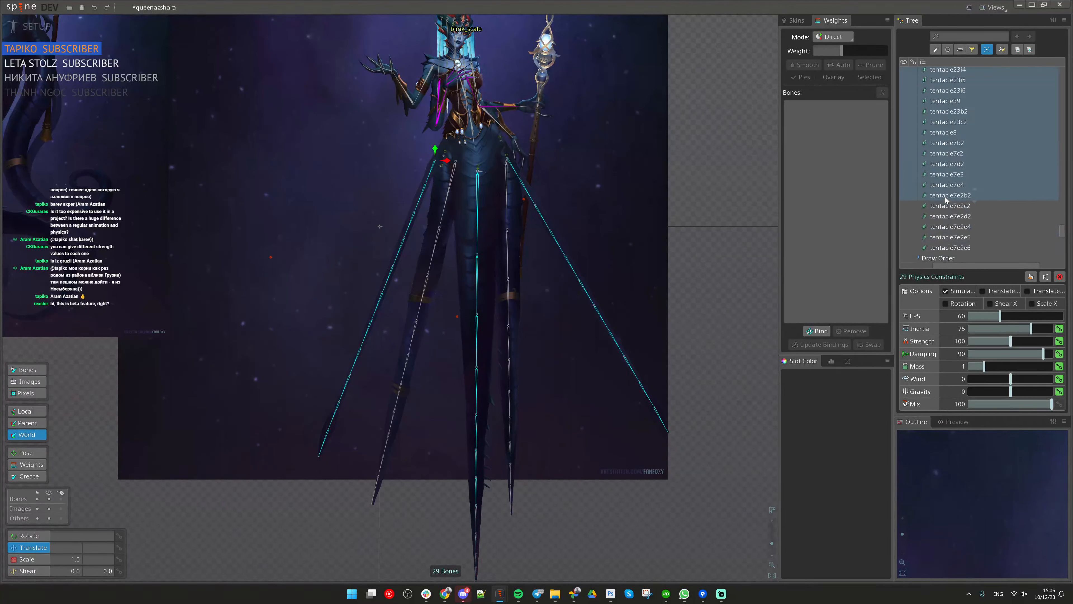
drag(944, 196, 948, 172)
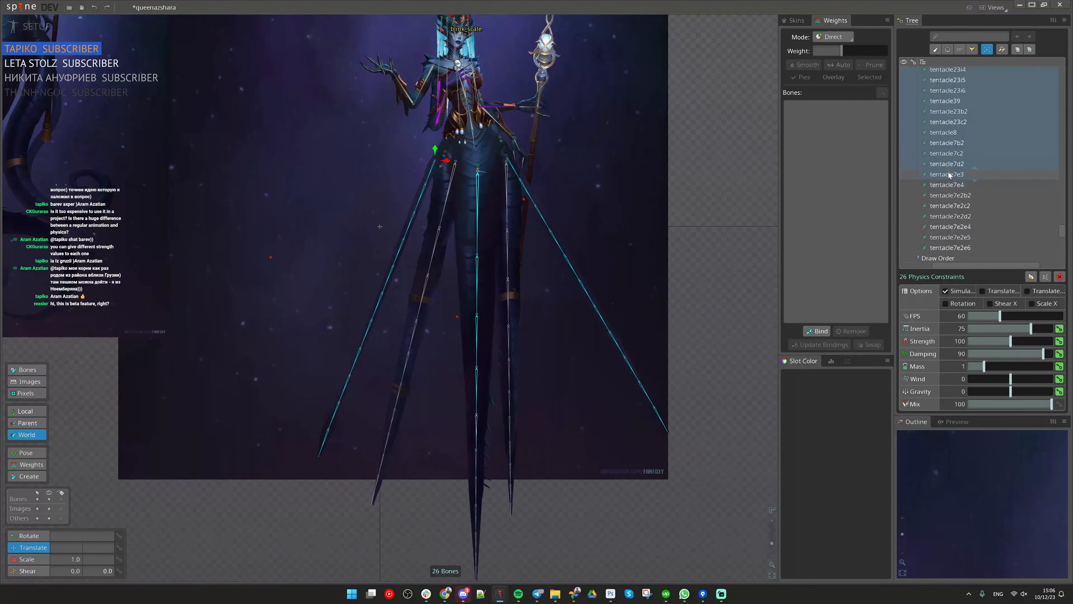
ctrl+click(951, 144)
ctrl+click(949, 133)
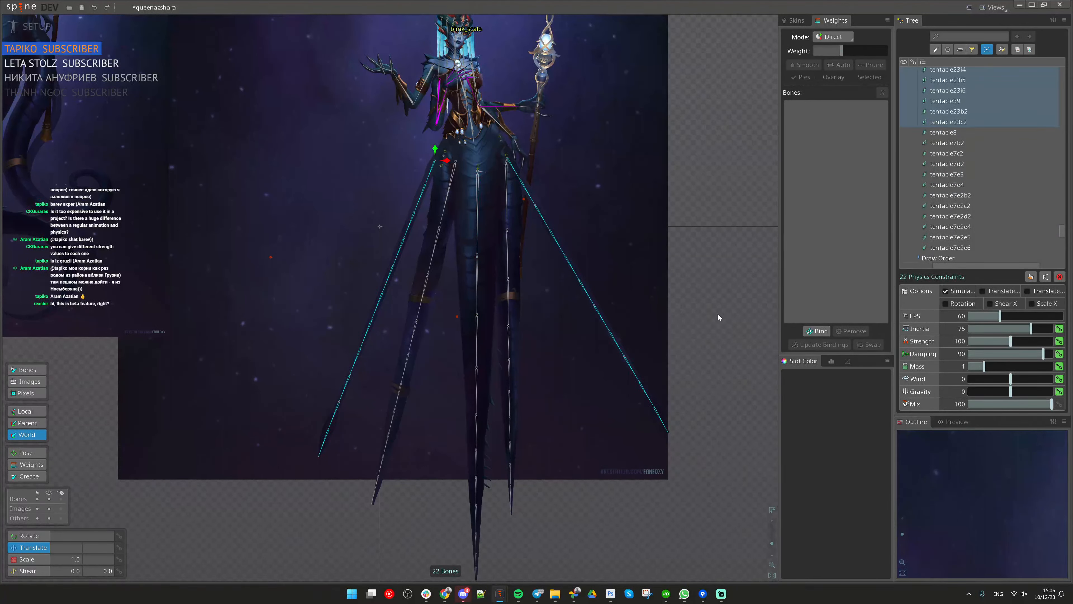
key(ctrl+5)
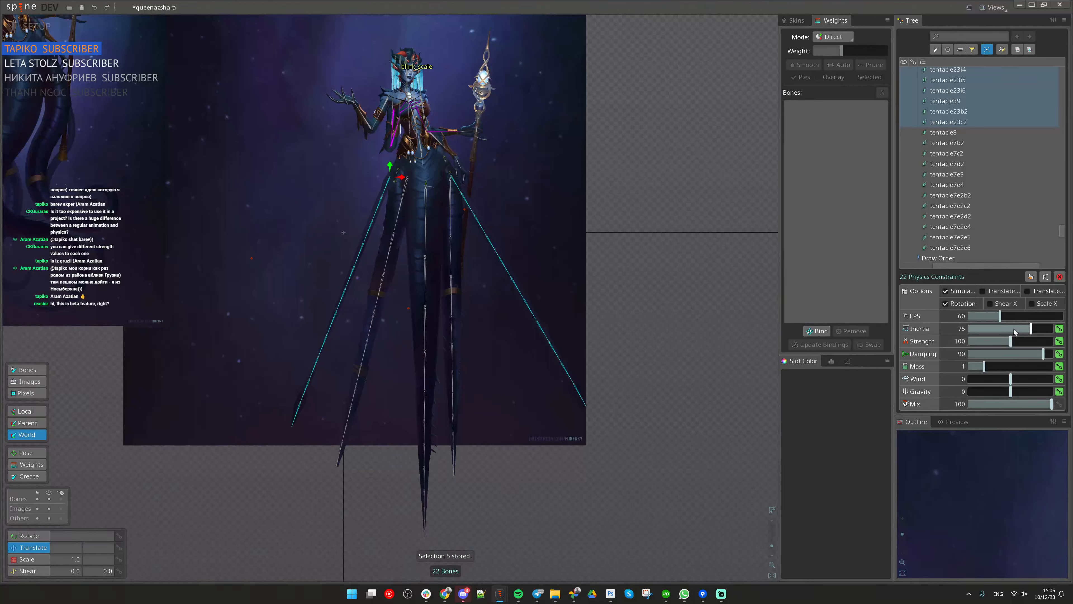
Step: Enable Rotation for the 22 constraints, set inertia 87.82, strength 46.7, damping 21.83 and mass 0.52, and move the character2 bone to test them
drag(1014, 329, 1042, 331)
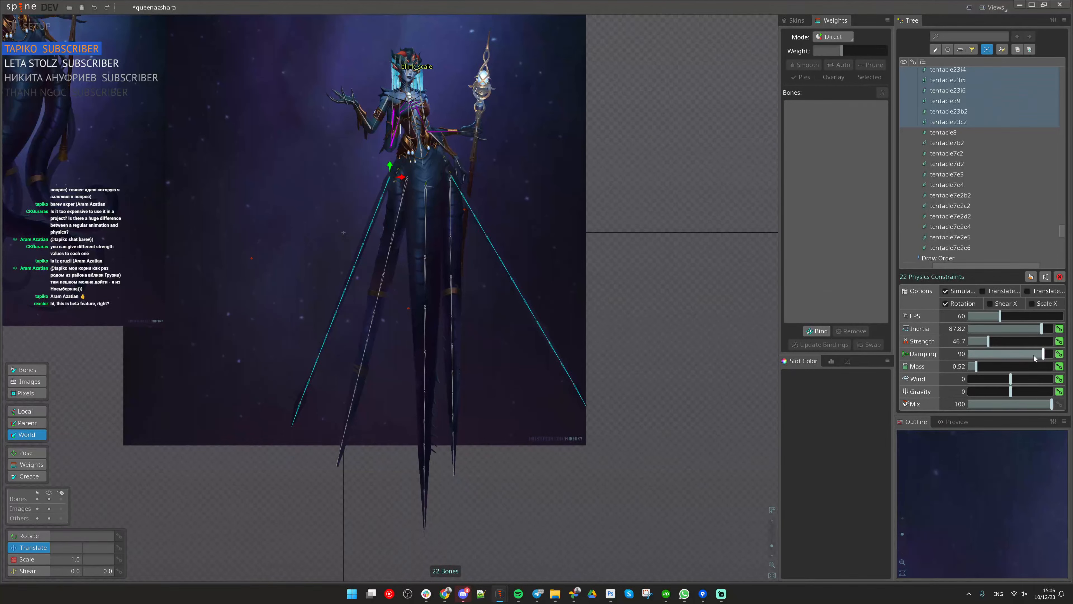
drag(1034, 355, 985, 358)
click(427, 156)
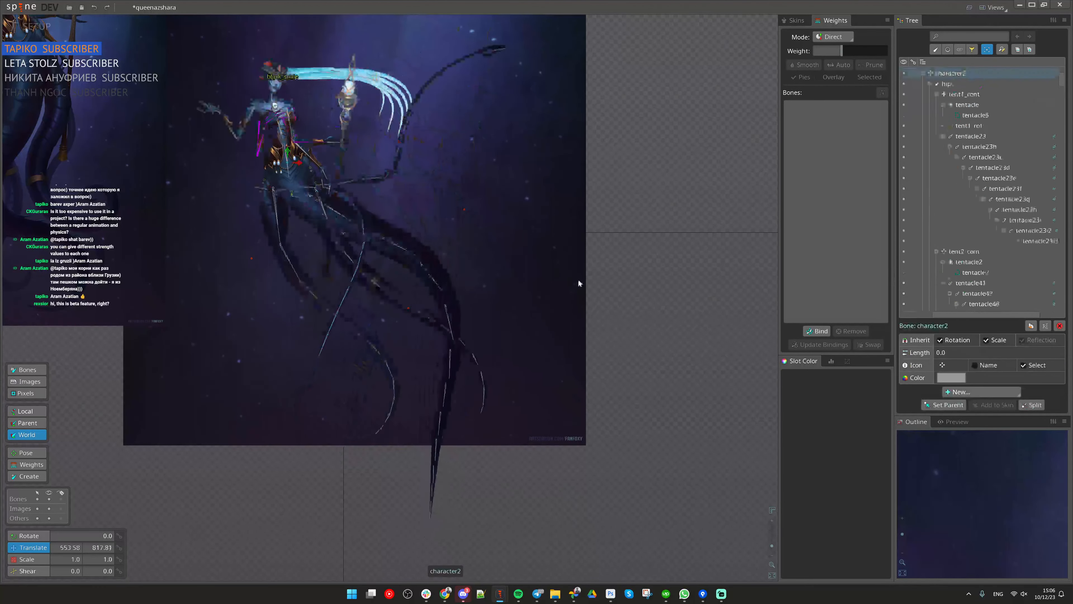
drag(551, 302, 601, 327)
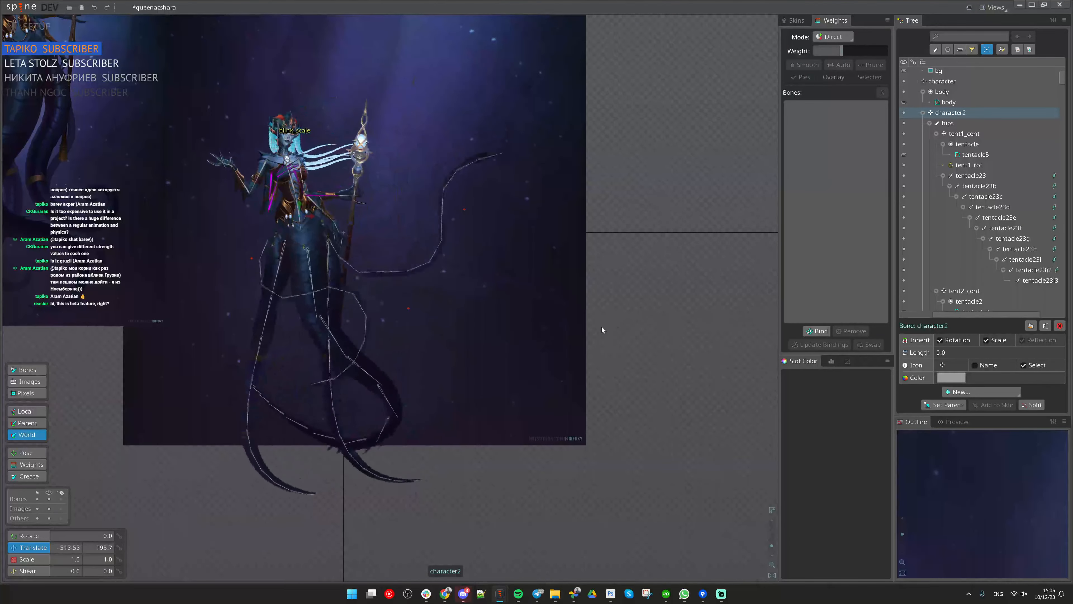
Step: Reset the order of all constraints under the Constraints node, and move the character2 bone to test the tentacles again
click(1055, 175)
scroll(990, 237, up, 15)
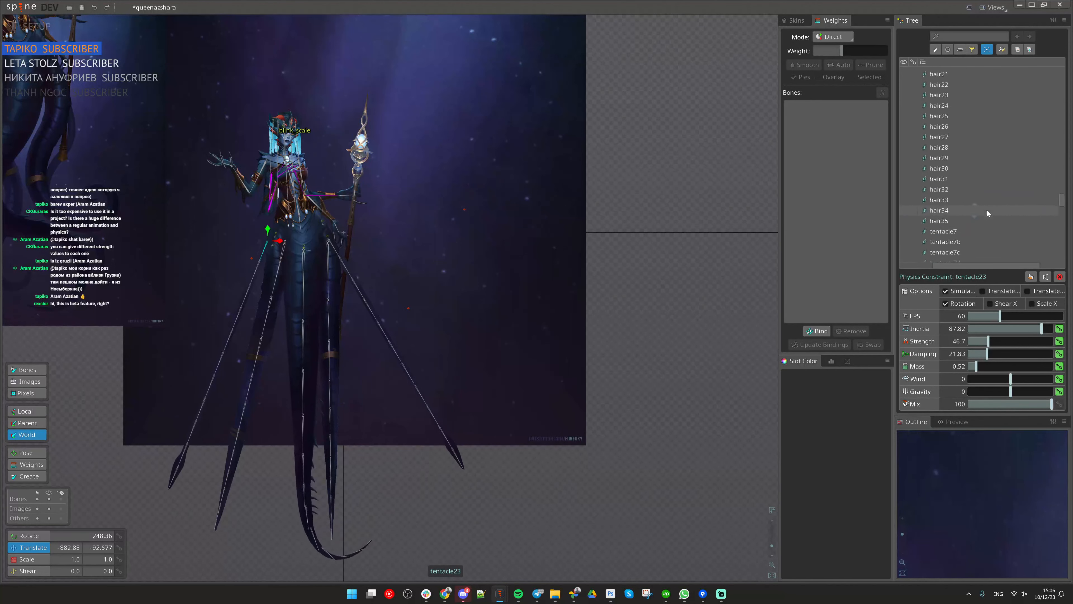
click(974, 220)
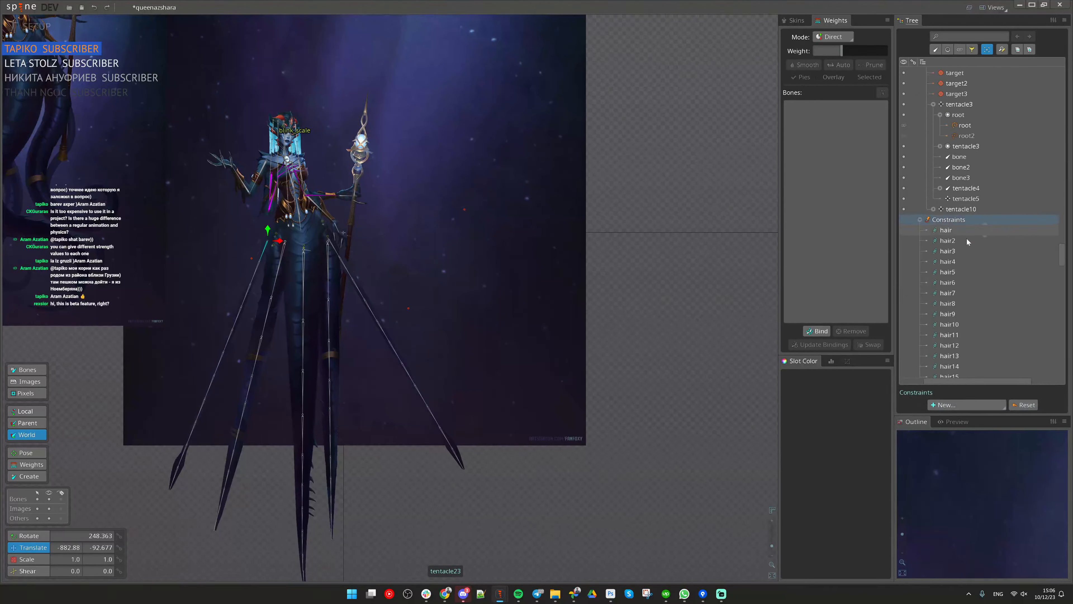
scroll(1004, 283, down, 10)
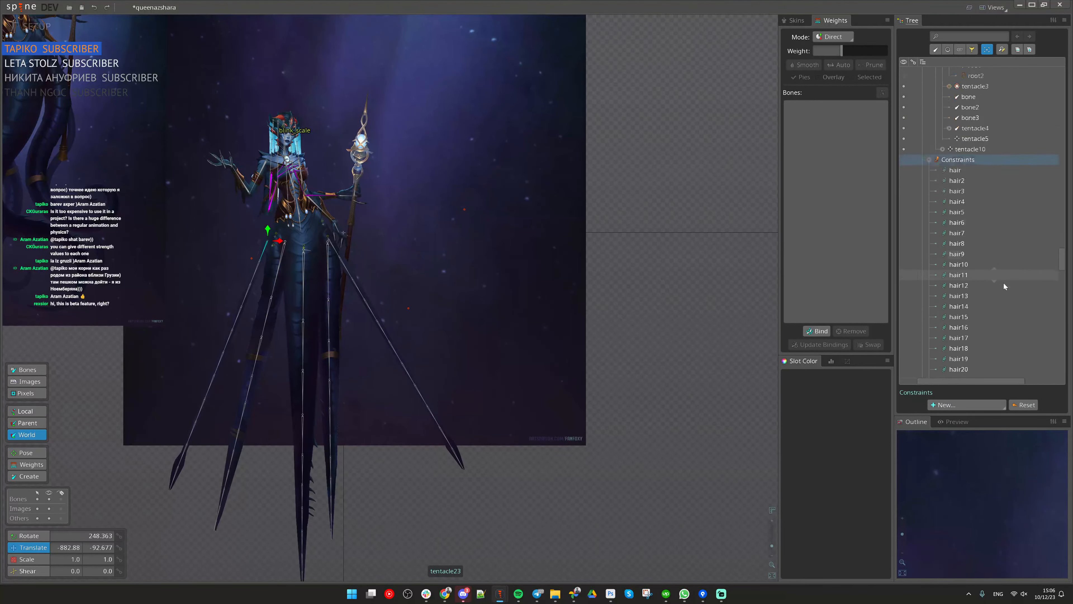
scroll(989, 358, down, 5)
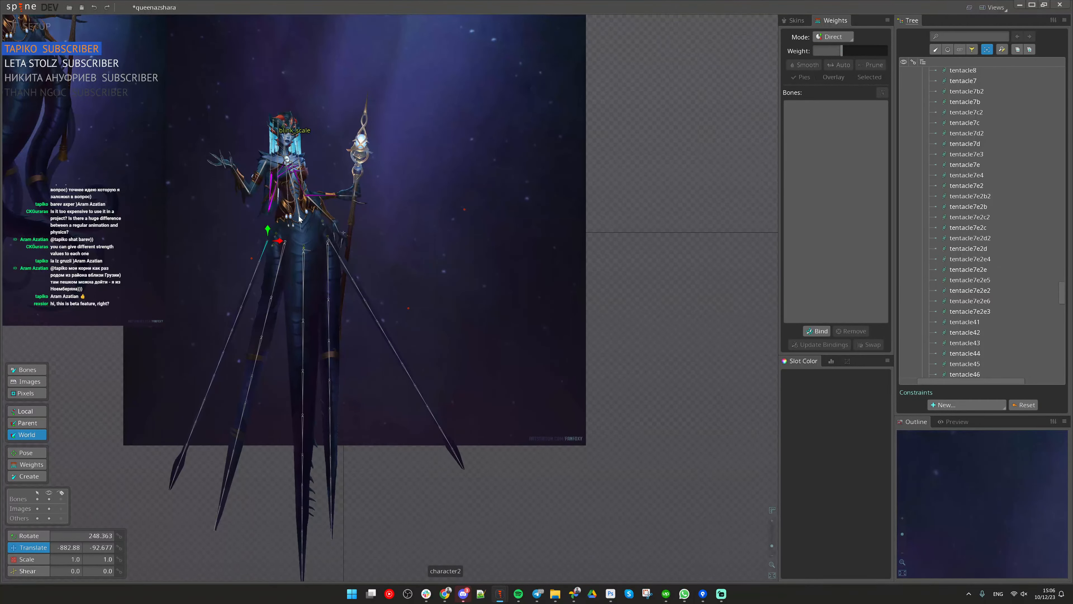
drag(299, 219, 428, 167)
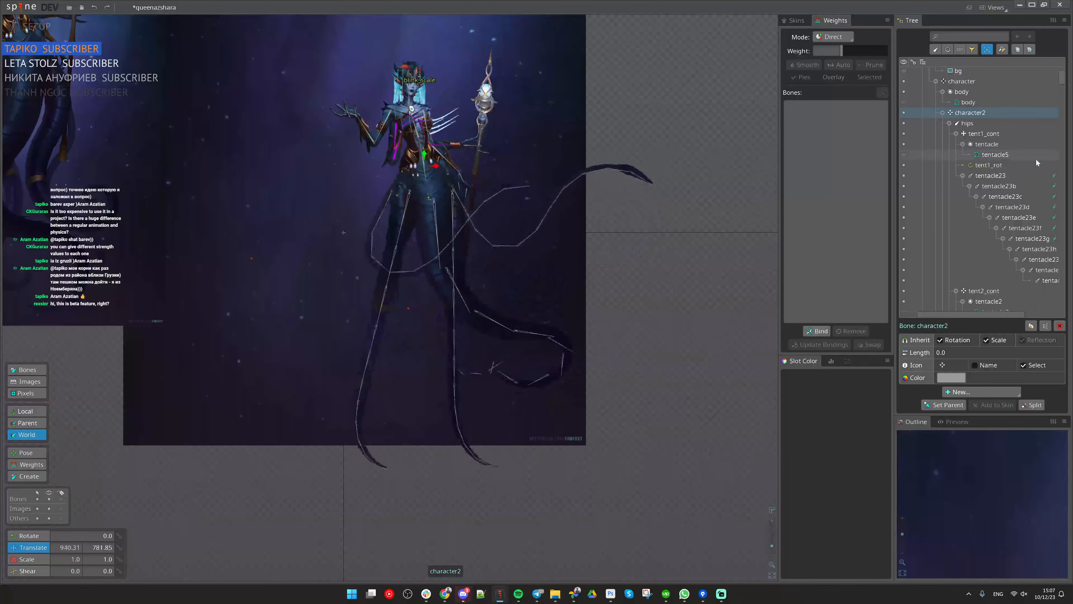
Step: Select only the 11 bones of the first outer tentacle, from tentacle23 to tentacle23i3
click(1054, 180)
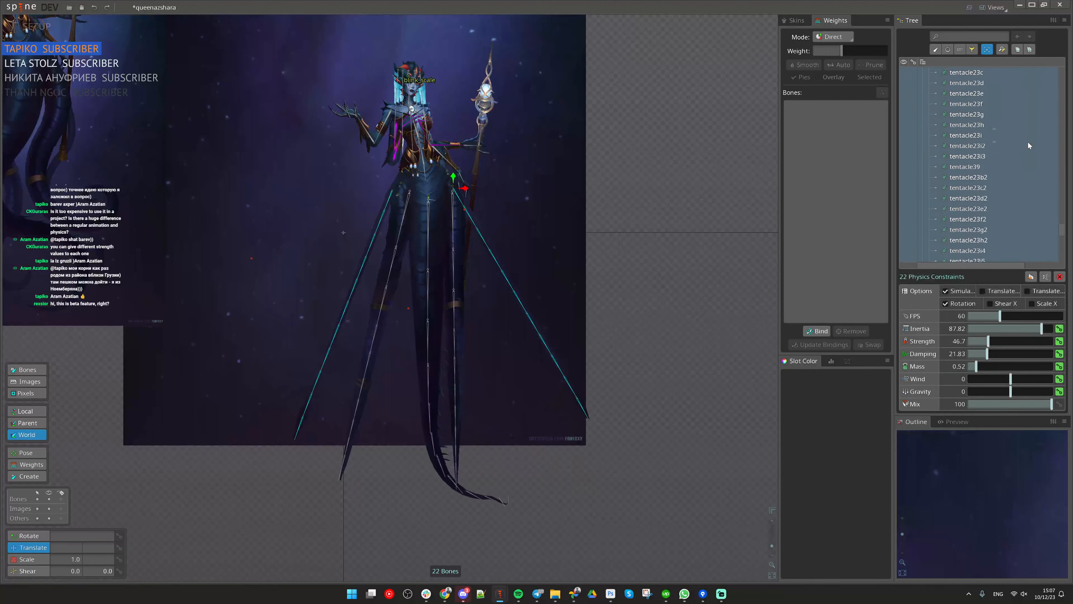
scroll(1028, 141, down, 3)
click(392, 208)
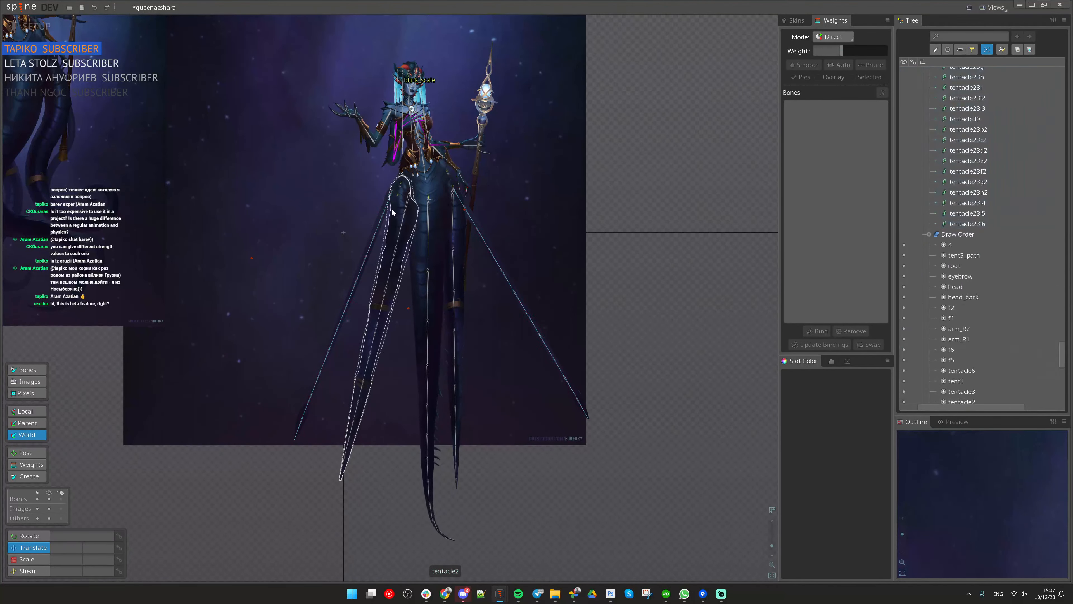
click(388, 204)
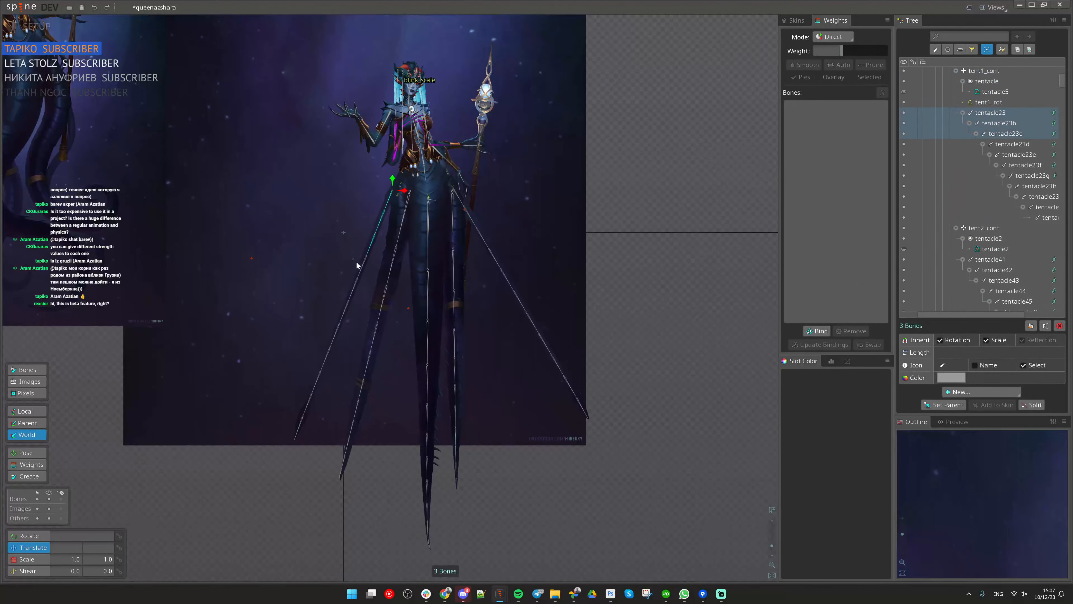
drag(262, 285, 336, 431)
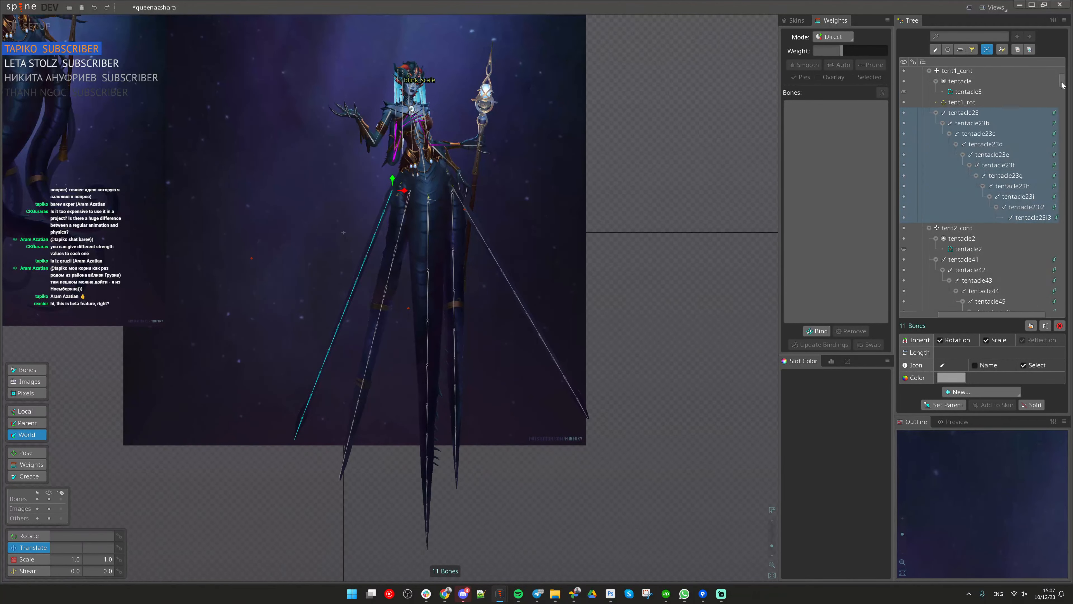
Step: Set the 11 constraints from tentacle23 to tentacle23i3 to inertia 76.65, strength 64, damping 17.26, mass 1 and mix 75.63, and move character2 to test them
drag(1062, 84, 1071, 304)
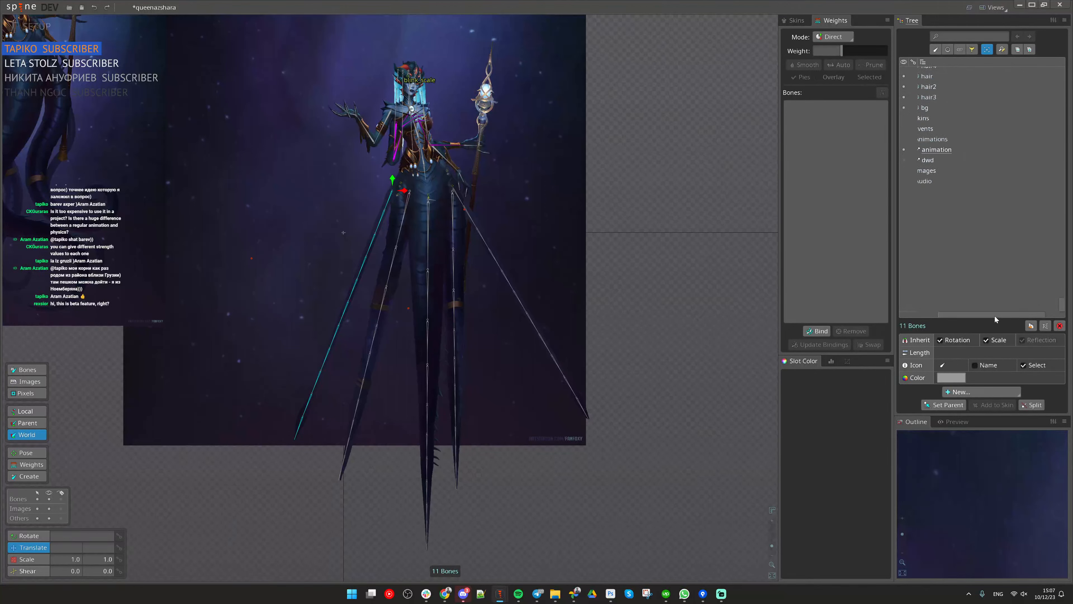
scroll(995, 313, up, 15)
scroll(993, 228, up, 5)
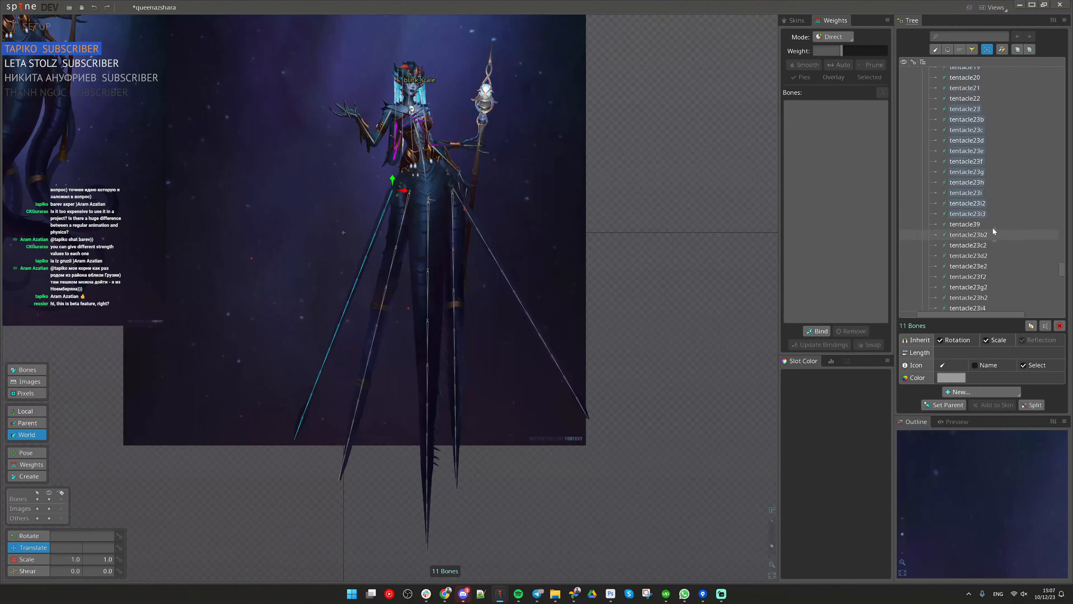
click(982, 245)
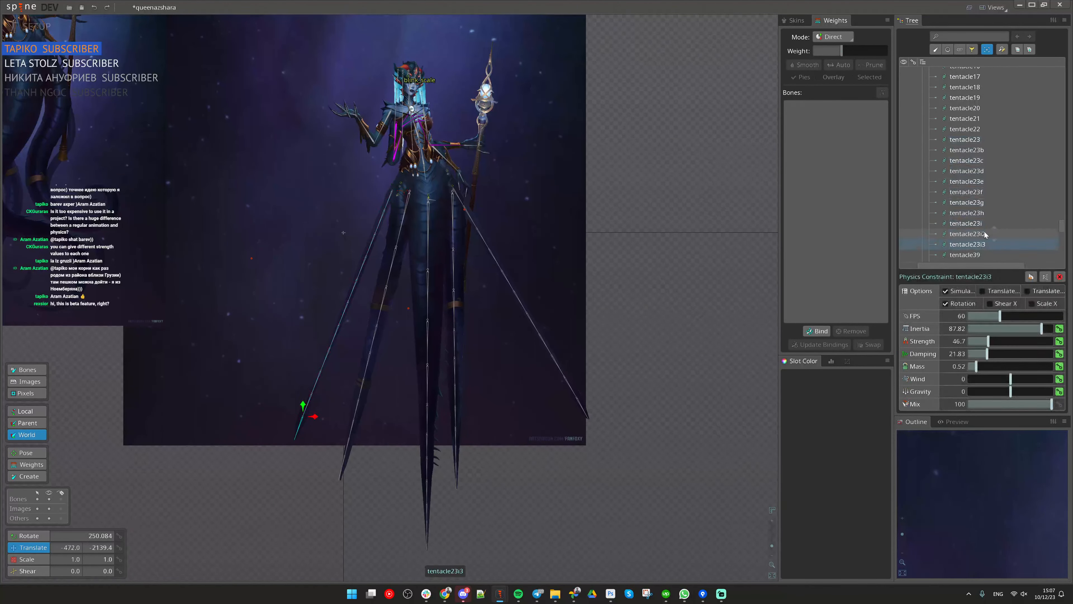
shift+click(985, 140)
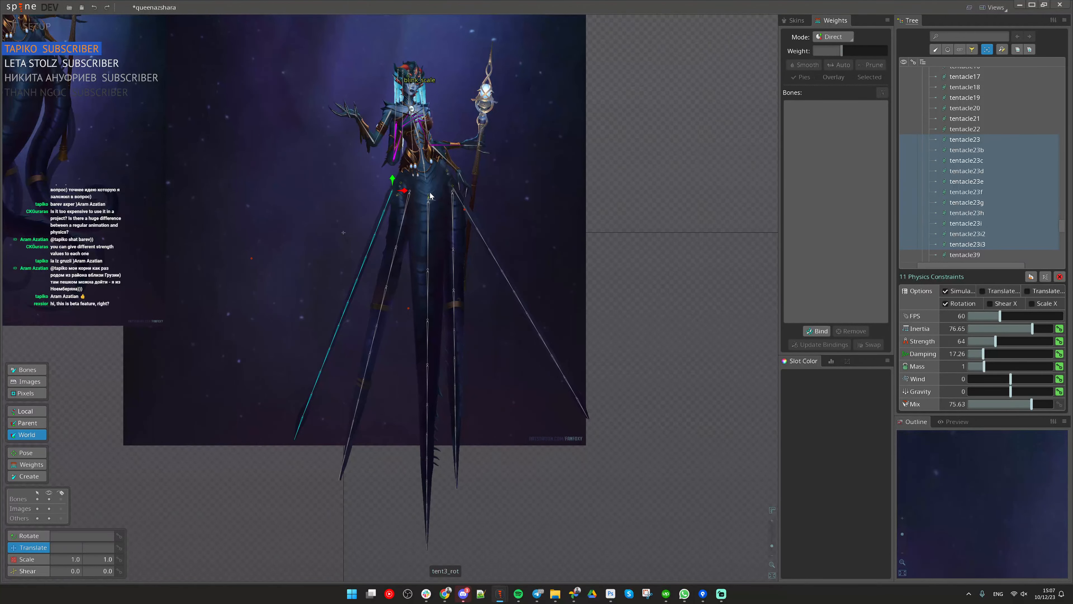
click(424, 166)
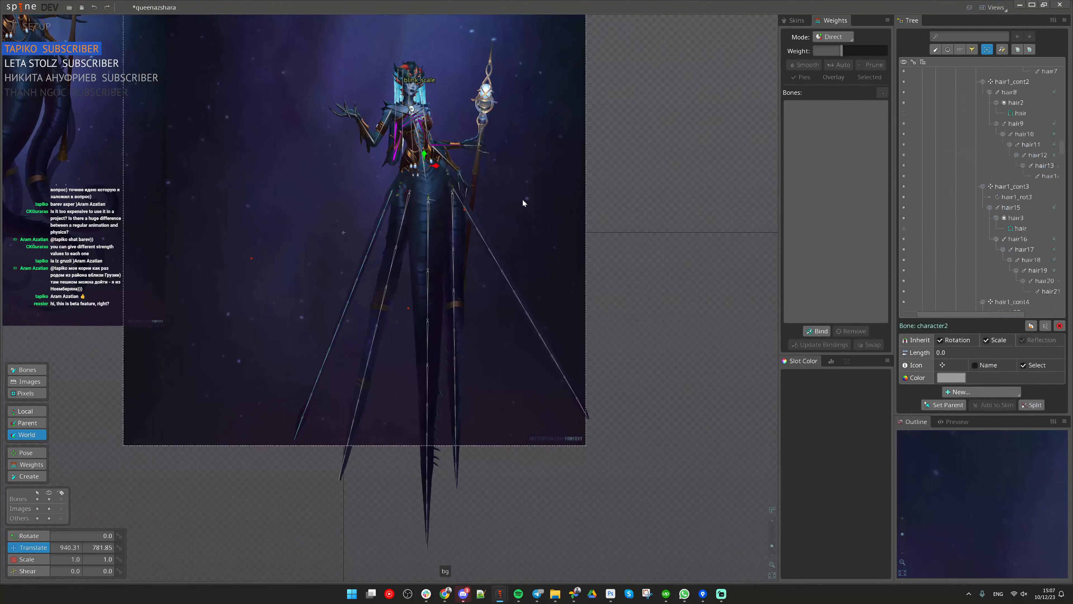
drag(687, 225, 748, 219)
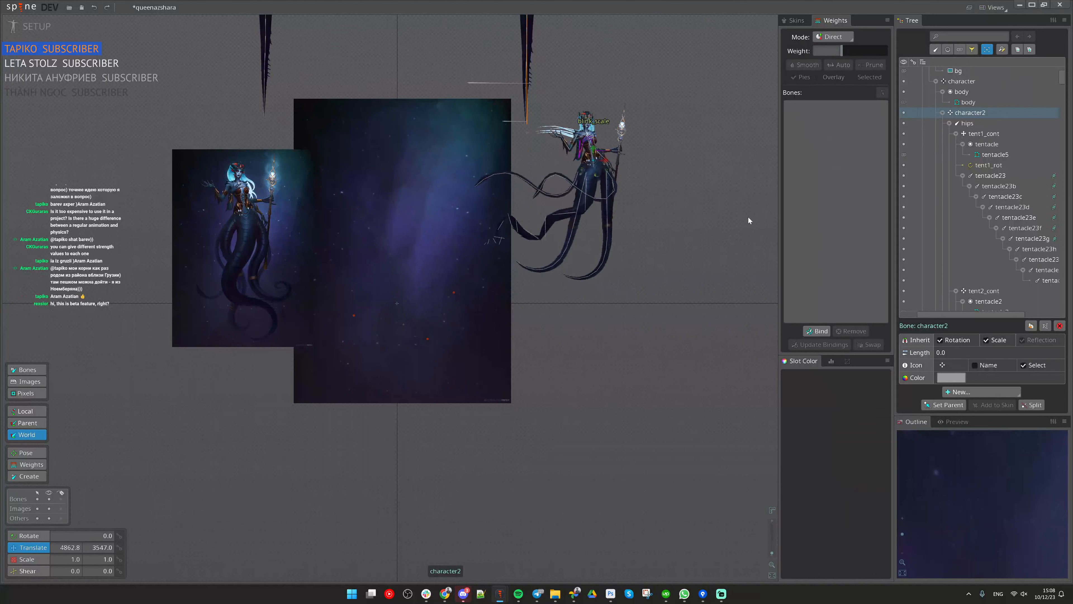
Step: Move the character2 bone back over the dark background image, to about X 154, Y 2657.5
mouse_move(723, 588)
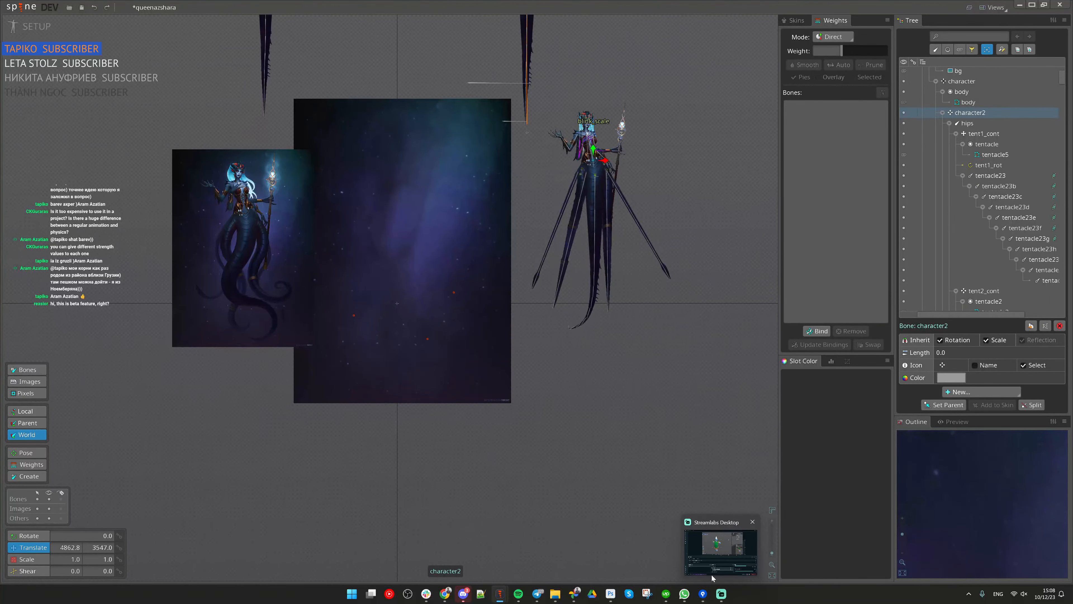
click(722, 594)
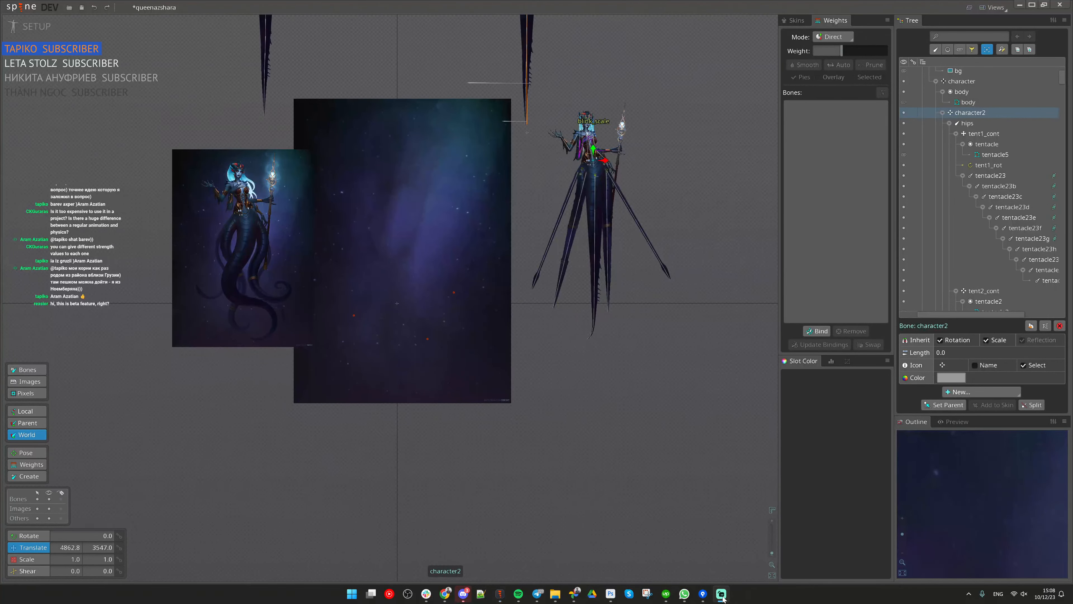
drag(650, 372, 918, 333)
scroll(516, 457, up, 2)
scroll(675, 410, up, 1)
drag(716, 411, 421, 435)
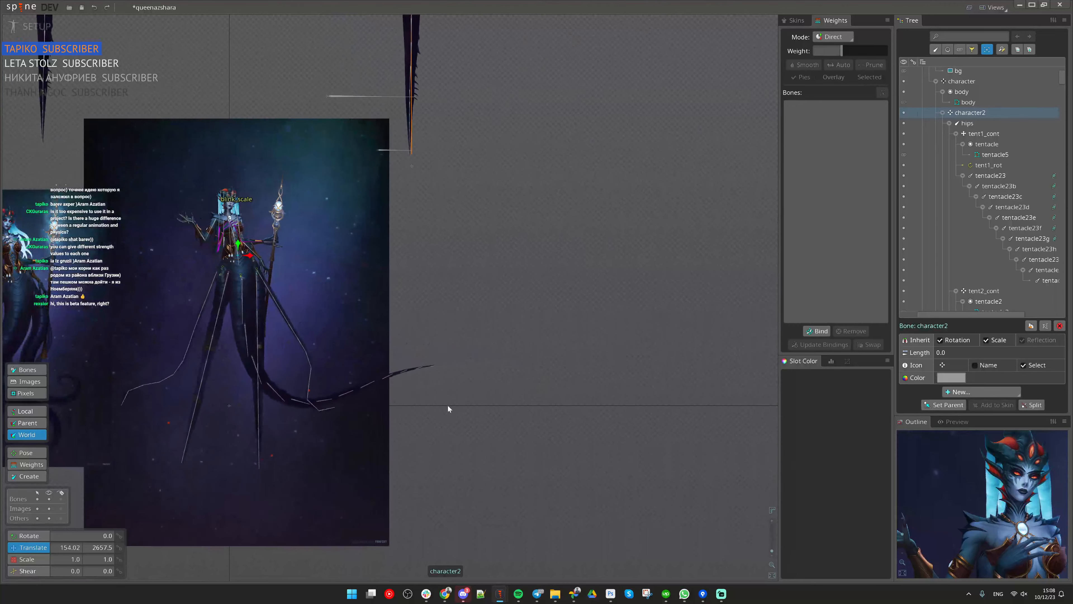
Step: Switch to Animate mode and play the animation named "animation" to check how the tentacles react
click(25, 22)
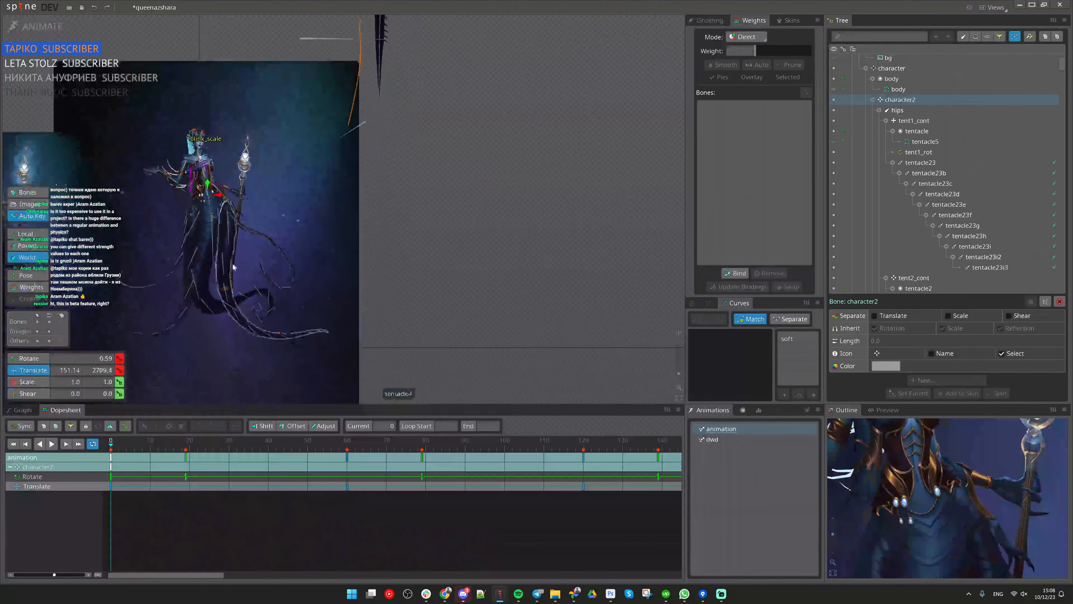
scroll(316, 442, down, 1)
key(d)
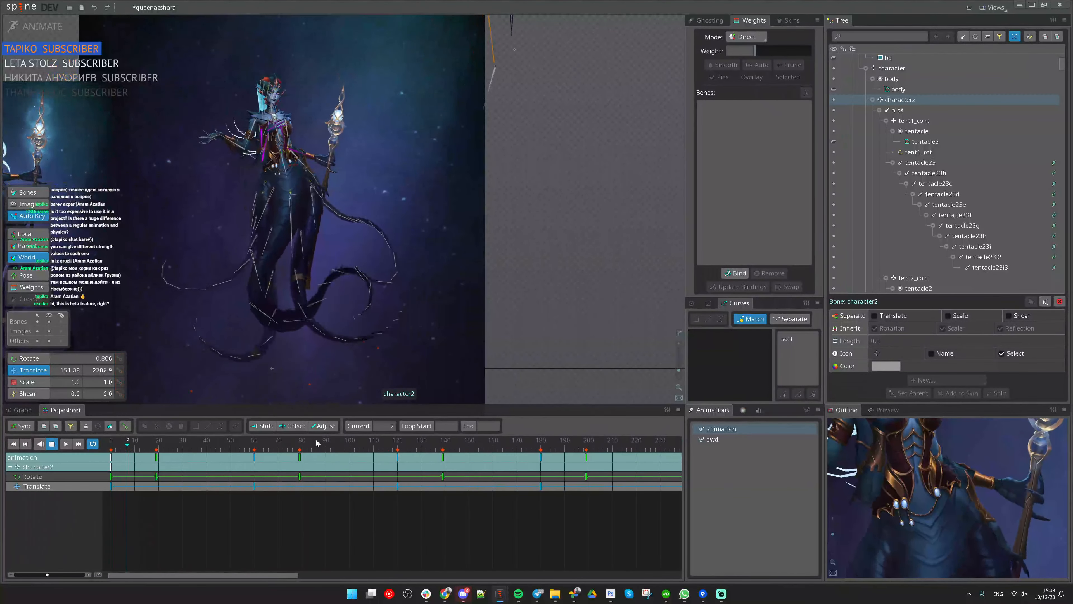
scroll(479, 302, down, 2)
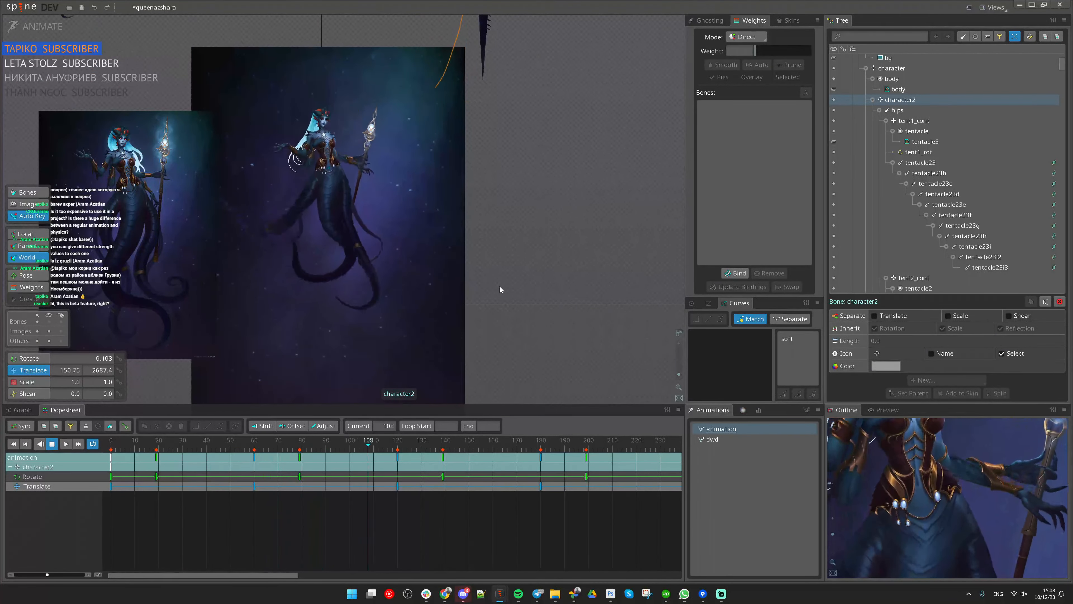
scroll(518, 327, down, 1)
drag(517, 328, 497, 307)
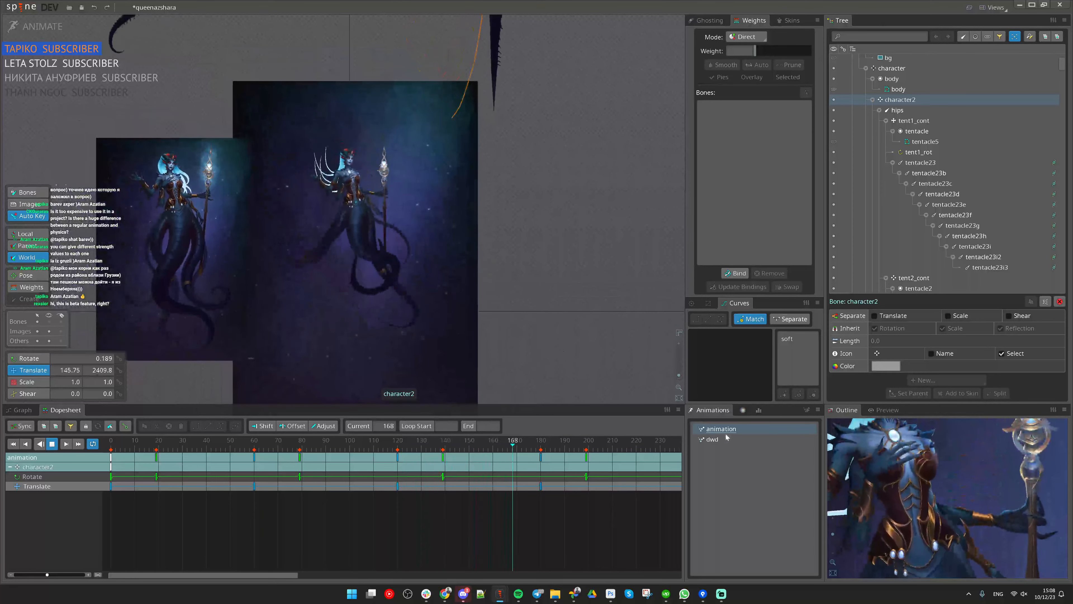
click(719, 439)
click(722, 428)
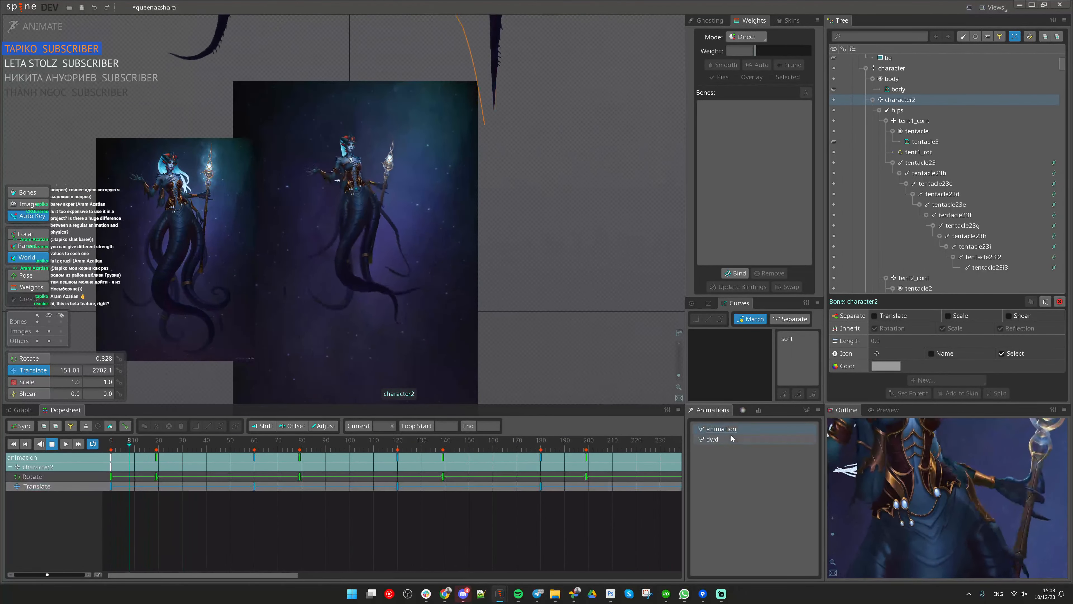
scroll(362, 193, up, 2)
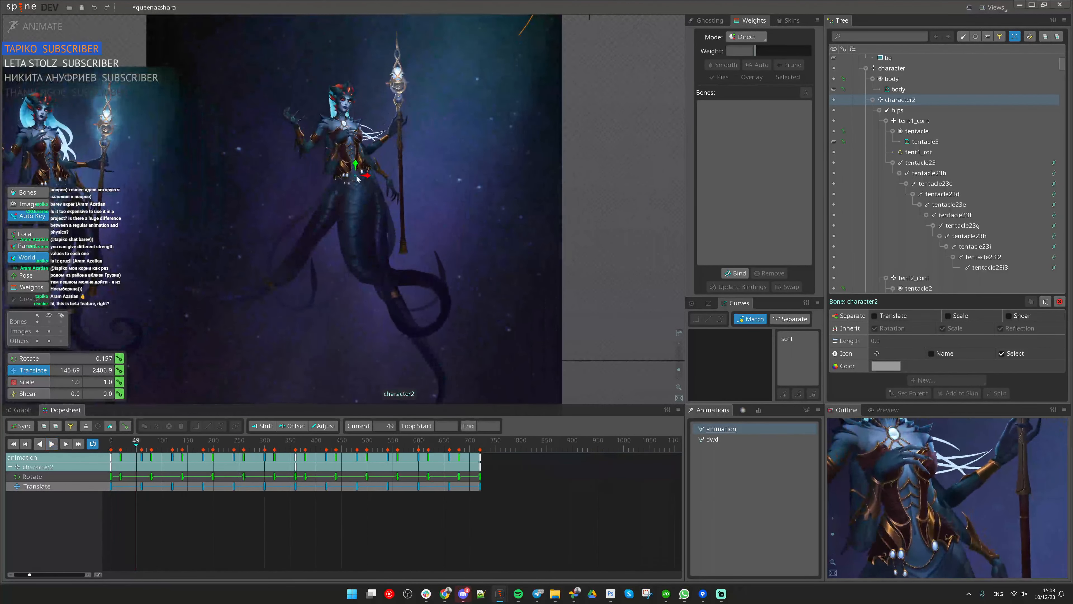
scroll(392, 211, down, 3)
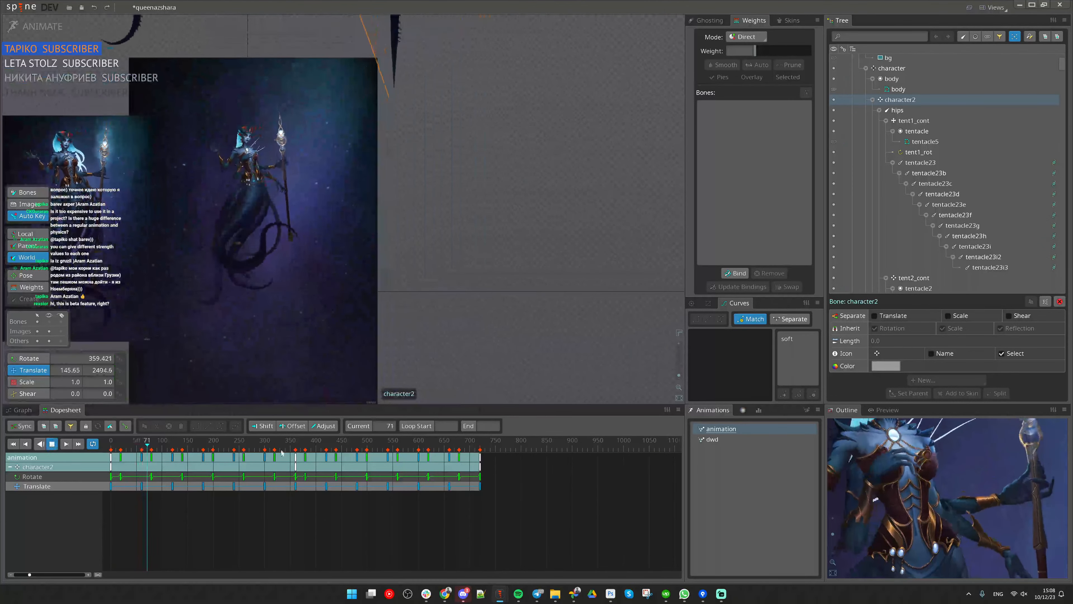
Step: Key the character bone's translation at frame 0 and move the bone to X 16371 at frame 719
click(149, 449)
drag(150, 449, 106, 452)
drag(518, 510, 26, 431)
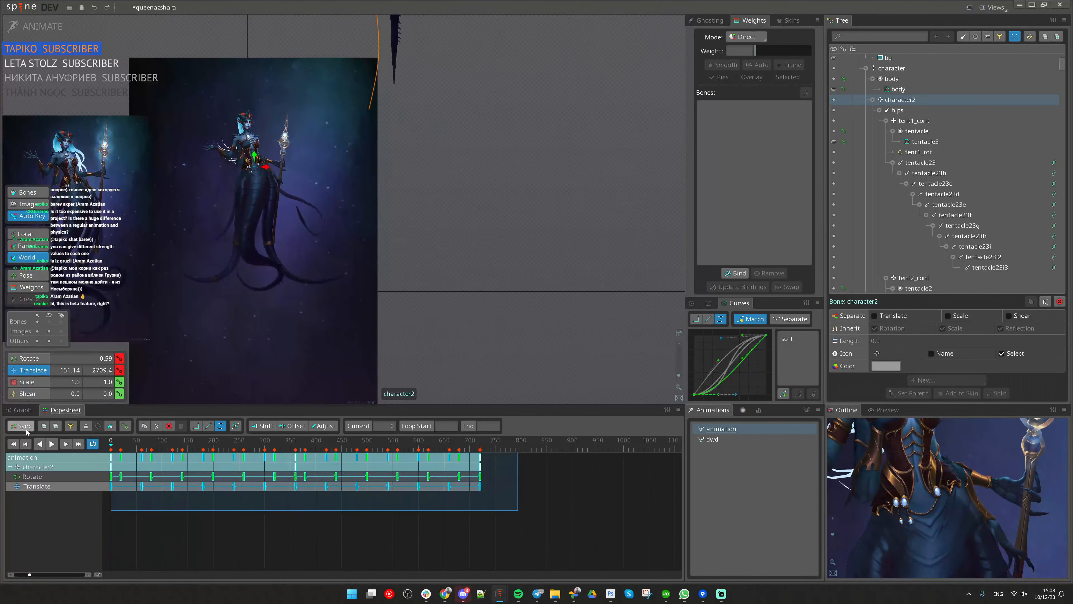
click(892, 69)
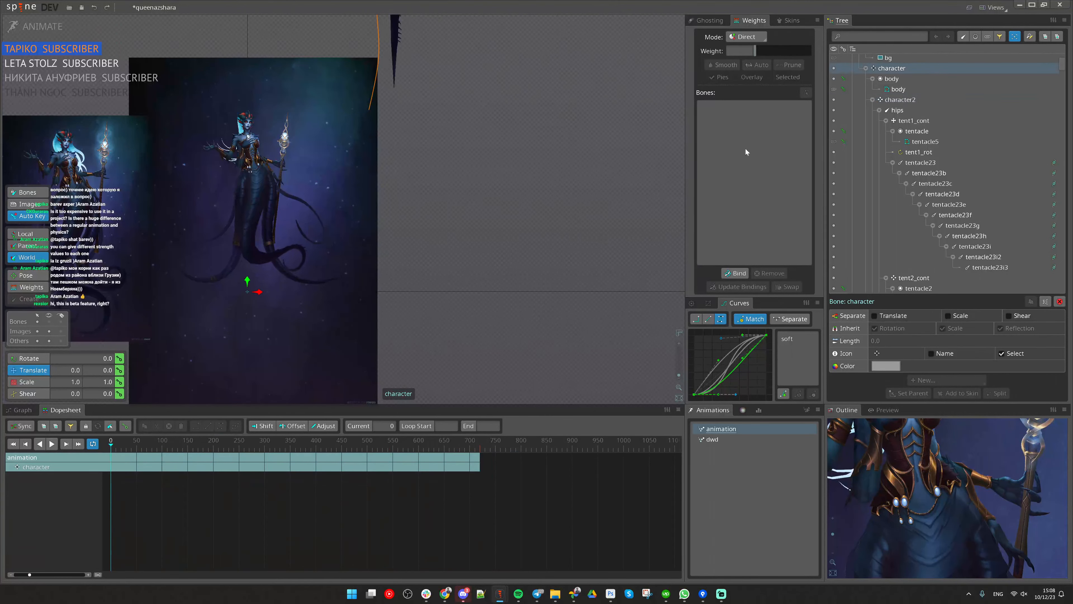
click(120, 370)
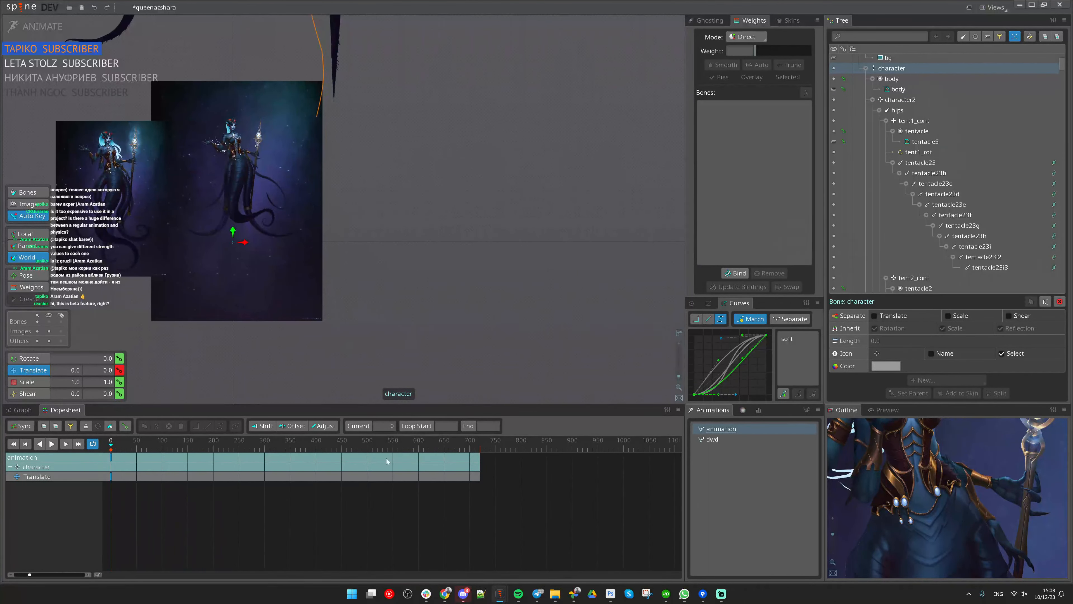
drag(488, 333, 318, 355)
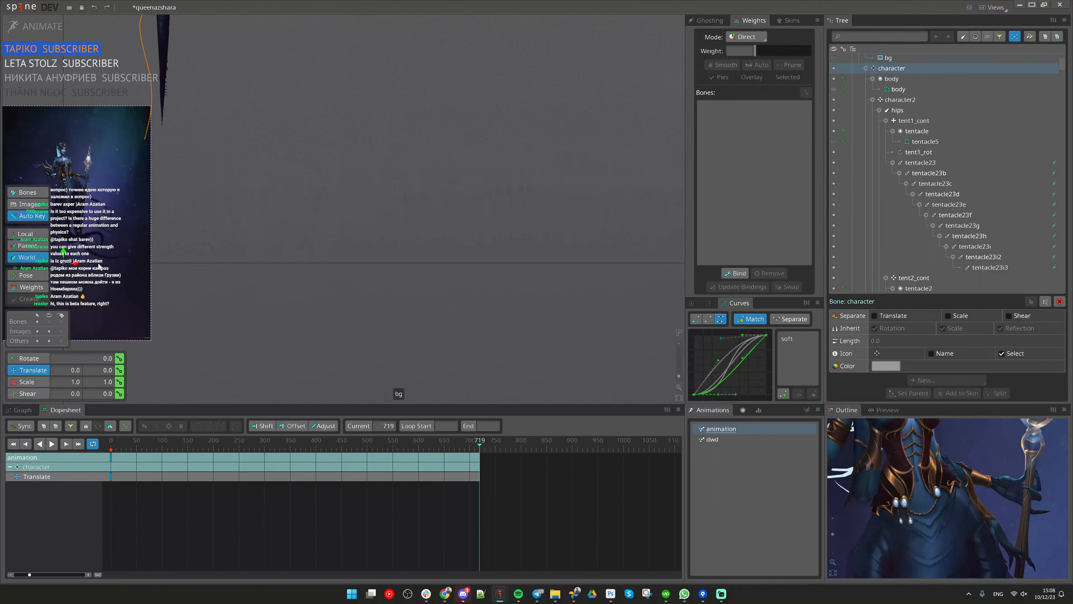
drag(75, 262, 583, 272)
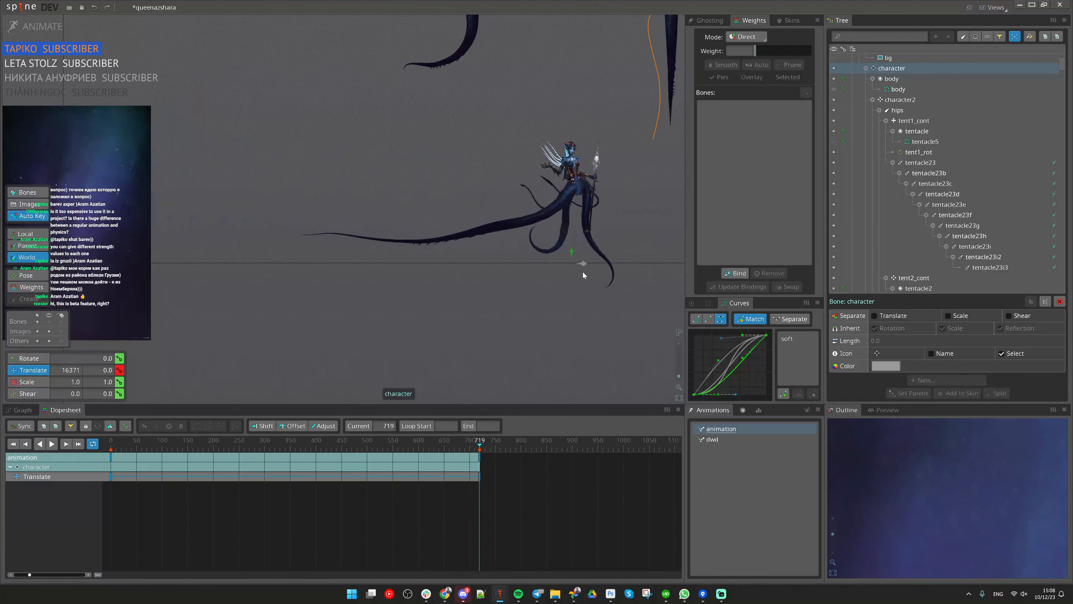
drag(139, 500, 65, 452)
Step: In Setup mode, open the tentacle8 physics constraint attached to the central tentacle's tentacle7 bone
scroll(581, 201, up, 5)
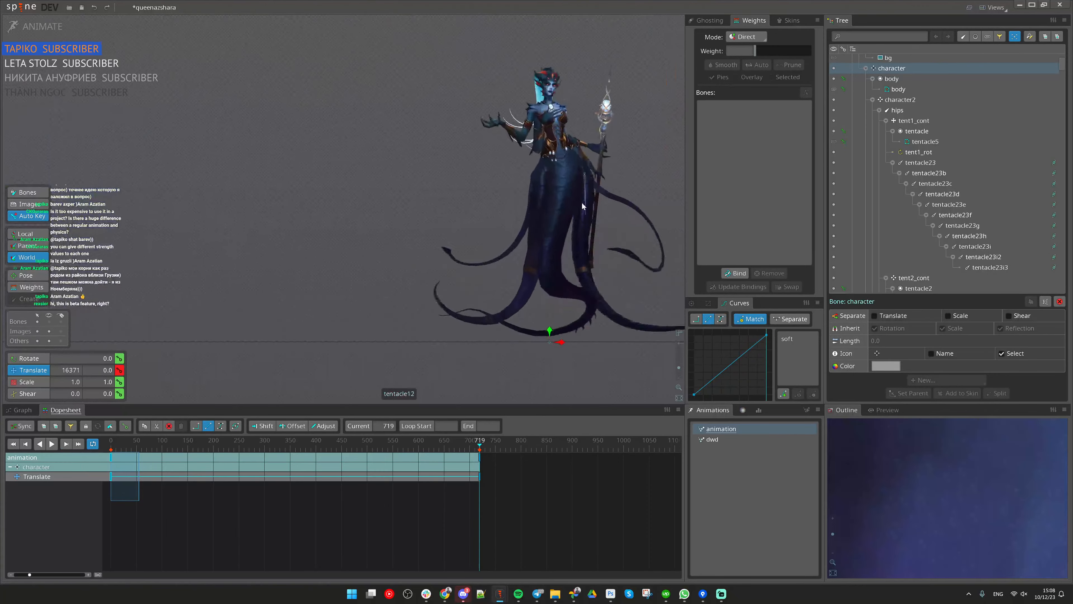
click(543, 187)
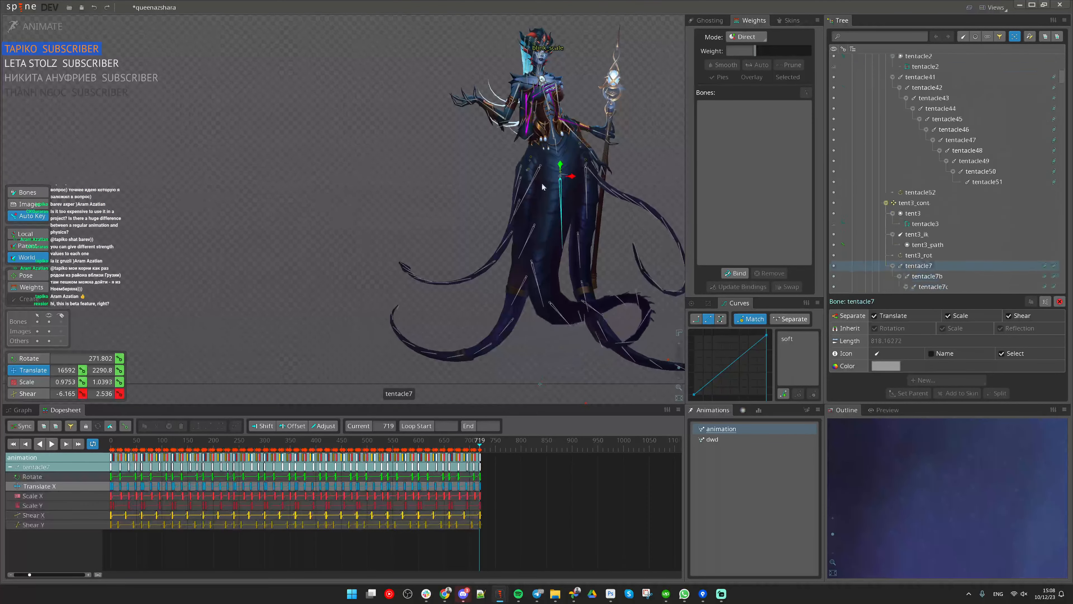
click(42, 29)
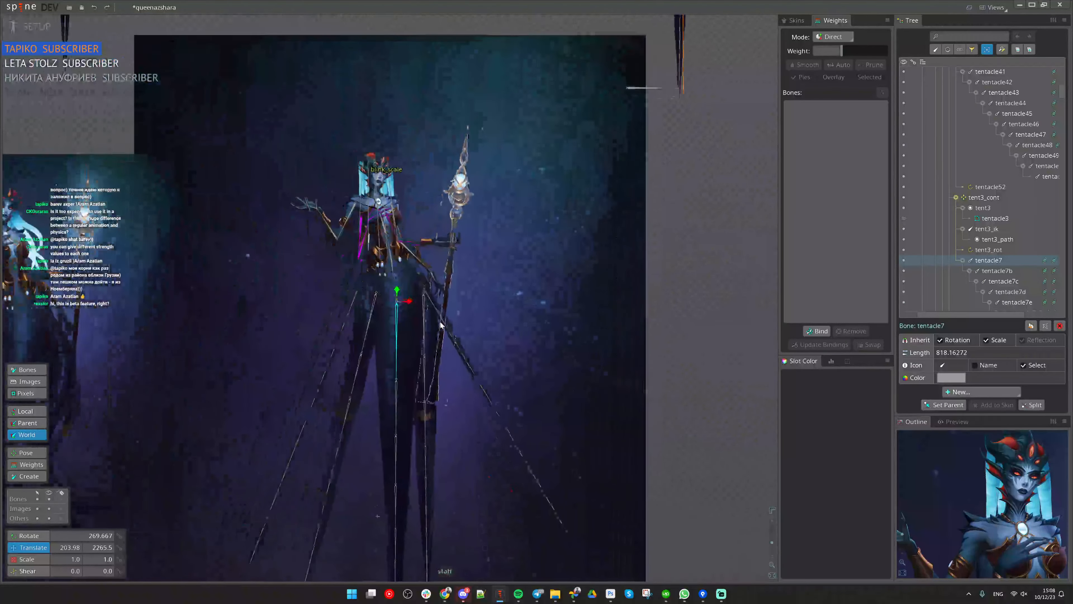
click(1054, 261)
key(space)
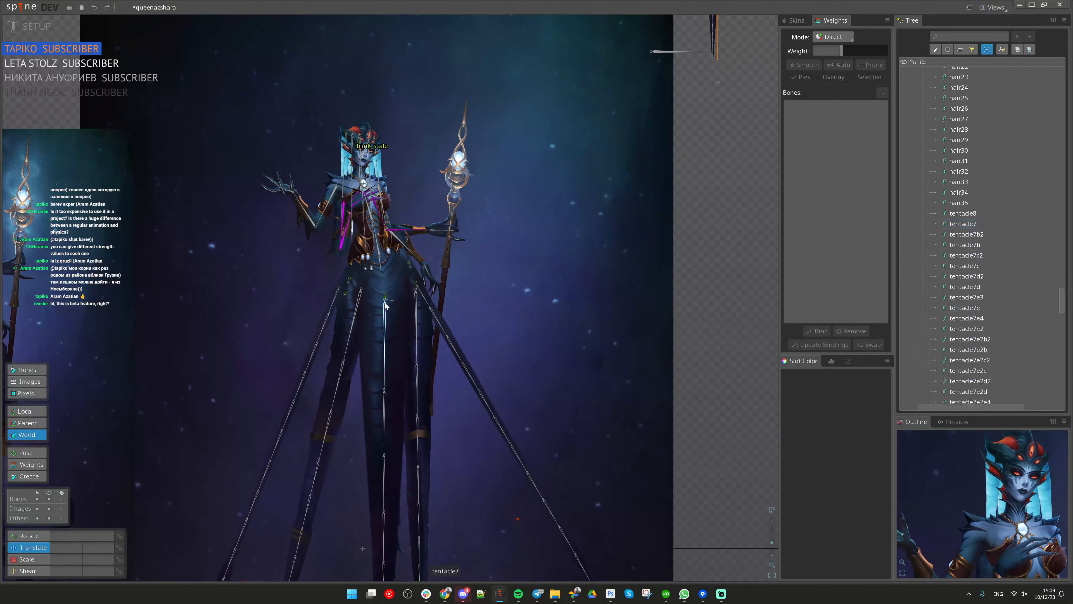
click(385, 311)
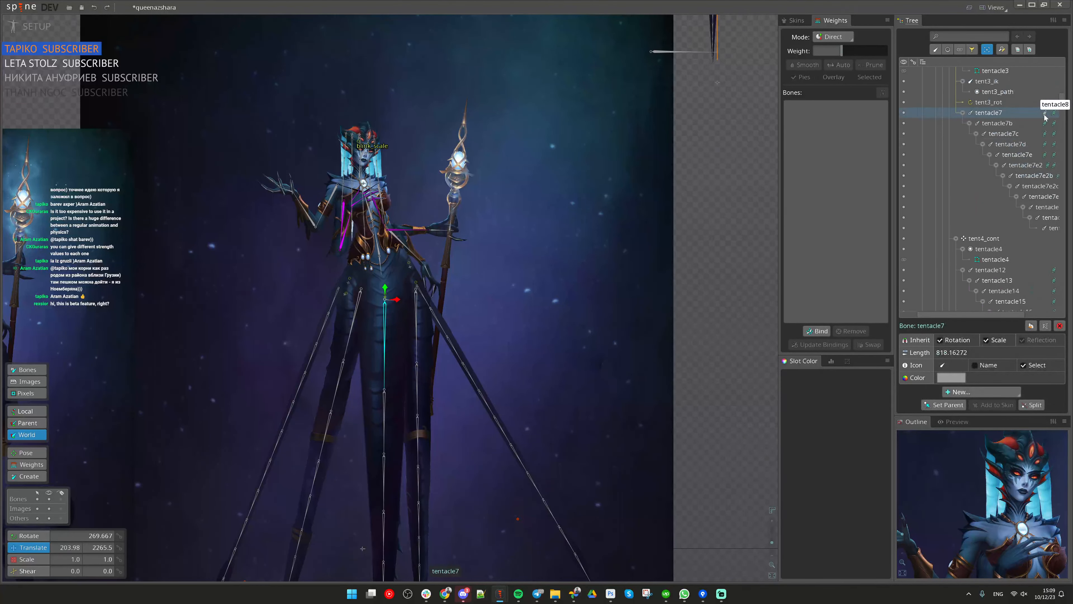
click(1045, 114)
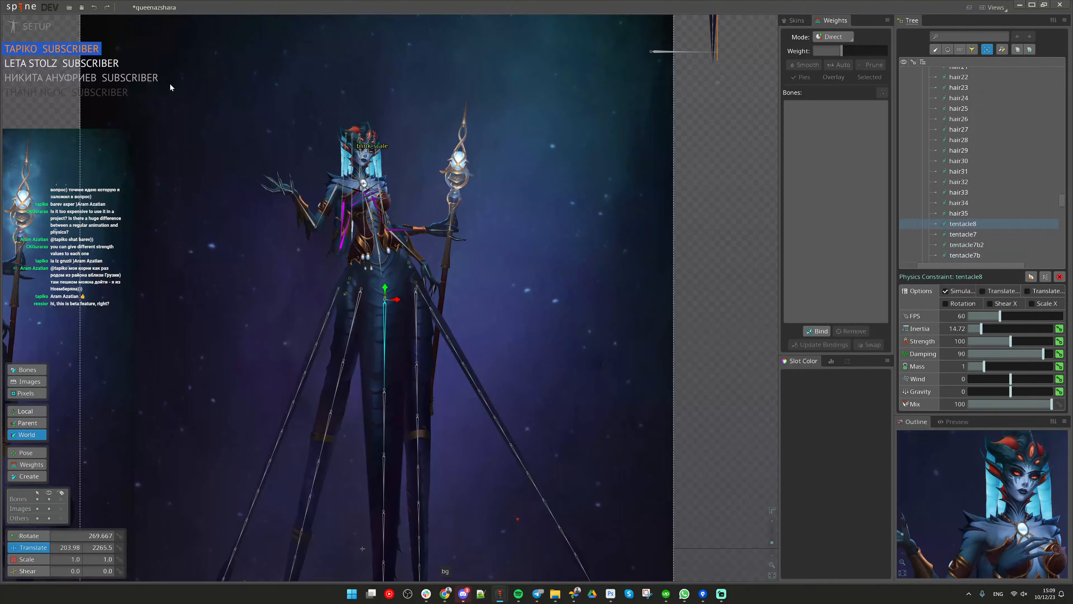
Step: Return to Animate mode, select the character bone, and play the animation from frame 0 to check the tentacles in motion
key(ctrl+Tab)
scroll(484, 313, down, 4)
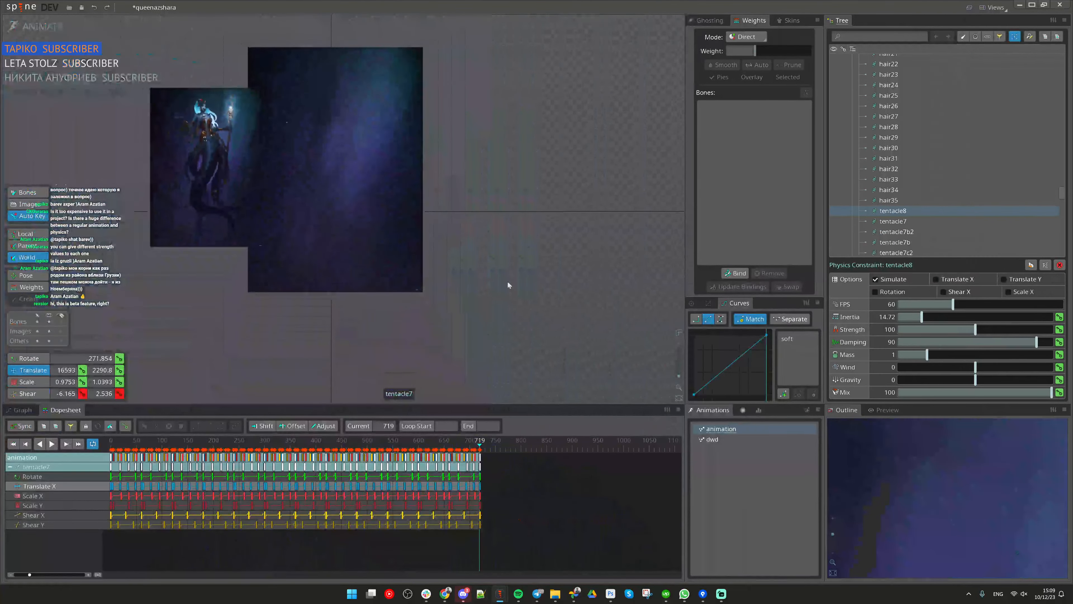
drag(660, 292, 572, 322)
drag(623, 229, 577, 284)
scroll(636, 208, up, 2)
key(space)
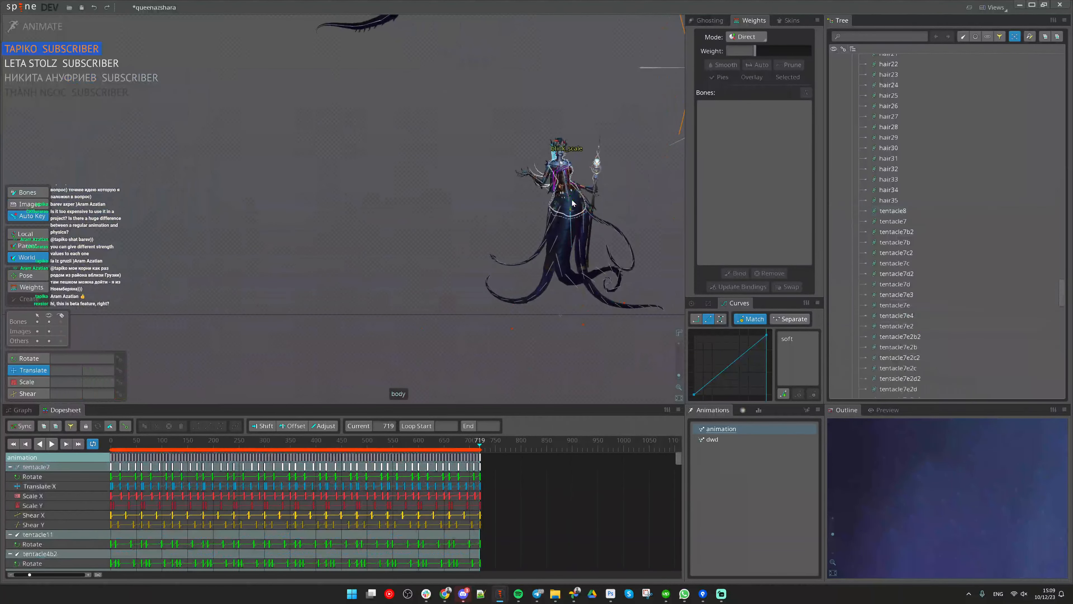
click(568, 196)
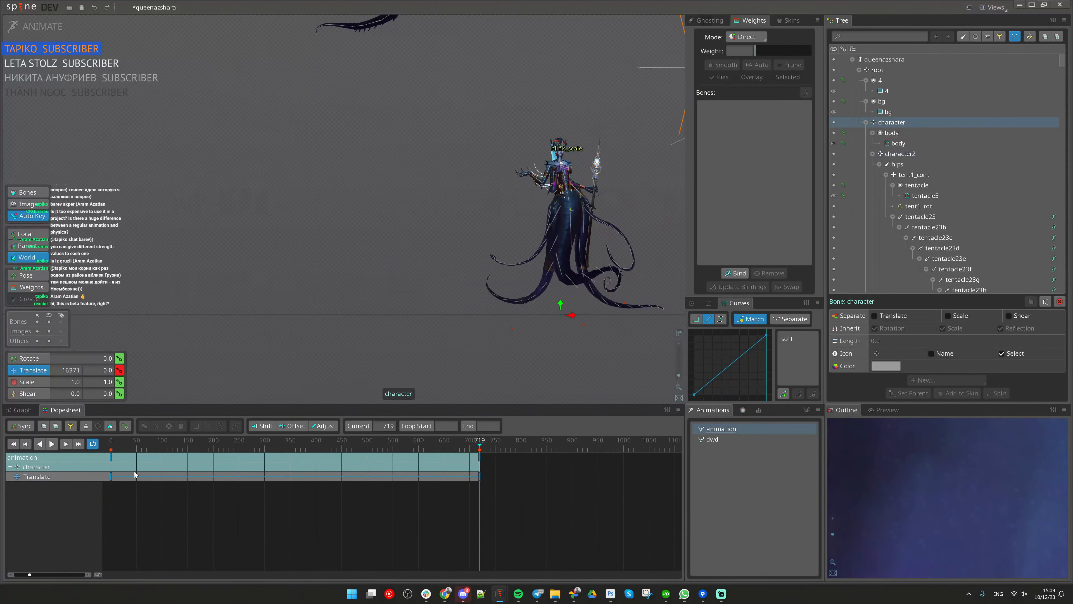
click(110, 442)
scroll(184, 368, down, 2)
drag(184, 368, 603, 295)
key(d)
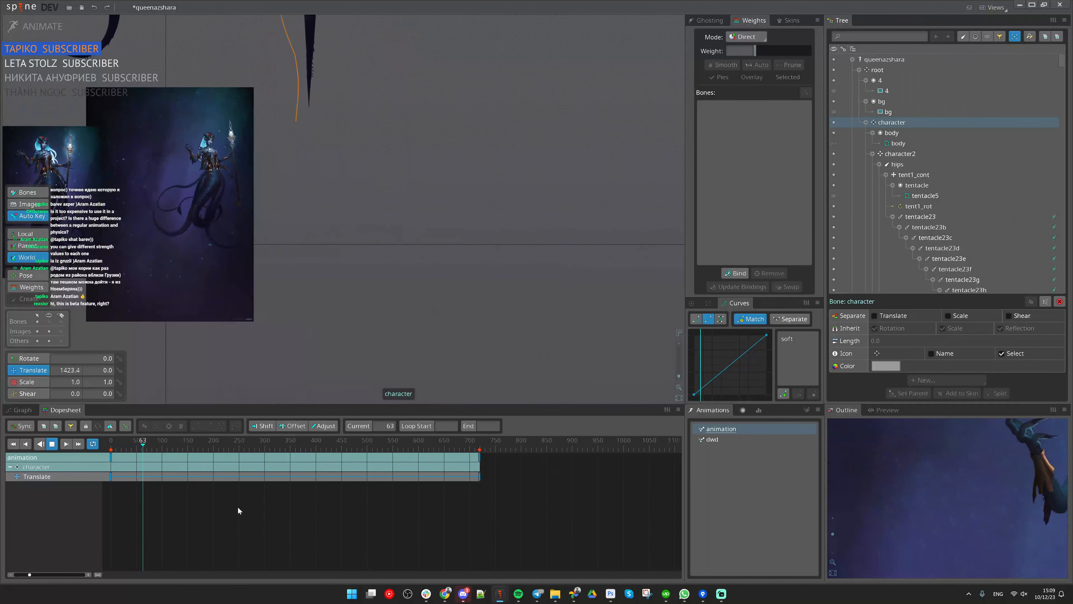
key(d)
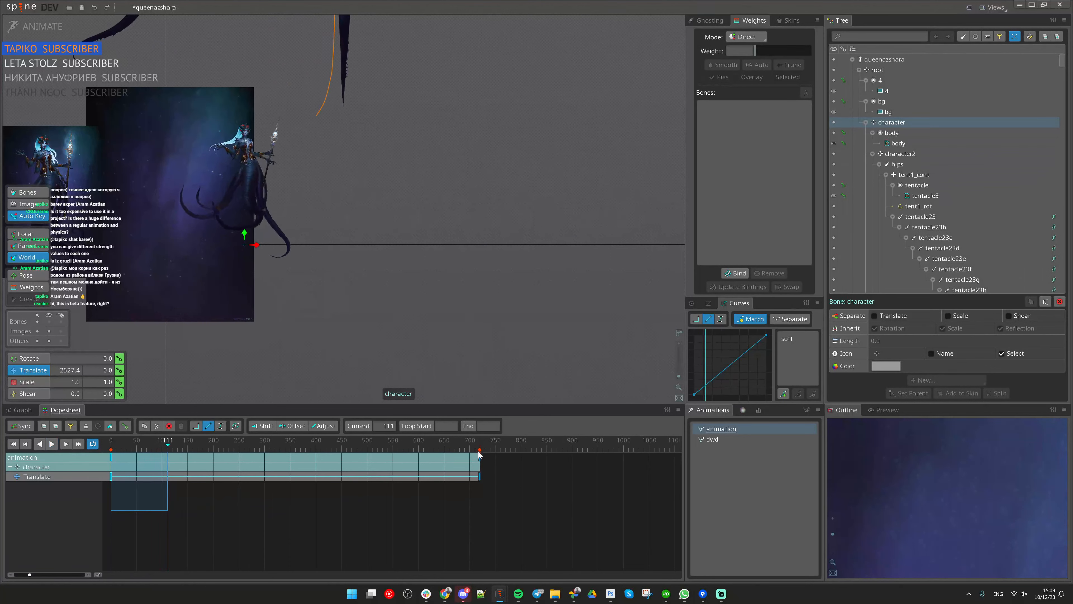
Step: Shift the character bone's last translate key slightly, increase the bone's X travel there, and play back the faster motion
mouse_move(480, 456)
mouse_down()
mouse_move(340, 467)
mouse_move(472, 460)
mouse_up()
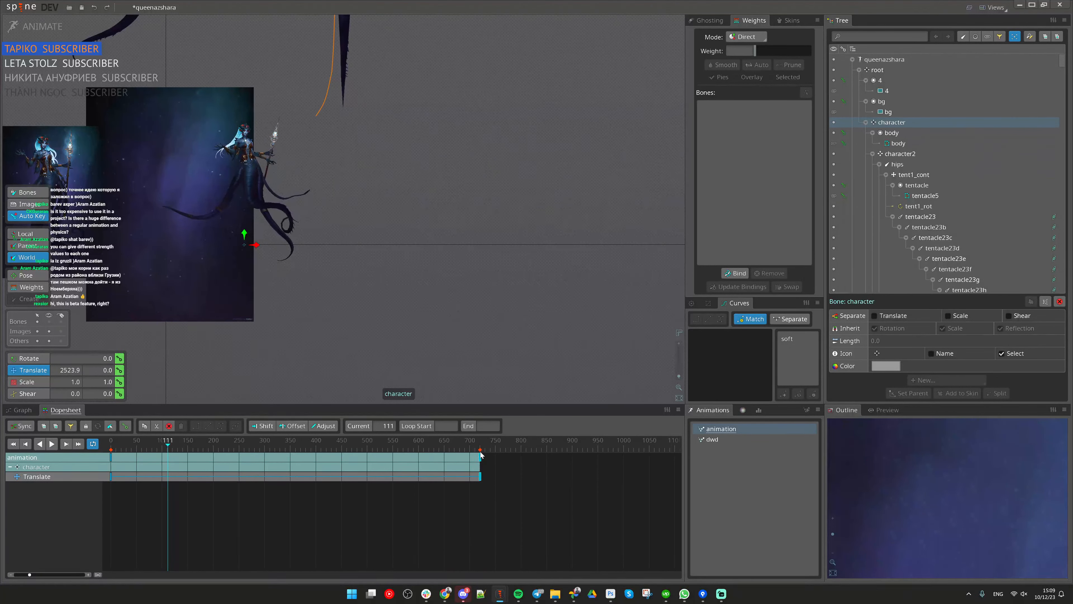
click(481, 455)
drag(312, 271, 972, 248)
drag(368, 292, 46, 318)
drag(433, 298, 537, 300)
key(space)
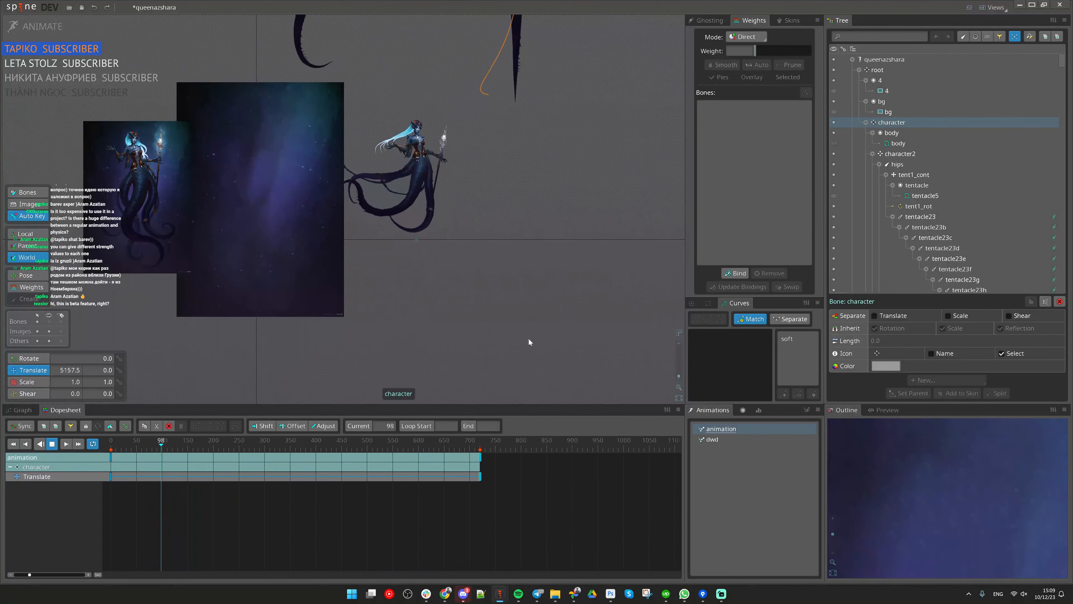
key(space)
Step: Rotate the character bone to 333.177 at frame 0
click(111, 444)
key(c)
drag(359, 336, 453, 381)
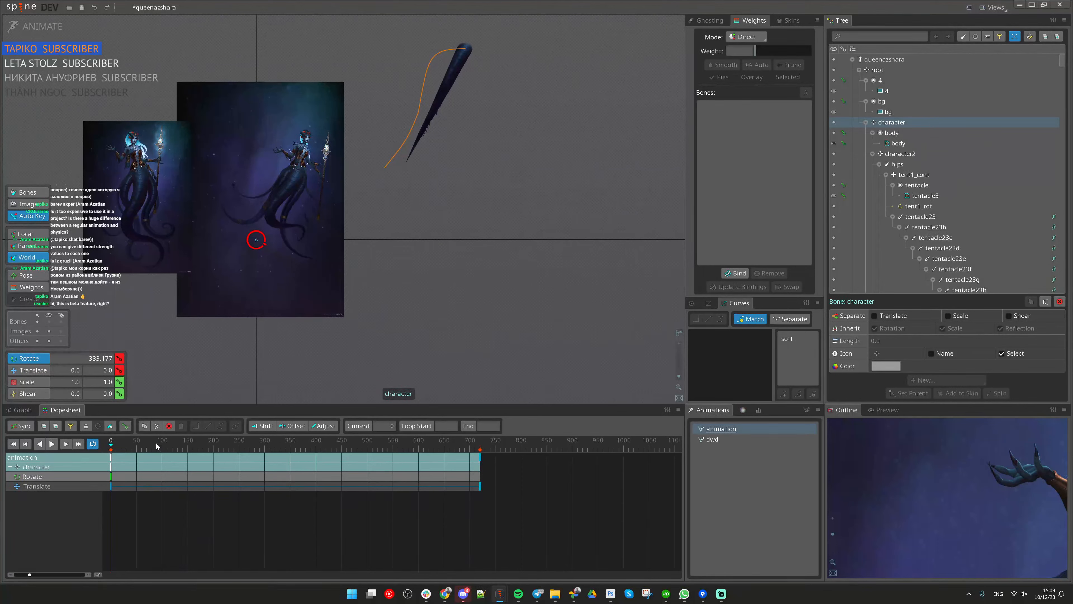
Step: Move the character bone to 2630, 963 at frame 50 and to 5260, -827.87 at frame 100
mouse_move(135, 443)
mouse_down()
mouse_move(163, 448)
mouse_move(136, 447)
mouse_up()
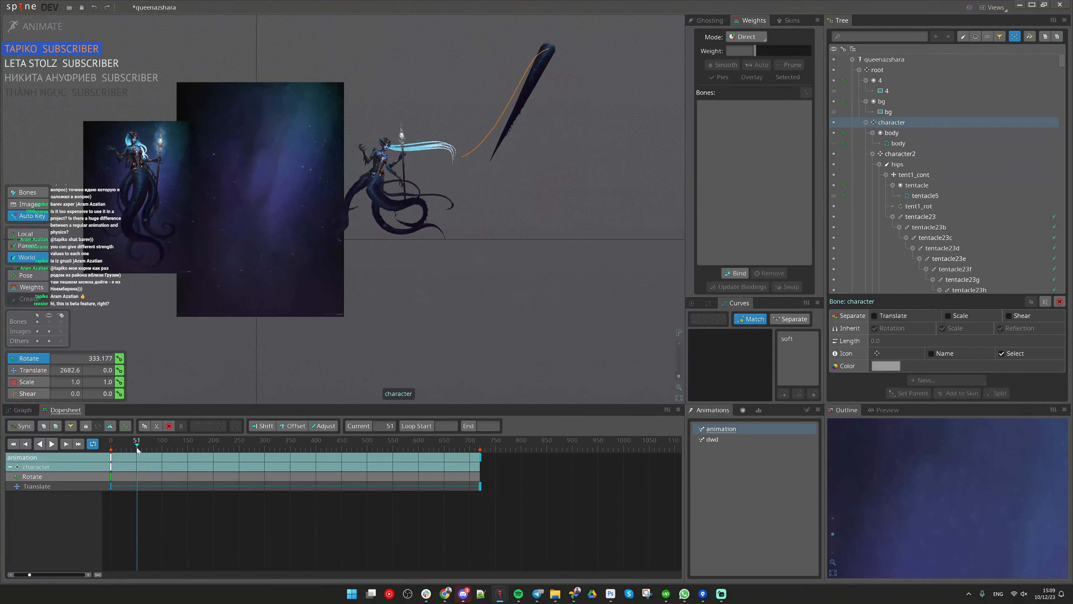
key(v)
drag(349, 221, 338, 205)
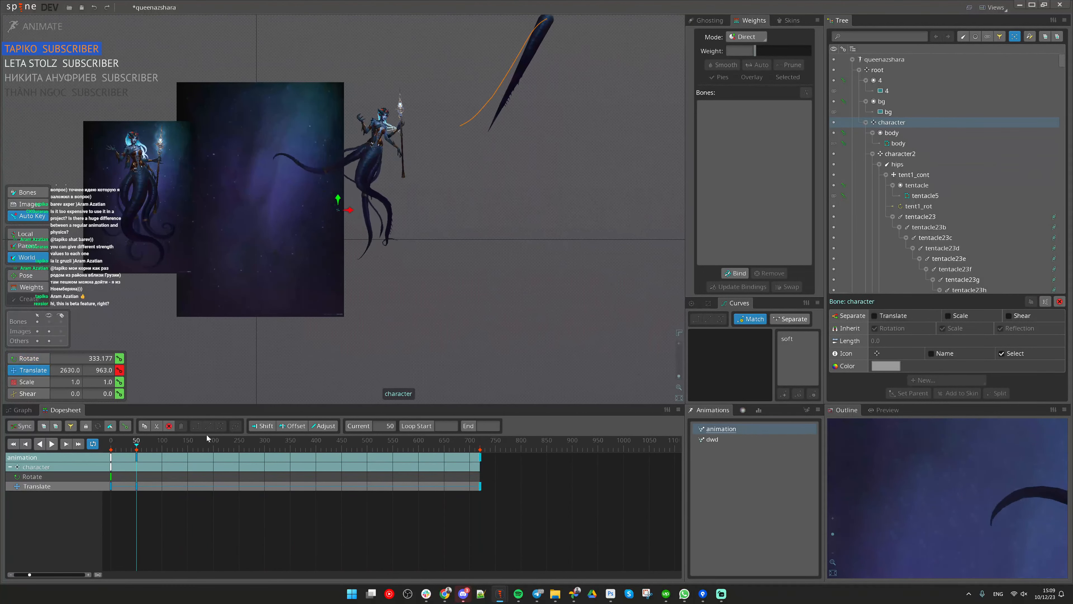
click(163, 447)
key(Left)
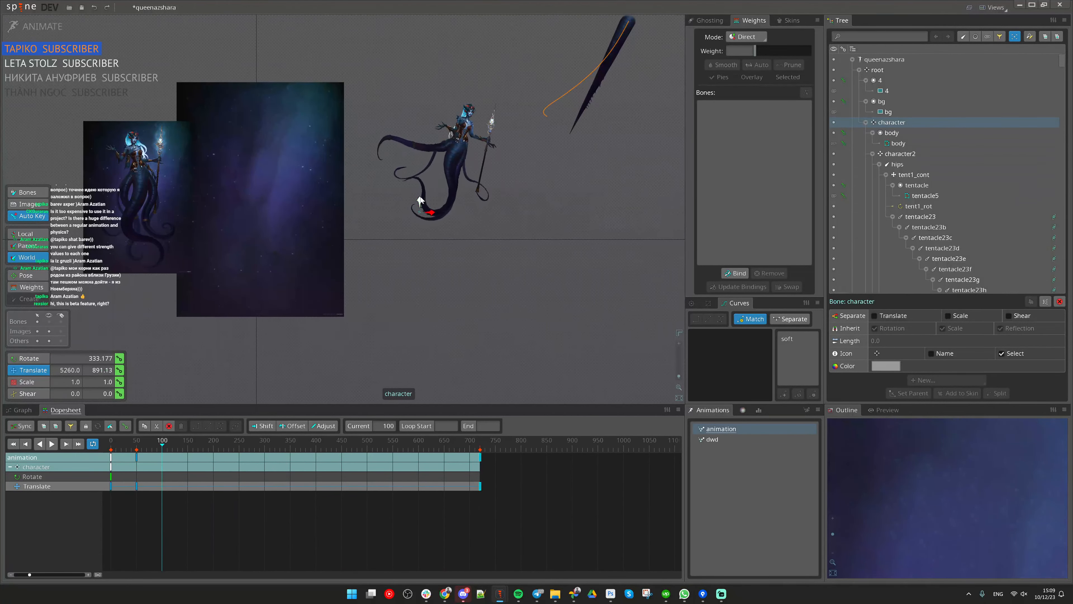
drag(420, 200, 410, 266)
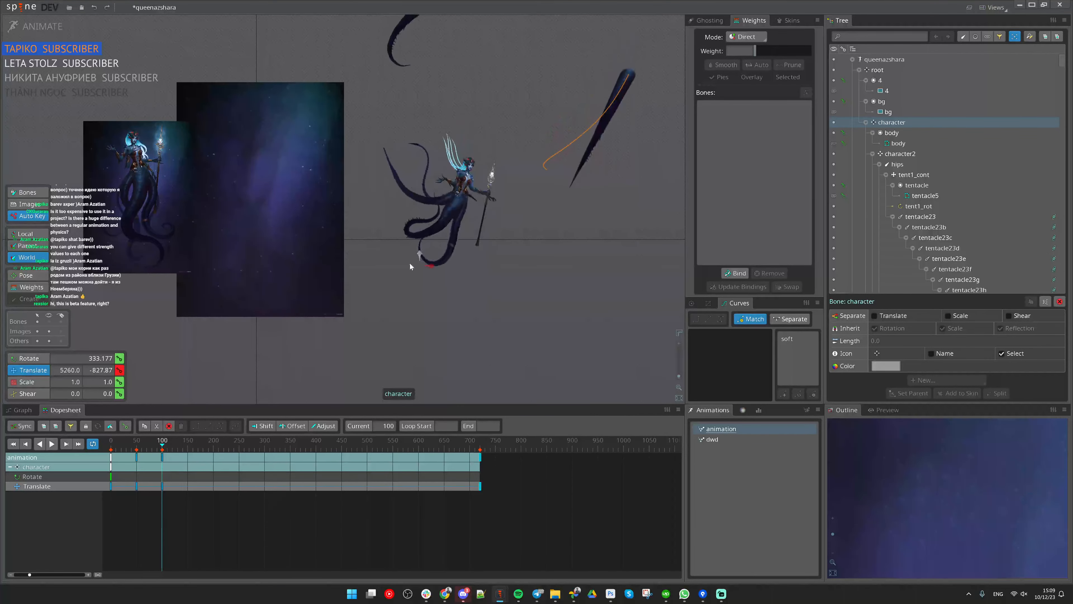
Step: Copy the character bone's frame 50 translate key to frame 150, and repeat the translate keys onward through frame 450
click(136, 488)
key(ctrl+c)
click(188, 447)
key(ctrl+v)
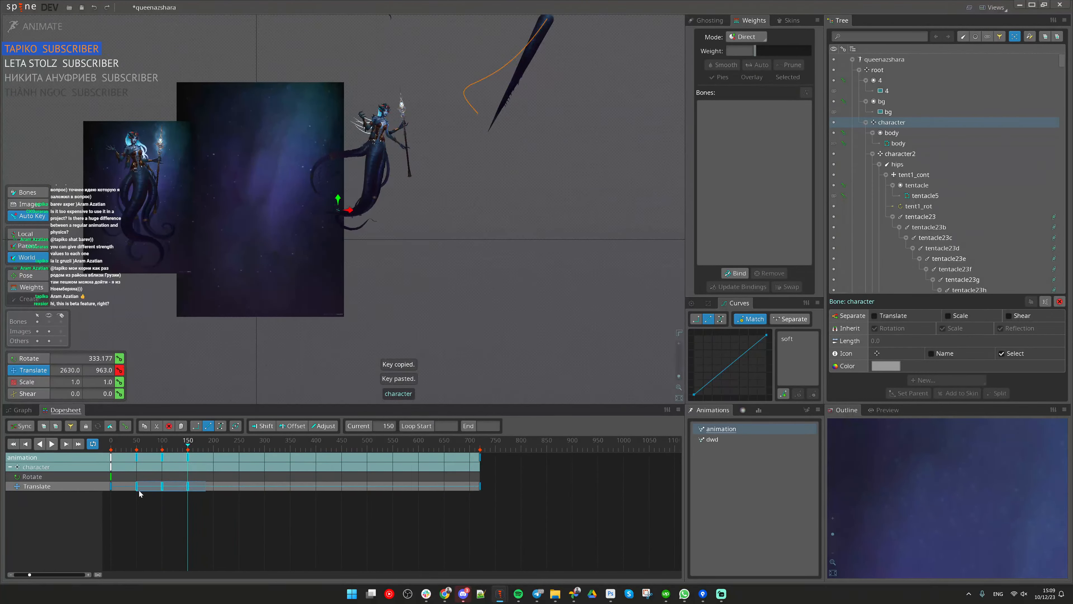
double_click(240, 487)
key(ctrl+v)
double_click(290, 487)
key(ctrl+v)
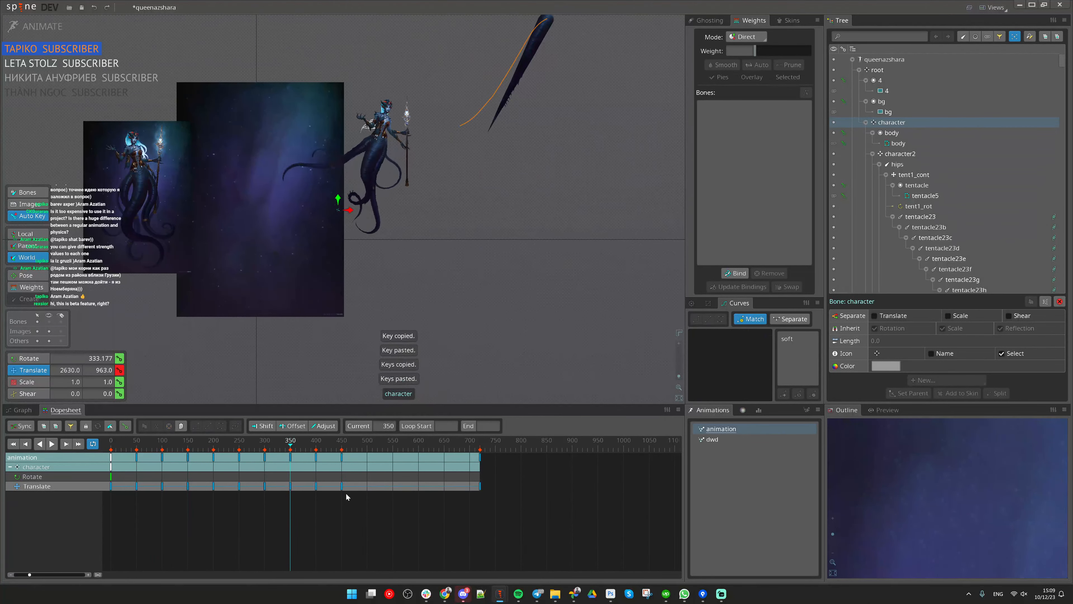
Step: Repeat the character bone's translate keys through frame 650, and copy the frame 600 translate key to frame 683
double_click(342, 488)
key(ctrl+v)
double_click(393, 487)
key(ctrl+v)
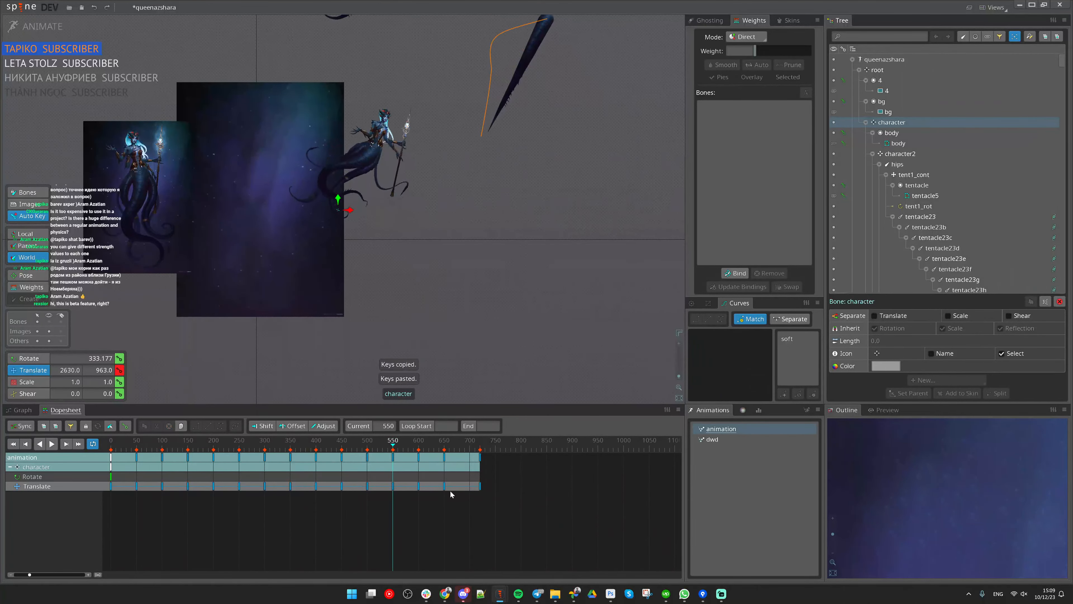
double_click(419, 488)
key(ctrl+c)
click(462, 446)
key(ctrl+v)
Step: Separate the character bone's translation into X and Y, and delete the Translate X keys between the first and last ones
drag(556, 510, 110, 453)
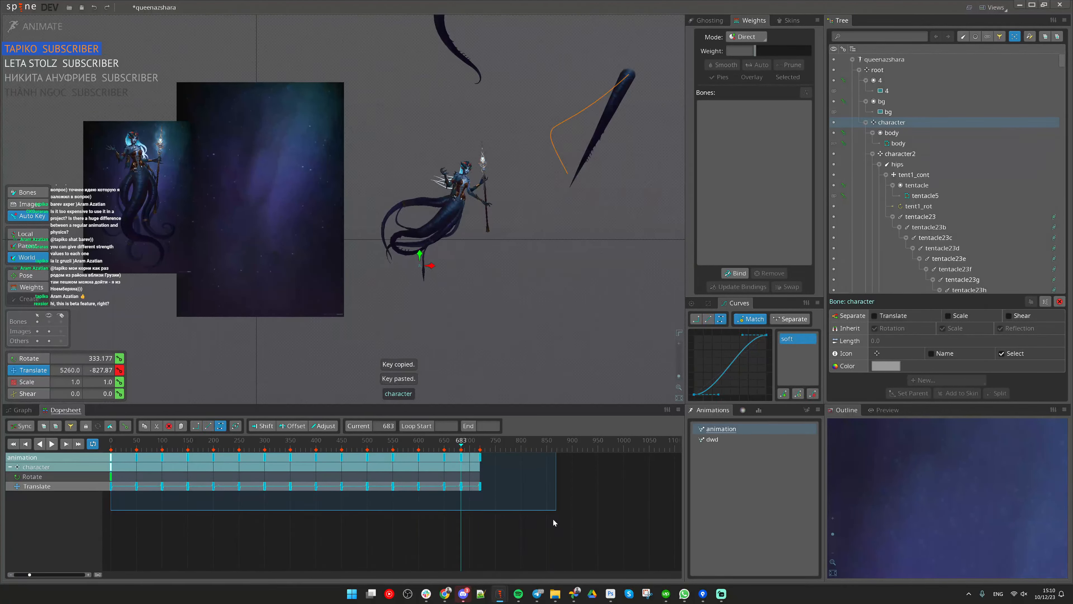
click(893, 316)
click(346, 444)
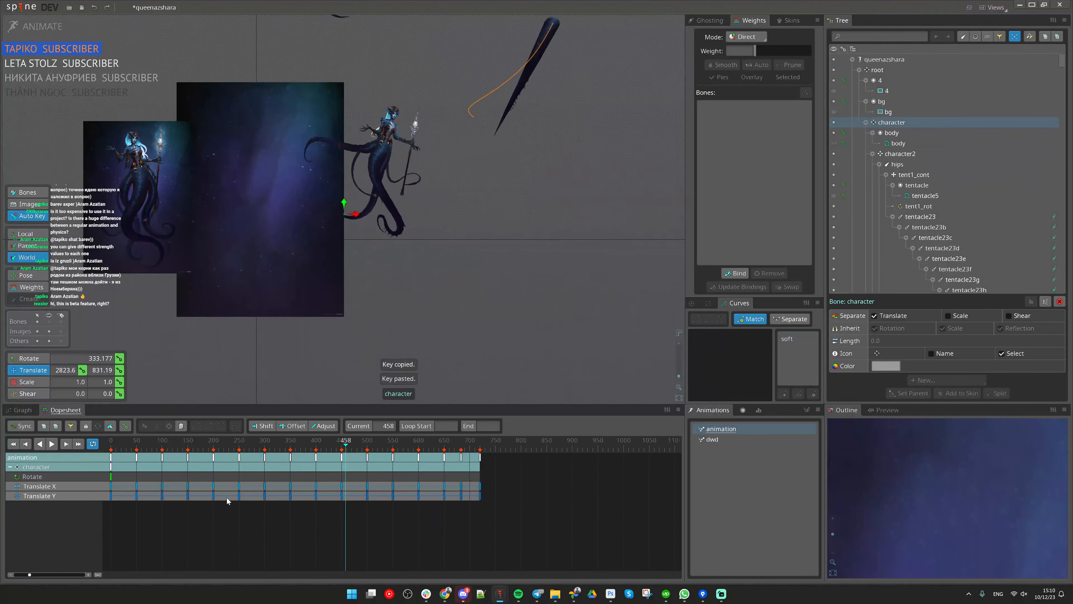
drag(129, 491, 155, 485)
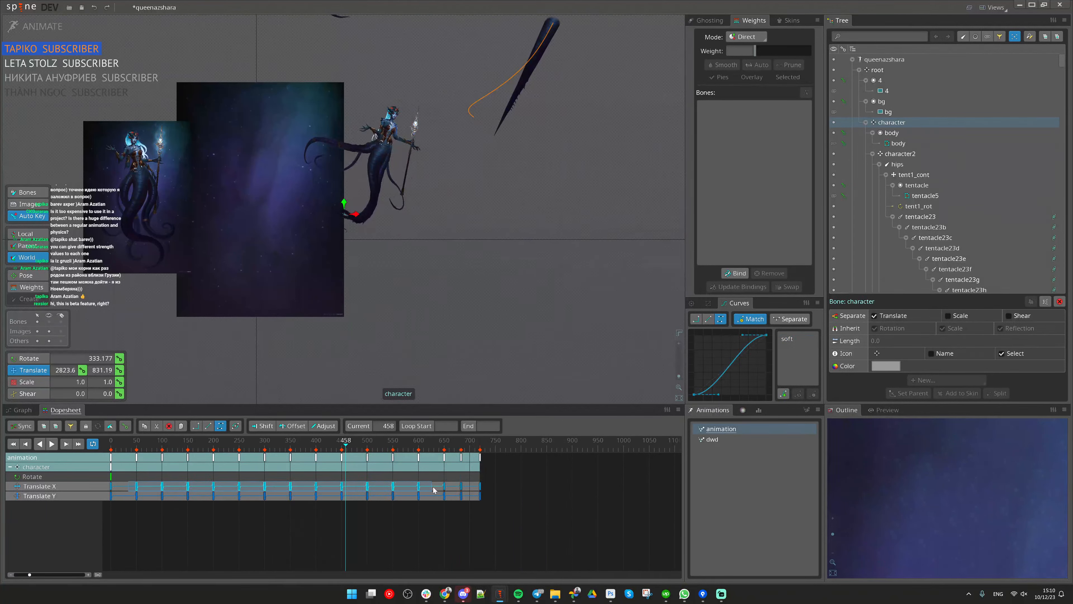
key(Delete)
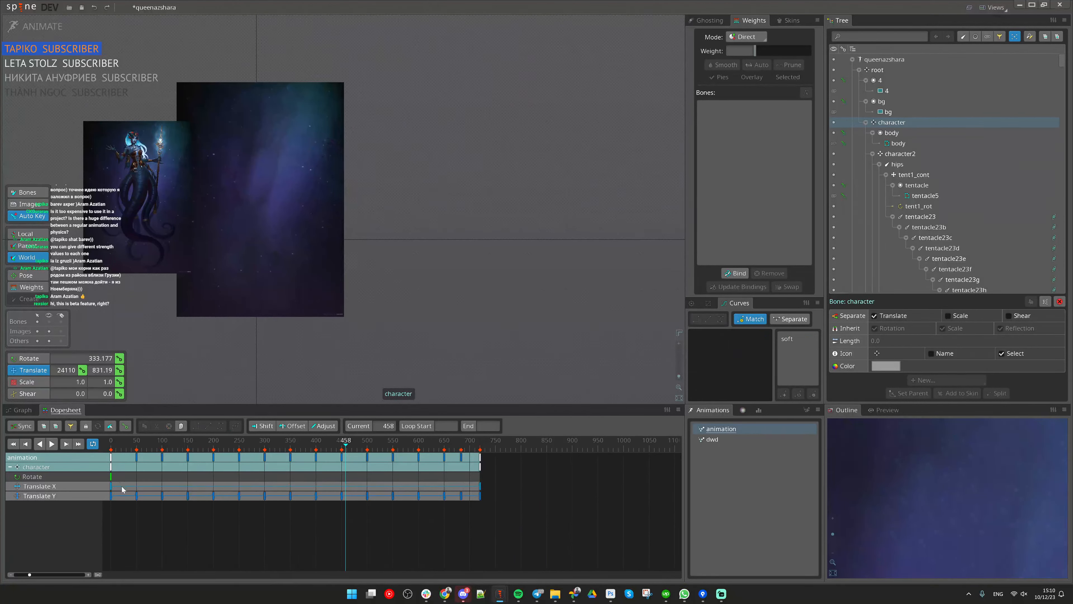
Step: Check the curves of the Translate X and Y keys, and play back the character's wavy travel at several points of the timeline
drag(121, 487, 109, 486)
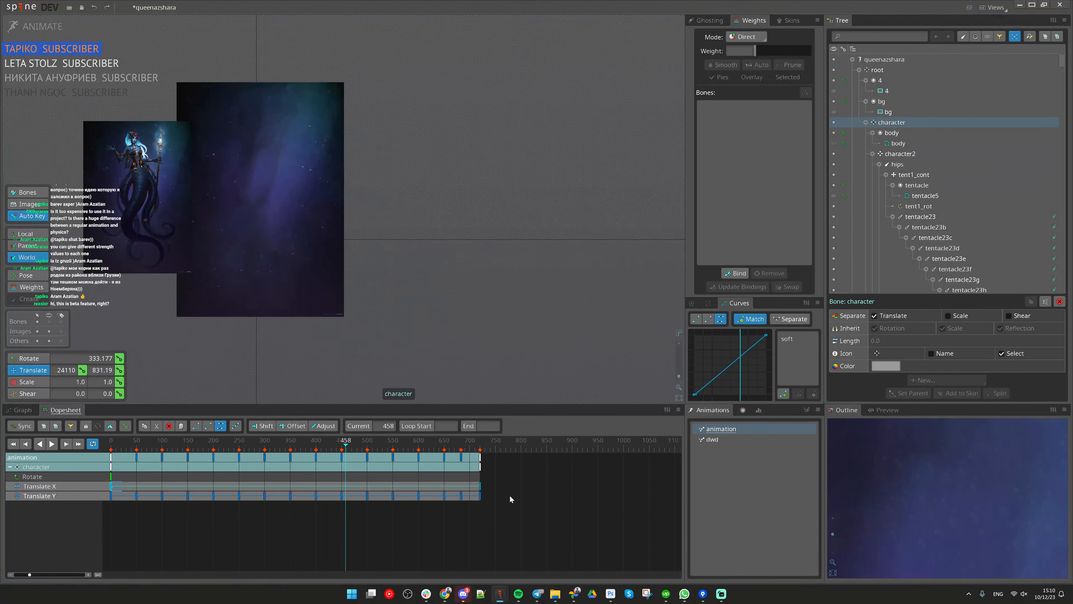
drag(500, 491, 21, 526)
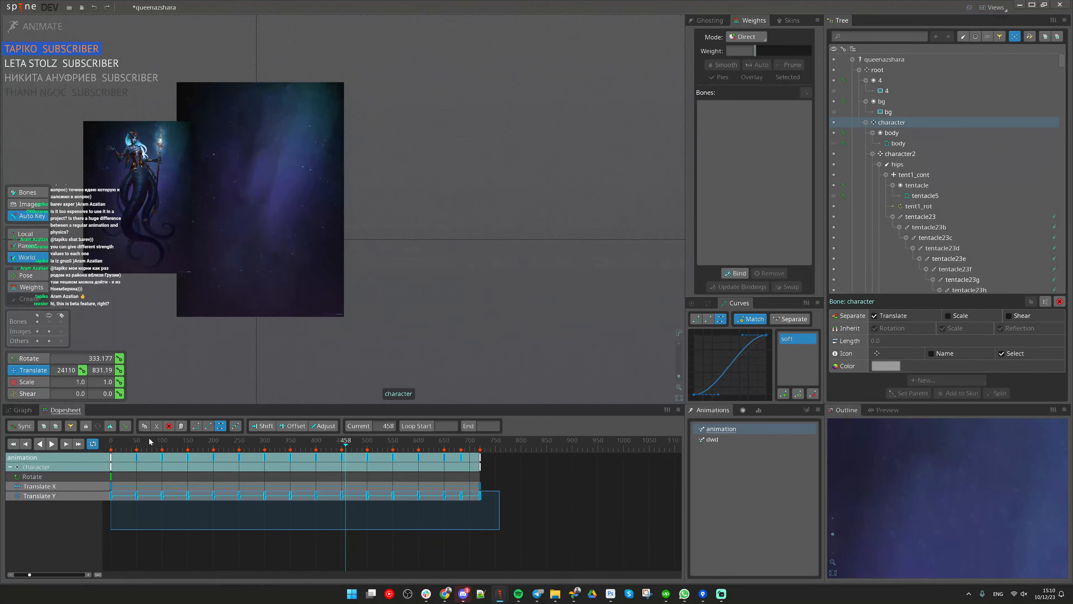
click(111, 441)
key(d)
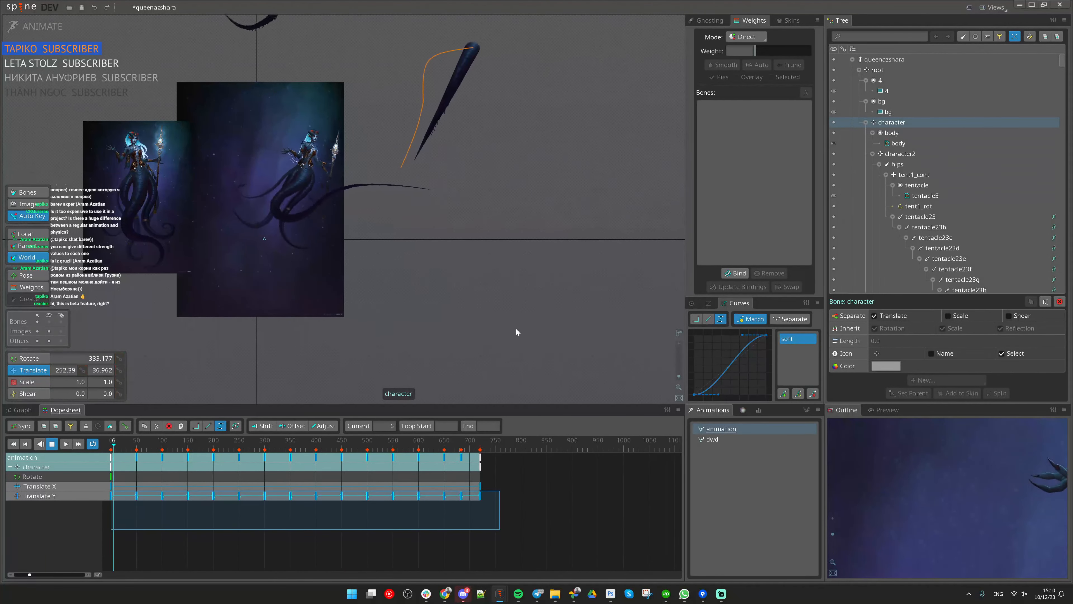
drag(562, 272, 517, 283)
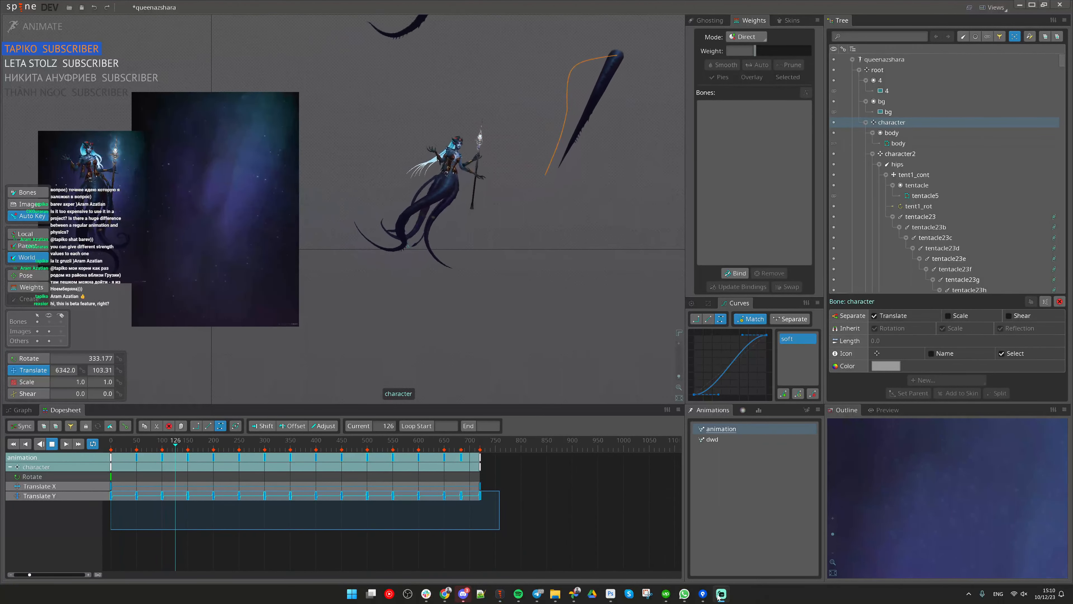
drag(630, 293, 532, 336)
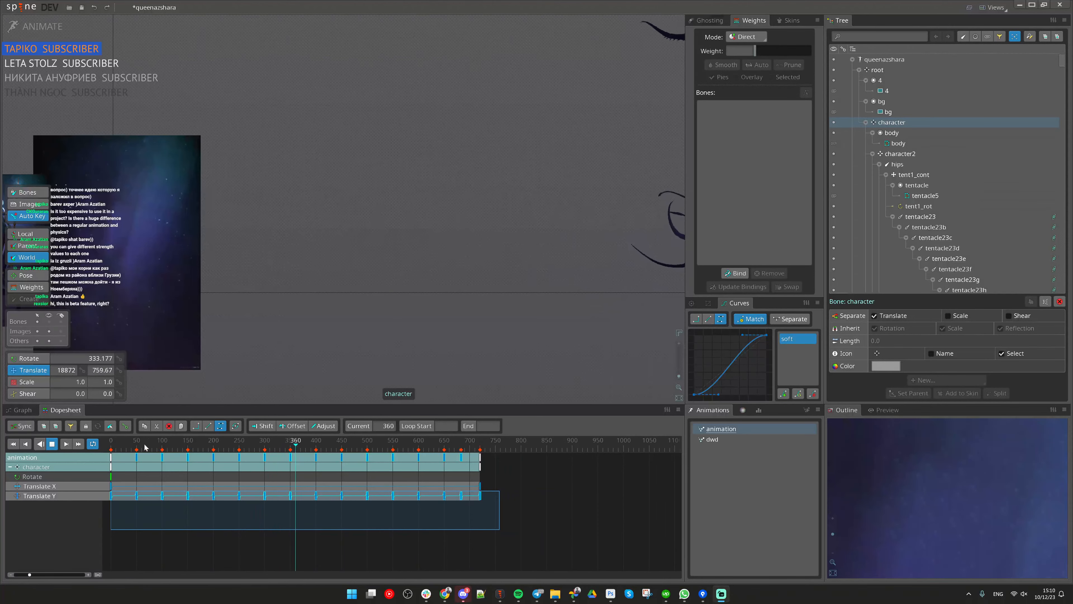
drag(145, 447, 223, 467)
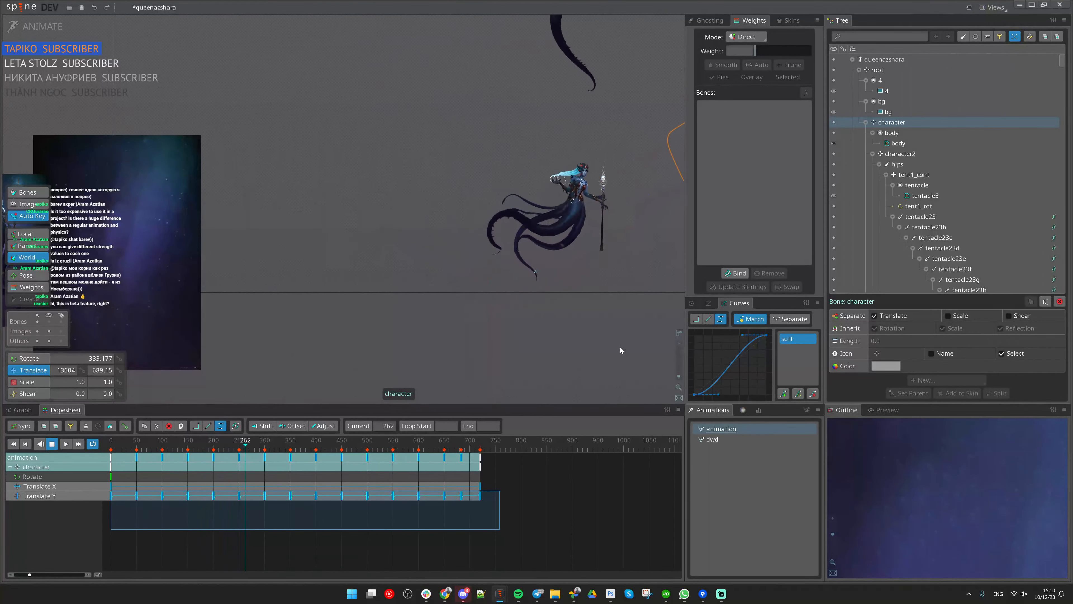
drag(619, 347, 544, 353)
key(space)
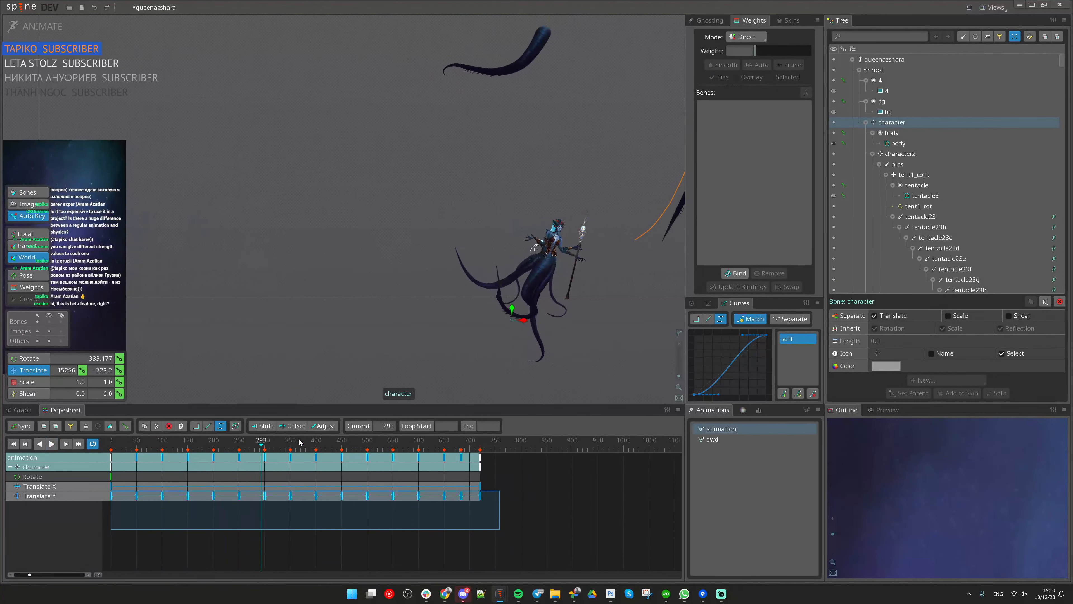
Step: Reverse the character bone's horizontal travel by swapping its first and last Translate X keys, and play back the result
drag(299, 442, 89, 461)
click(592, 506)
double_click(479, 487)
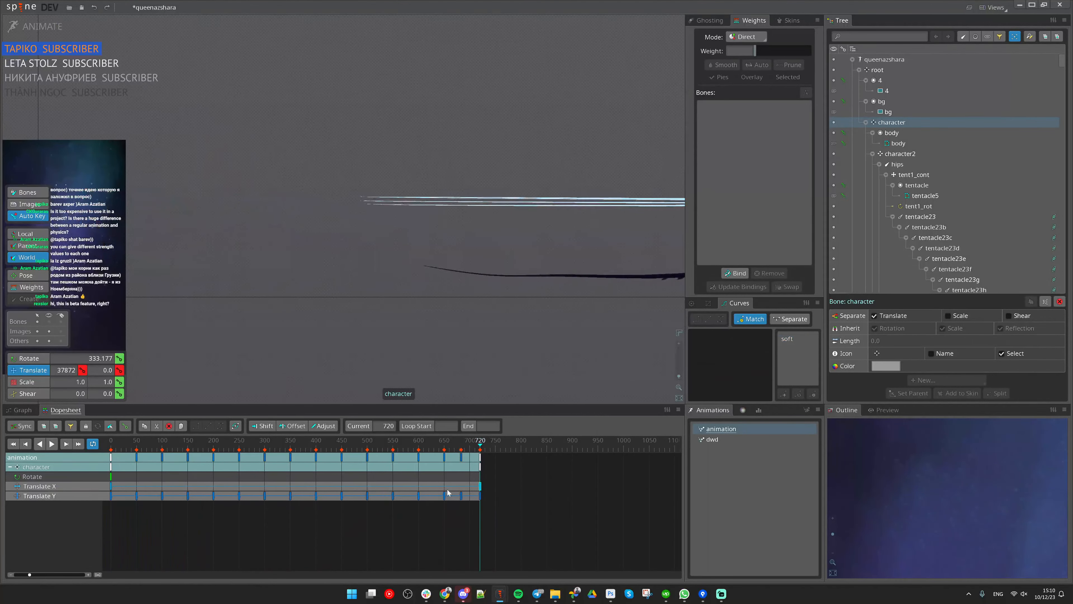
click(111, 485)
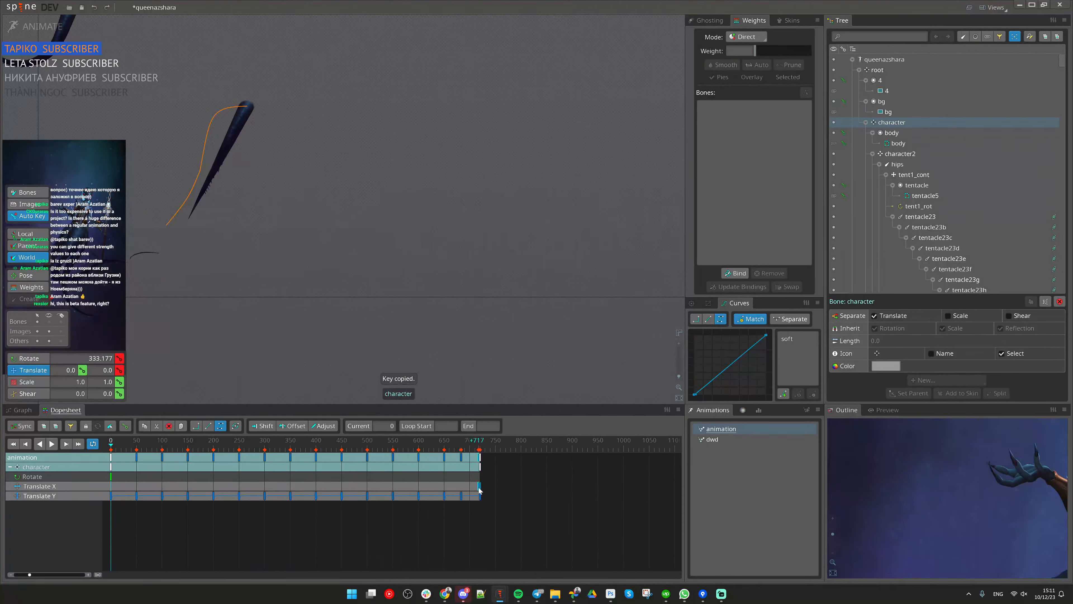
drag(480, 491, 481, 491)
key(ctrl+v)
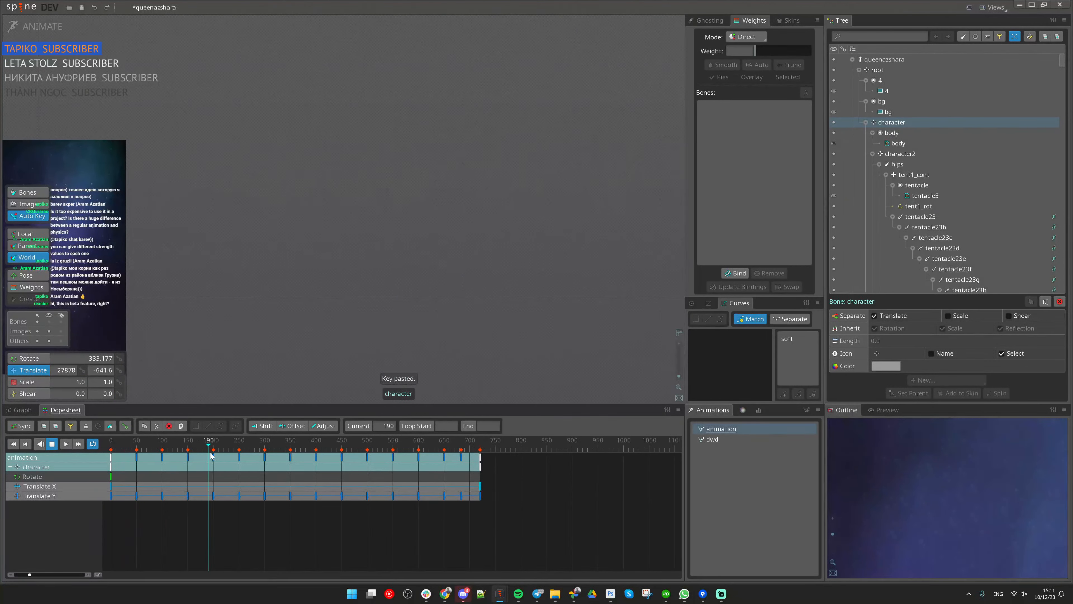
drag(298, 455, 334, 455)
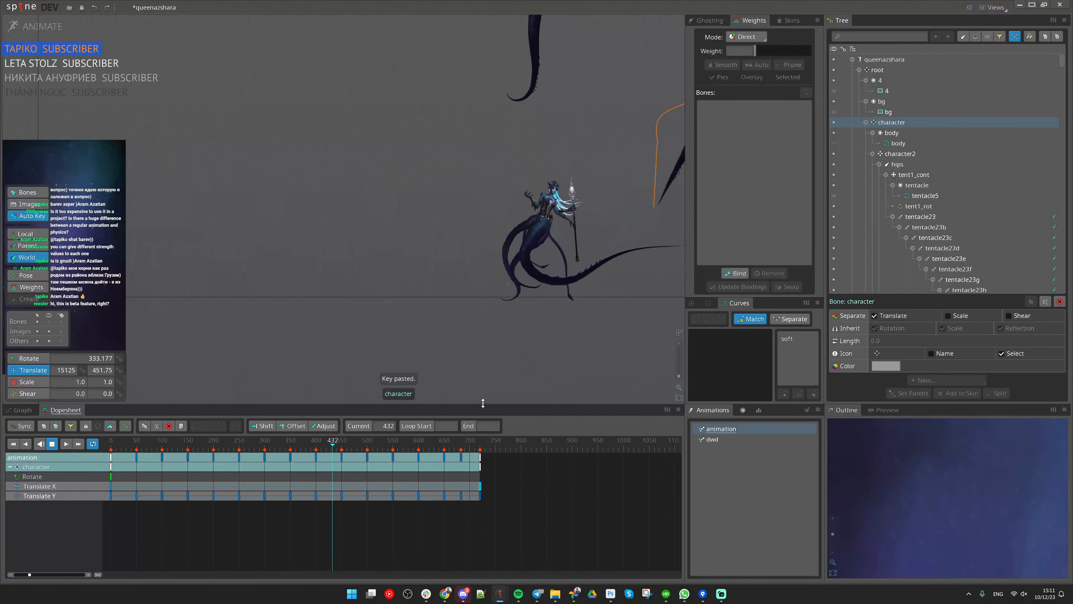
Step: Rotate the character bone to 18.413 at frame 0
click(111, 447)
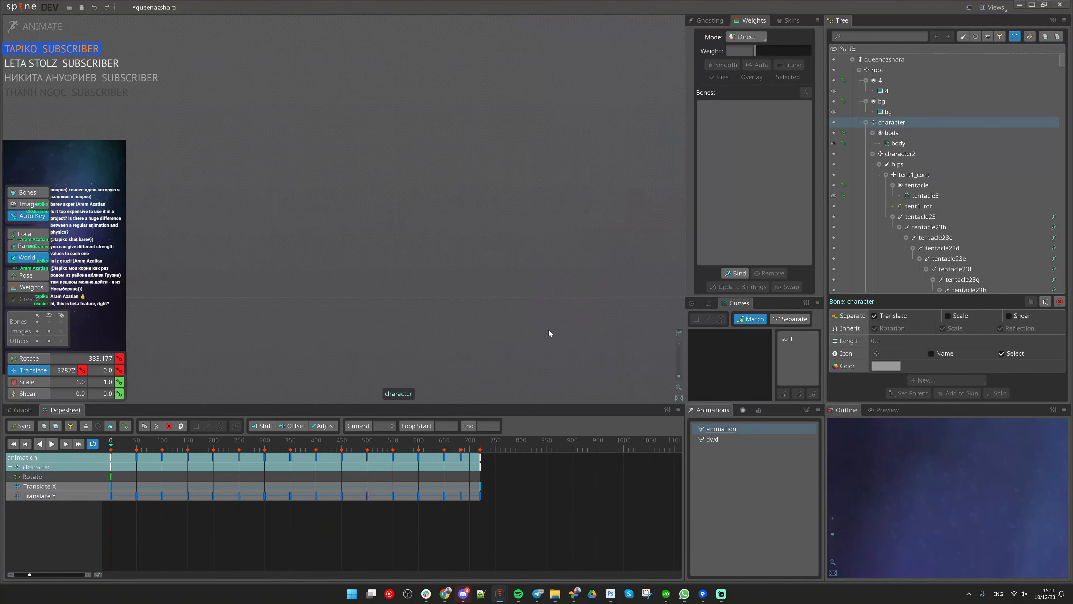
drag(548, 333, 318, 340)
key(c)
drag(544, 246, 481, 235)
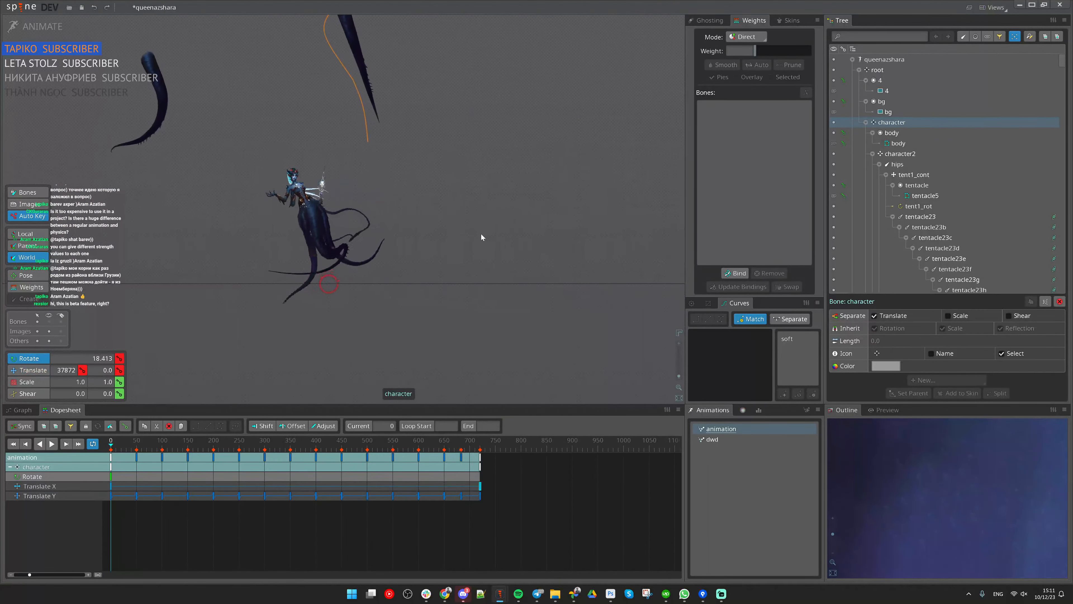
drag(325, 322, 425, 336)
drag(331, 330, 516, 334)
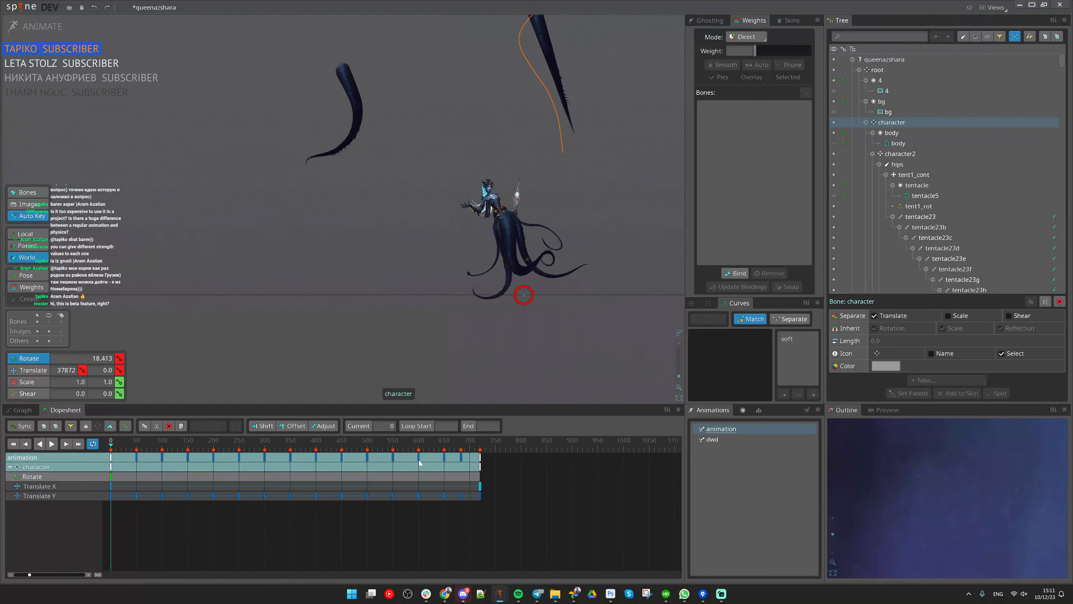
Step: Scrub and play back the reversed motion to examine how the hair and tentacles follow the tilted character
click(465, 479)
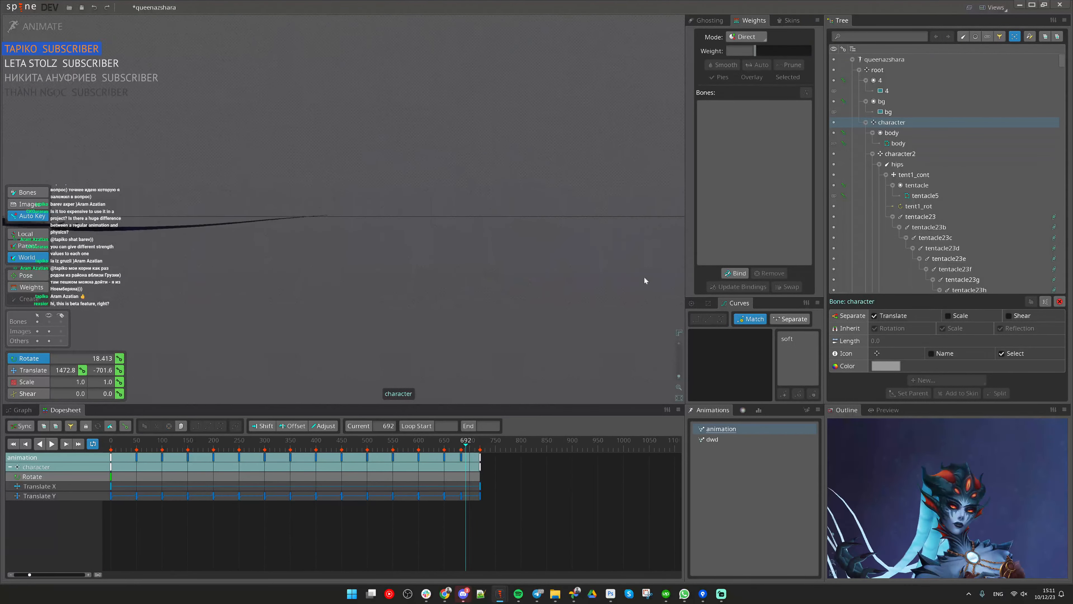
click(120, 450)
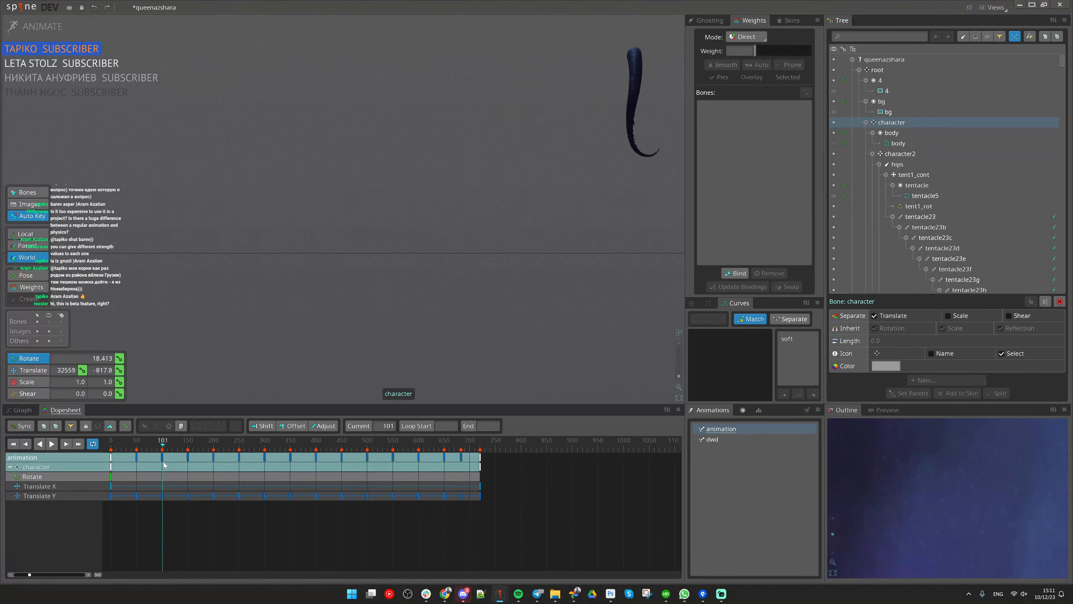
drag(164, 461, 209, 468)
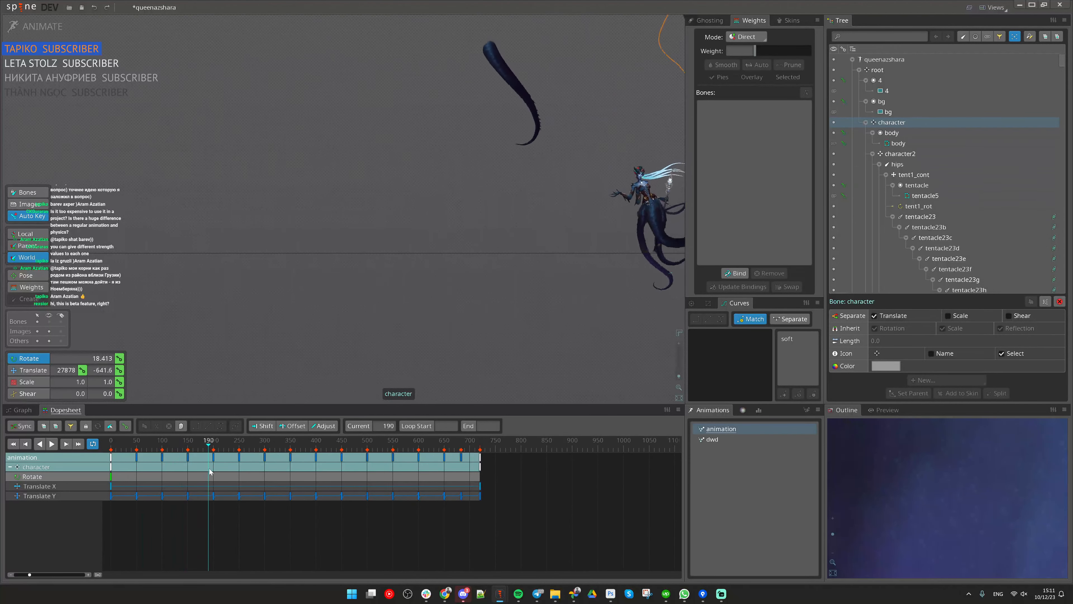
key(space)
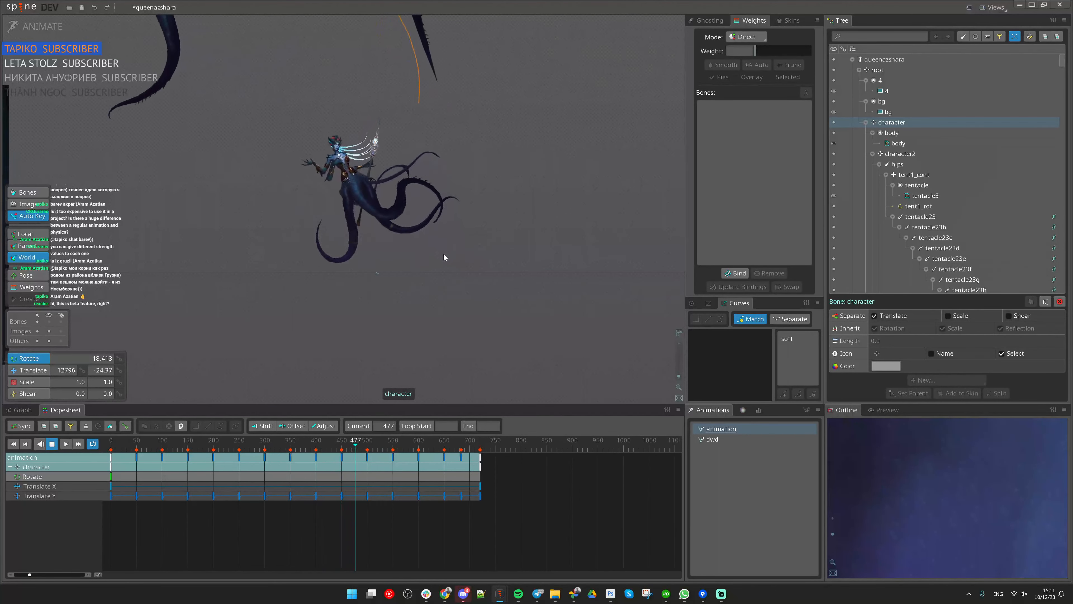
key(d)
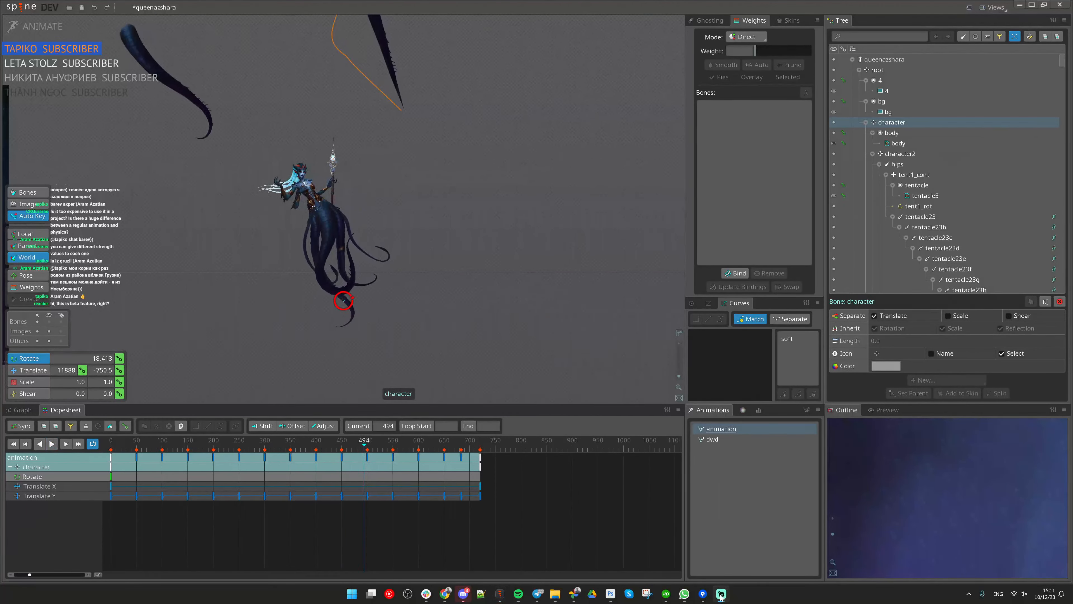
key(d)
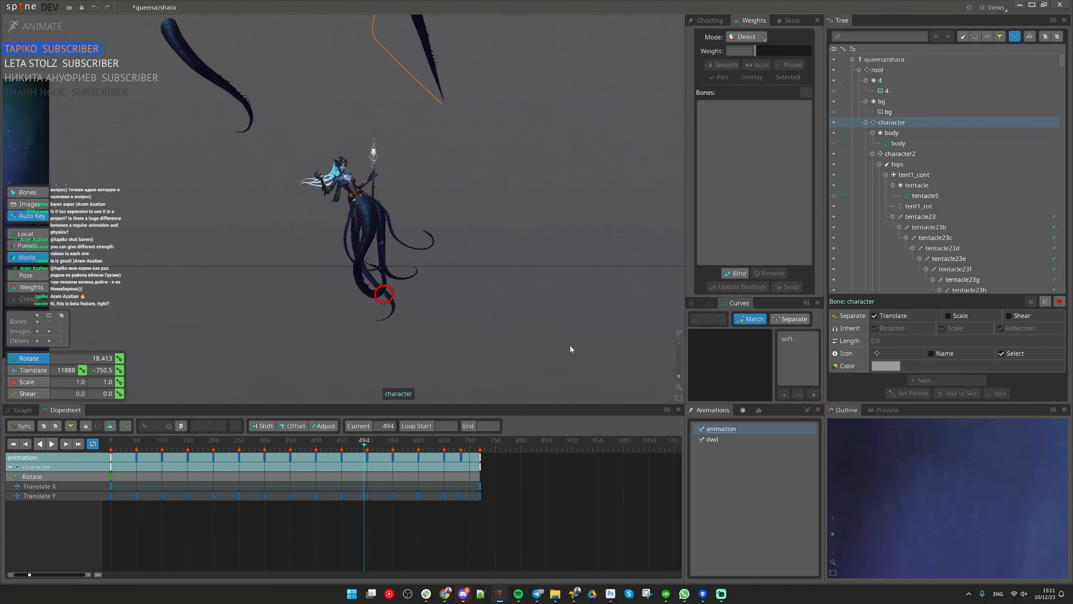